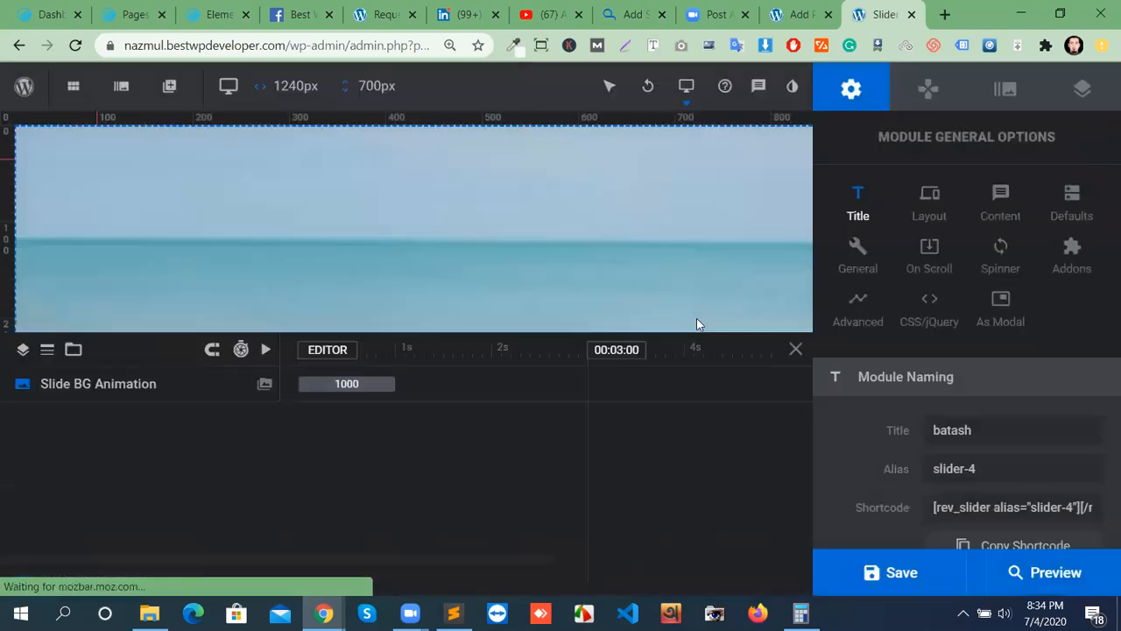
# Add a Text-2 text layer with the Rotate In From Bottom entrance and save the slide.
pyautogui.moveTo(166, 94)
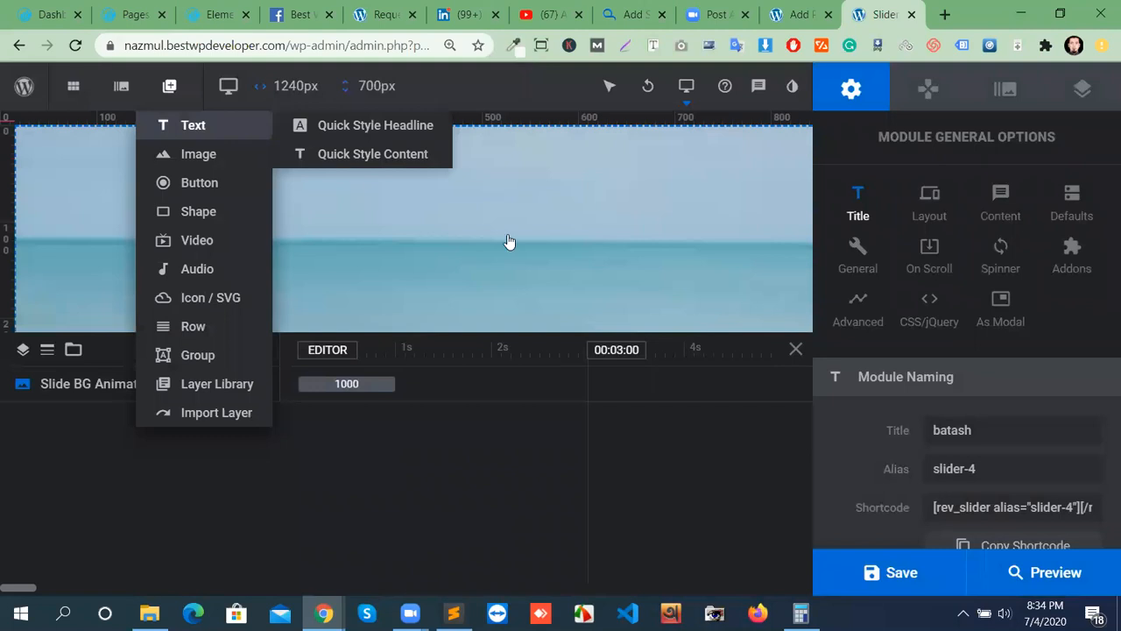
pyautogui.click(193, 126)
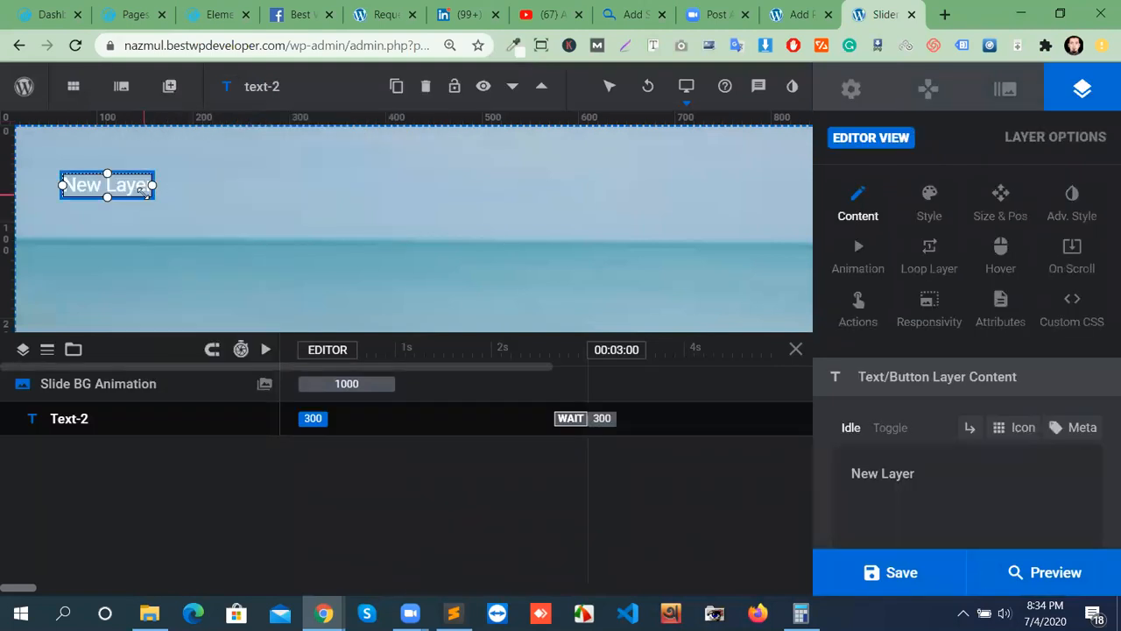
pyautogui.click(866, 271)
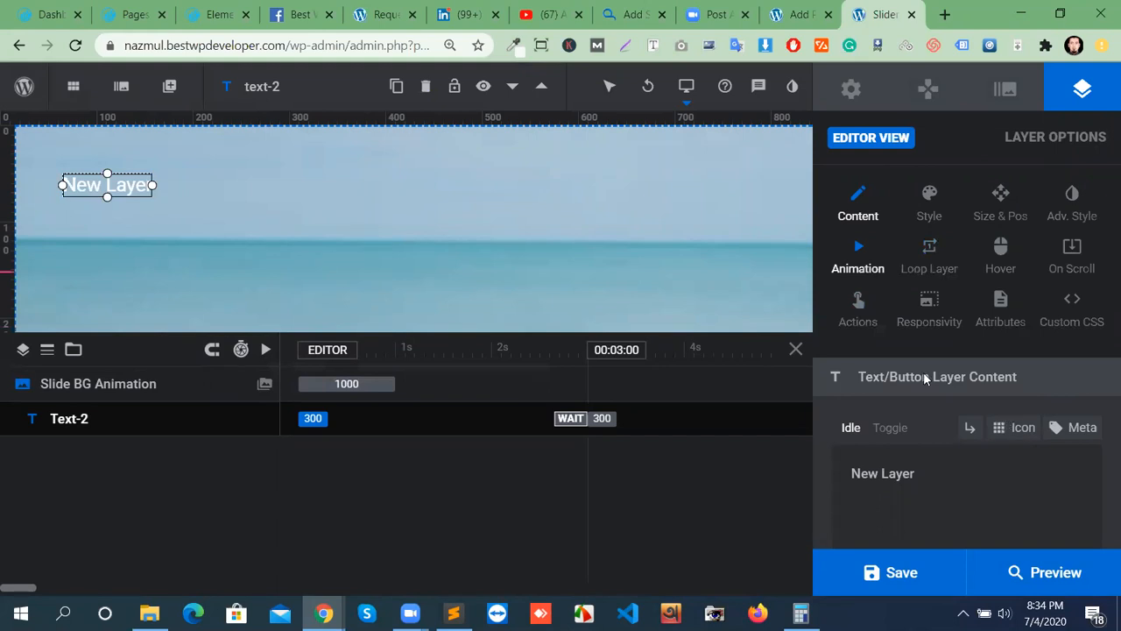
pyautogui.scroll(3, 1007, 403)
pyautogui.click(862, 430)
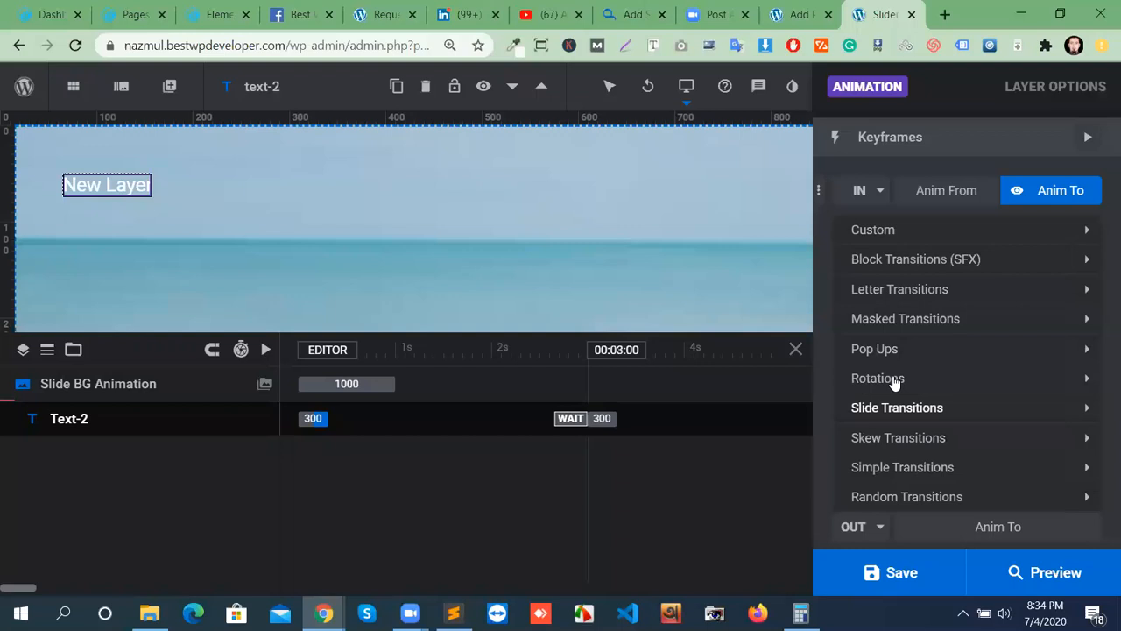
pyautogui.click(894, 379)
pyautogui.click(904, 408)
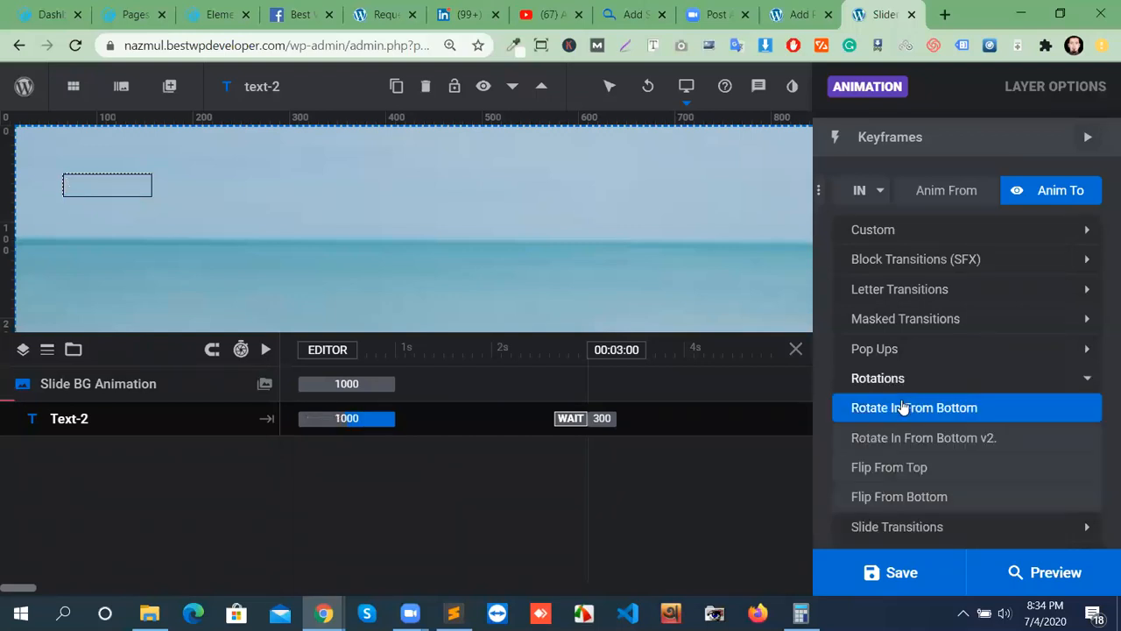
pyautogui.click(948, 416)
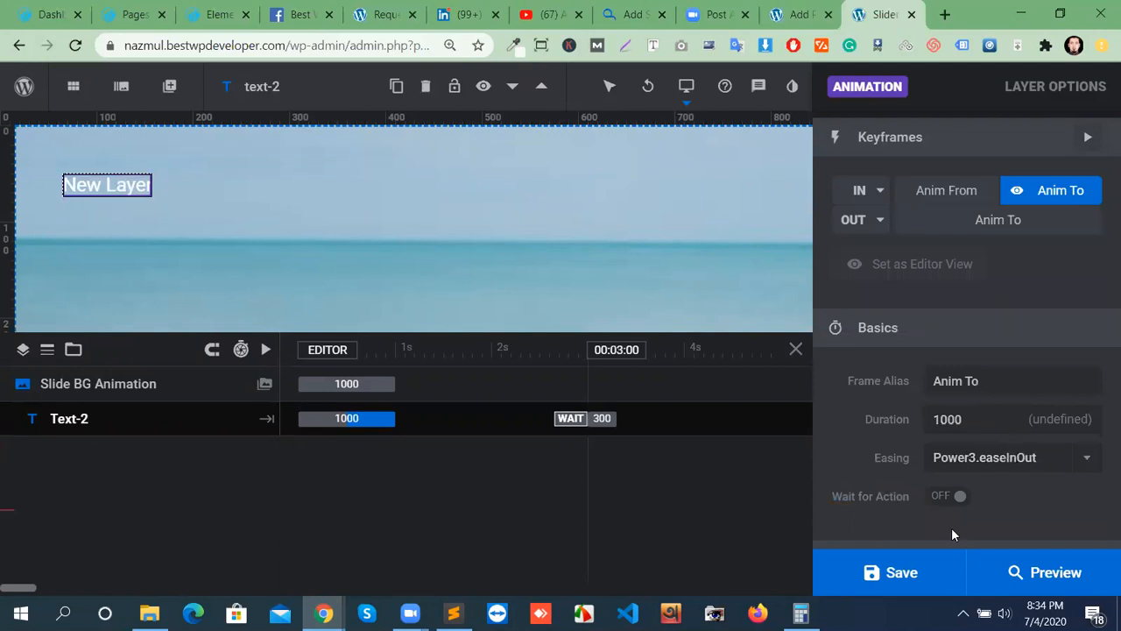
pyautogui.click(917, 573)
pyautogui.scroll(-2, 1029, 539)
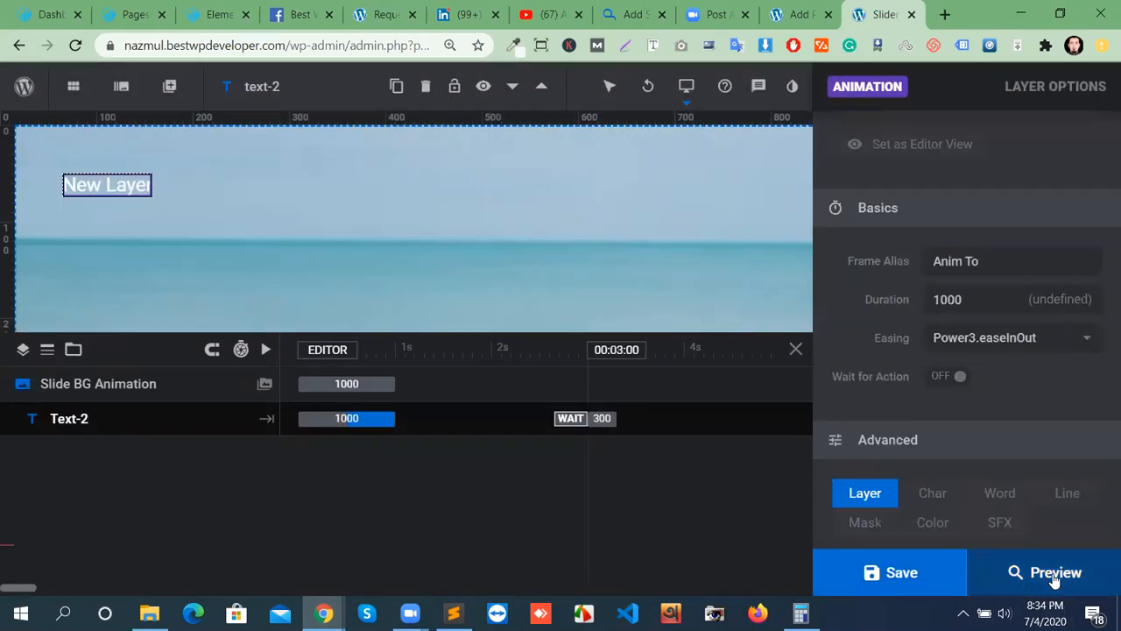
pyautogui.click(1054, 577)
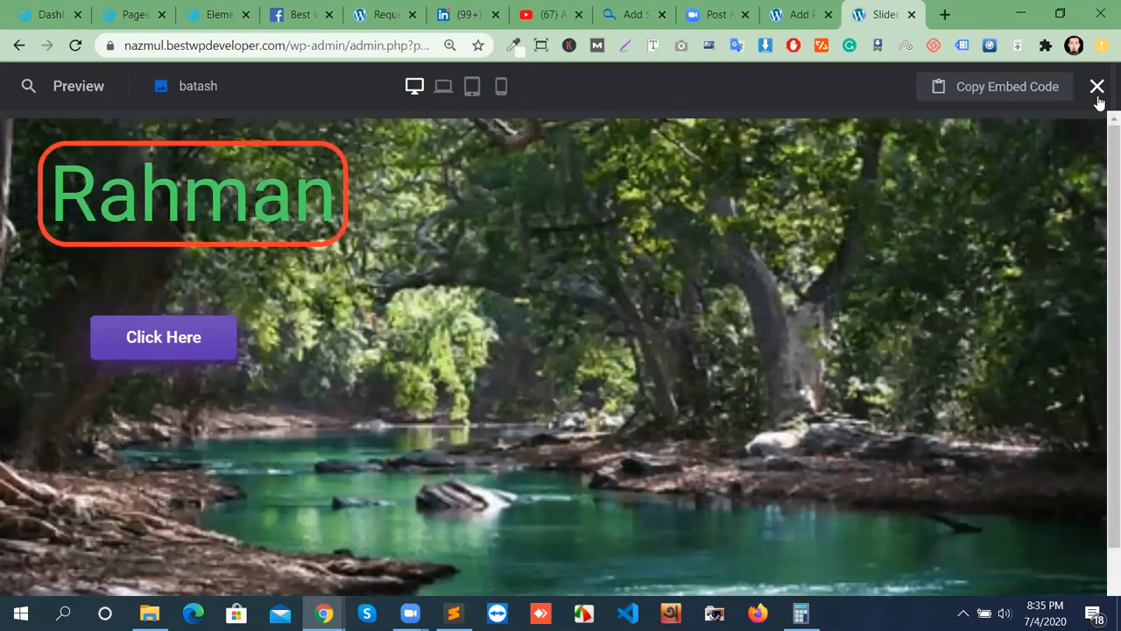
pyautogui.click(1095, 88)
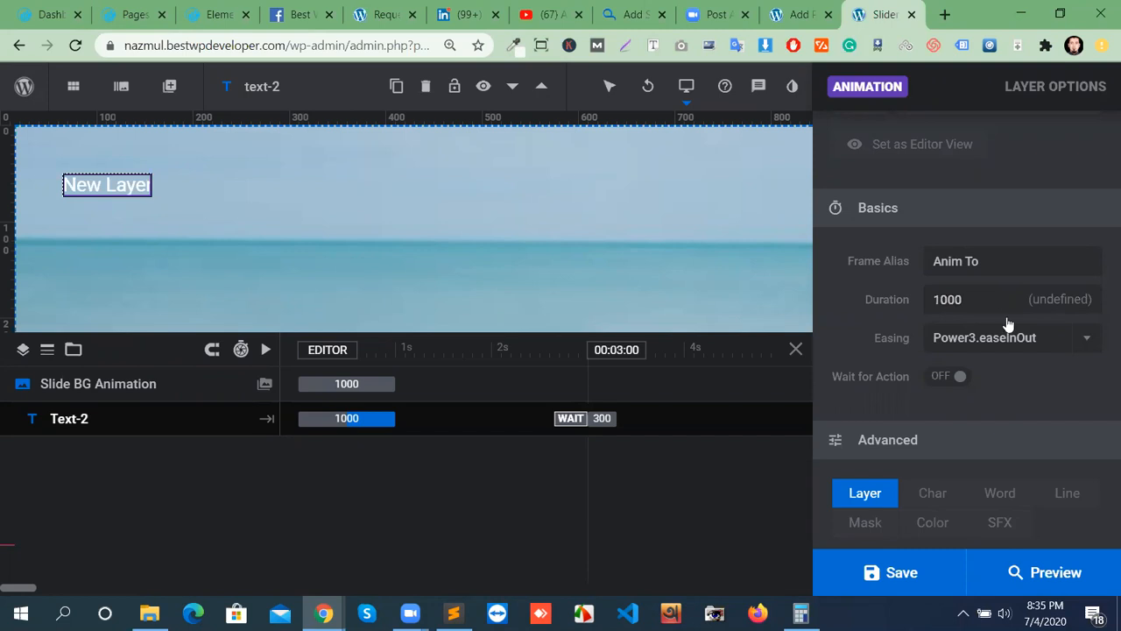
# Change Text-2's entrance Duration from 1000 to 3000 ms and save the slide.
pyautogui.scroll(3, 1007, 322)
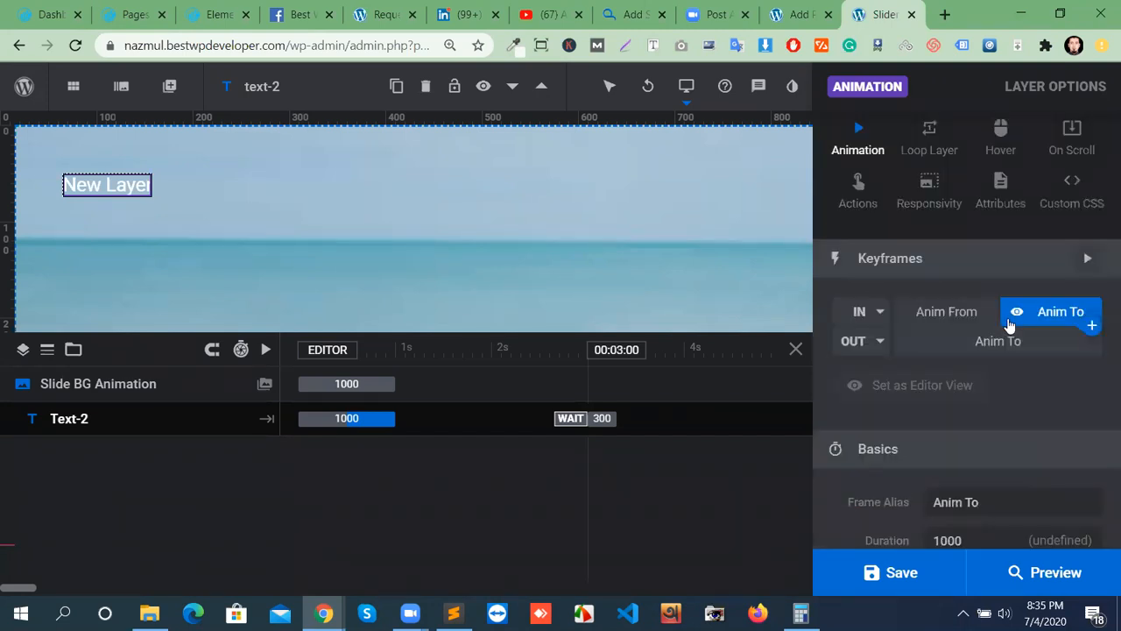
pyautogui.scroll(-2, 1004, 364)
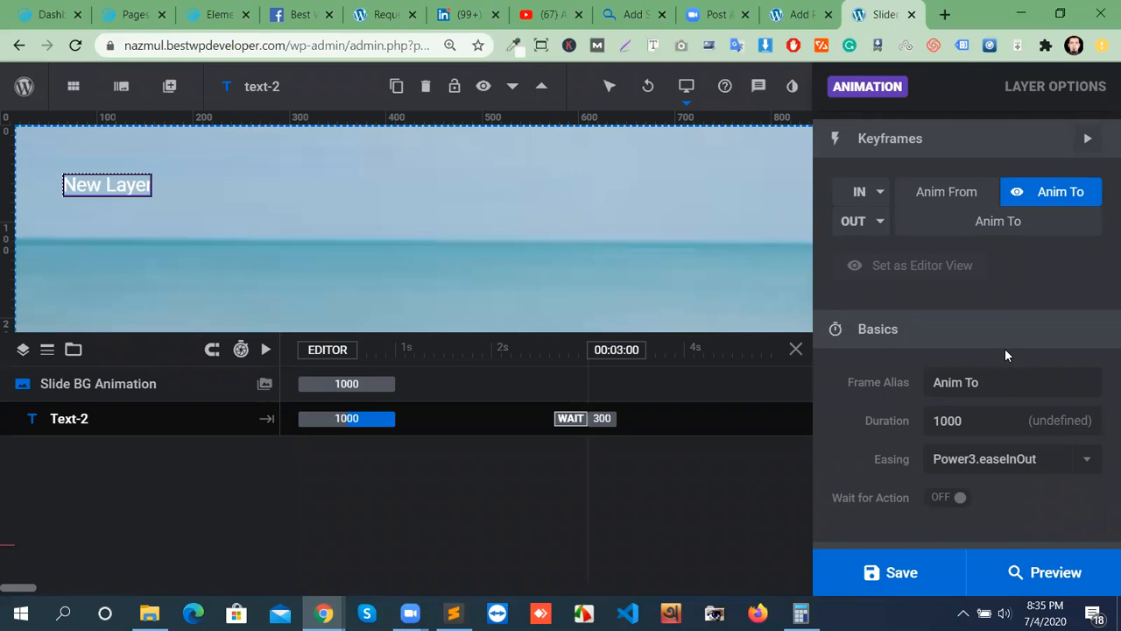
pyautogui.doubleClick(964, 420)
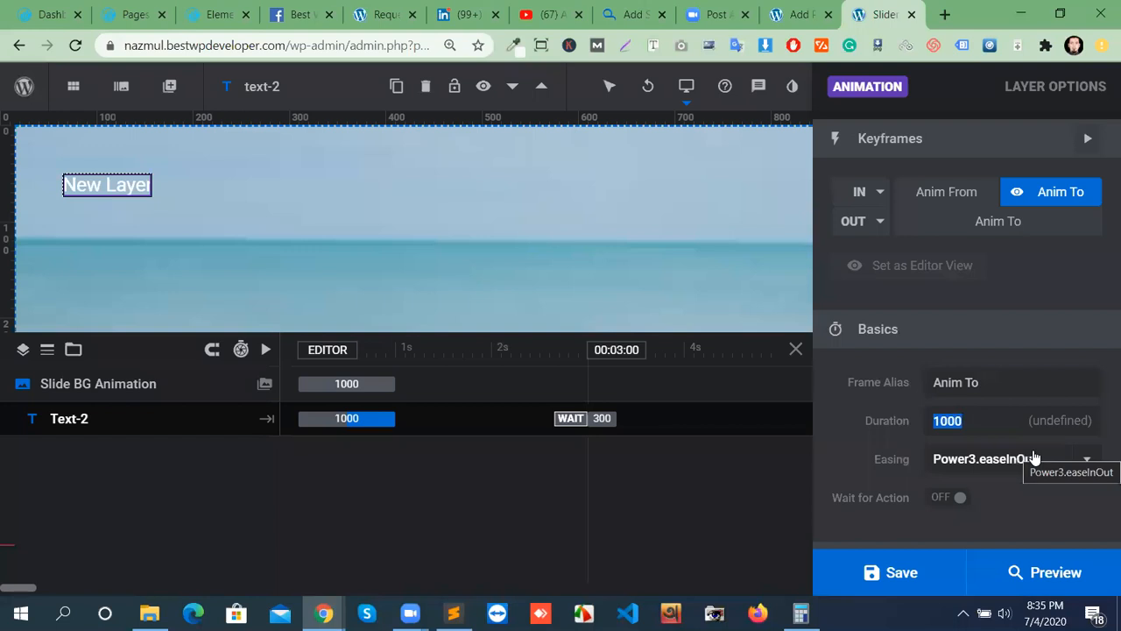
pyautogui.write('30000')
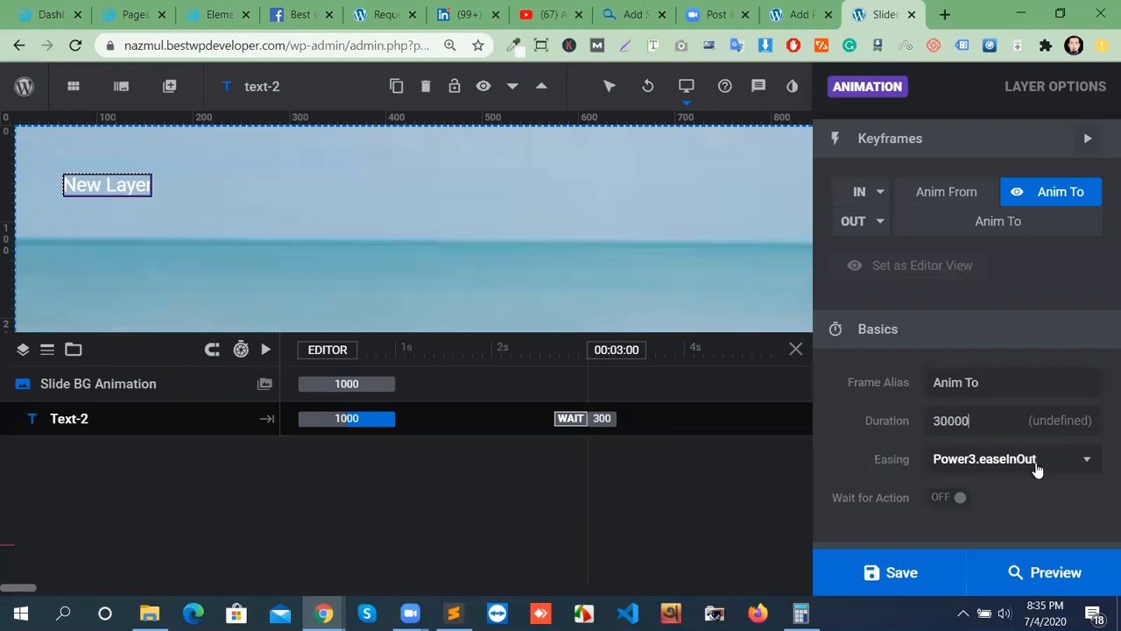
pyautogui.press('BackSpace')
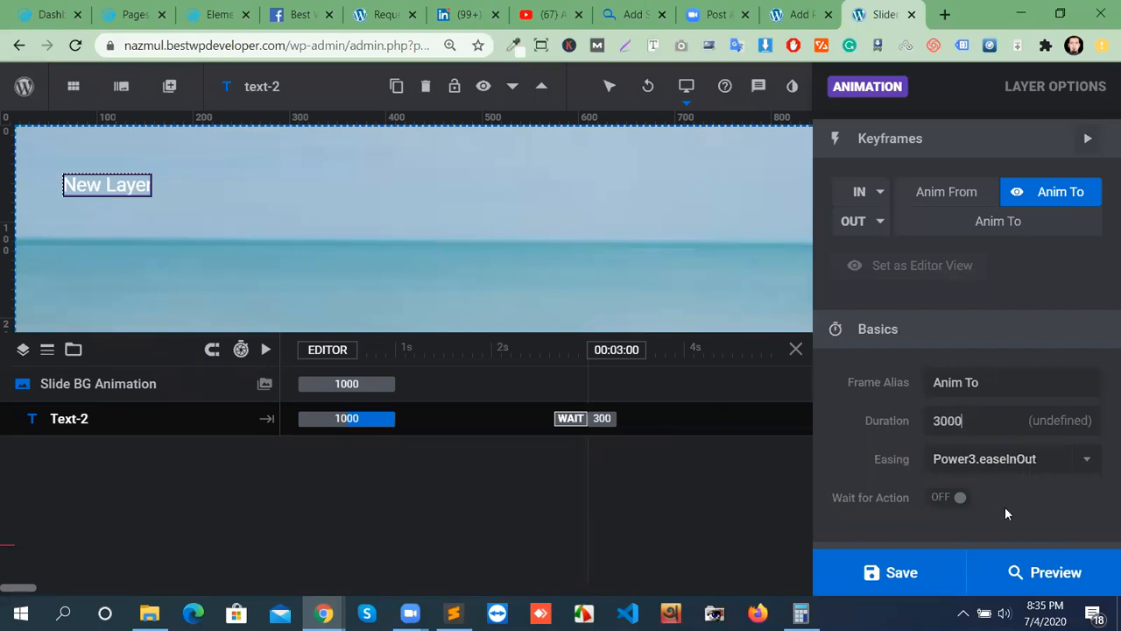
pyautogui.click(889, 576)
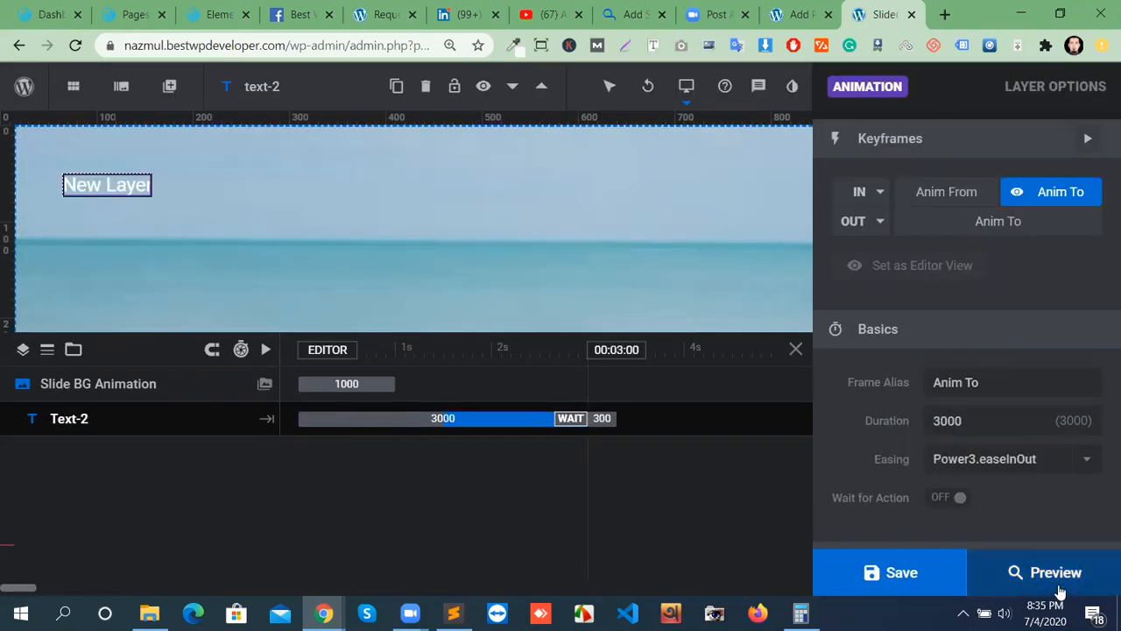
pyautogui.click(1056, 578)
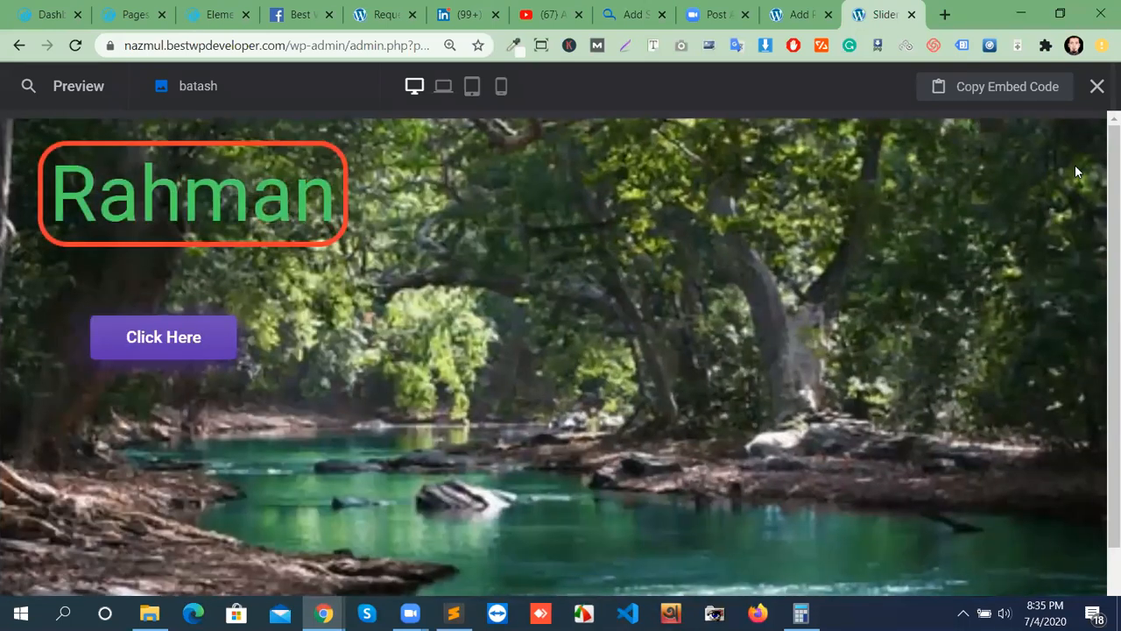
pyautogui.click(1095, 88)
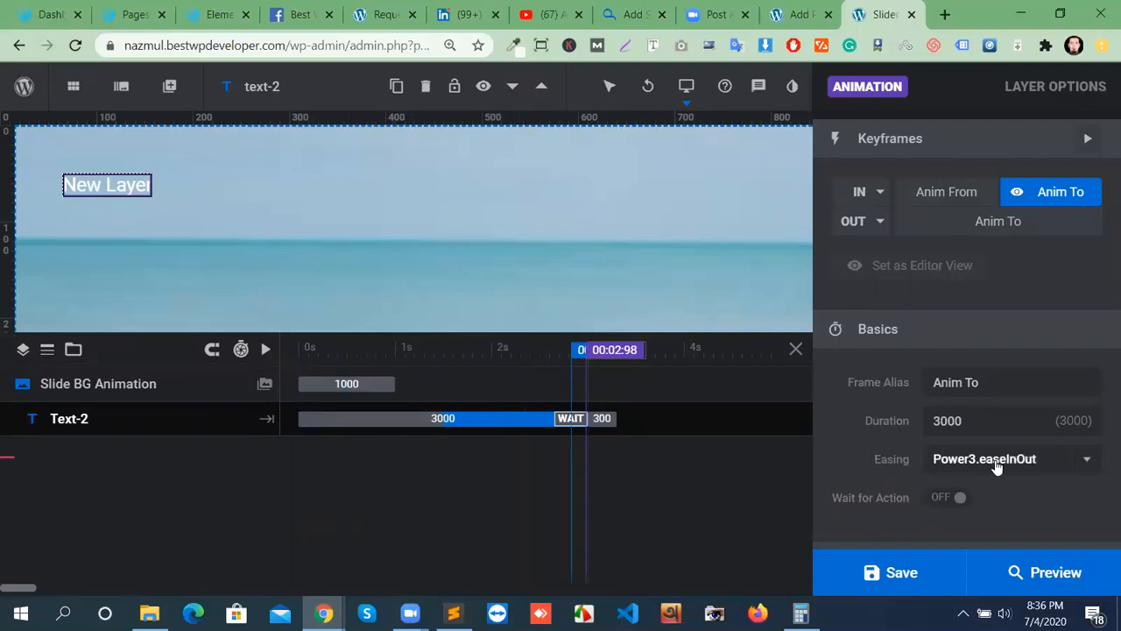
# Select the Text-2 'New Layer' text on the canvas and delete it.
pyautogui.scroll(3, 996, 463)
pyautogui.scroll(-2, 998, 464)
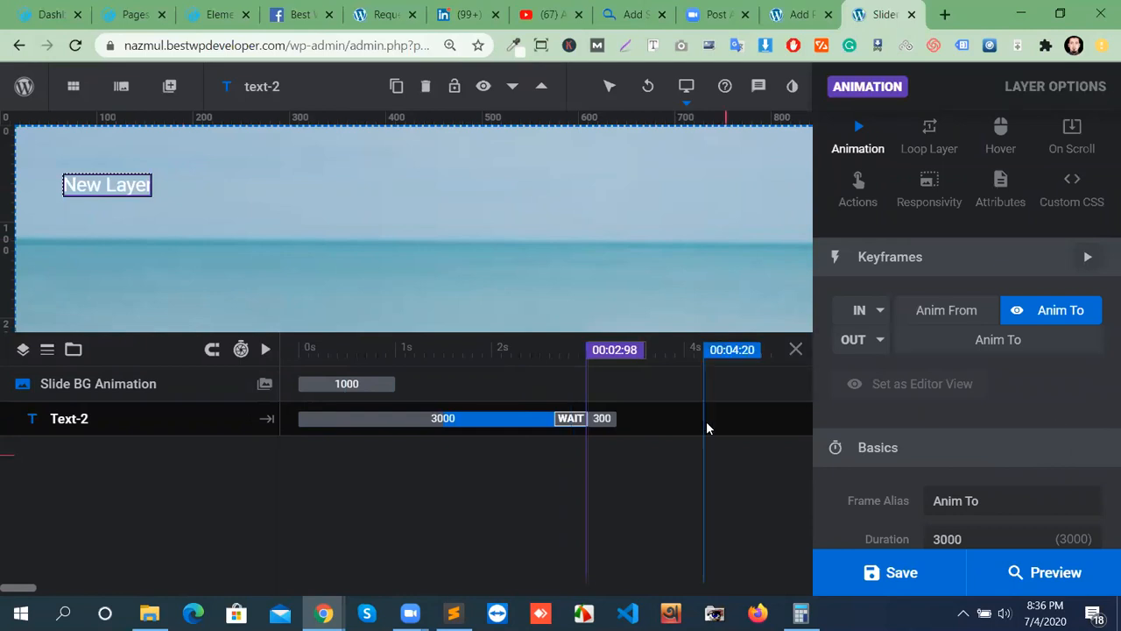
pyautogui.scroll(-2, 932, 503)
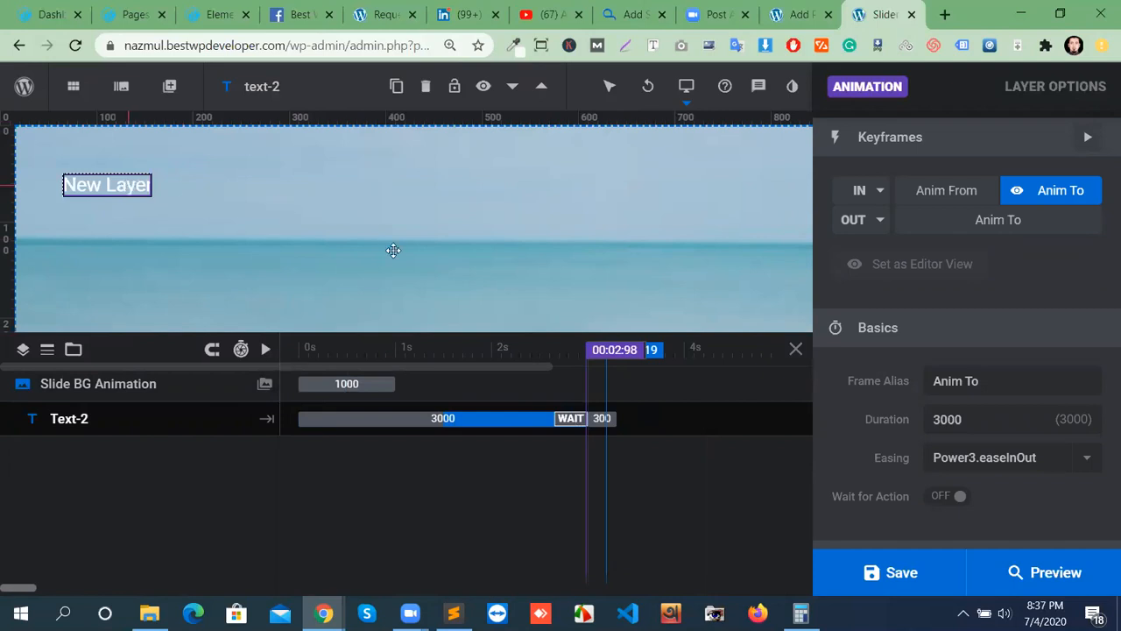
pyautogui.click(158, 193)
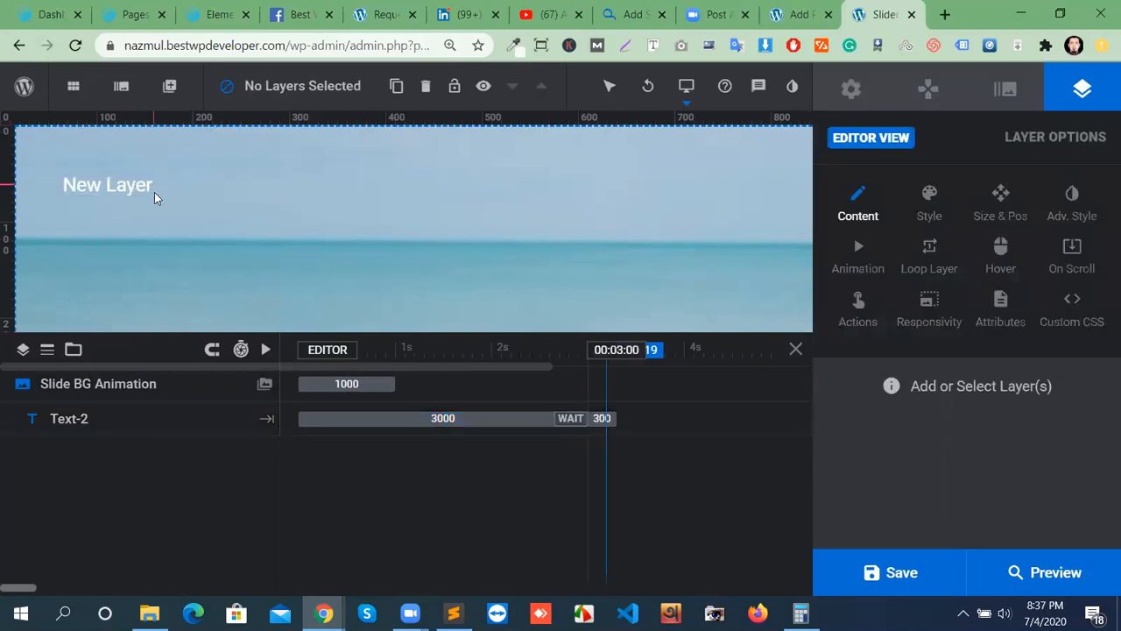
pyautogui.click(223, 186)
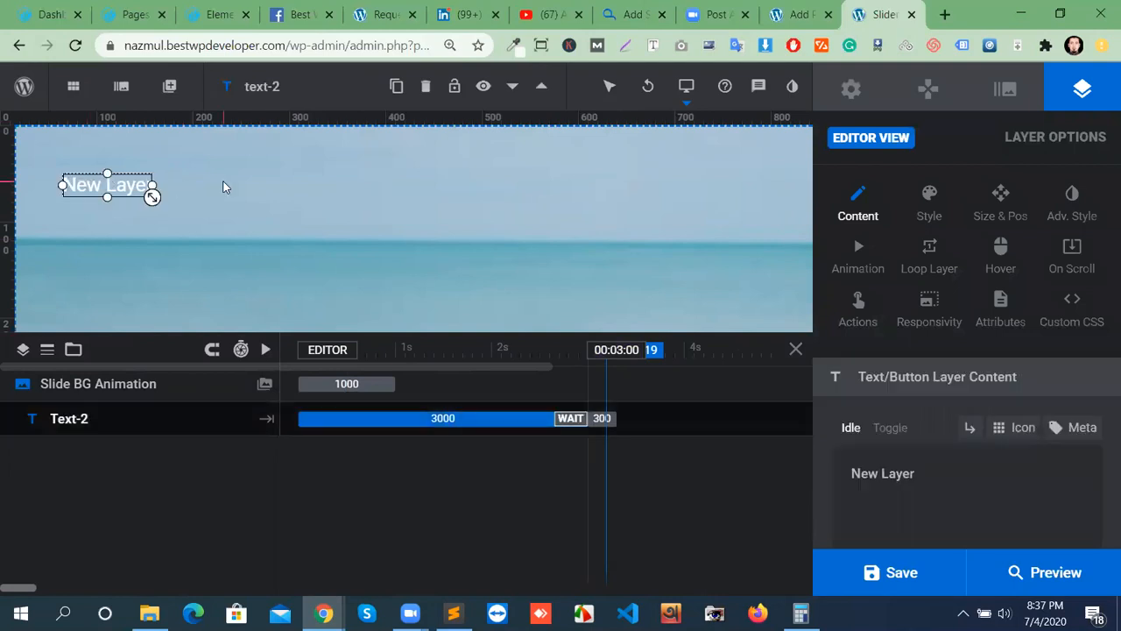
pyautogui.click(424, 86)
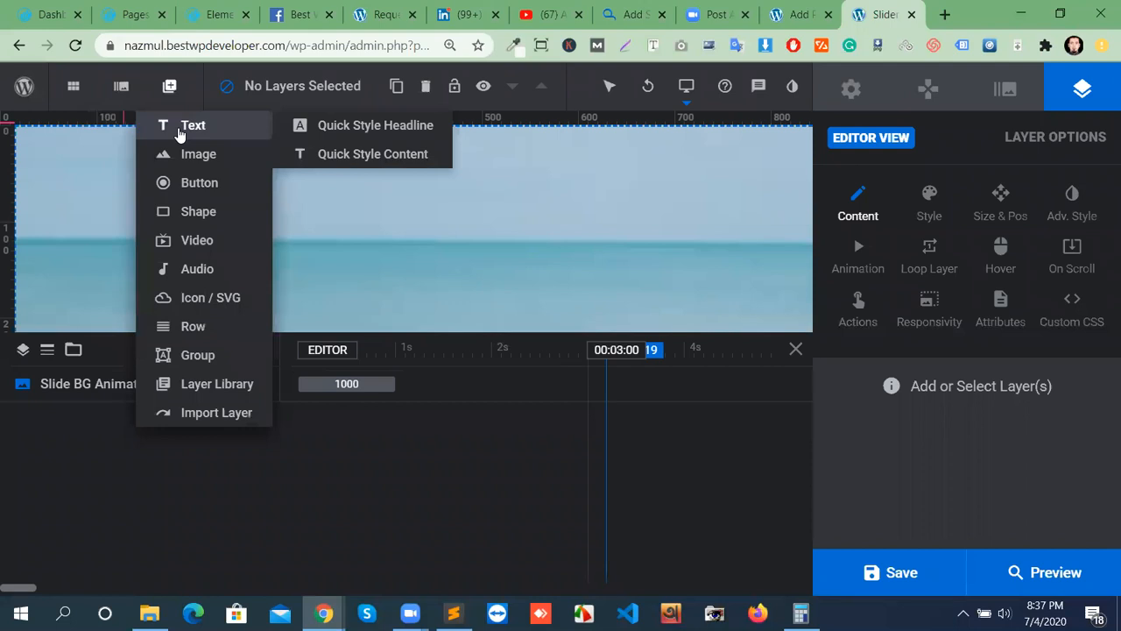
# Add a Text-3 'New Layer' text layer using the Letters Fly In From Left entrance preset.
pyautogui.click(178, 131)
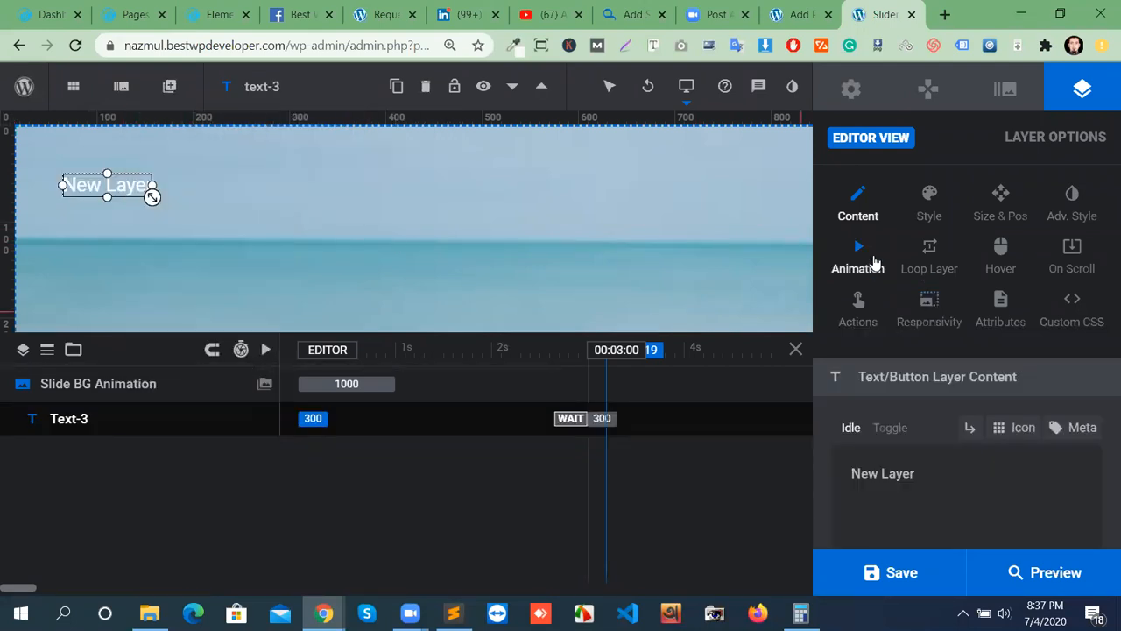
pyautogui.click(873, 268)
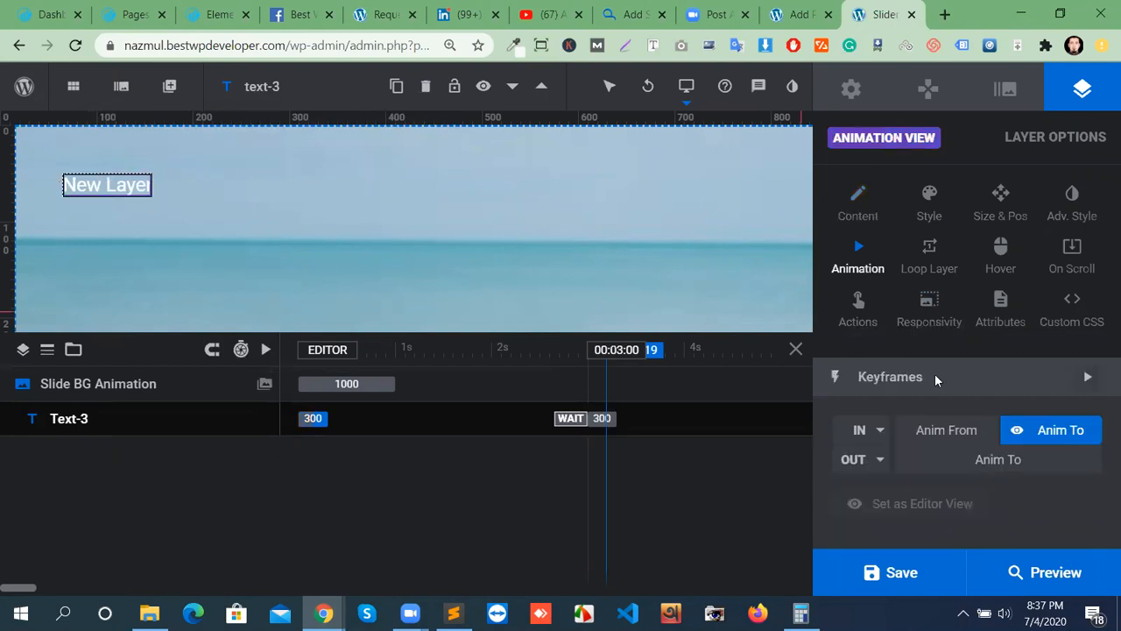
pyautogui.click(878, 438)
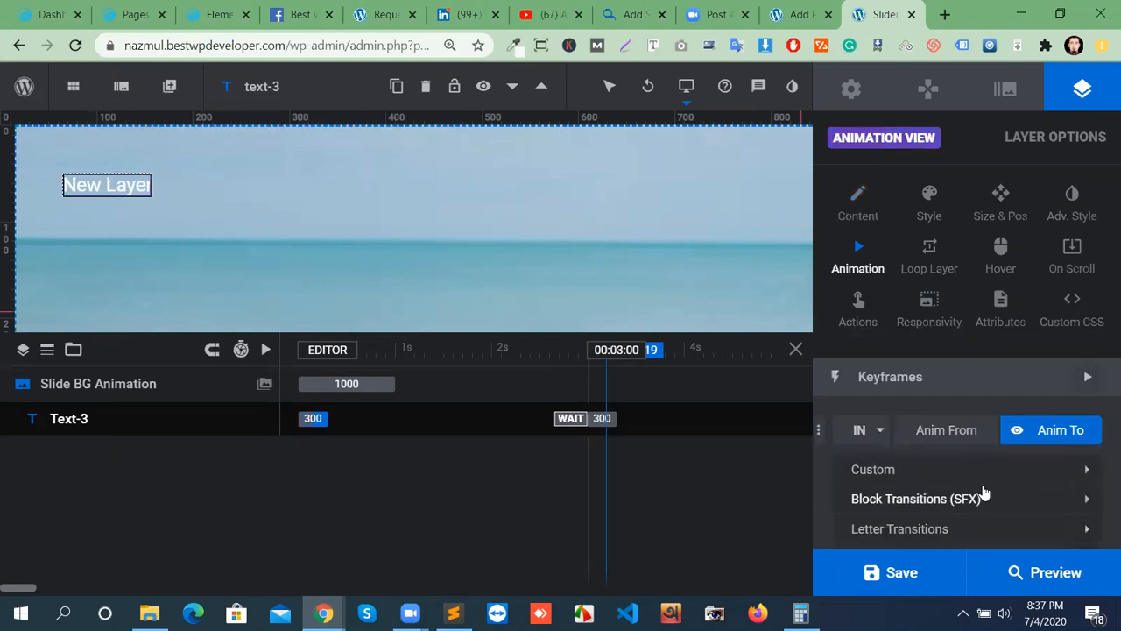
pyautogui.scroll(-1, 981, 489)
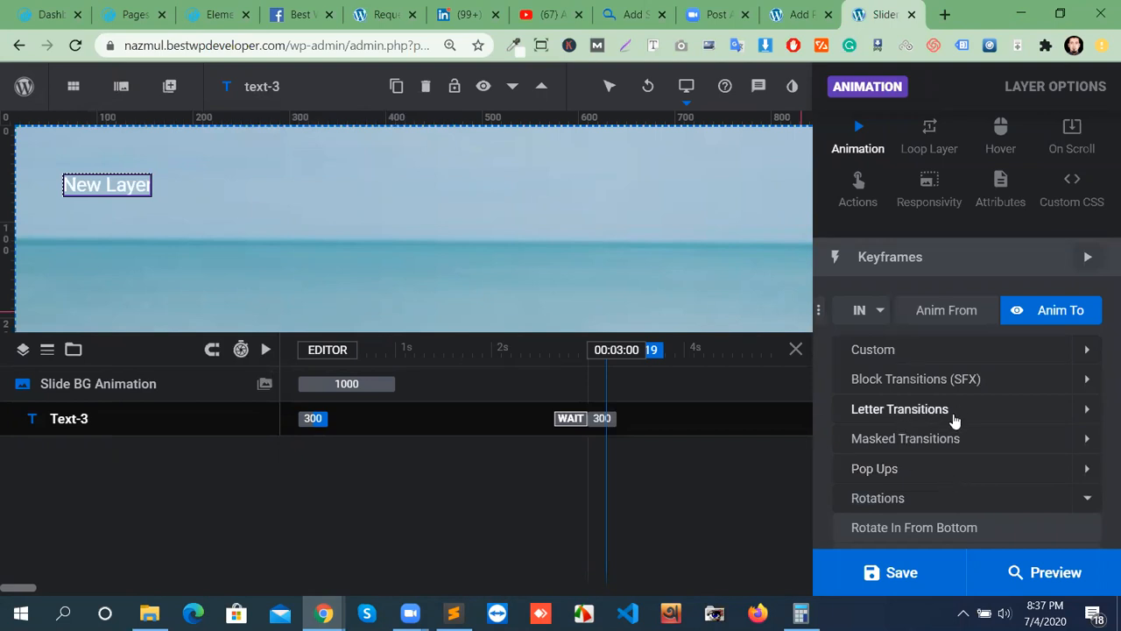
pyautogui.click(899, 412)
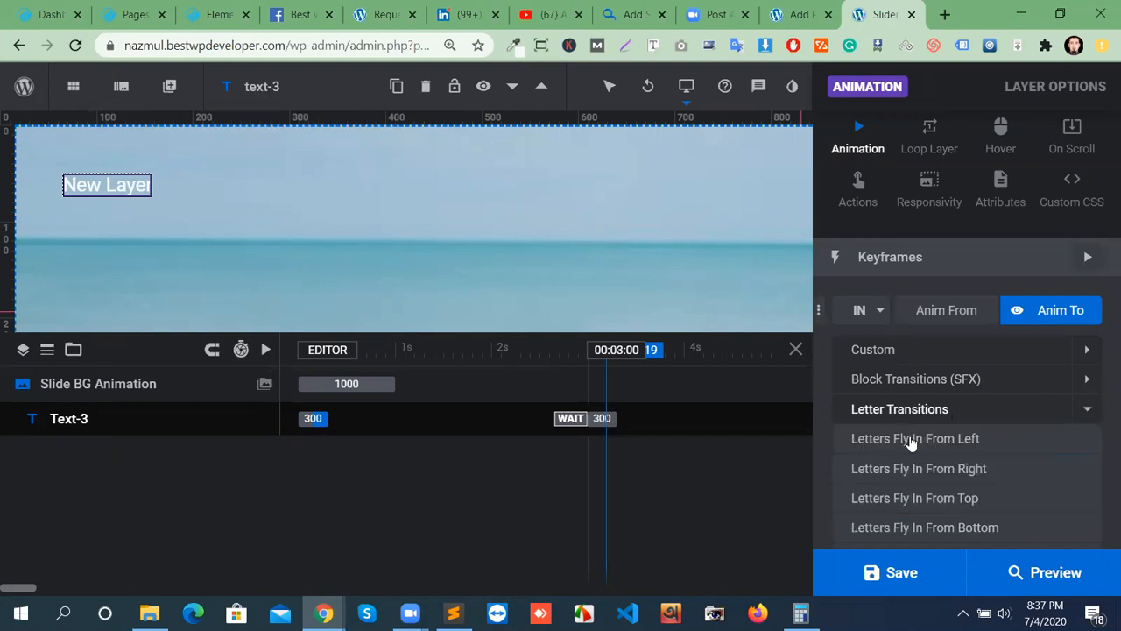
pyautogui.click(908, 441)
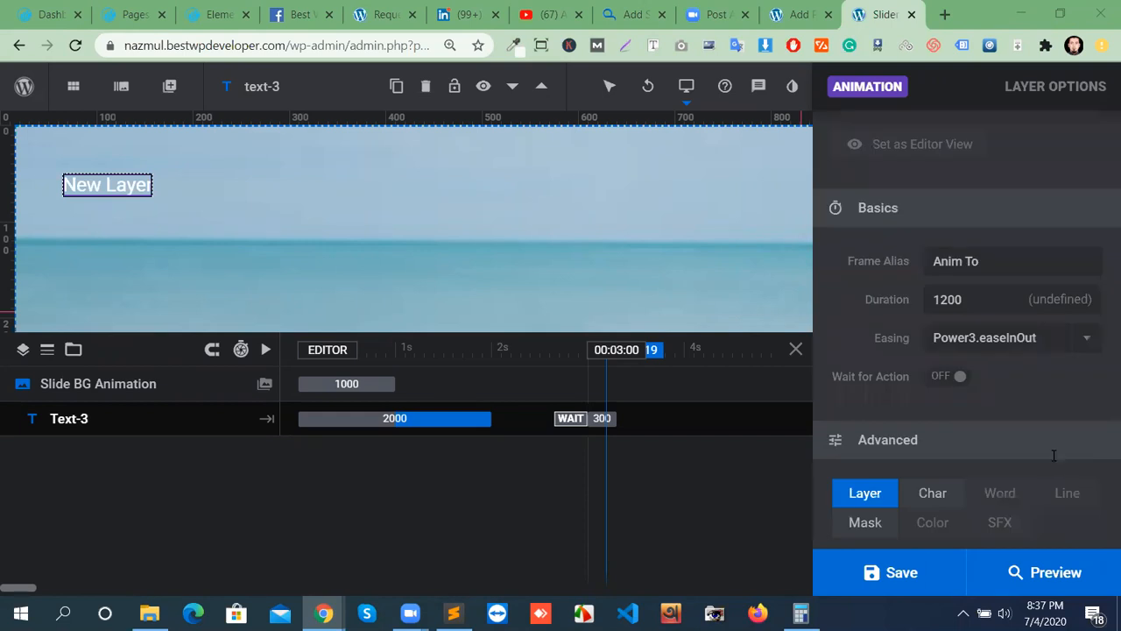
pyautogui.scroll(-4, 1055, 464)
pyautogui.scroll(8, 1056, 463)
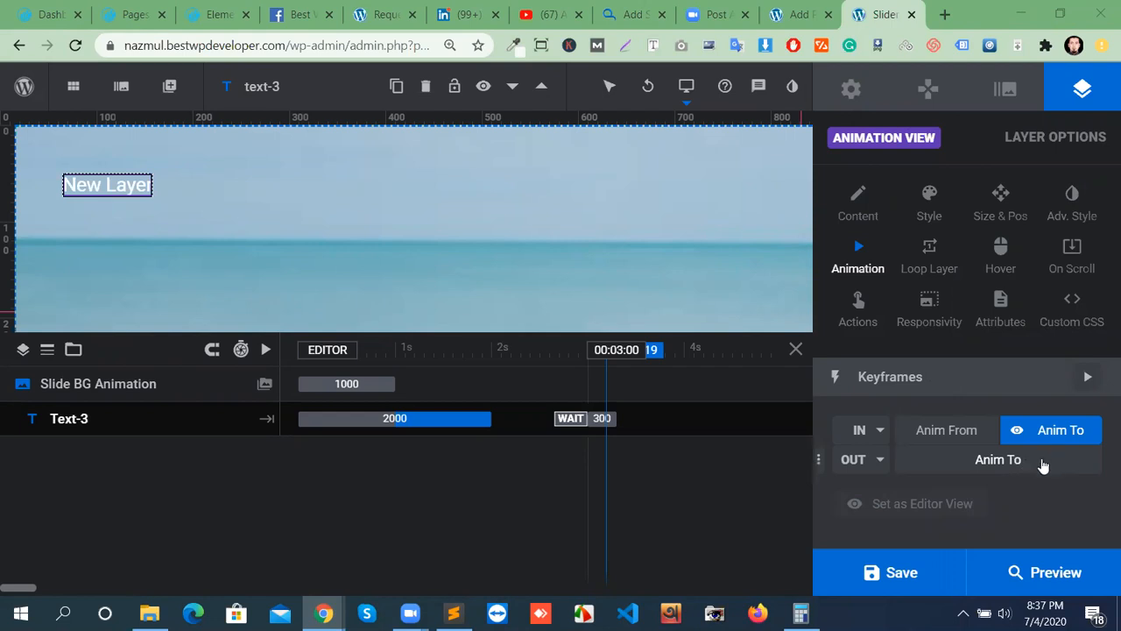
# Set Text-3's entrance preset to Letters Fly In From Left.
pyautogui.click(1038, 466)
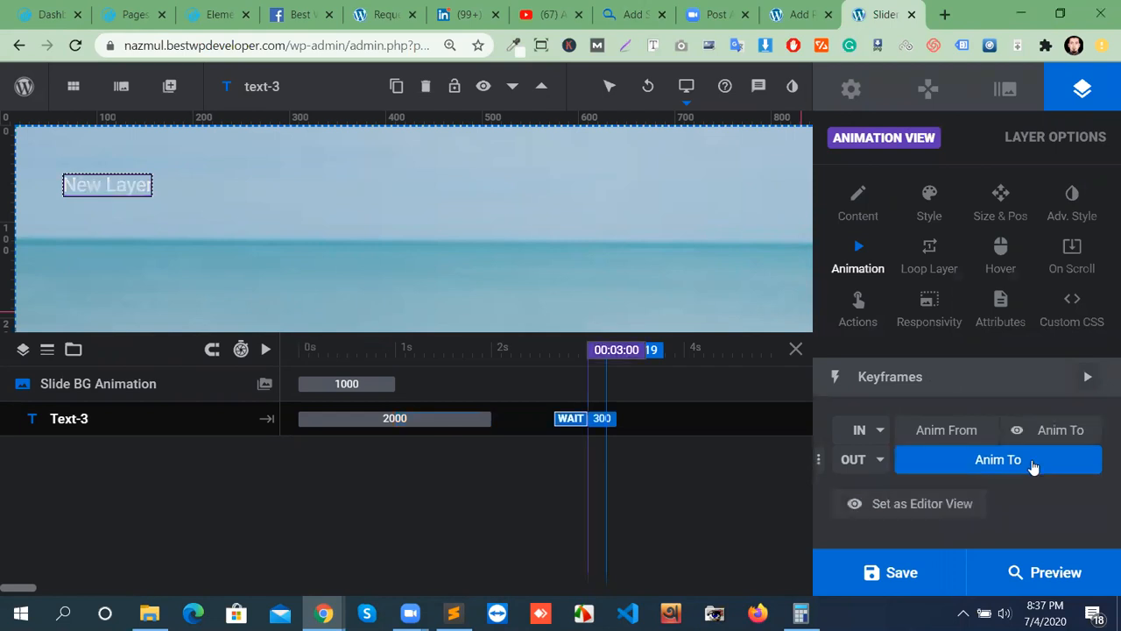
pyautogui.scroll(-2, 1034, 467)
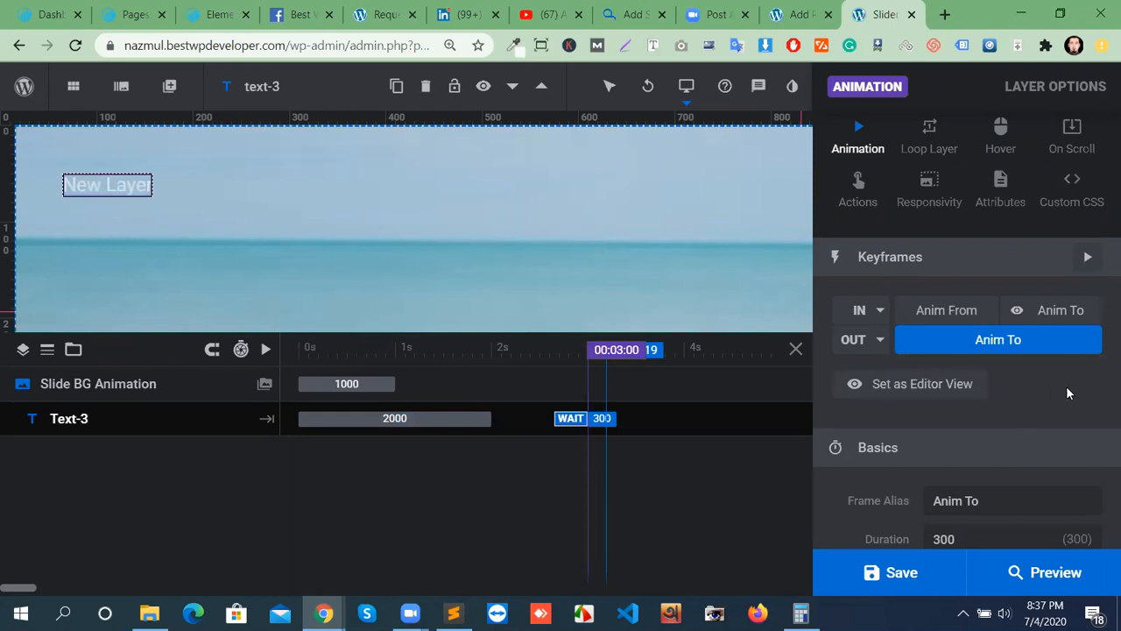
pyautogui.click(875, 315)
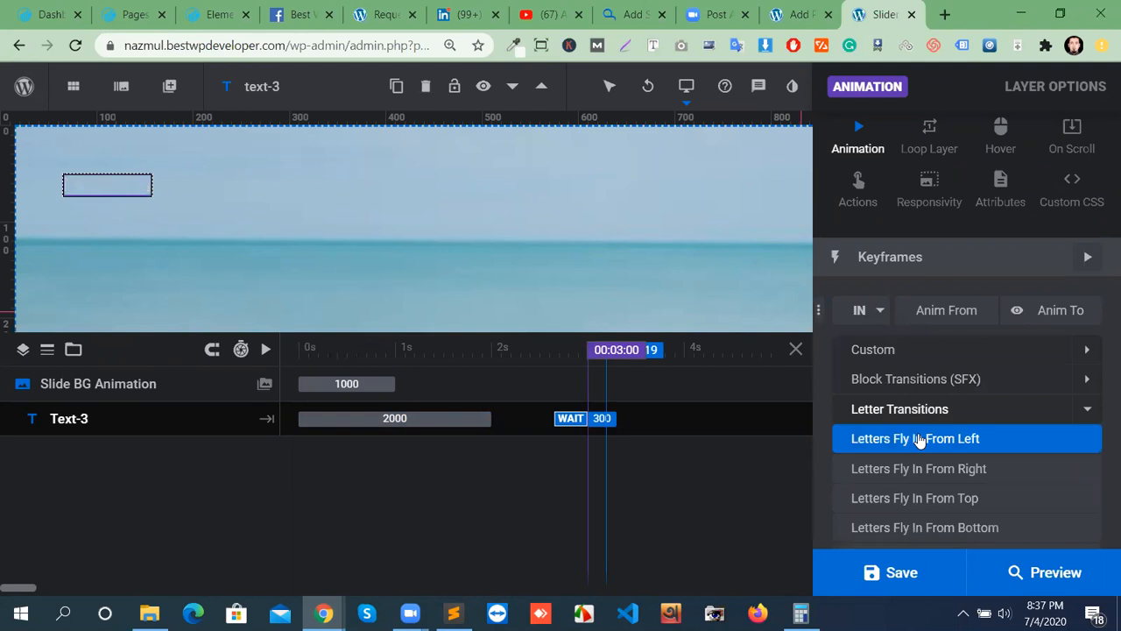
pyautogui.click(919, 439)
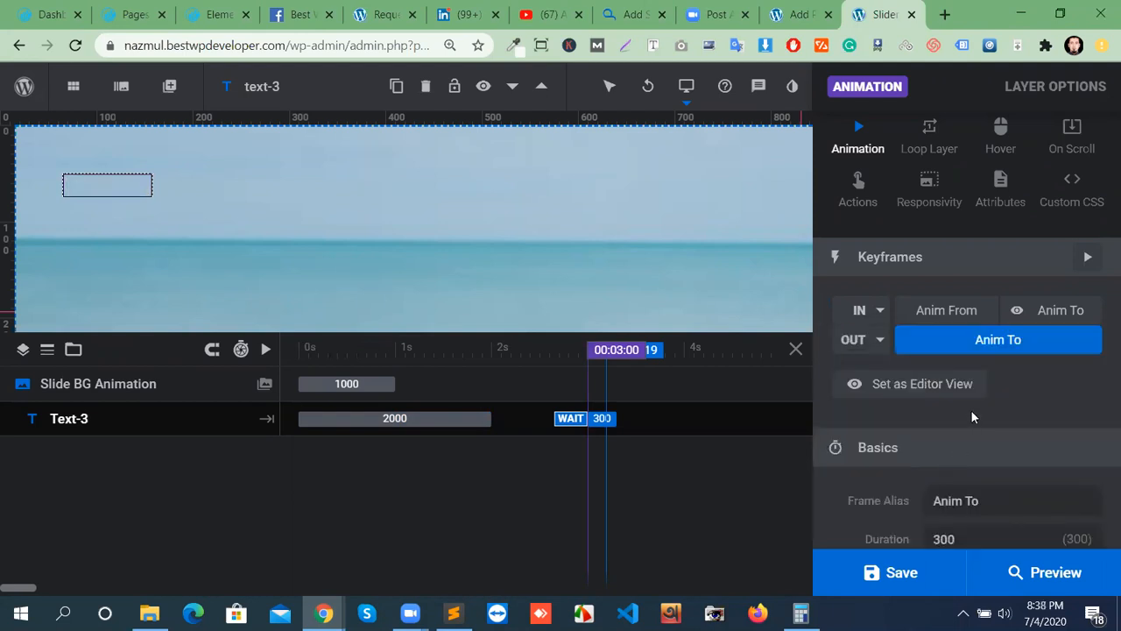
pyautogui.scroll(-5, 1037, 480)
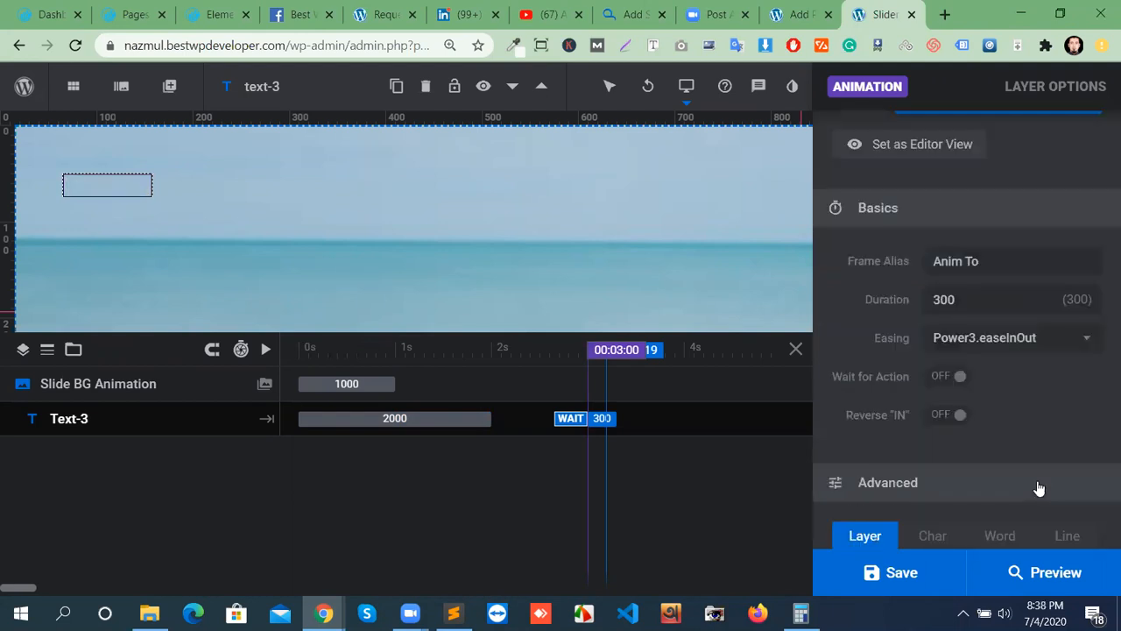
pyautogui.scroll(6, 1089, 423)
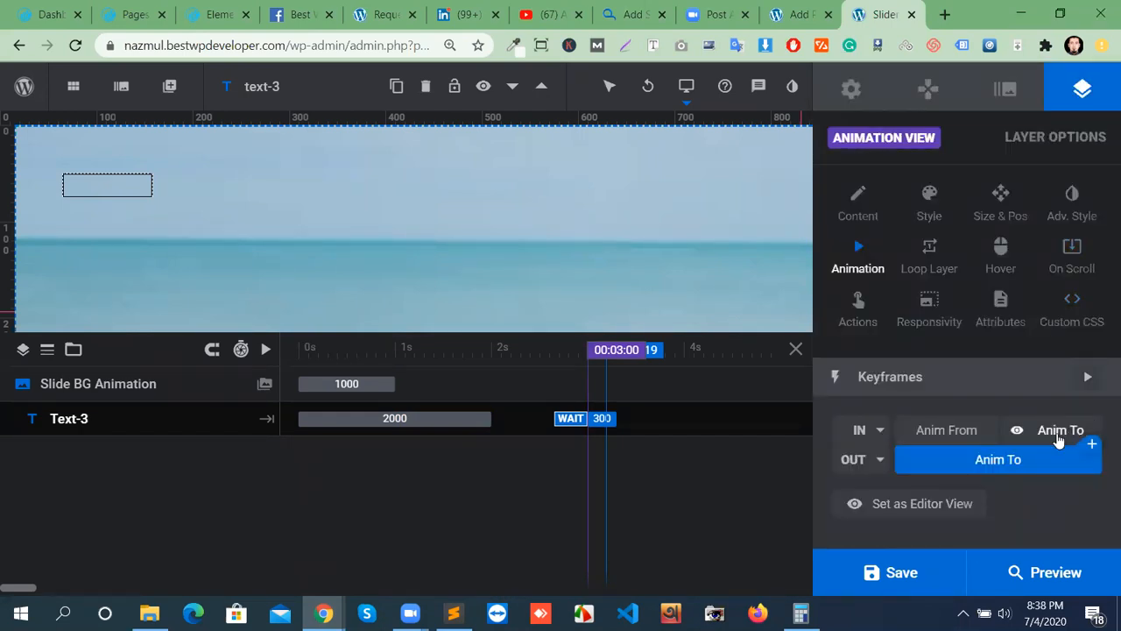
# Add a Letter Flip From Bottom keyframe after the entrance, lengthen it to 1660 ms, and save.
pyautogui.click(1057, 440)
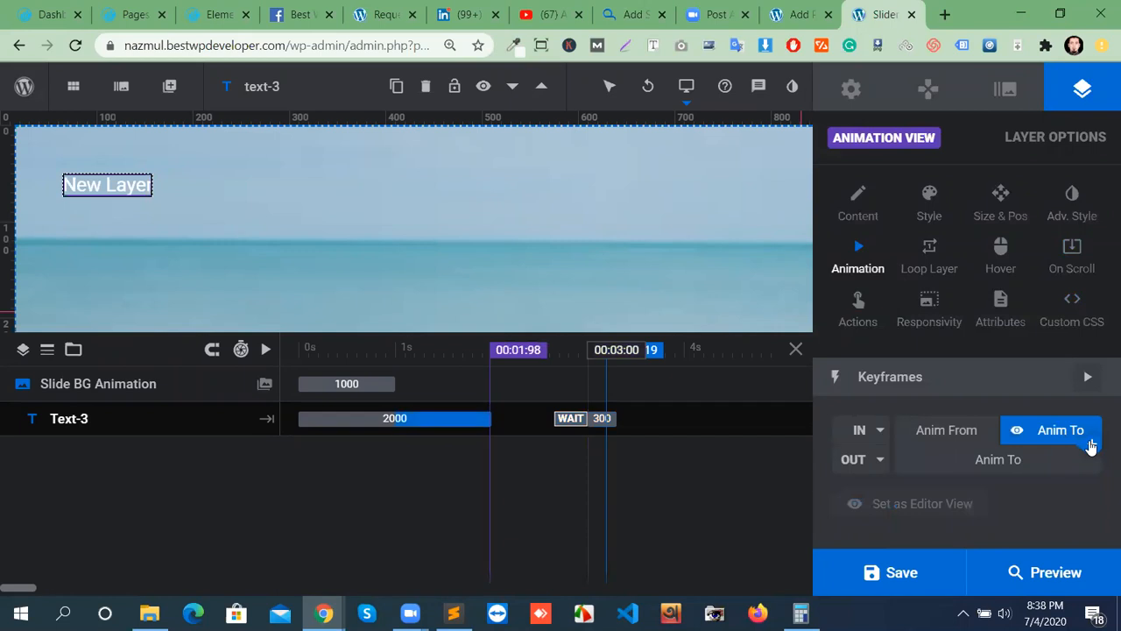
pyautogui.click(1091, 448)
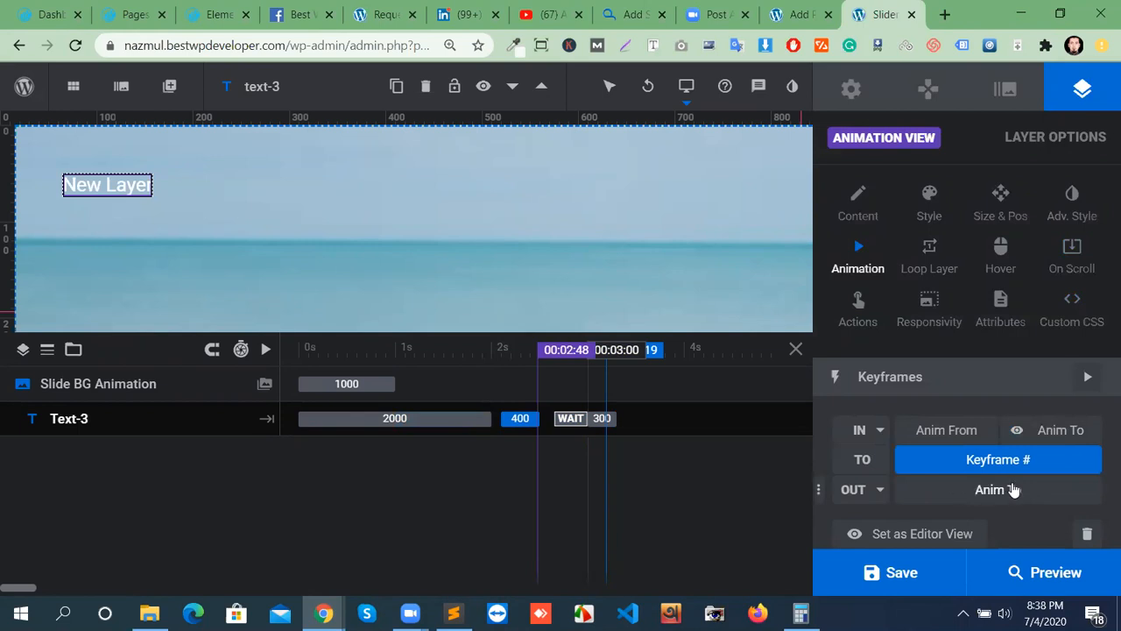
pyautogui.click(882, 436)
pyautogui.click(902, 528)
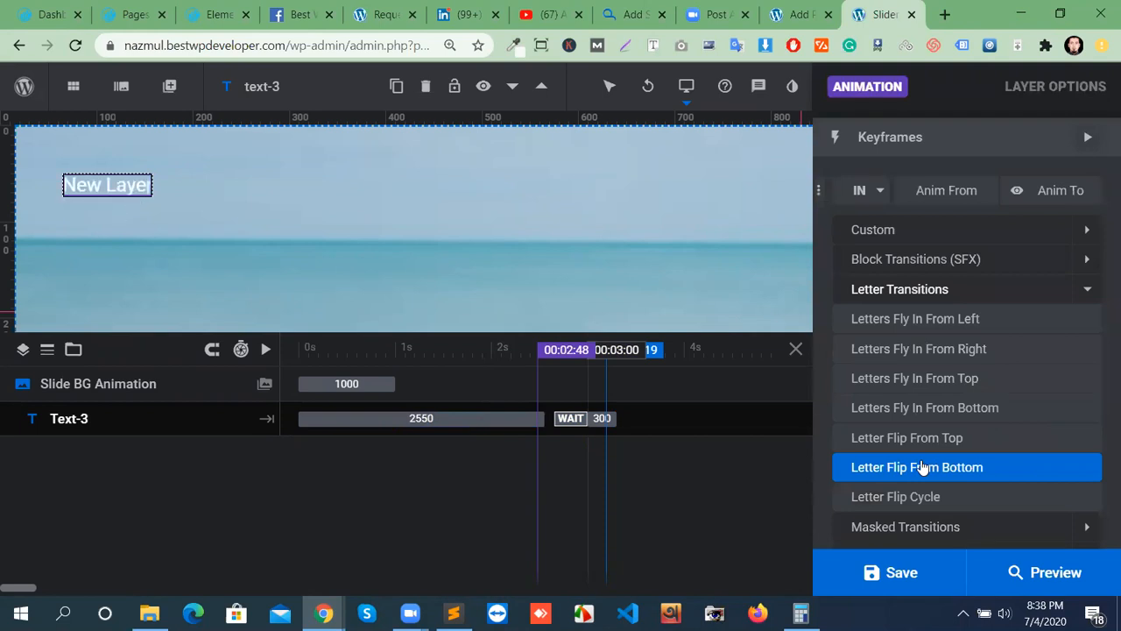
pyautogui.click(923, 465)
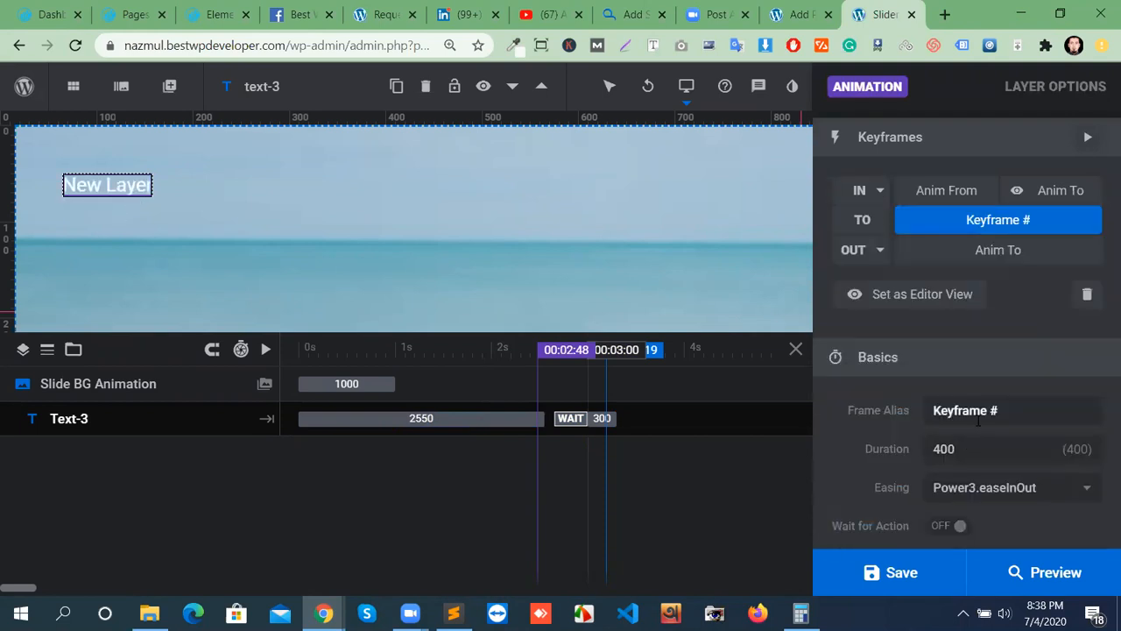
pyautogui.moveTo(602, 419); pyautogui.dragTo(745, 420)
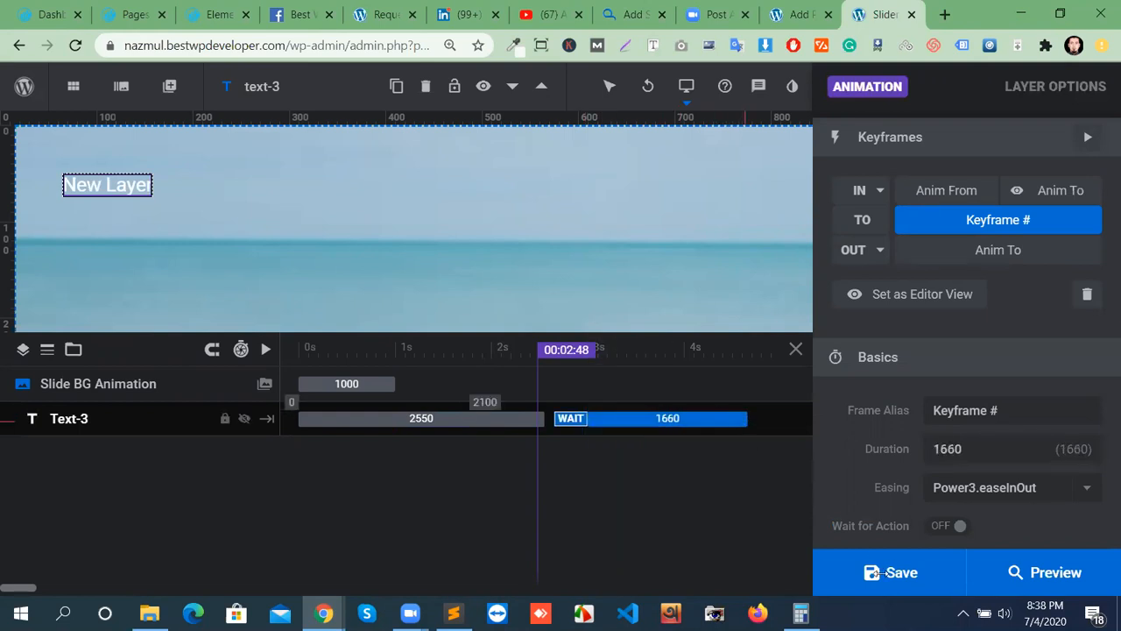
pyautogui.click(833, 574)
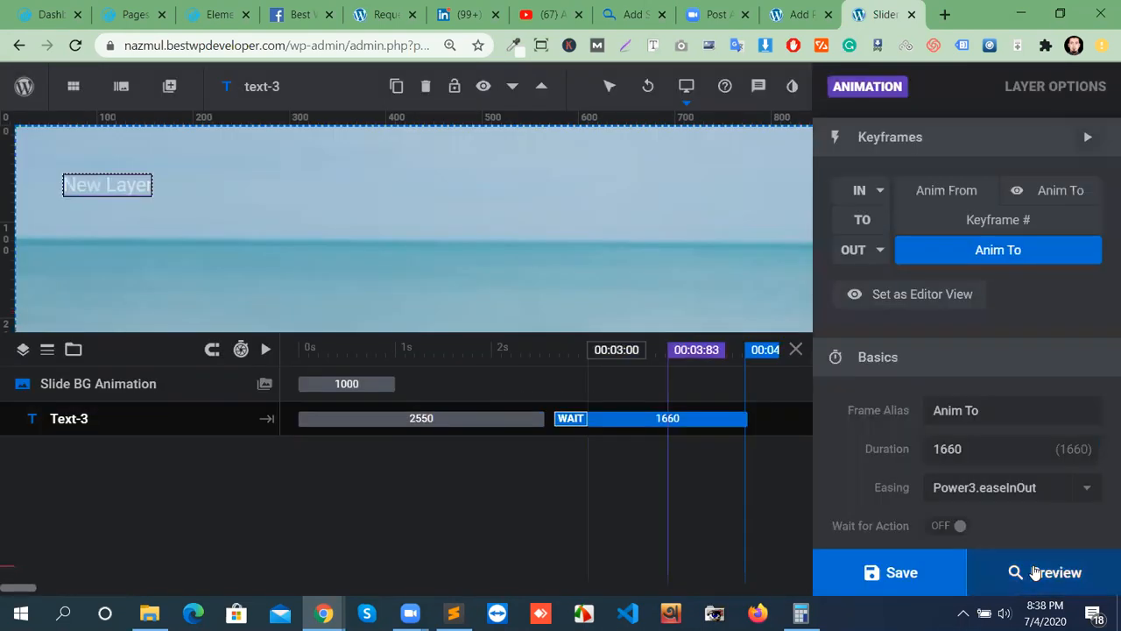
pyautogui.click(1051, 574)
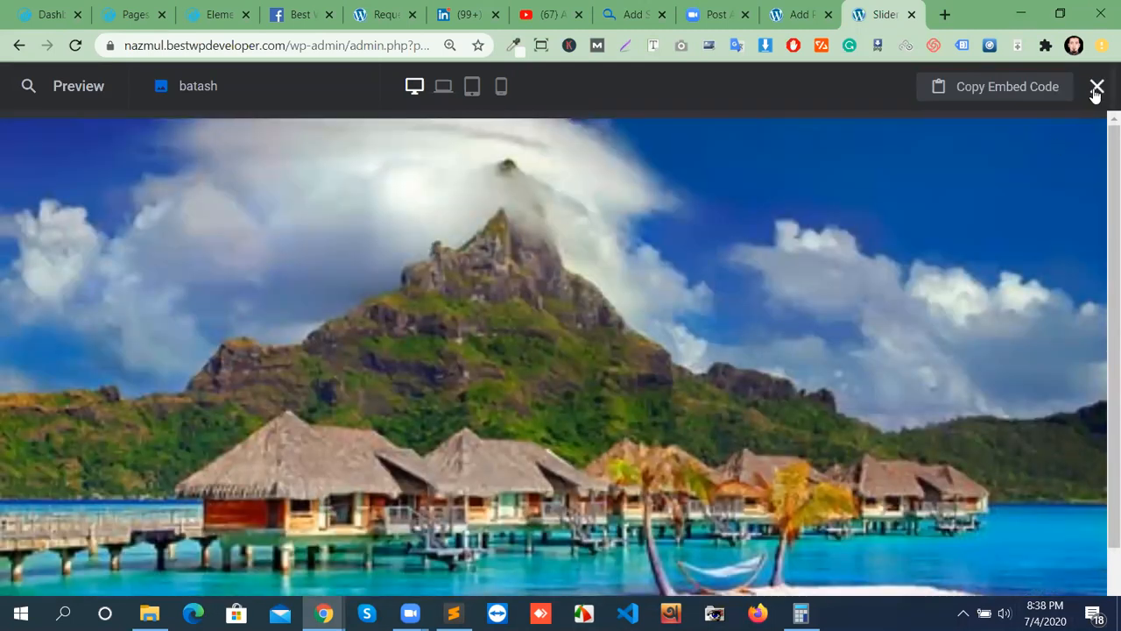
pyautogui.click(1095, 90)
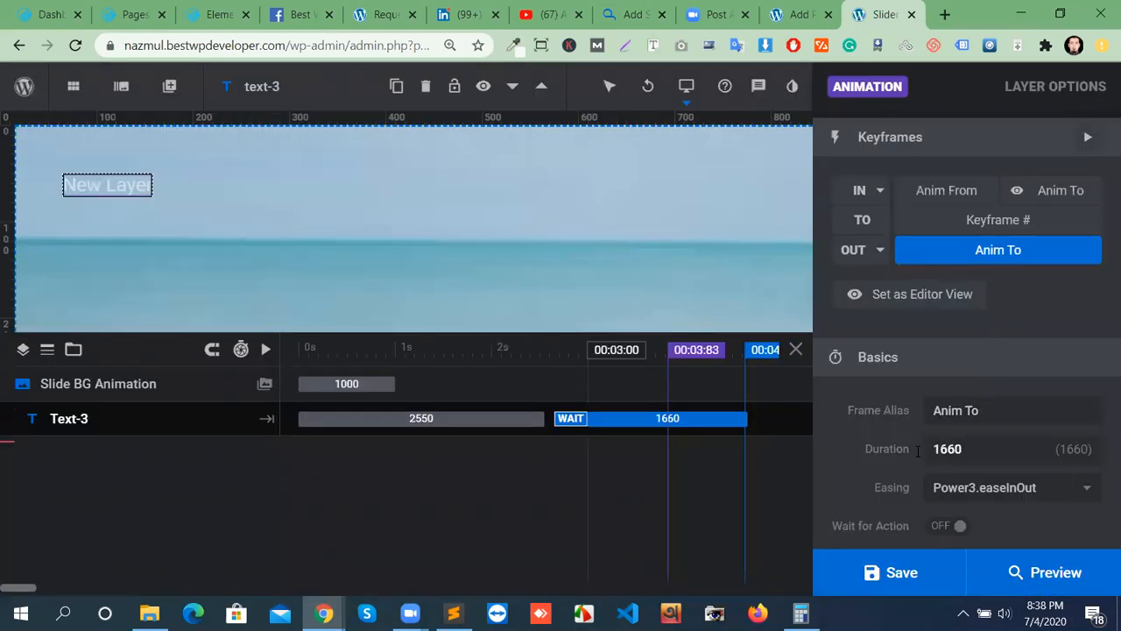
# Select the middle TO keyframe of Text-3 and delete it.
pyautogui.rightClick(1090, 236)
pyautogui.click(1093, 235)
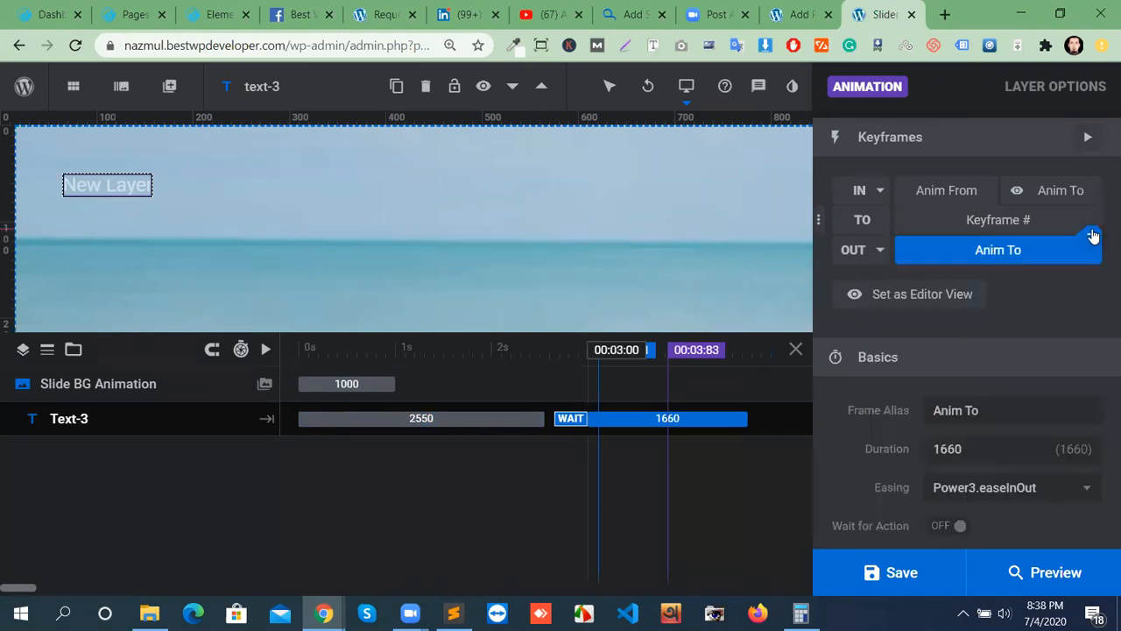
pyautogui.click(1093, 236)
pyautogui.click(1091, 295)
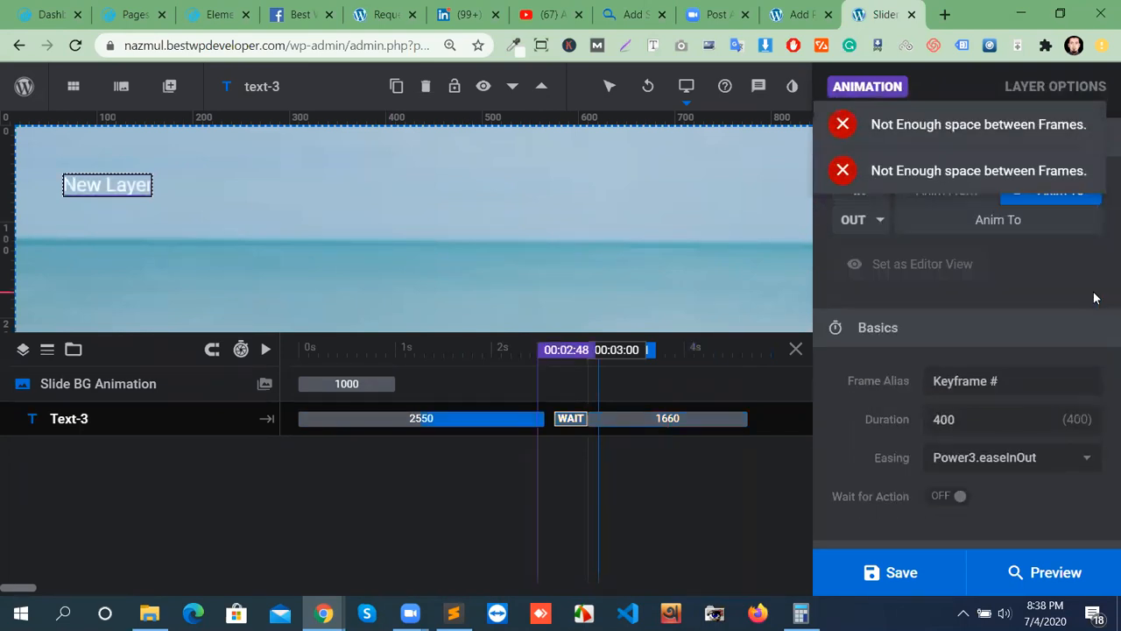
pyautogui.scroll(3, 1082, 297)
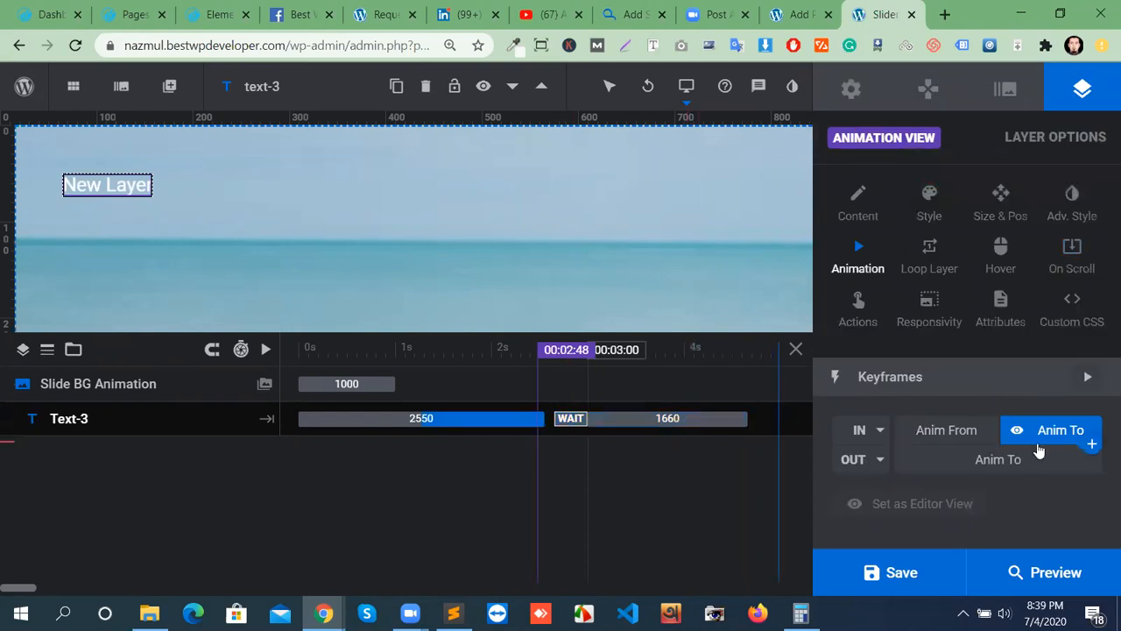
# Retry adding a keyframe after the entrance, which fails for lack of space, then select the 1660 ms keyframe.
pyautogui.click(1094, 448)
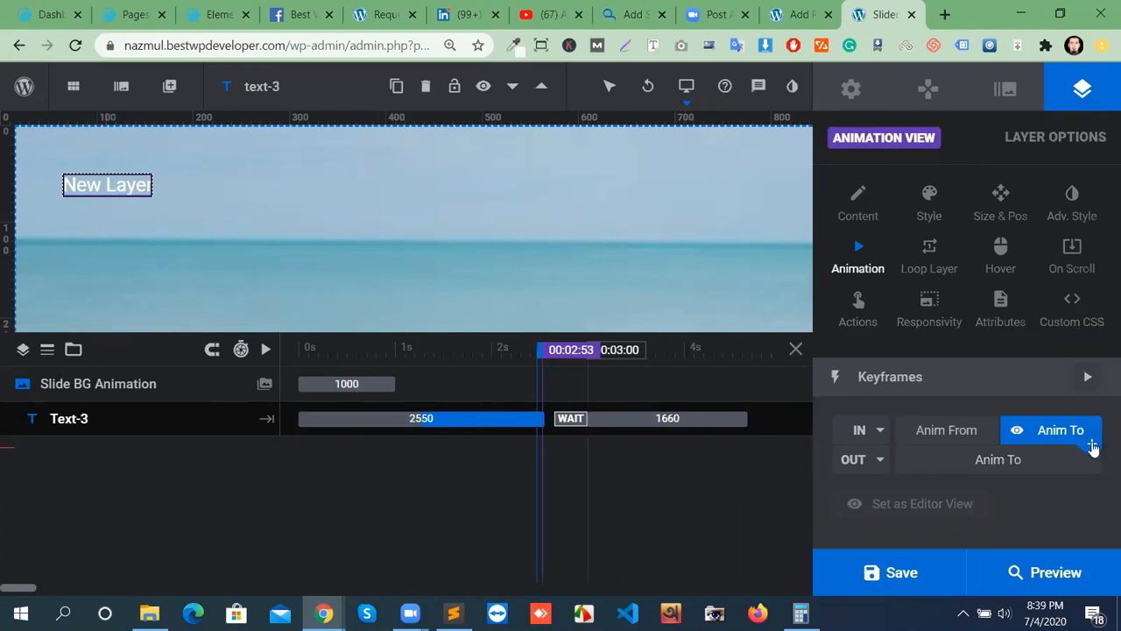
pyautogui.click(1093, 447)
pyautogui.click(1092, 447)
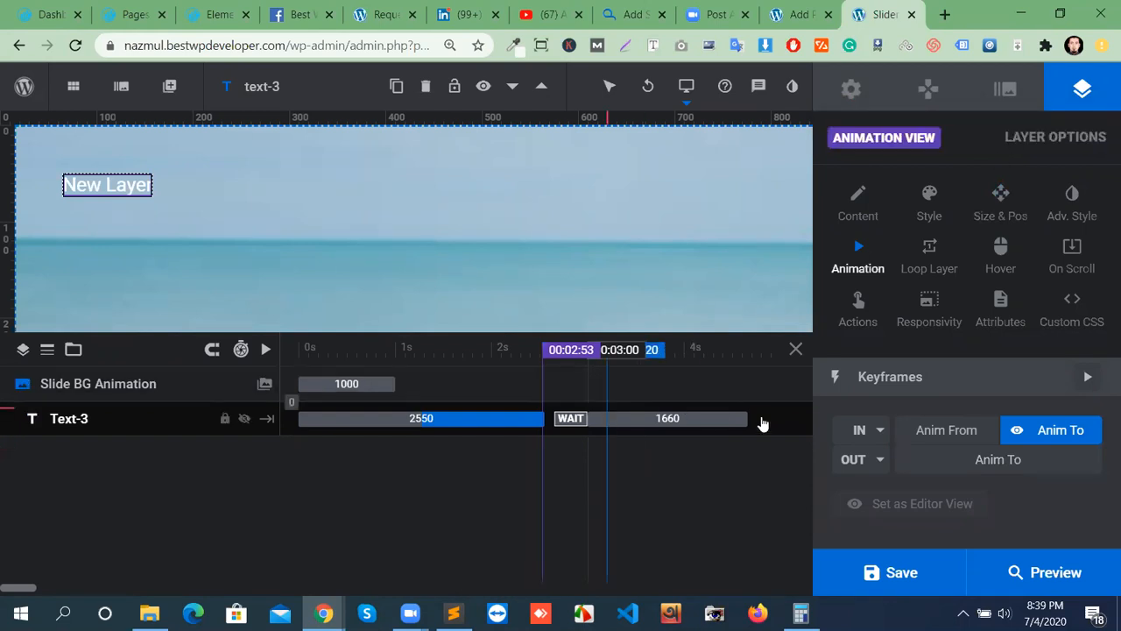
pyautogui.click(639, 418)
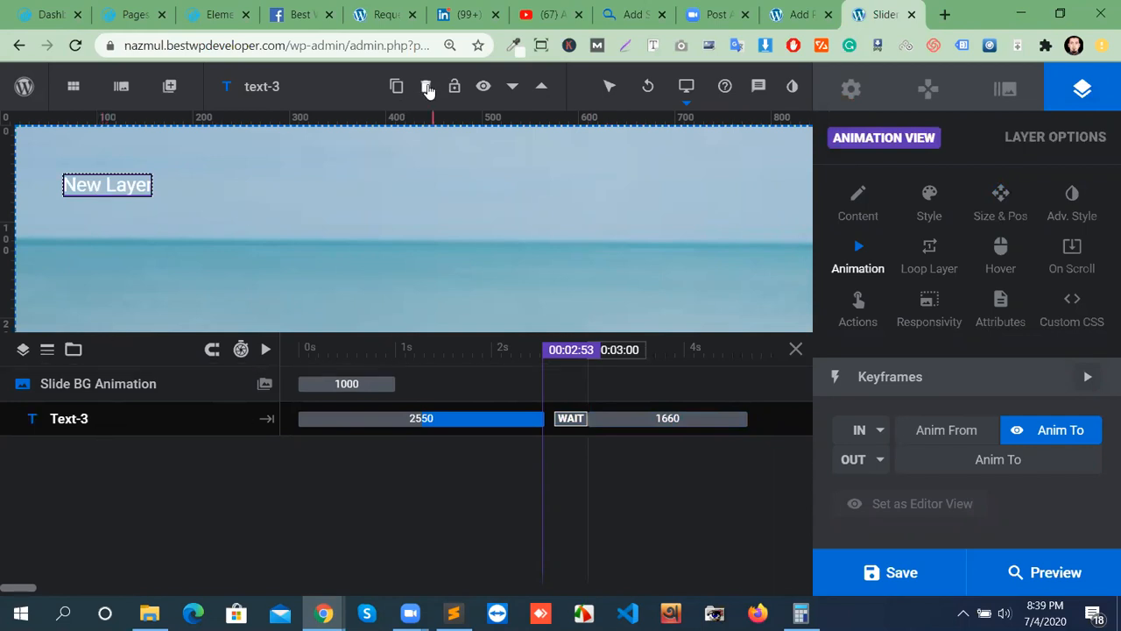
# Delete Text-3 and add a Quick Style Headline text layer.
pyautogui.click(426, 89)
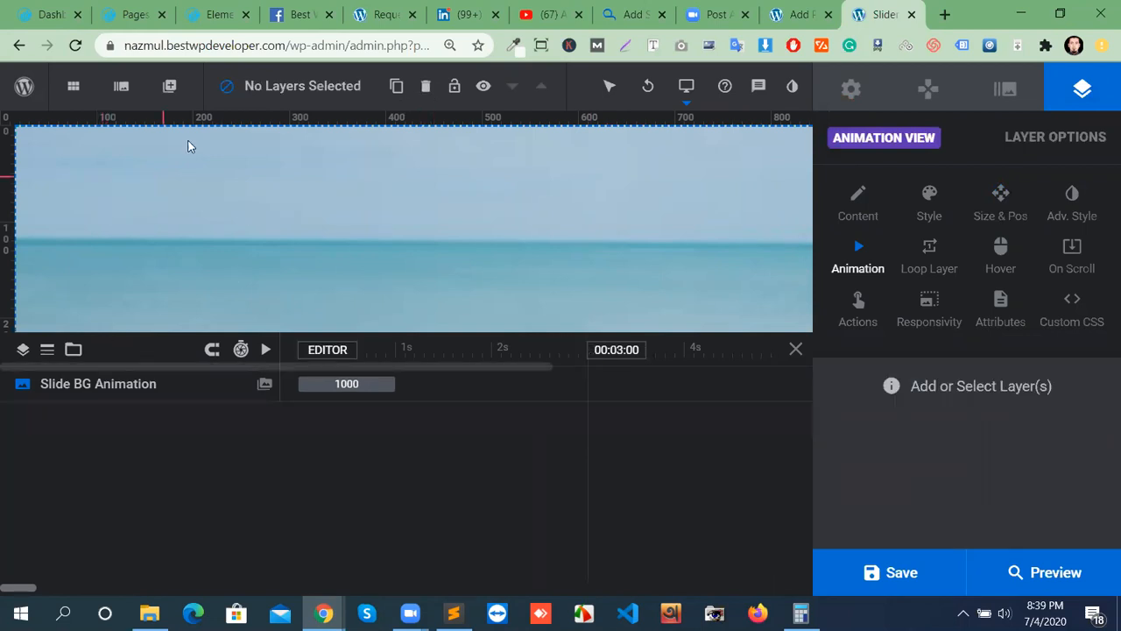
pyautogui.moveTo(169, 88)
pyautogui.moveTo(199, 131)
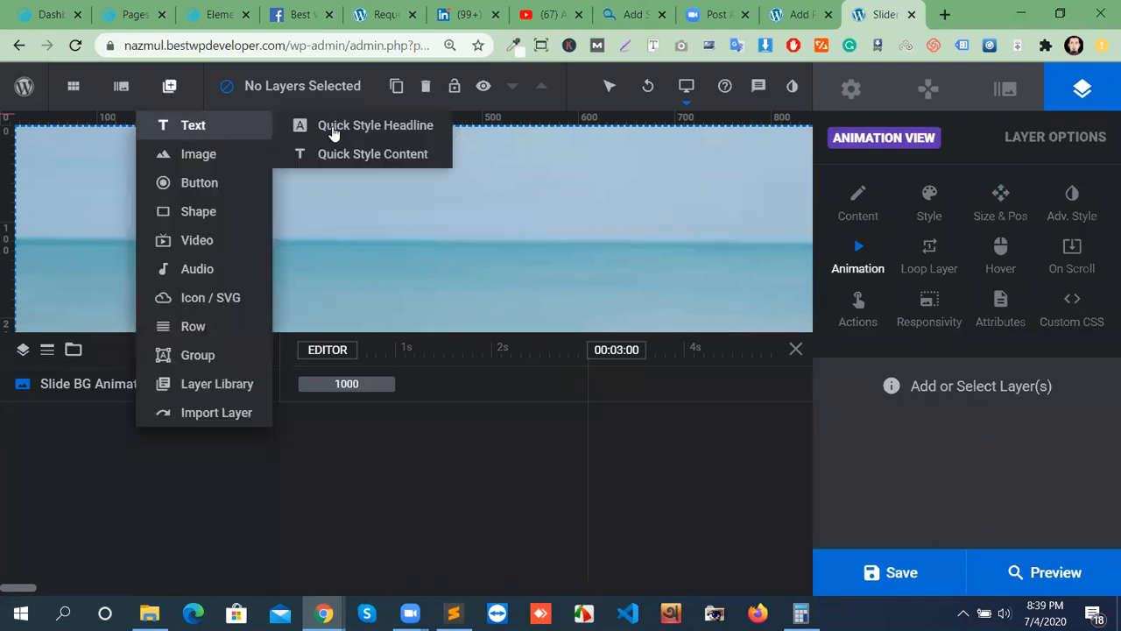
pyautogui.click(334, 130)
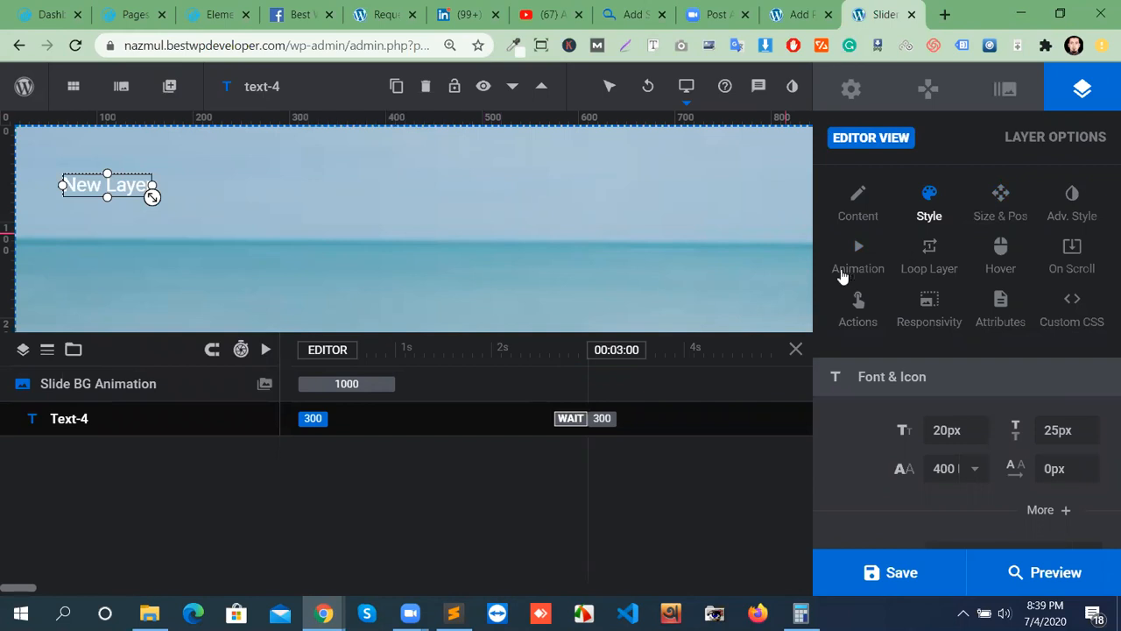
# Give the headline a Letters Fly In From Left entrance lasting 1930 ms.
pyautogui.click(884, 436)
pyautogui.scroll(-2, 918, 448)
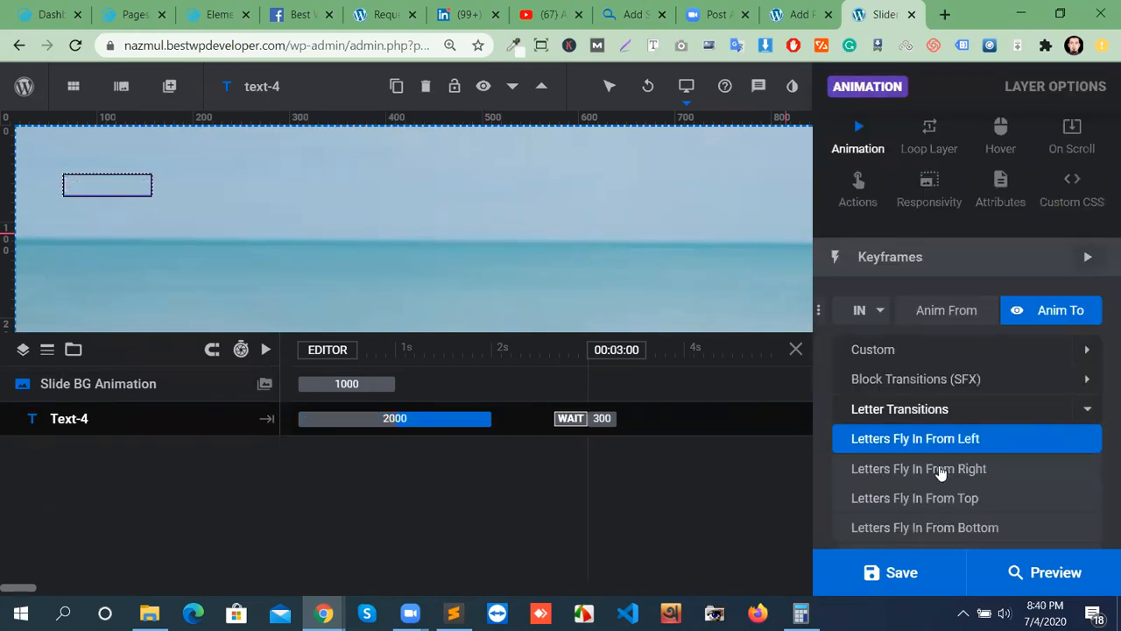
pyautogui.click(941, 464)
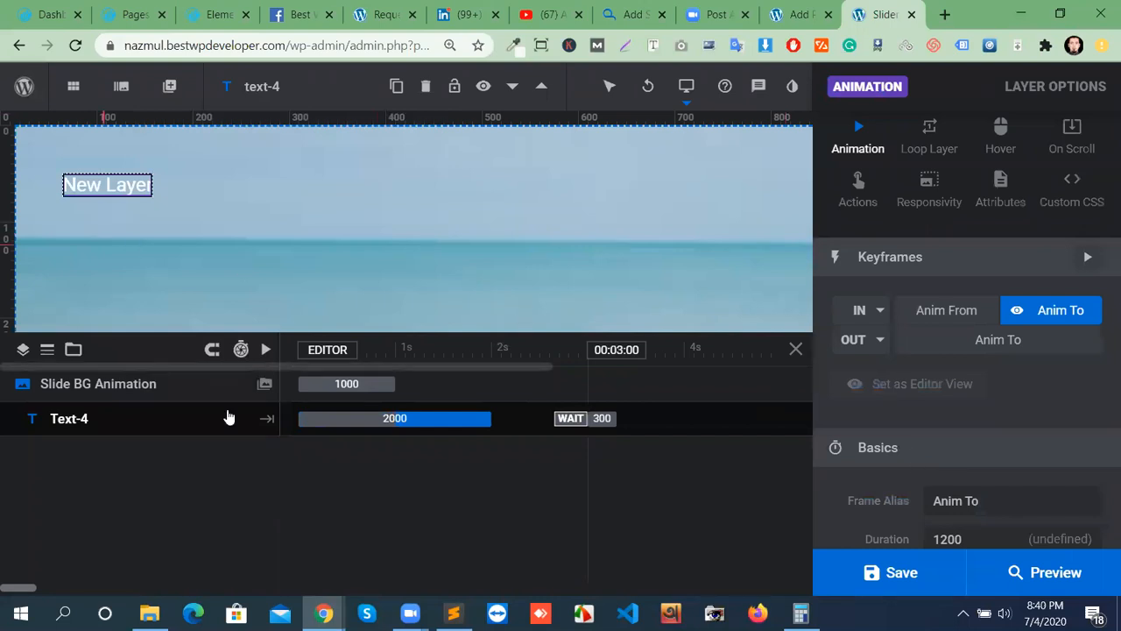
pyautogui.moveTo(494, 419)
pyautogui.mouseDown()
pyautogui.moveTo(451, 420)
pyautogui.moveTo(503, 425)
pyautogui.moveTo(375, 417)
pyautogui.moveTo(498, 418)
pyautogui.moveTo(487, 418)
pyautogui.mouseUp()
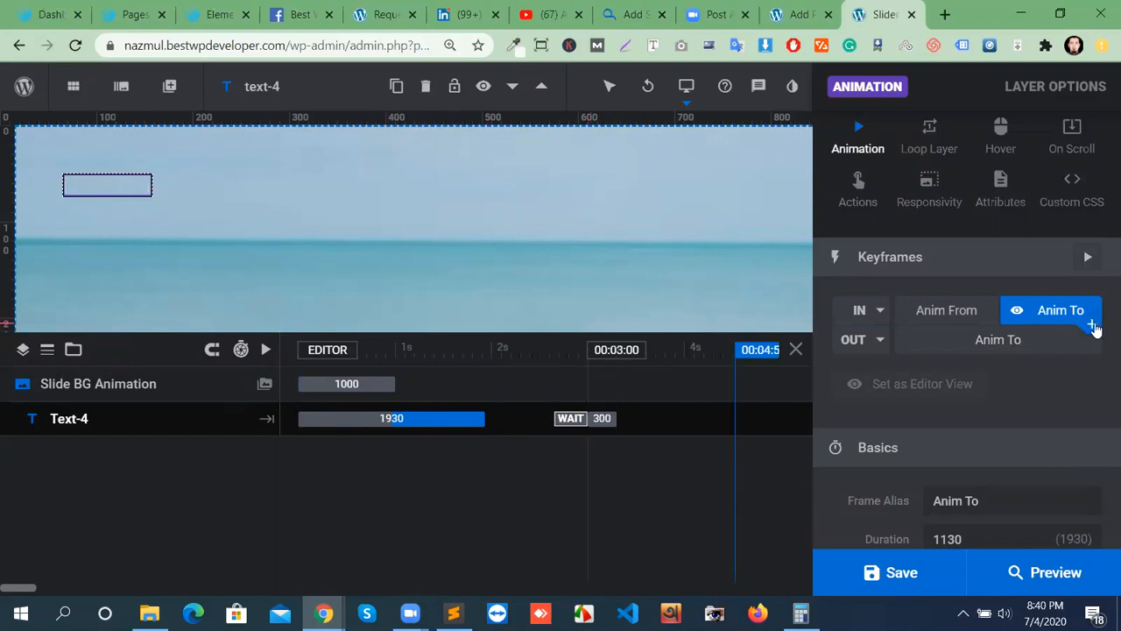
# Add a Pop Up Smooth middle keyframe to Text-4, save, then stretch it to 1430 ms.
pyautogui.click(1092, 326)
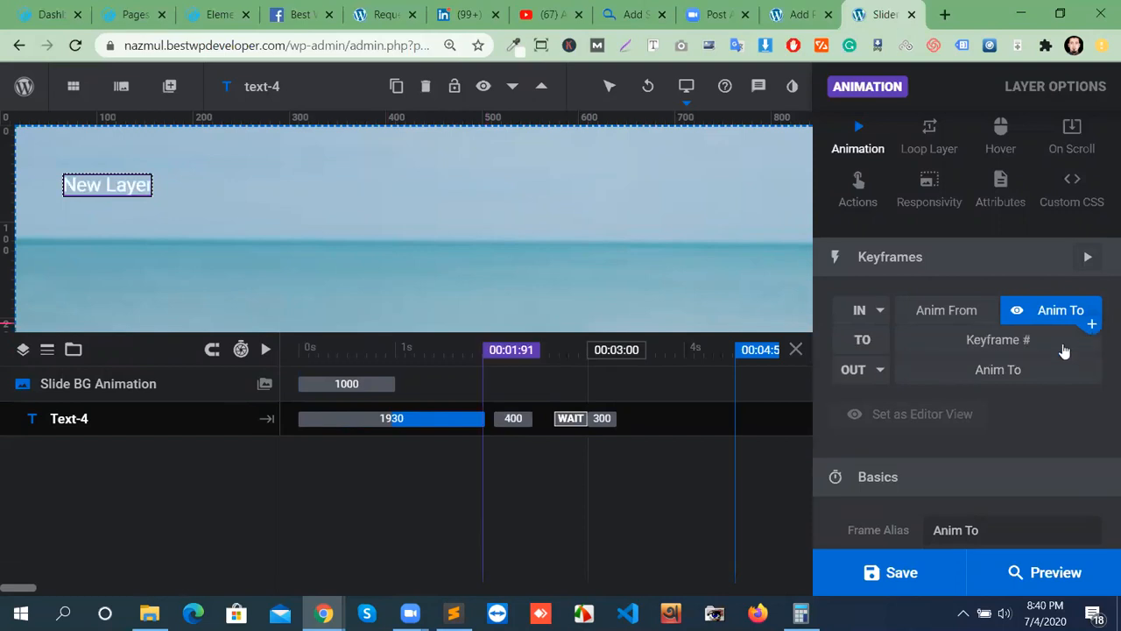
pyautogui.click(1026, 341)
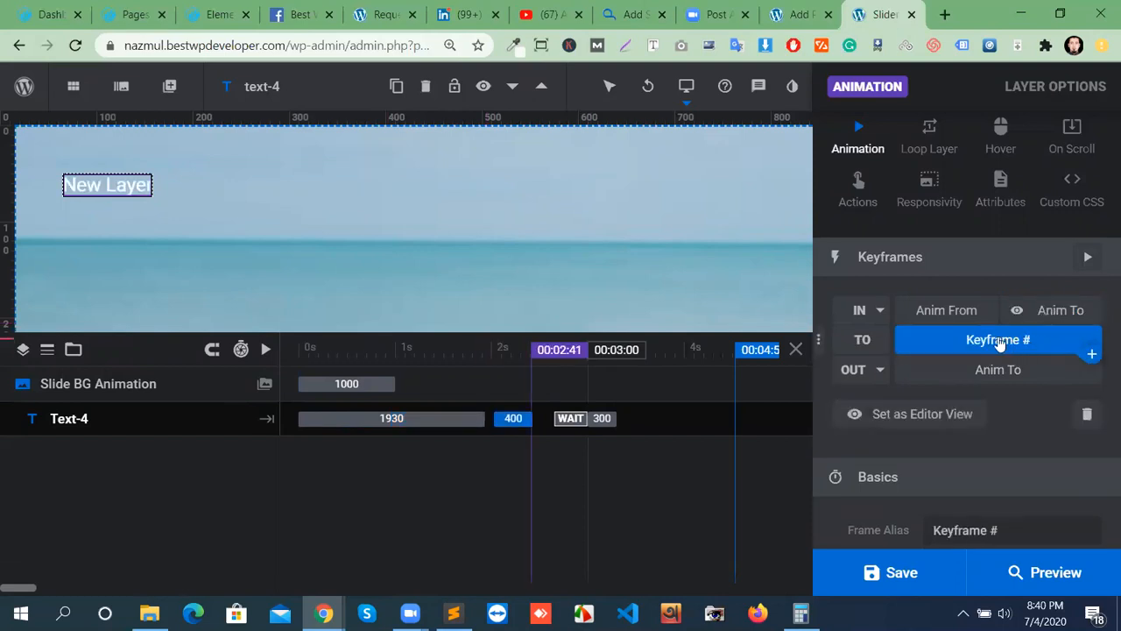
pyautogui.click(876, 315)
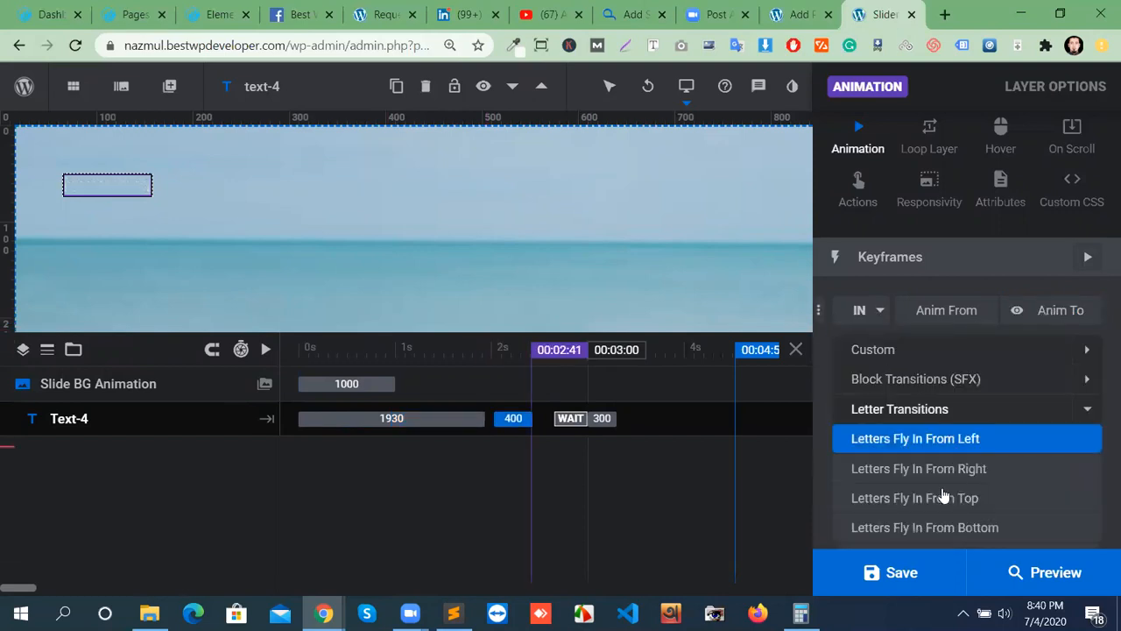
pyautogui.scroll(-3, 911, 490)
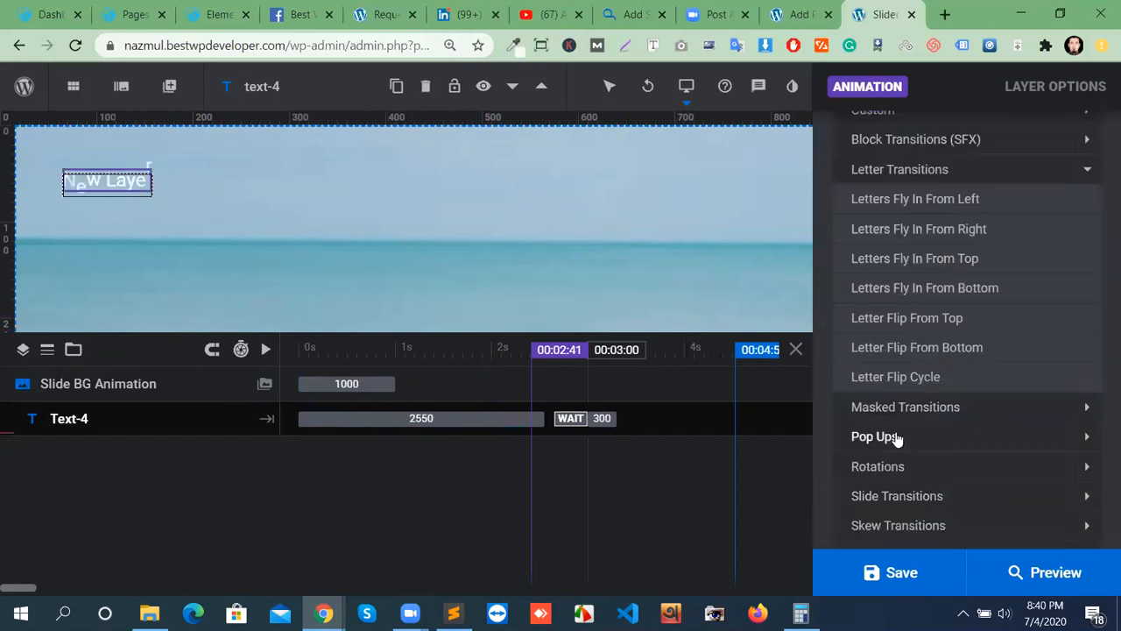
pyautogui.click(920, 438)
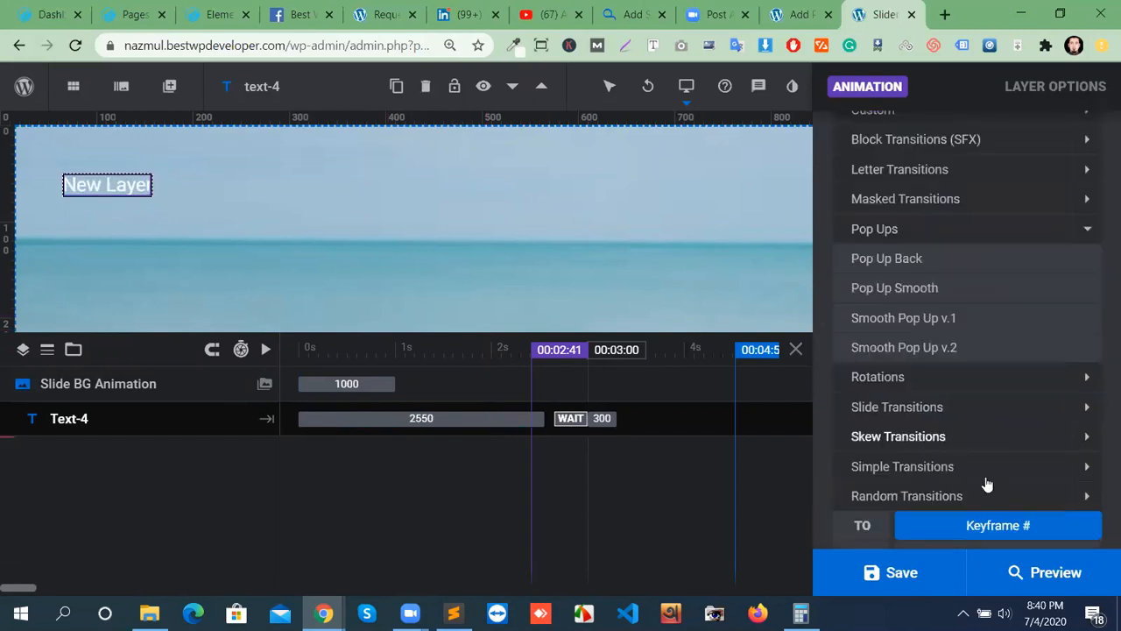
pyautogui.click(915, 317)
pyautogui.click(908, 284)
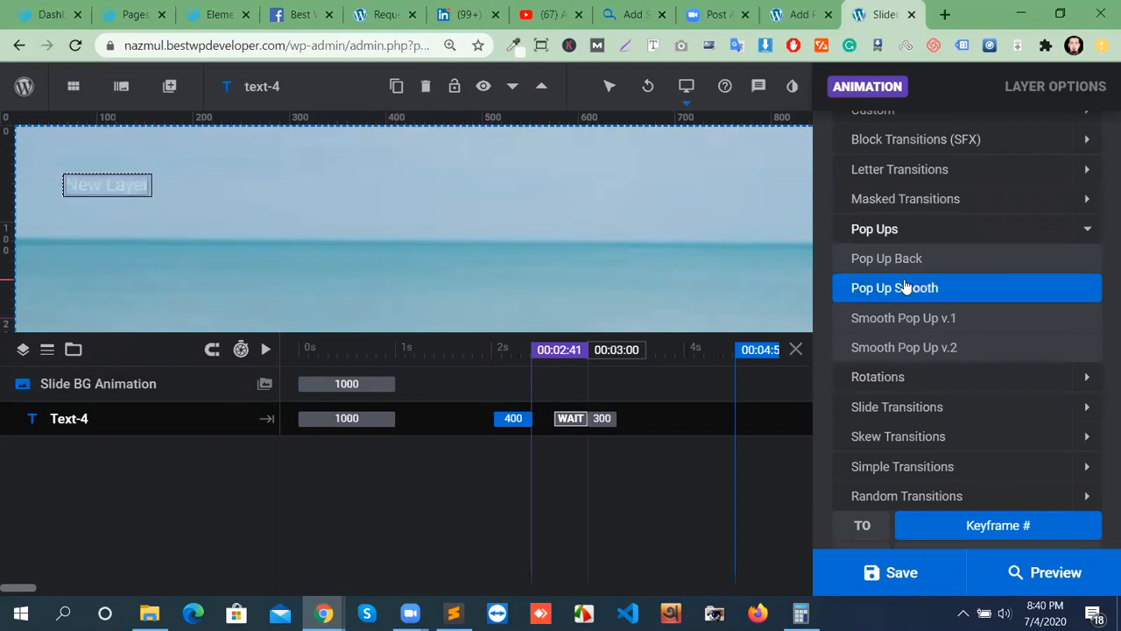
pyautogui.click(907, 286)
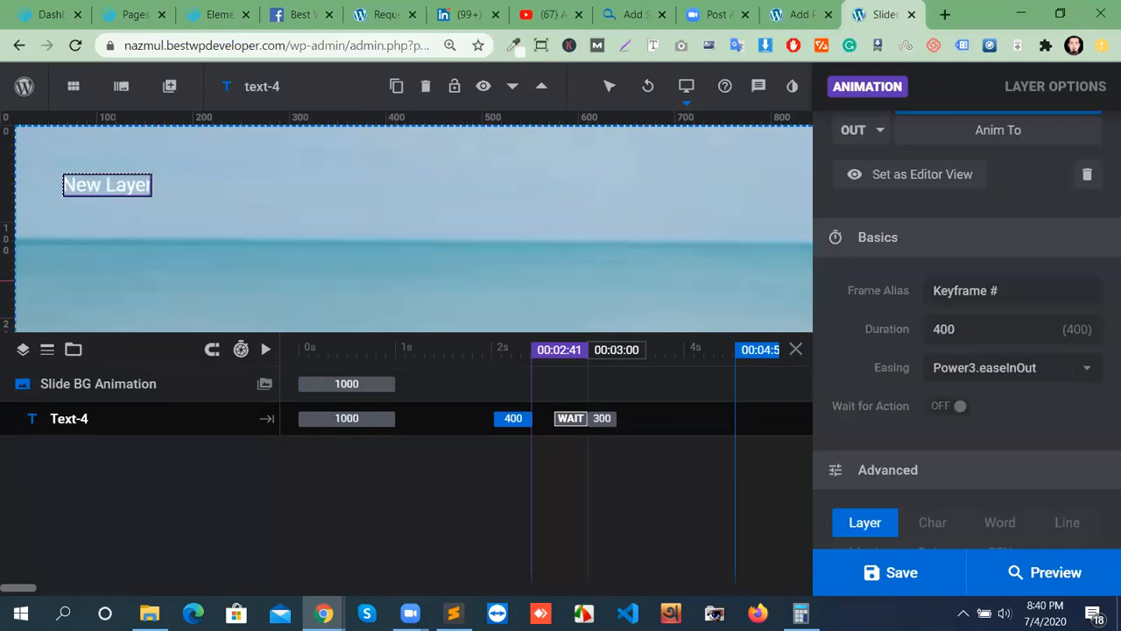
pyautogui.click(902, 574)
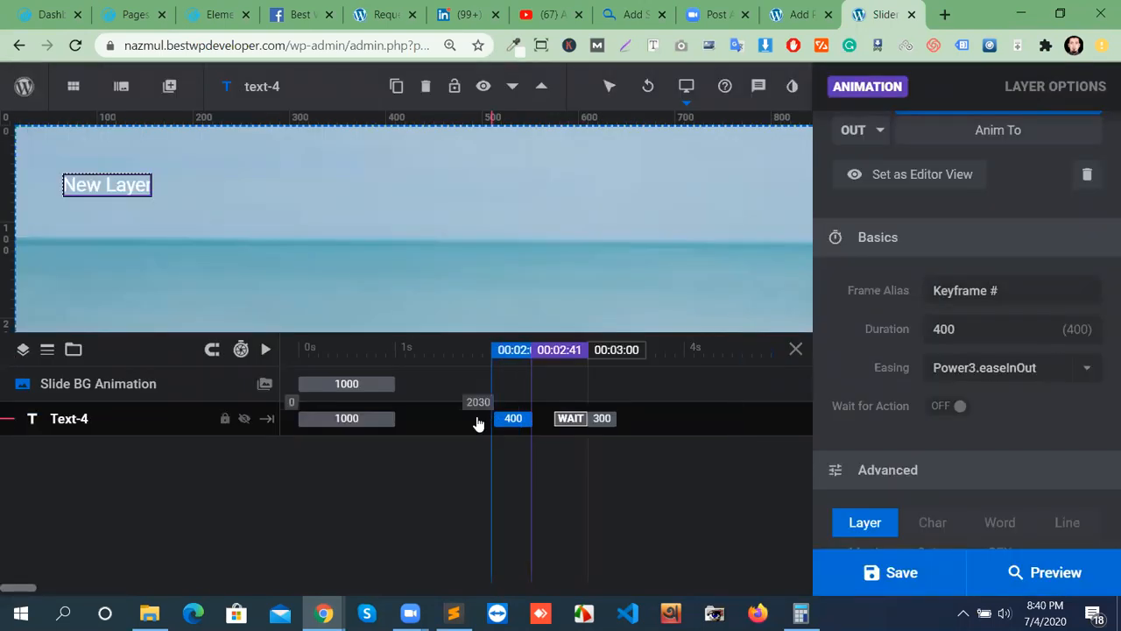
pyautogui.moveTo(477, 424); pyautogui.dragTo(392, 416)
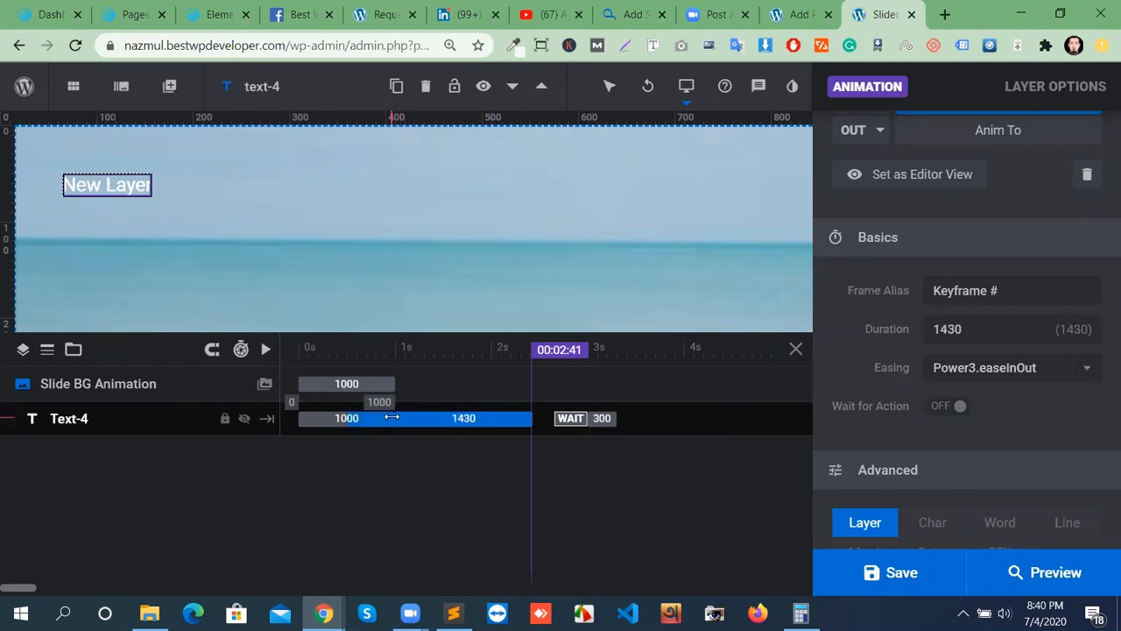
# Play Text-4's animation, save the slide, and run a full preview of the batash slider.
pyautogui.click(347, 420)
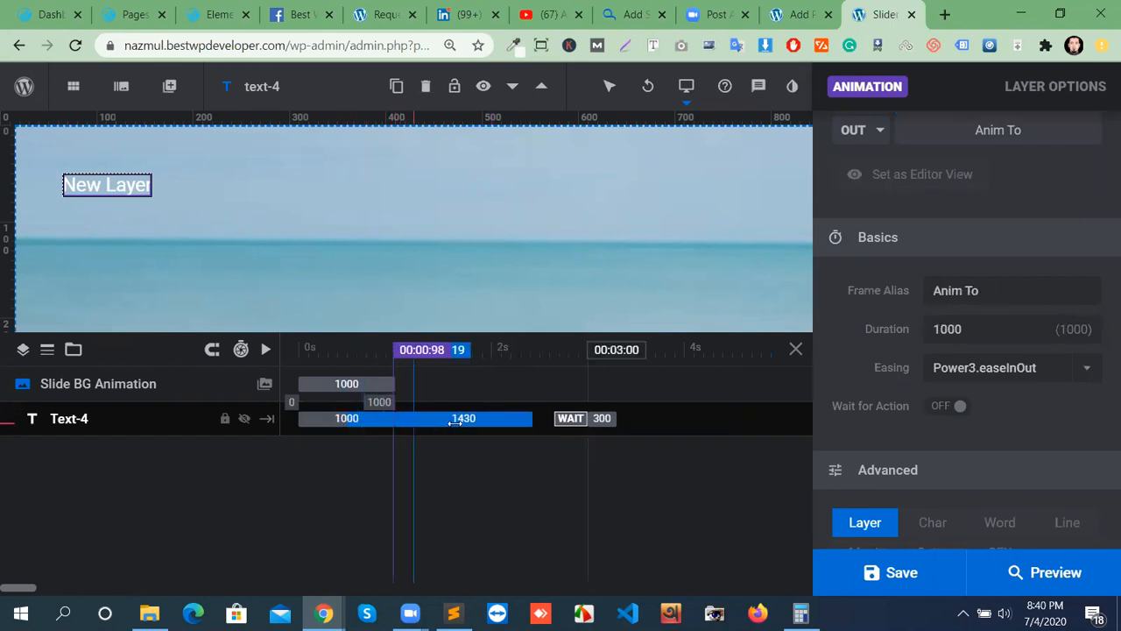
pyautogui.click(267, 350)
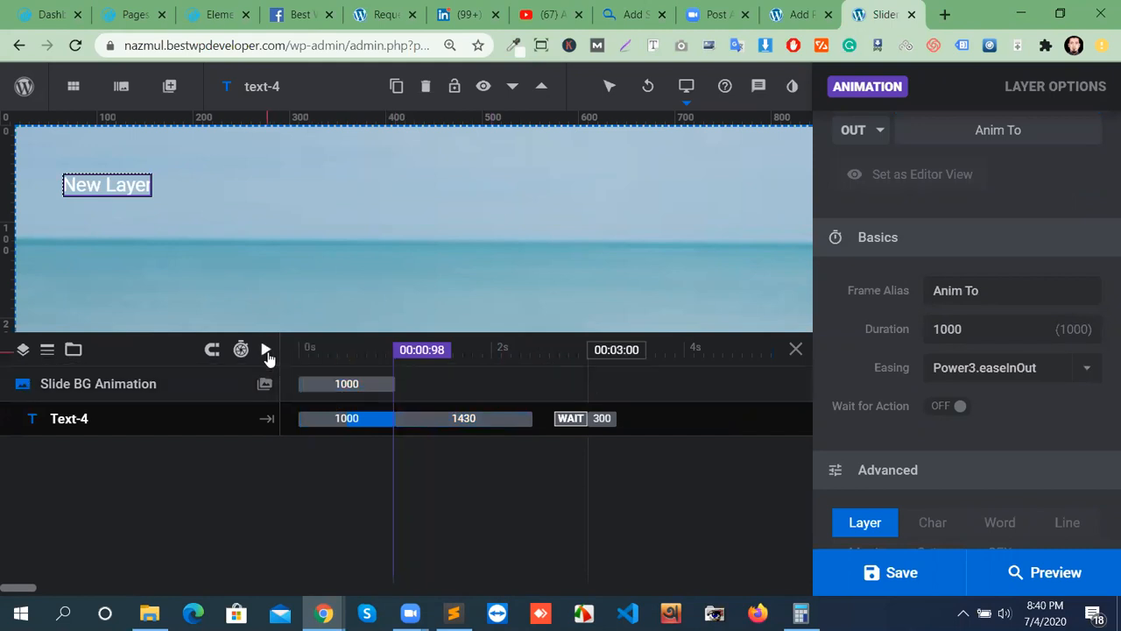
pyautogui.click(266, 350)
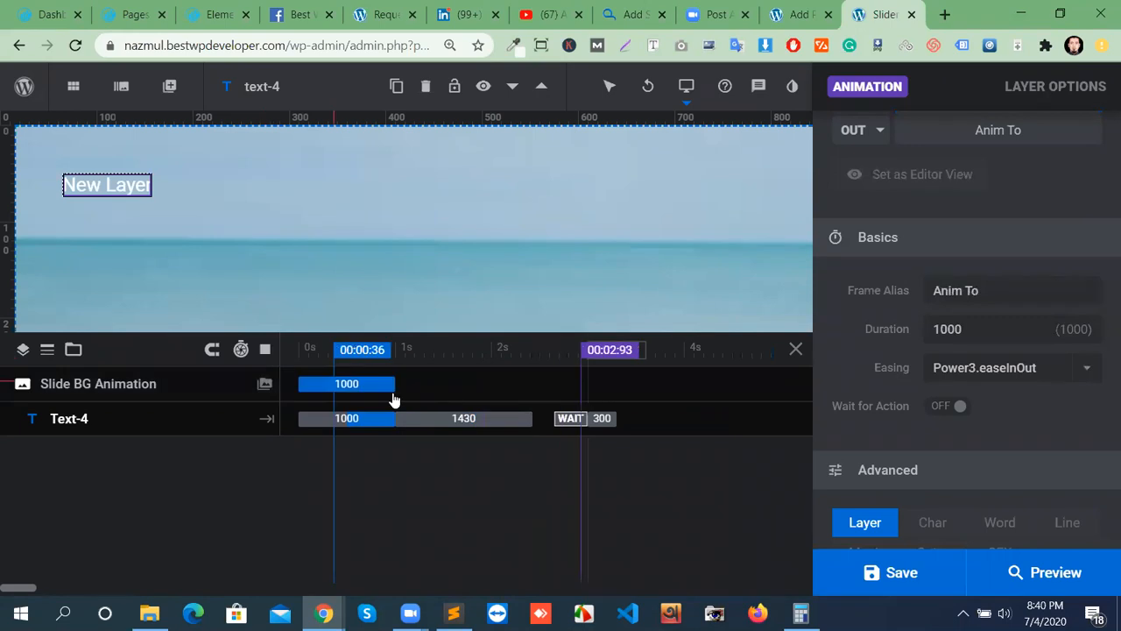
pyautogui.click(915, 578)
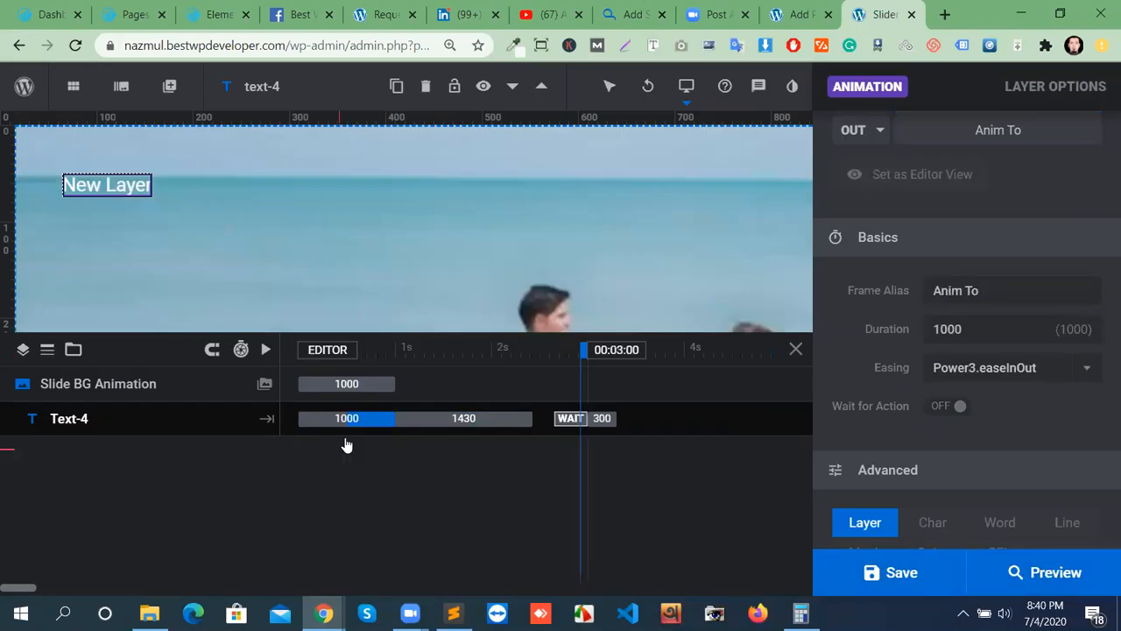
pyautogui.click(1042, 568)
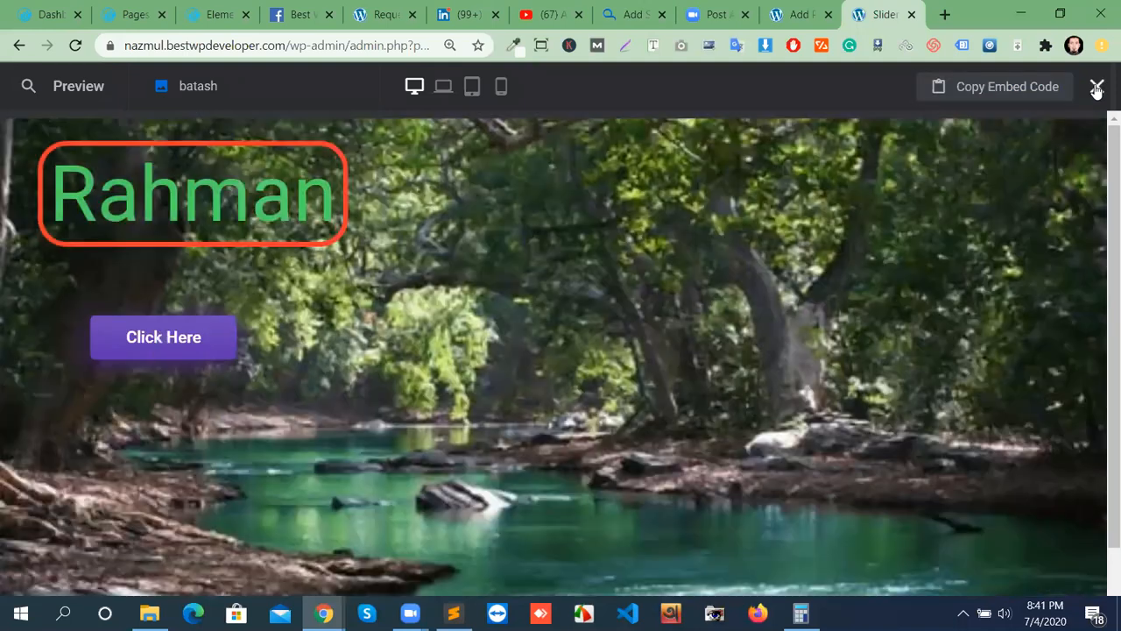
pyautogui.press('Escape')
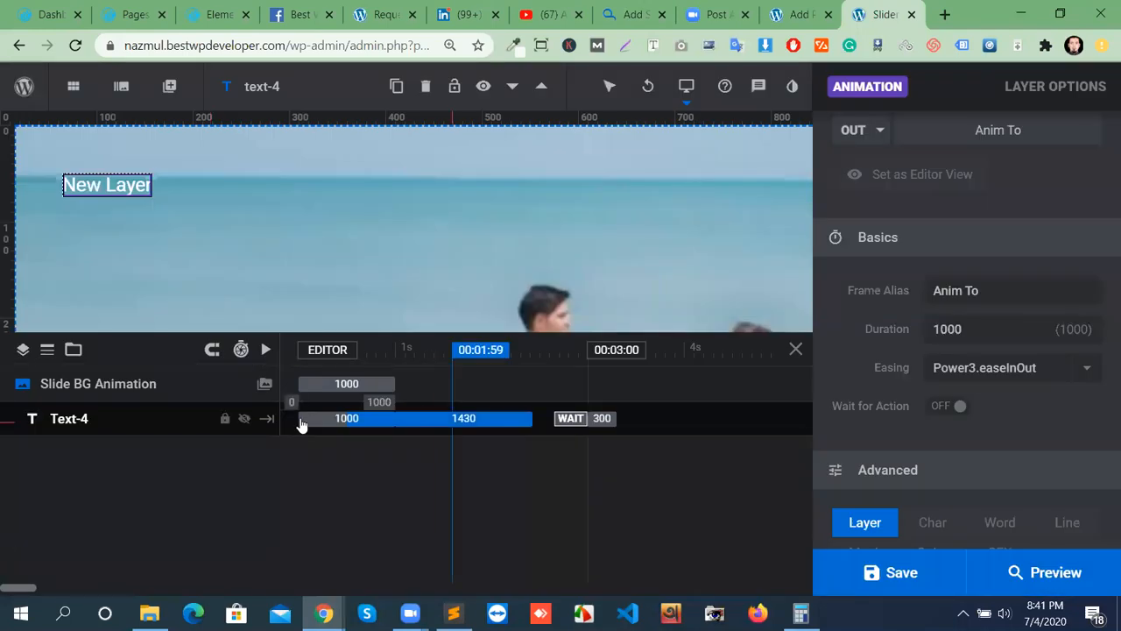
# Extend Text-4's entrance to 1520 ms, replay the timeline, and try adding another keyframe.
pyautogui.click(266, 349)
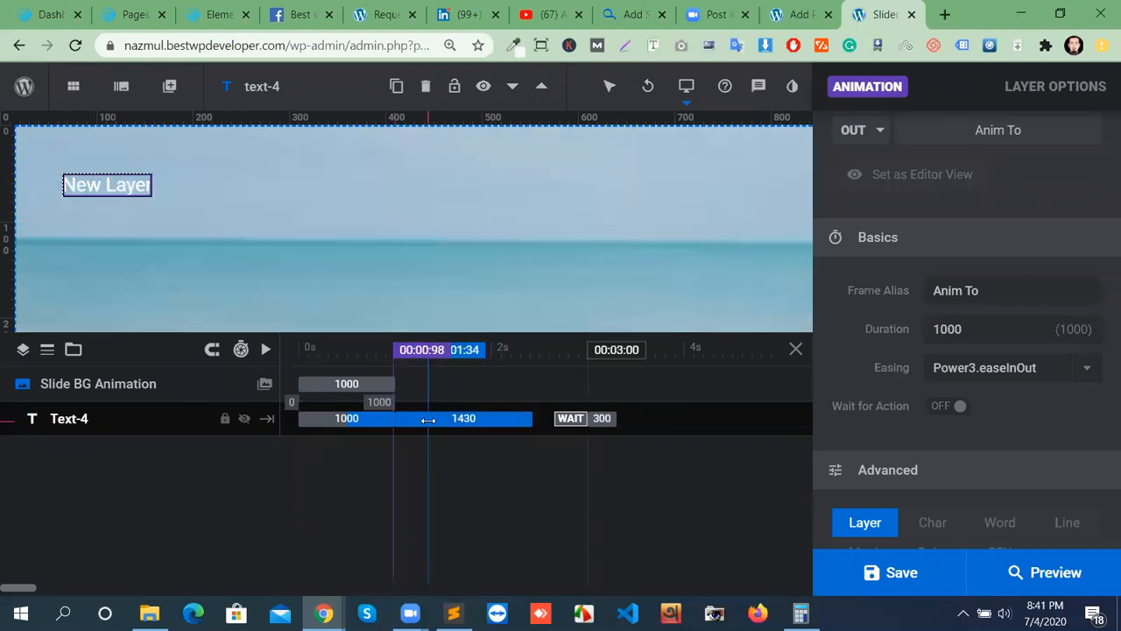
pyautogui.moveTo(401, 419); pyautogui.dragTo(445, 418)
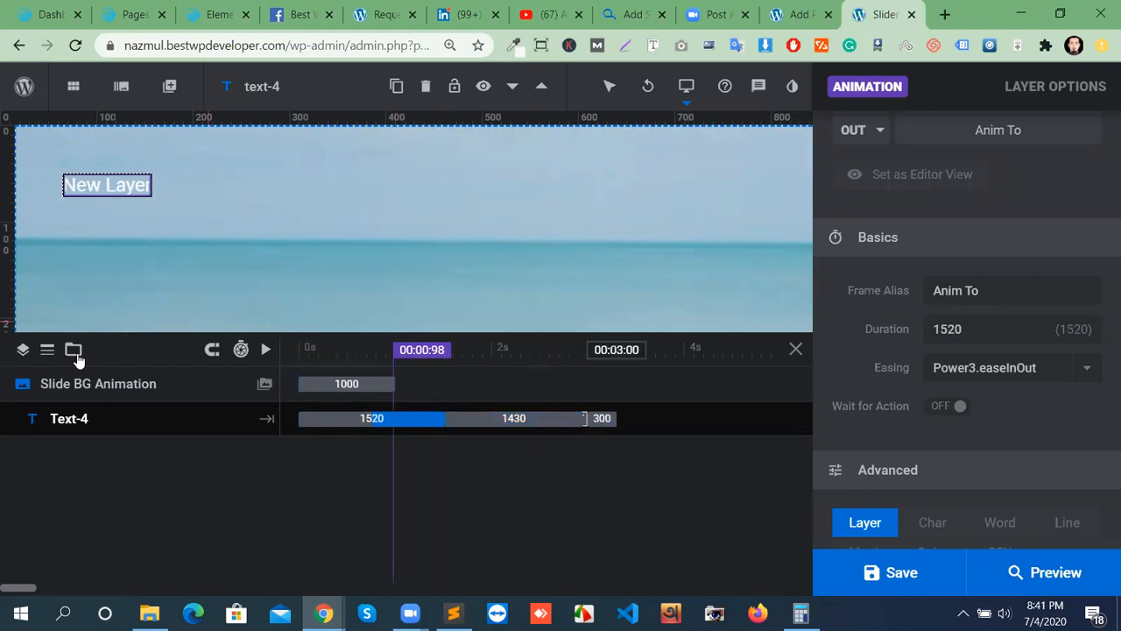
pyautogui.click(264, 349)
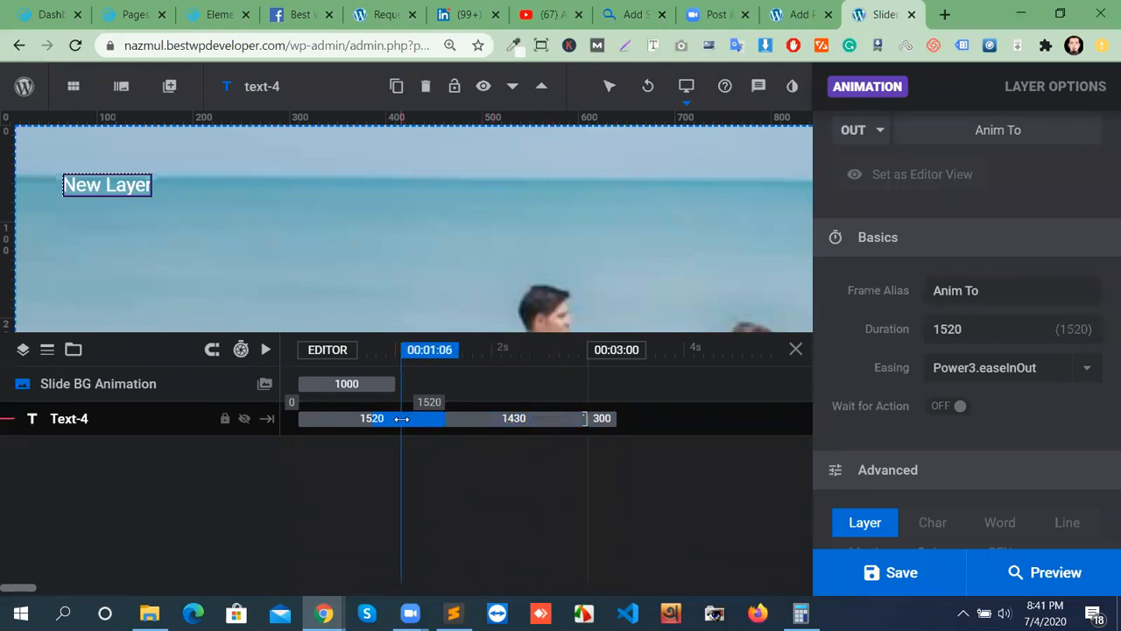
pyautogui.scroll(2, 1039, 444)
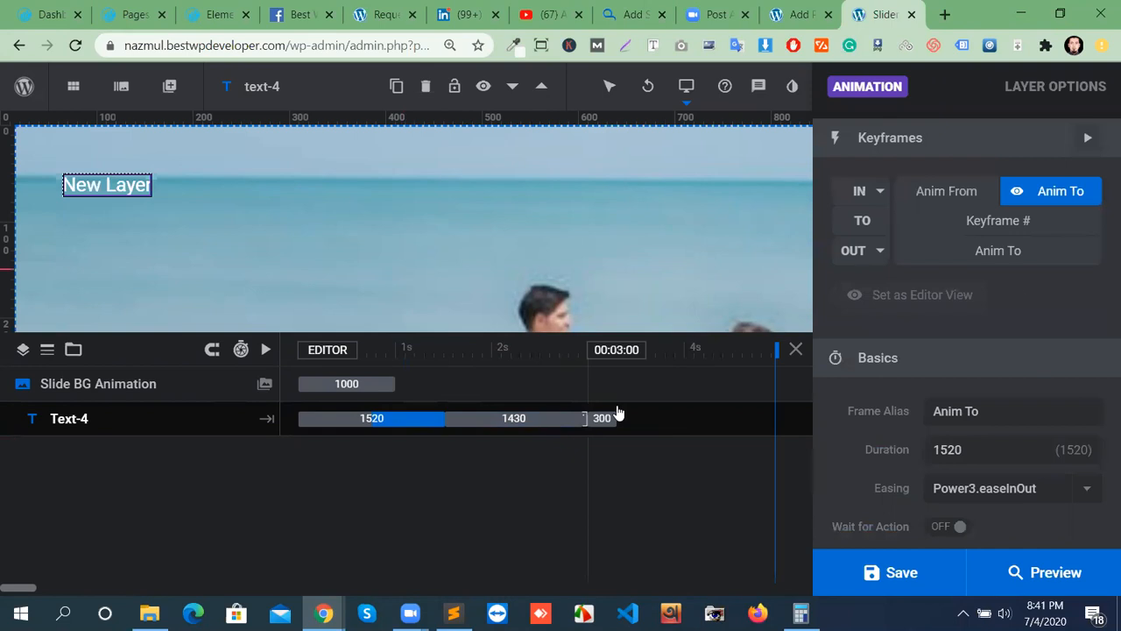
pyautogui.moveTo(1084, 227)
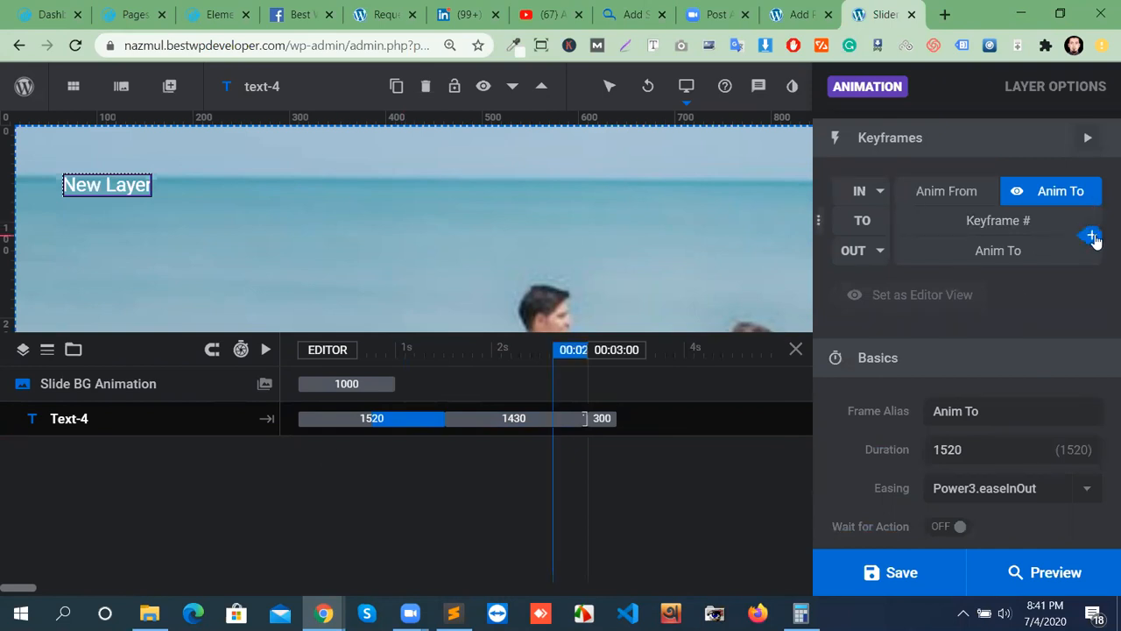
pyautogui.click(1092, 237)
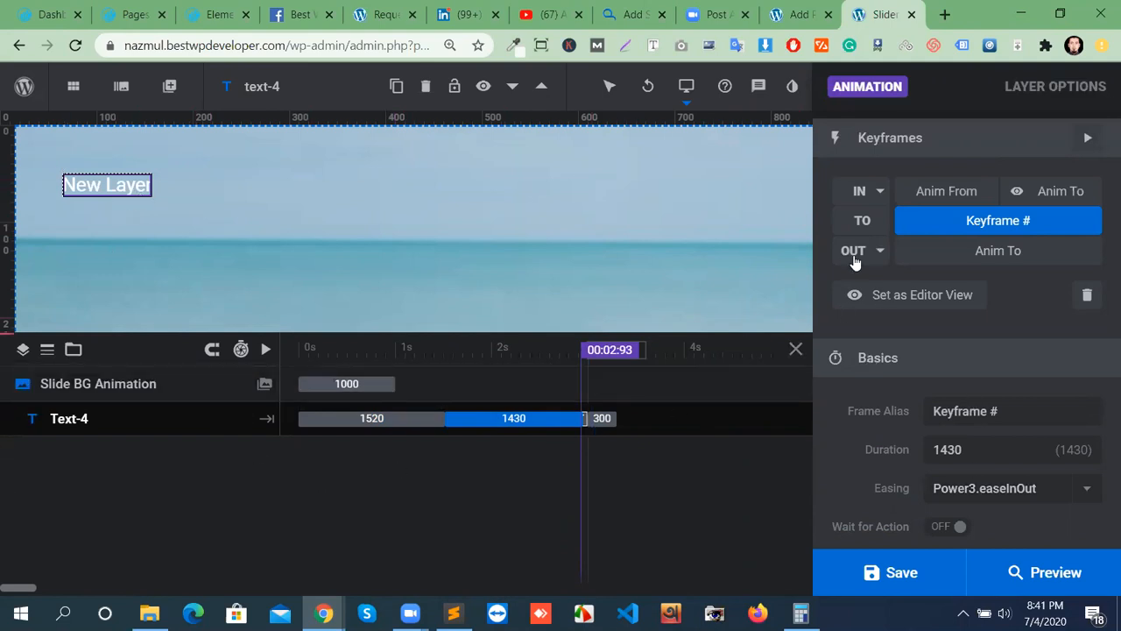
# Close the Slider Revolution tab and choose Leave, returning to the Add Plugins Featured list.
pyautogui.click(911, 15)
pyautogui.click(644, 143)
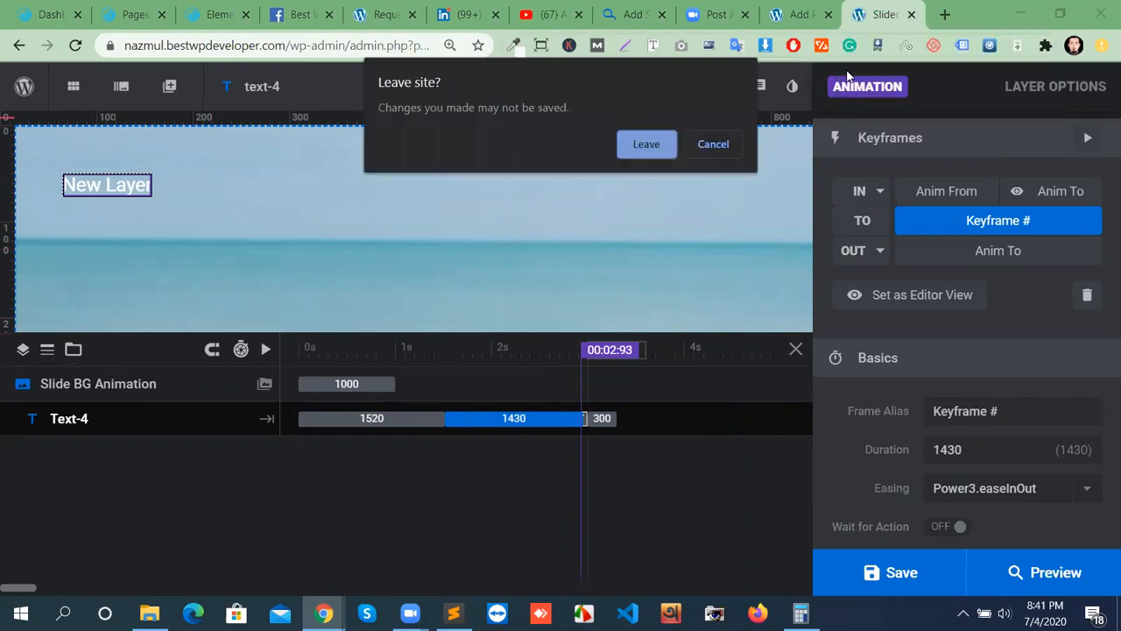
pyautogui.scroll(6, 602, 438)
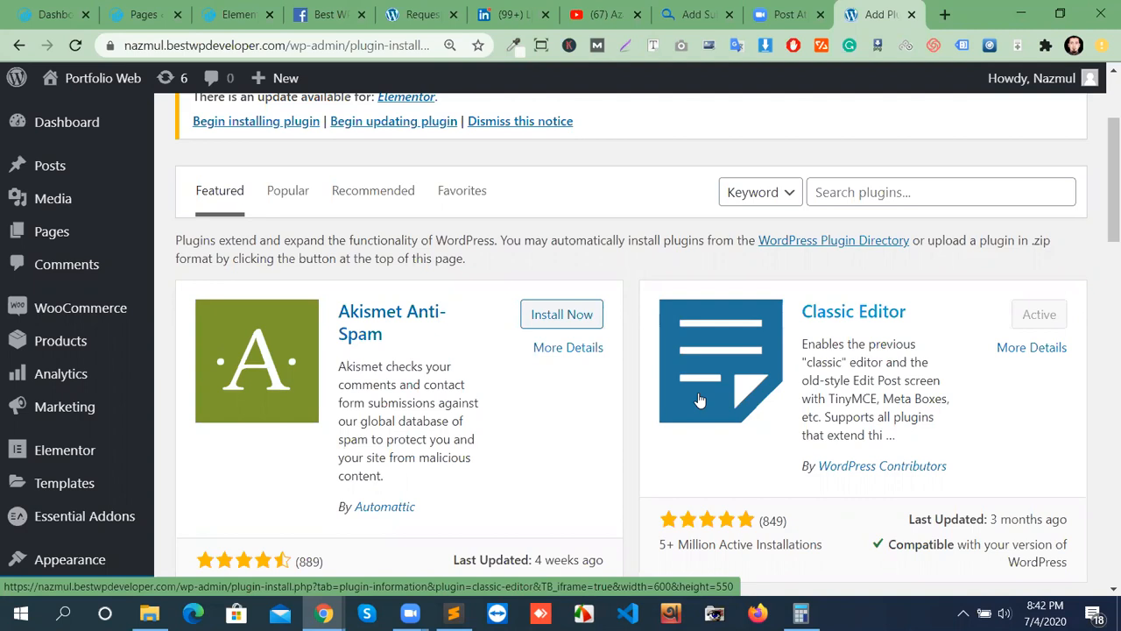
# Search the plugin directory for 'contact form 7'.
pyautogui.click(929, 203)
pyautogui.write('contact form 7\\')
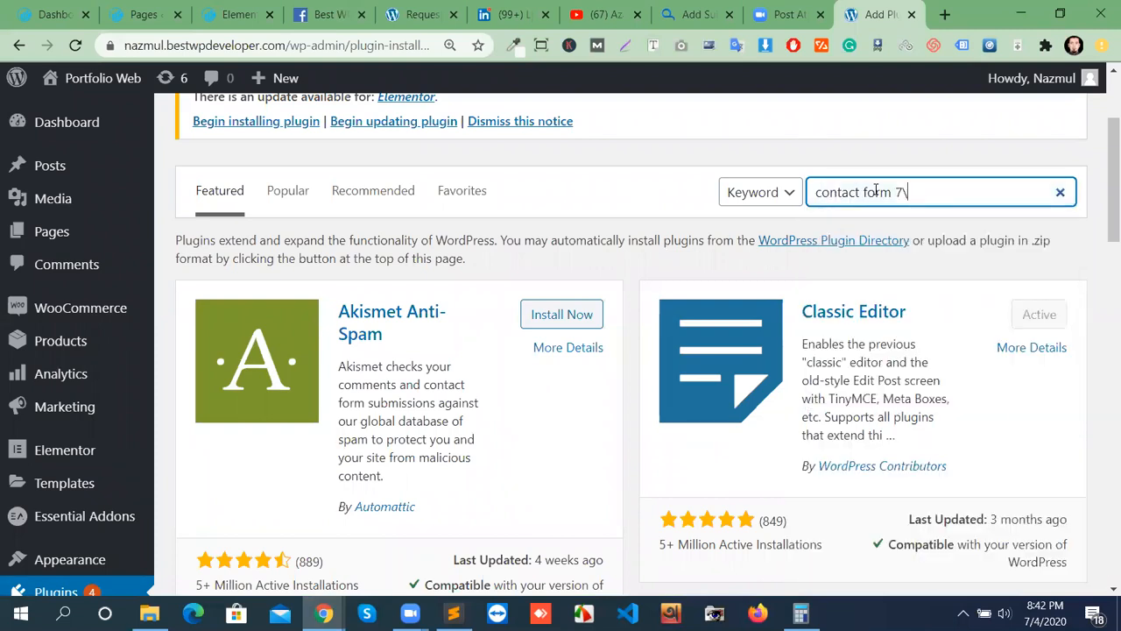
pyautogui.press('BackSpace')
pyautogui.press('Return')
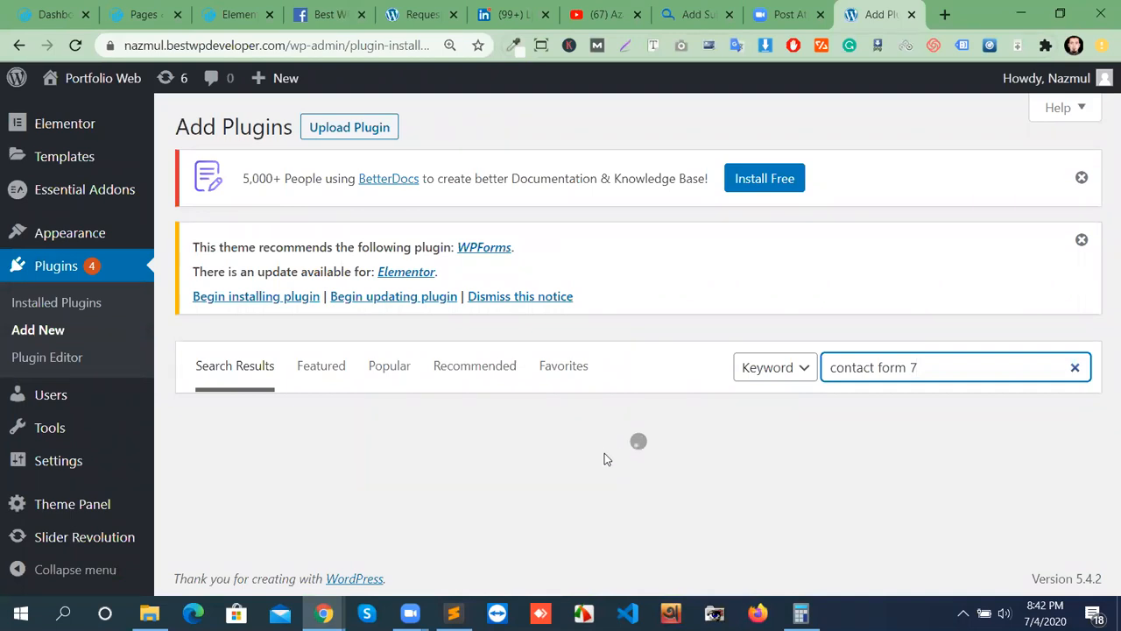
# Install Contact Form 7 from the results and activate it.
pyautogui.scroll(-1, 343, 362)
pyautogui.scroll(-1, 344, 362)
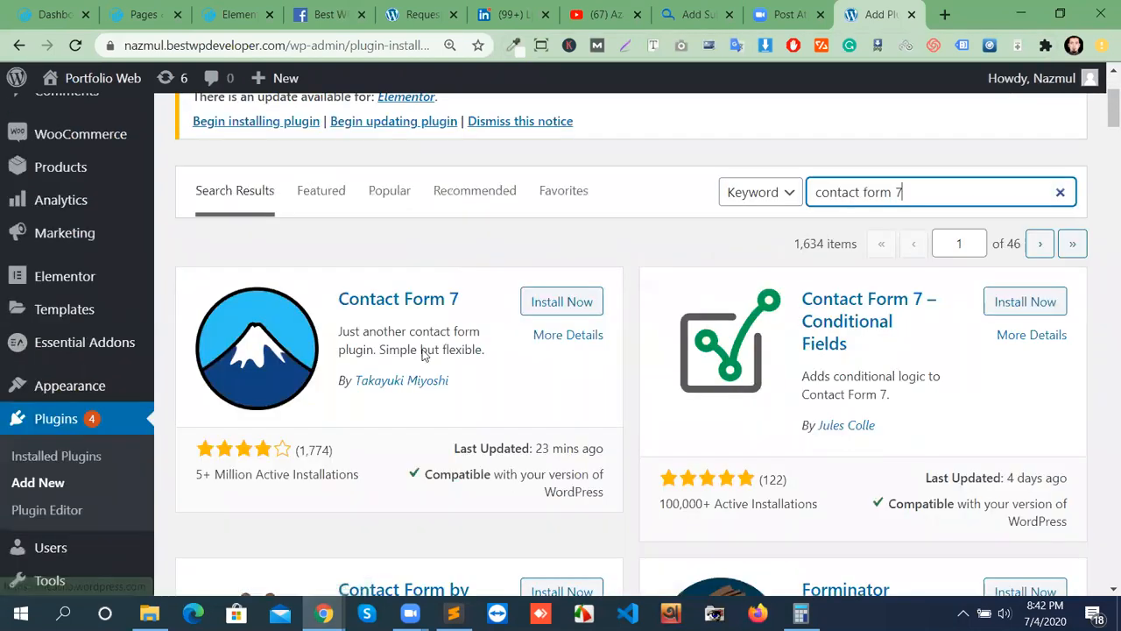
pyautogui.click(567, 312)
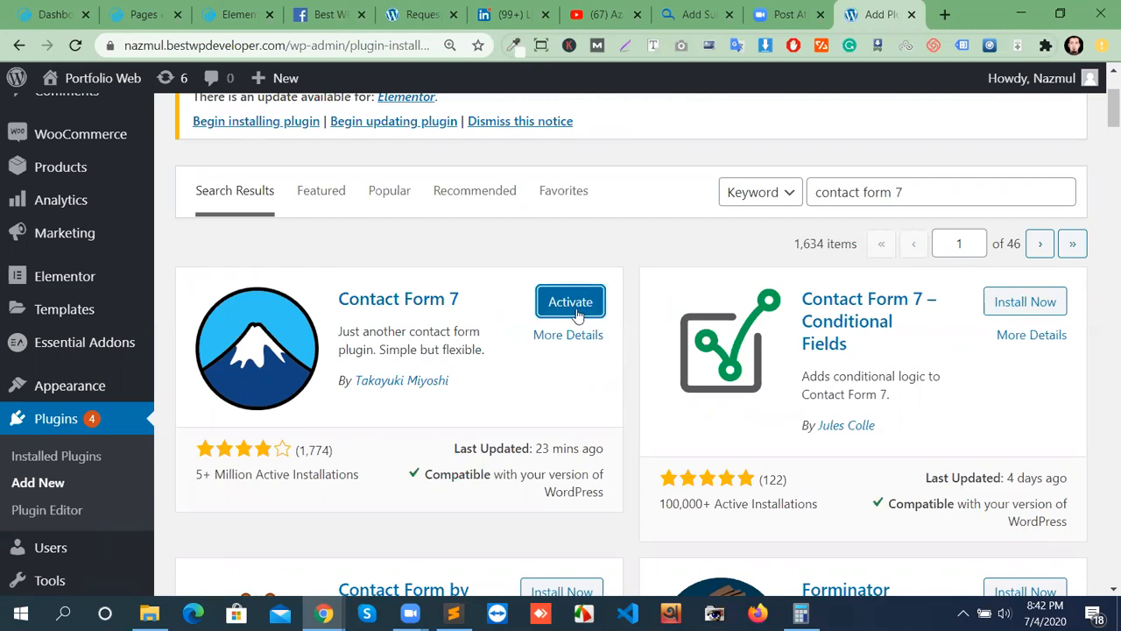
pyautogui.click(570, 301)
pyautogui.scroll(-2, 707, 411)
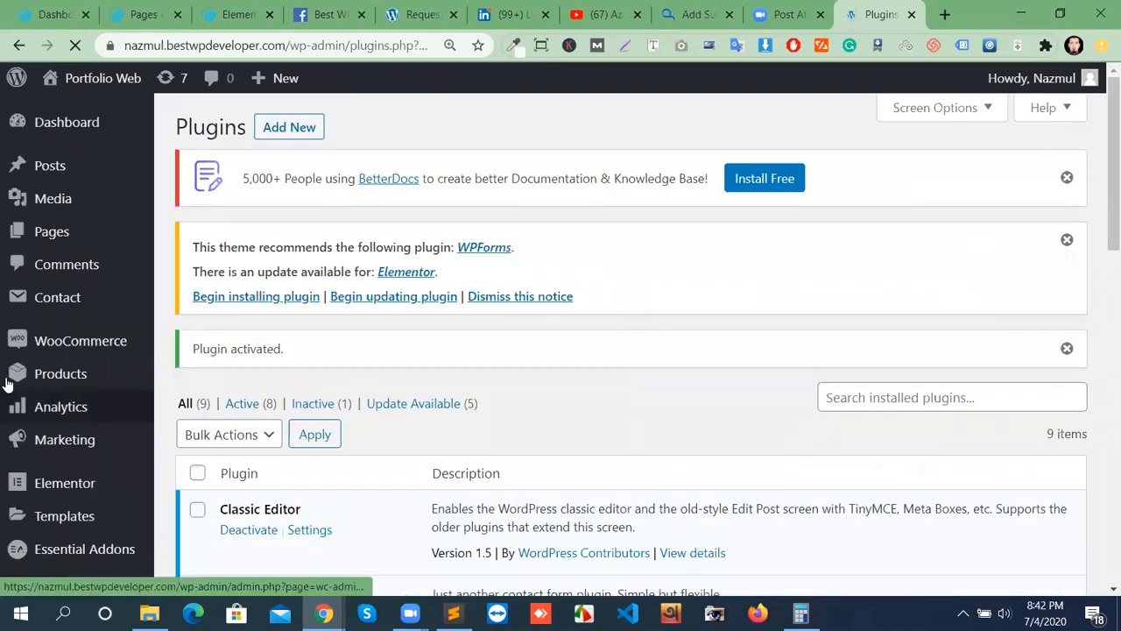
# Open Contact > Contact Forms in its new tab and scroll to Contact form 1 in the table.
pyautogui.moveTo(39, 302)
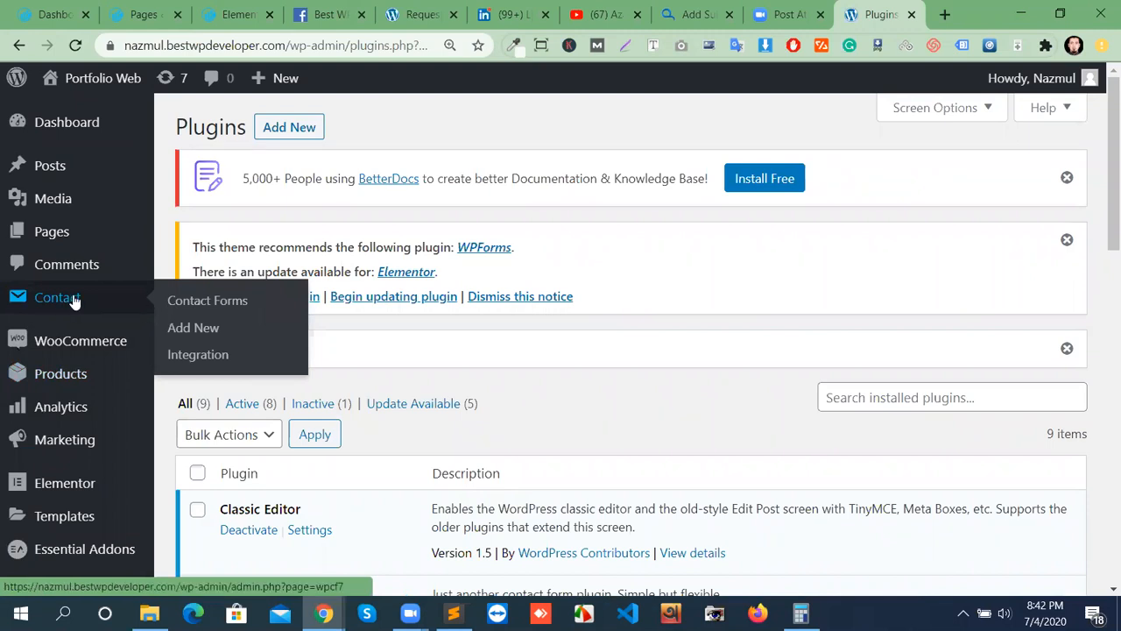
pyautogui.keyDown('ctrl'); pyautogui.click(210, 308); pyautogui.keyUp('ctrl')
pyautogui.click(877, 13)
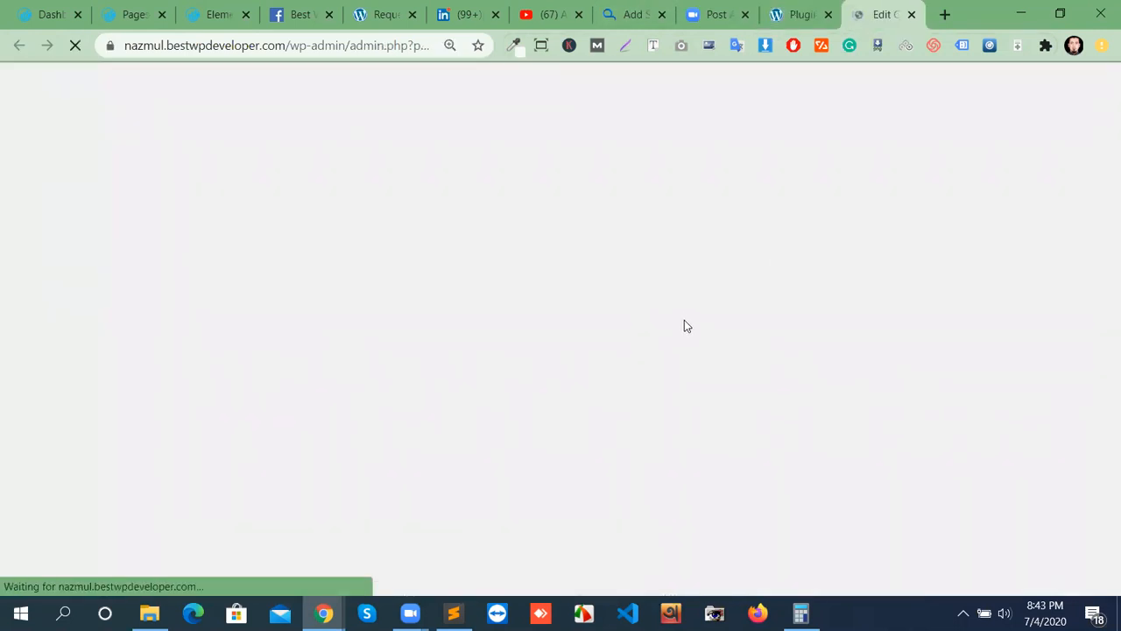
pyautogui.scroll(-5, 443, 275)
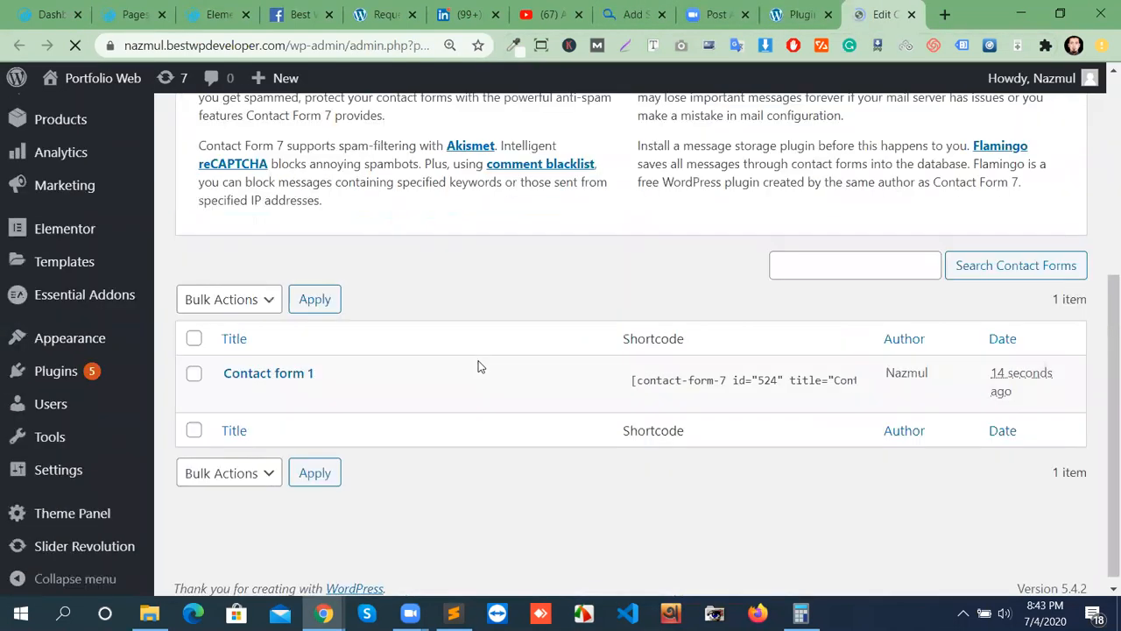
pyautogui.scroll(5, 481, 363)
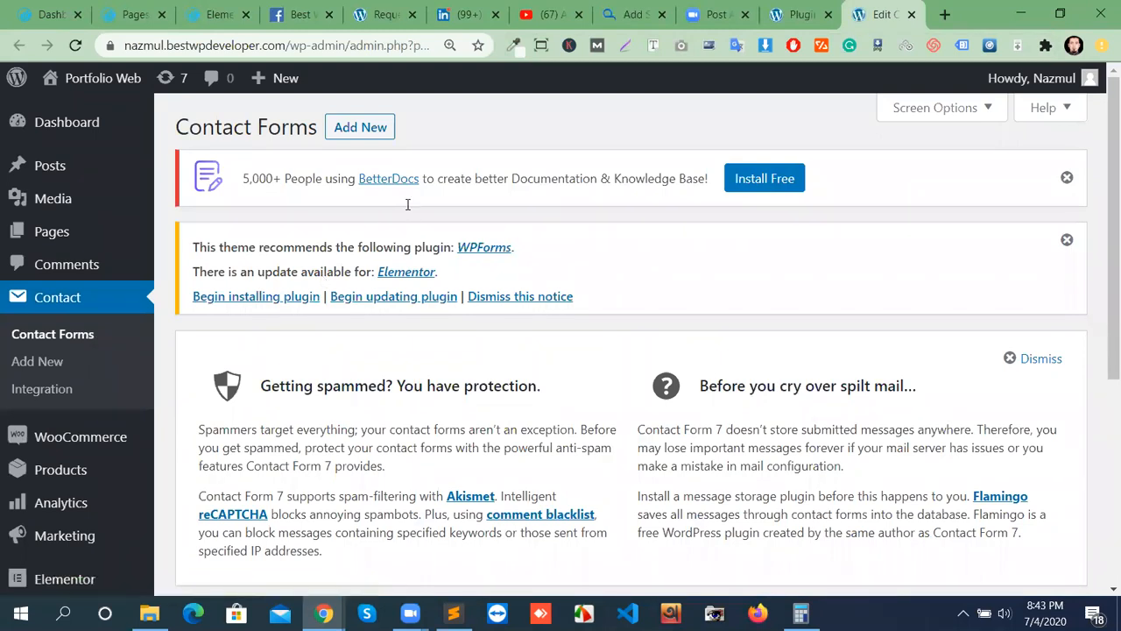
pyautogui.scroll(-2, 364, 236)
pyautogui.scroll(-2, 364, 251)
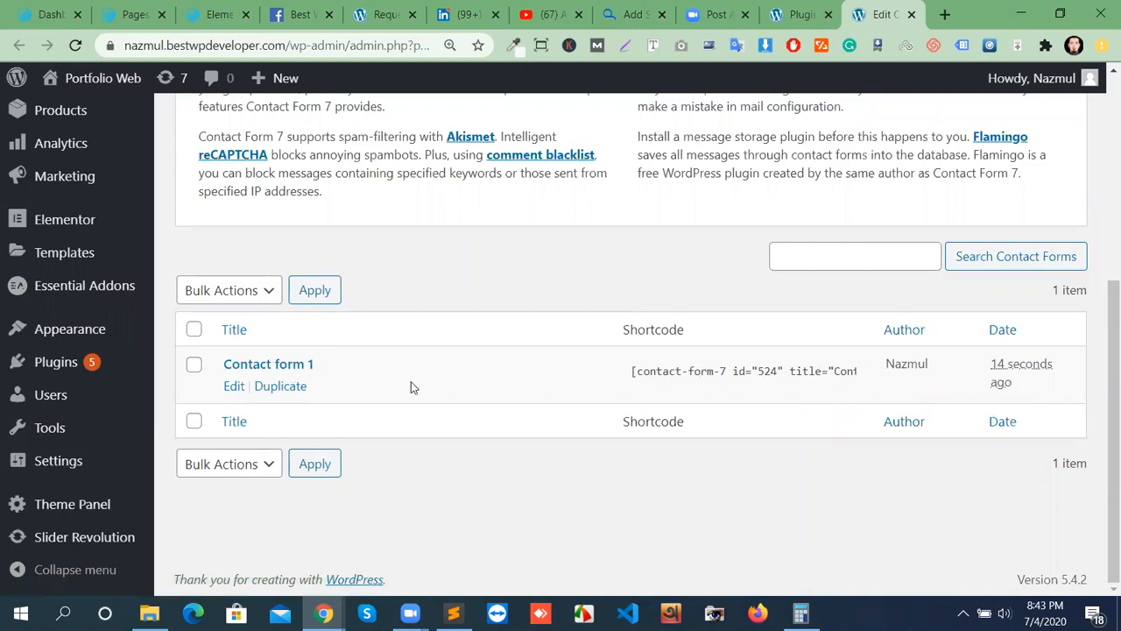
# Edit Contact form 1 and look over its shortcode and Form tab template.
pyautogui.click(236, 385)
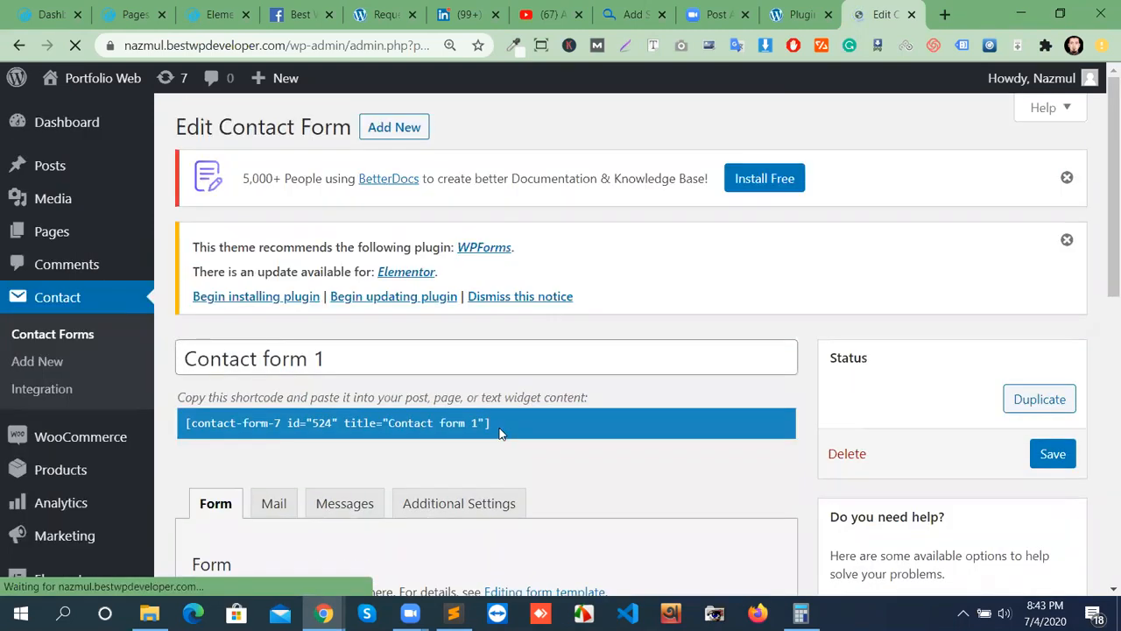
pyautogui.scroll(-5, 500, 432)
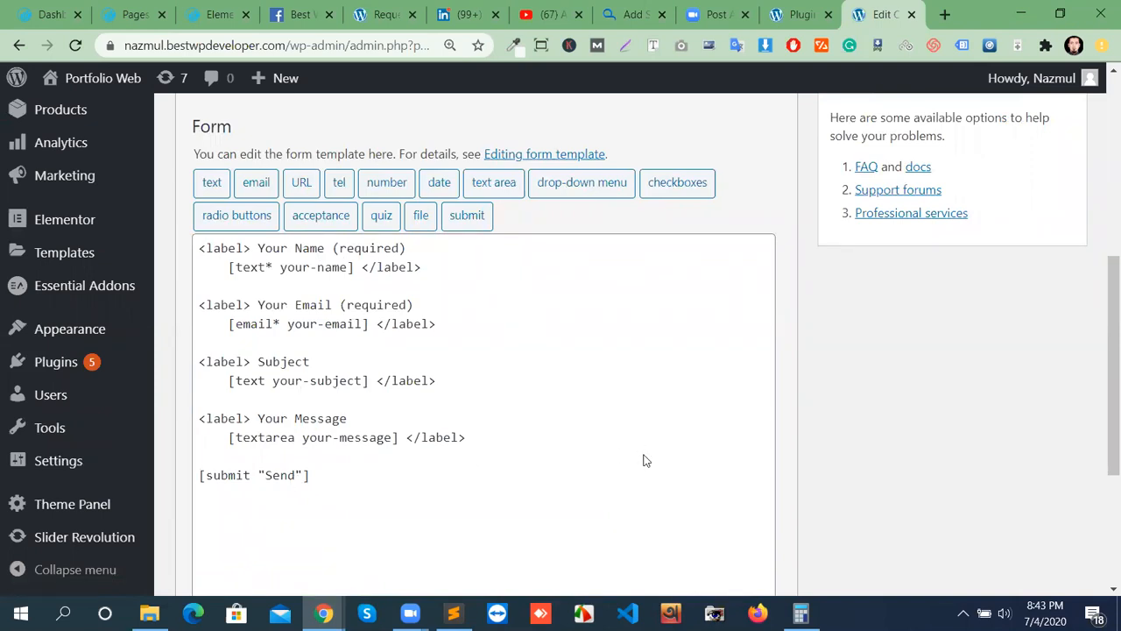
pyautogui.scroll(5, 333, 458)
pyautogui.scroll(-2, 484, 465)
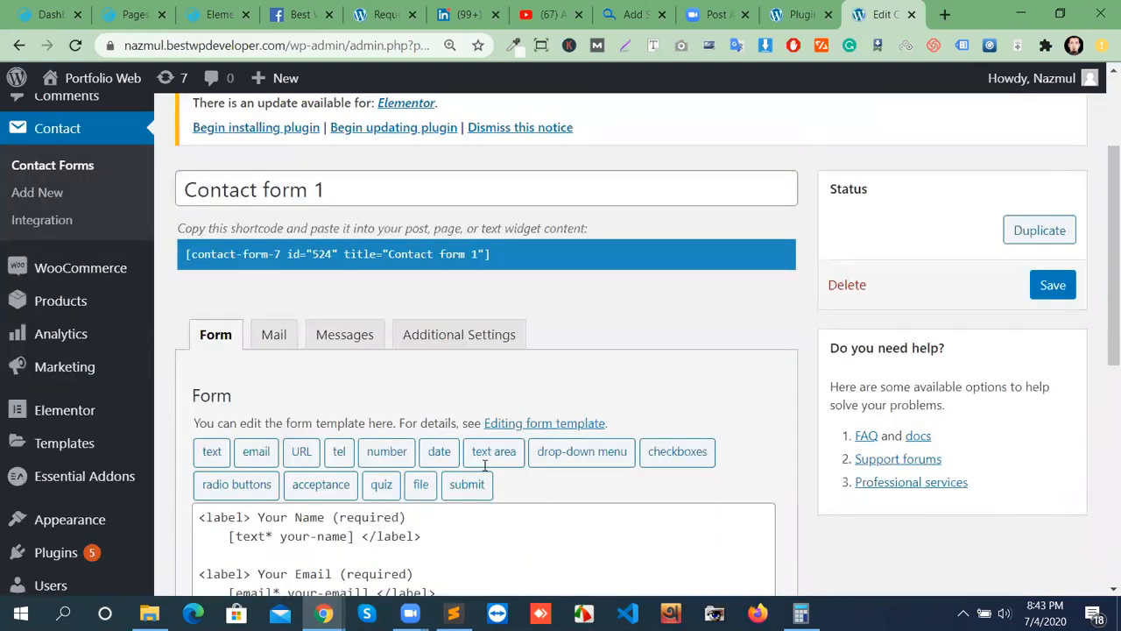
pyautogui.scroll(-2, 484, 465)
pyautogui.scroll(3, 535, 390)
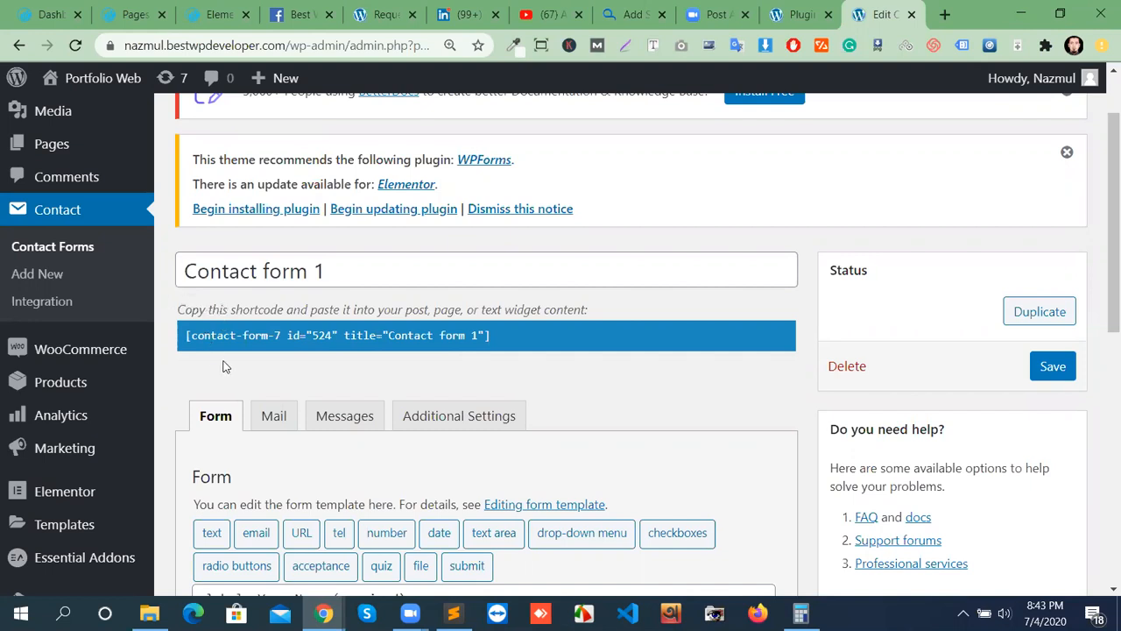
pyautogui.scroll(1, 219, 394)
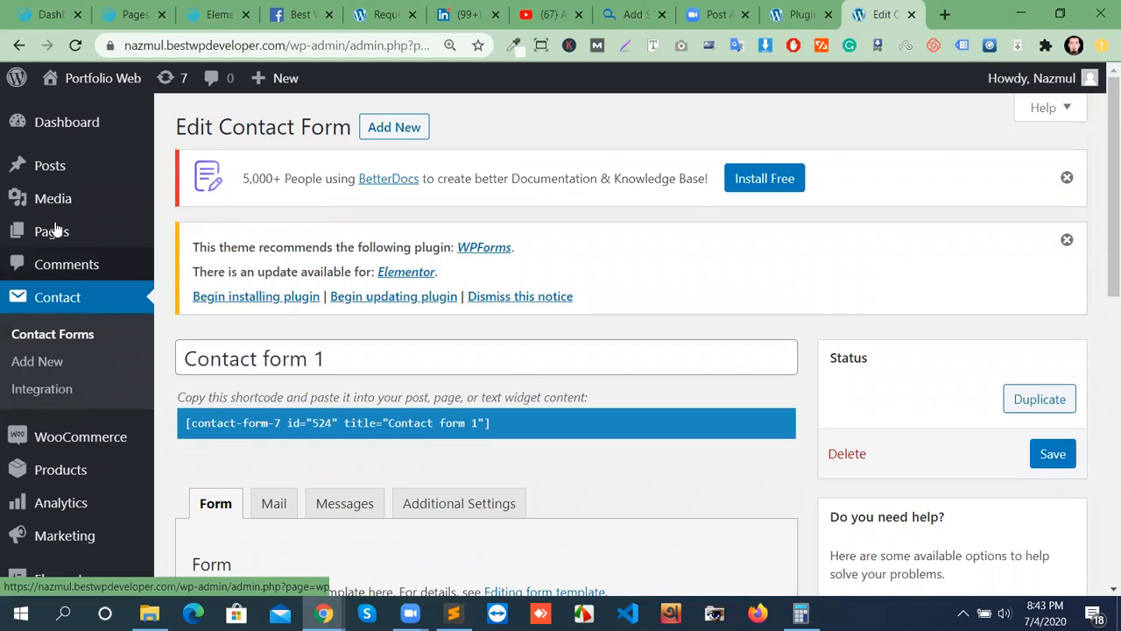
# From All Pages, open the elementor page with Edit with Elementor.
pyautogui.moveTo(50, 231)
pyautogui.click(187, 236)
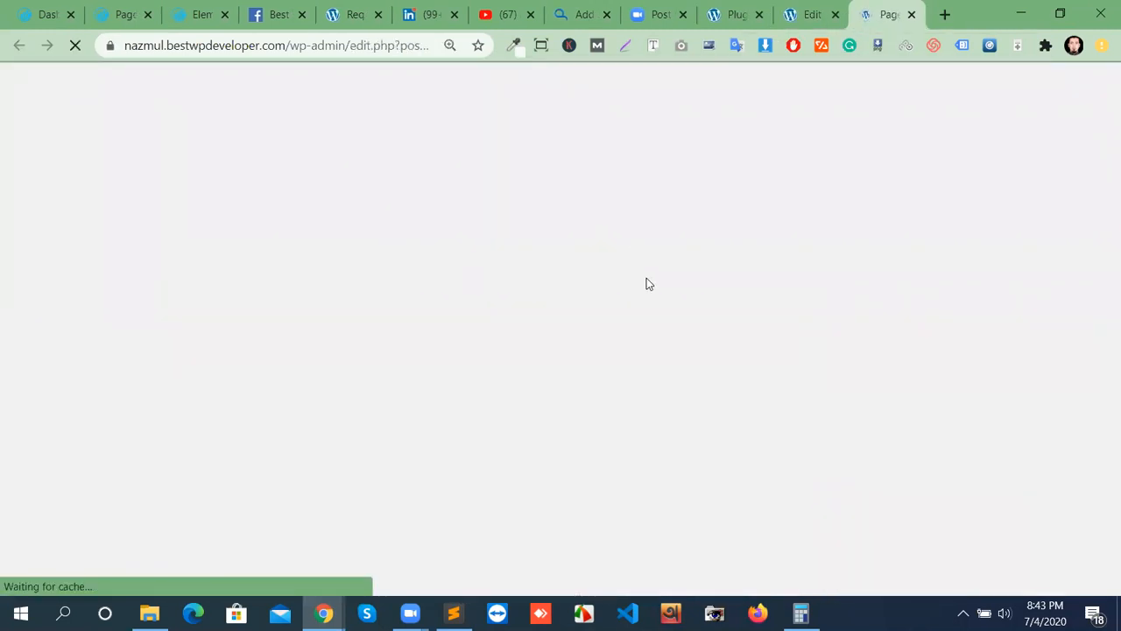
pyautogui.scroll(-3, 423, 426)
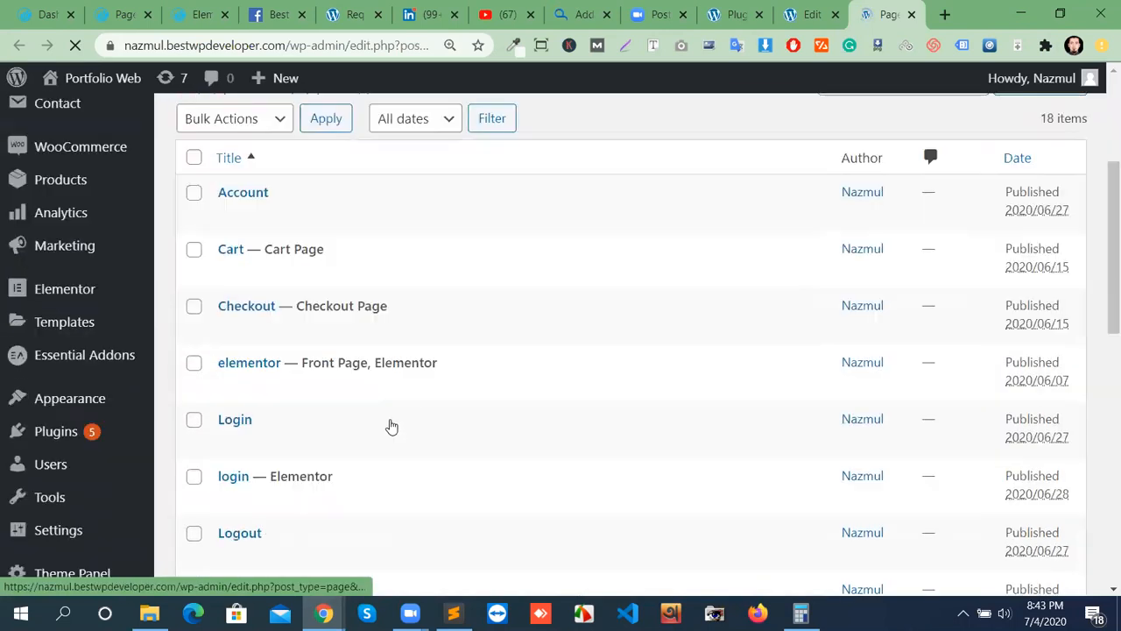
pyautogui.scroll(-1, 380, 353)
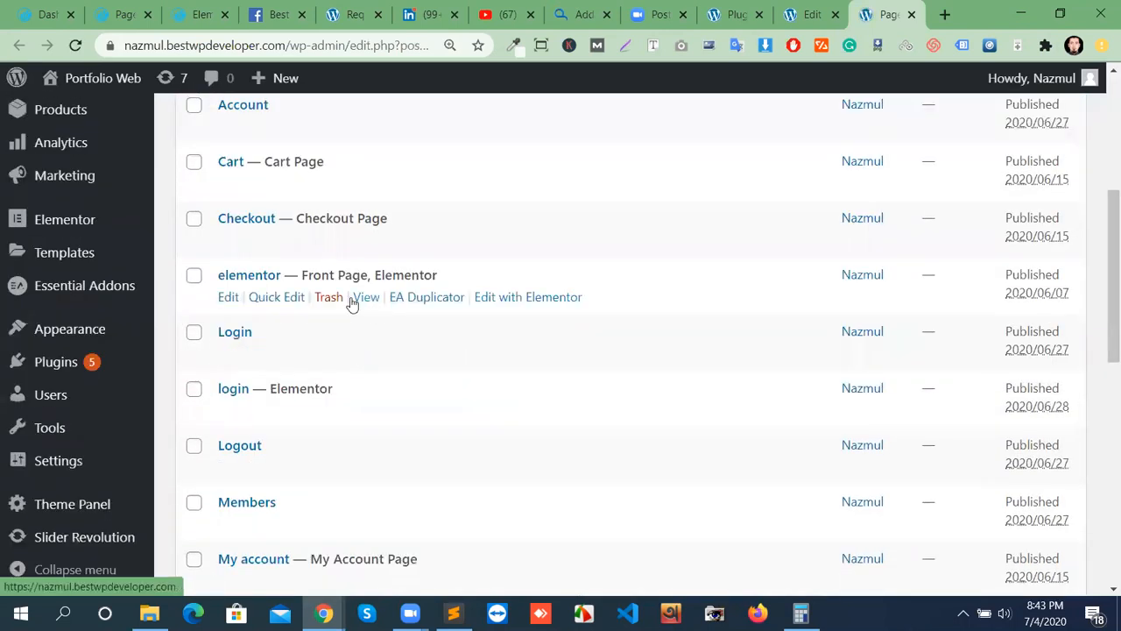
pyautogui.click(541, 305)
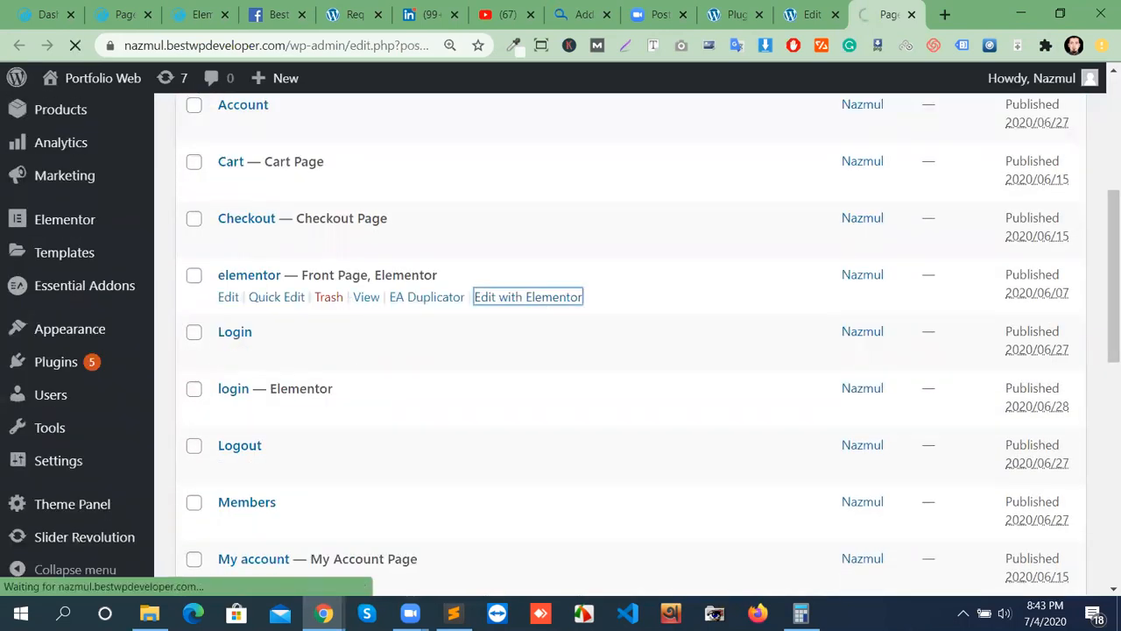
# Copy the Contact form 1 shortcode from the contact form's edit page.
pyautogui.click(807, 15)
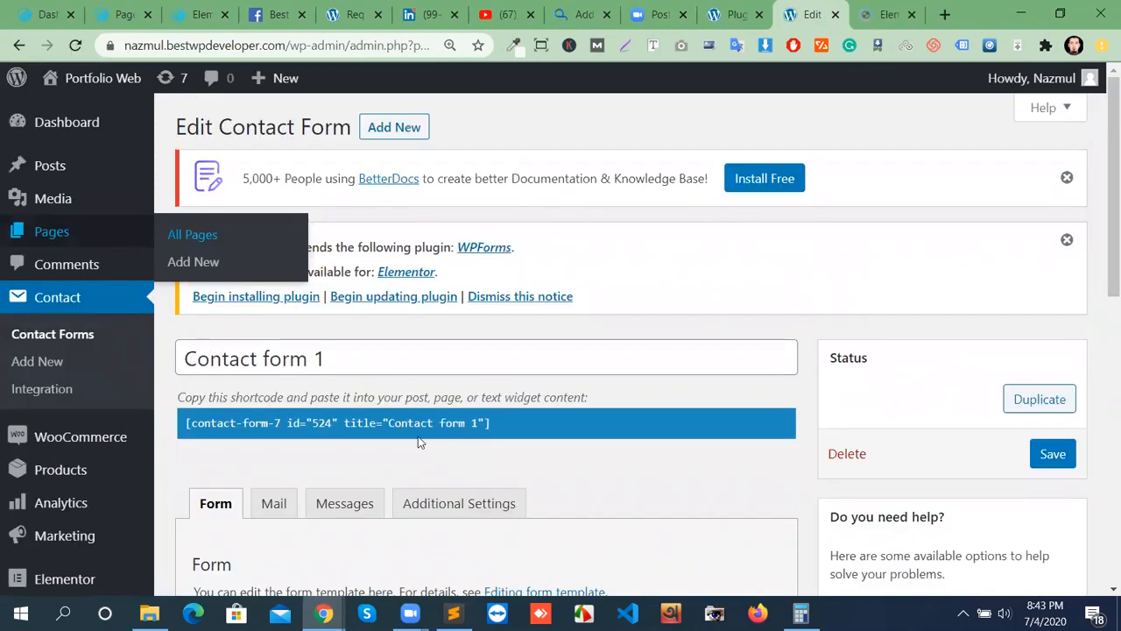
pyautogui.moveTo(500, 422); pyautogui.dragTo(138, 414)
pyautogui.doubleClick(230, 424)
pyautogui.rightClick(232, 429)
pyautogui.click(263, 231)
pyautogui.click(886, 14)
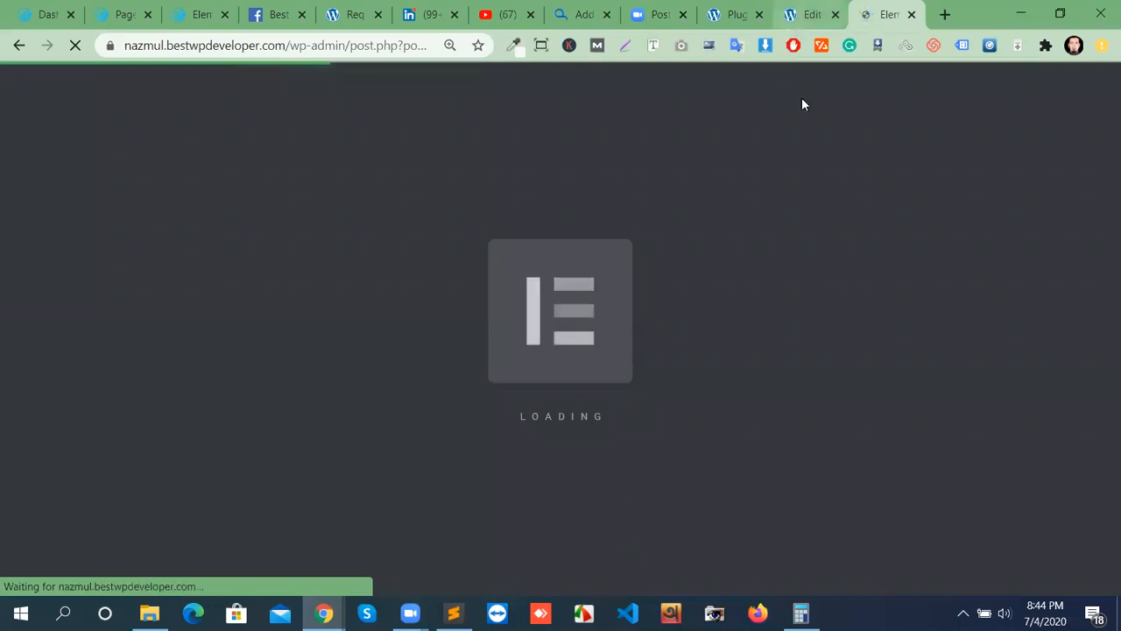
pyautogui.hotkey('ctrl', 'shift', 'Tab')
pyautogui.scroll(-2, 570, 495)
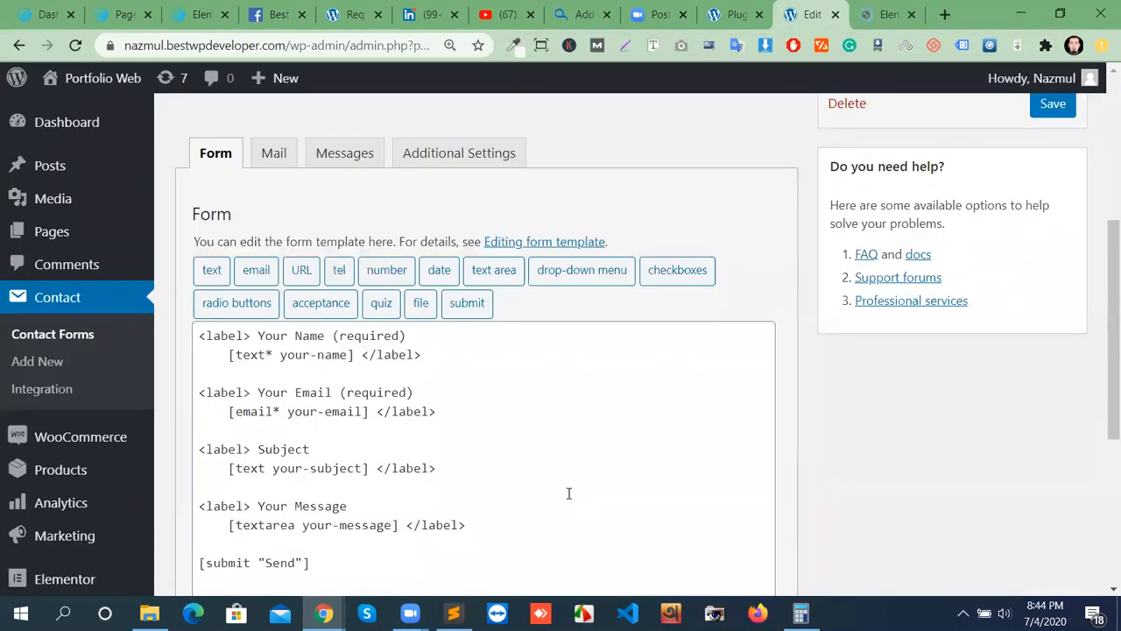
pyautogui.scroll(4, 598, 510)
pyautogui.hotkey('ctrl', 'Tab')
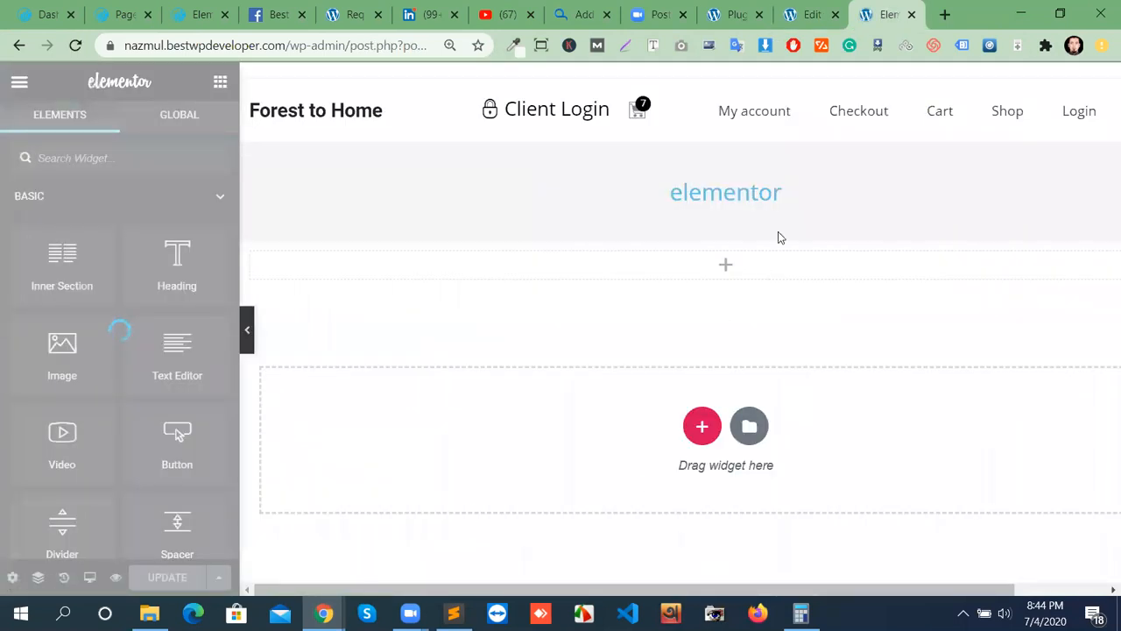
pyautogui.click(747, 230)
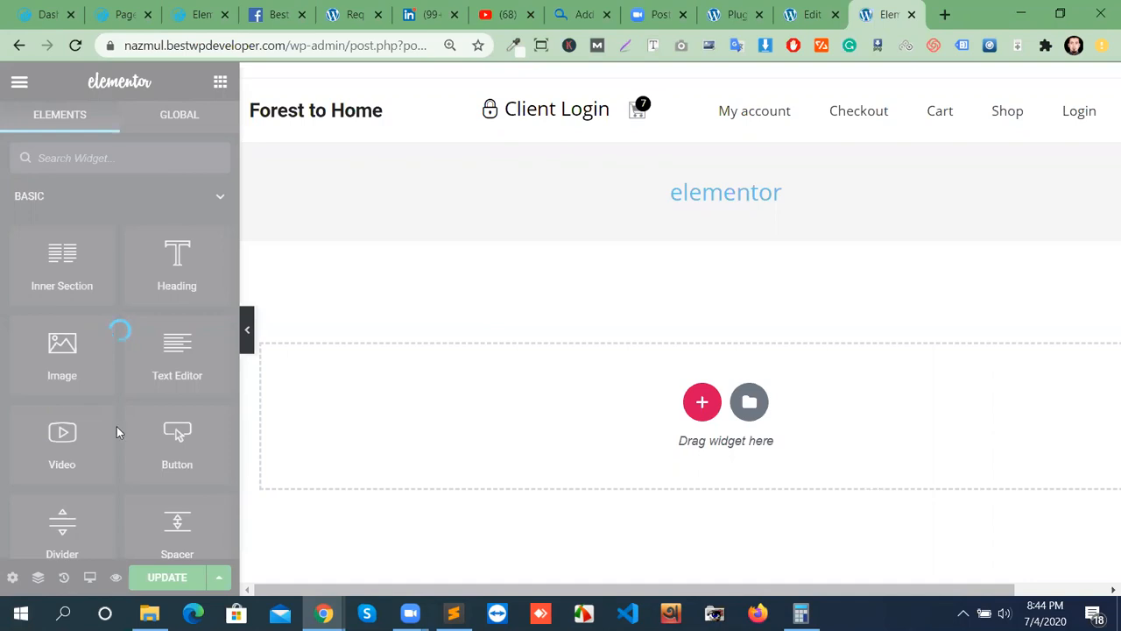
pyautogui.click(75, 44)
pyautogui.click(641, 144)
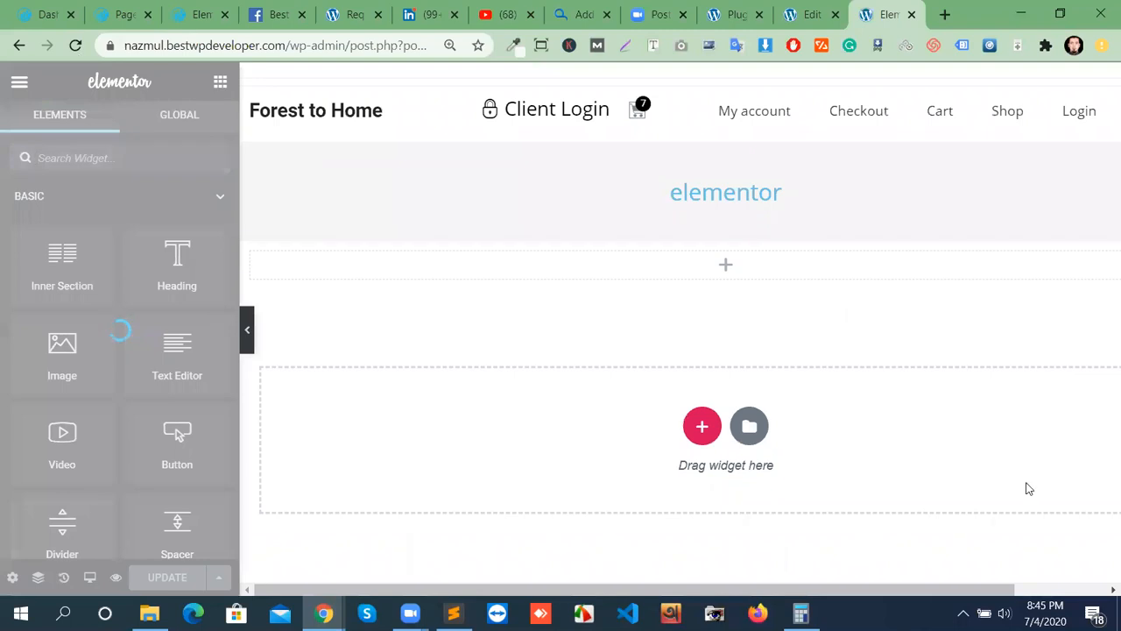
pyautogui.click(962, 613)
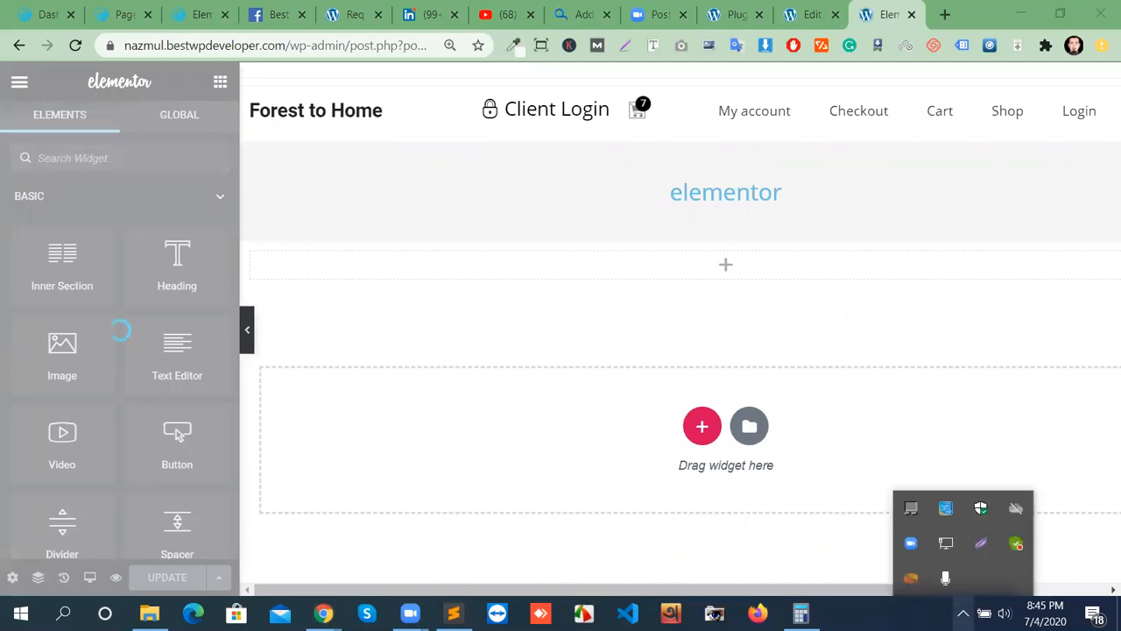
pyautogui.click(923, 343)
# Drop a Text Editor widget under the elementor title and select its lorem ipsum placeholder.
pyautogui.moveTo(180, 353); pyautogui.dragTo(619, 261)
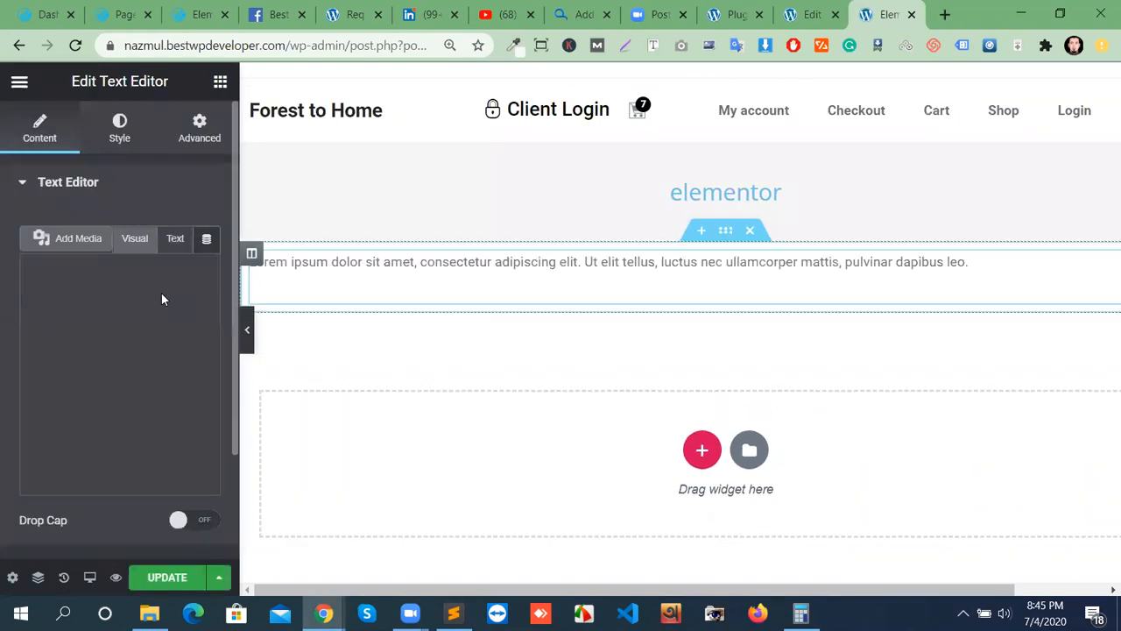
pyautogui.click(175, 240)
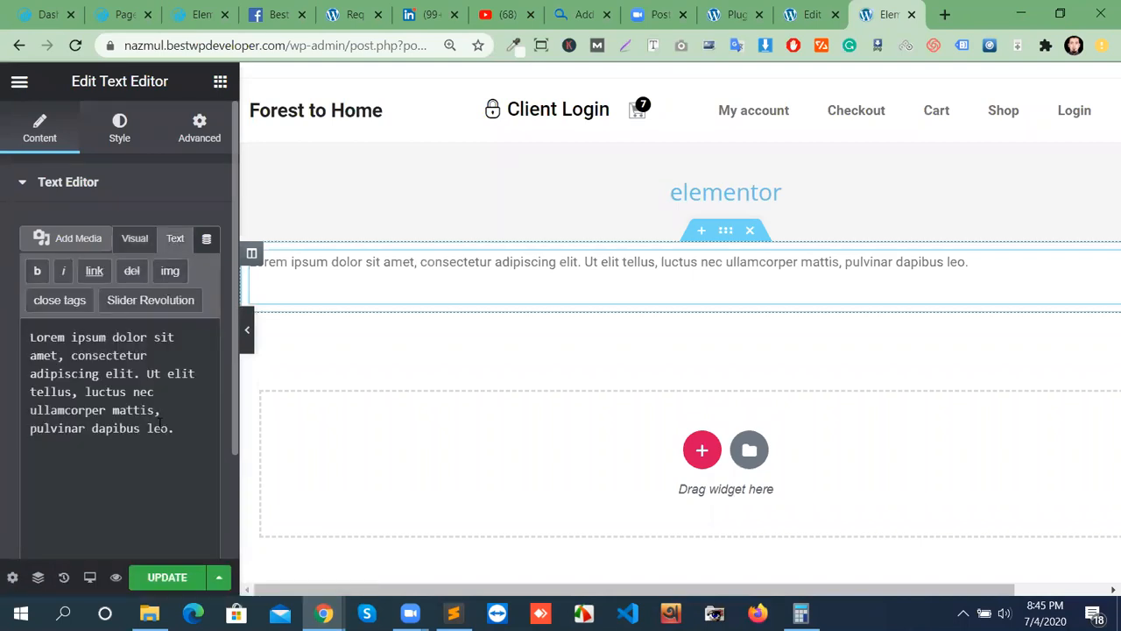
pyautogui.moveTo(182, 432); pyautogui.dragTo(30, 326)
pyautogui.rightClick(46, 350)
pyautogui.click(162, 326)
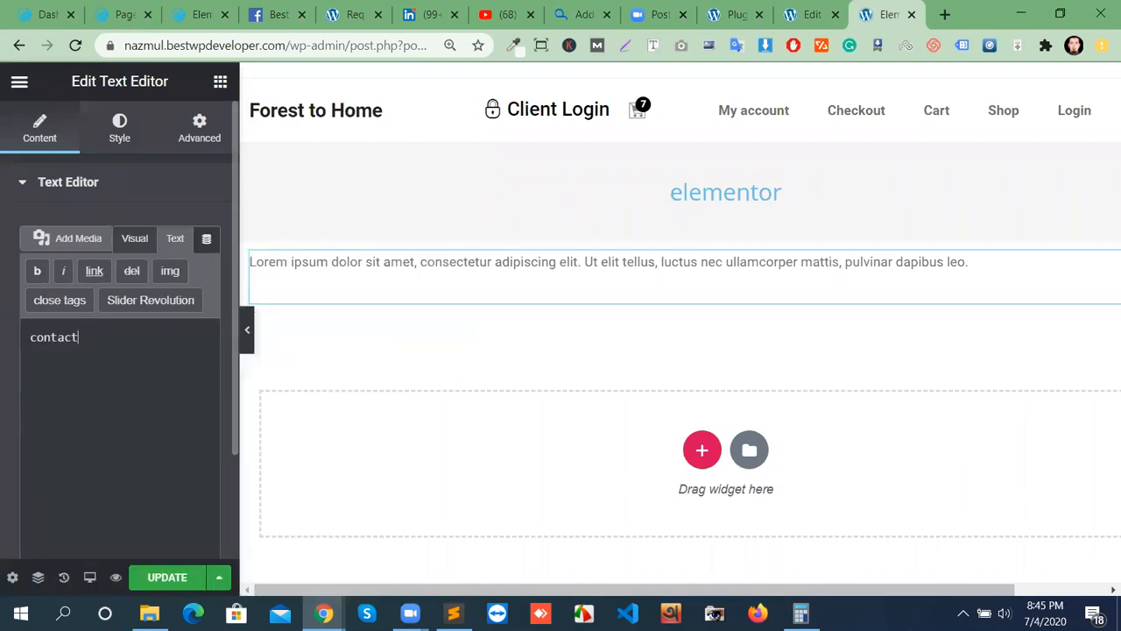
# Copy the Contact form 1 shortcode again and paste it over the text block's content.
pyautogui.click(807, 27)
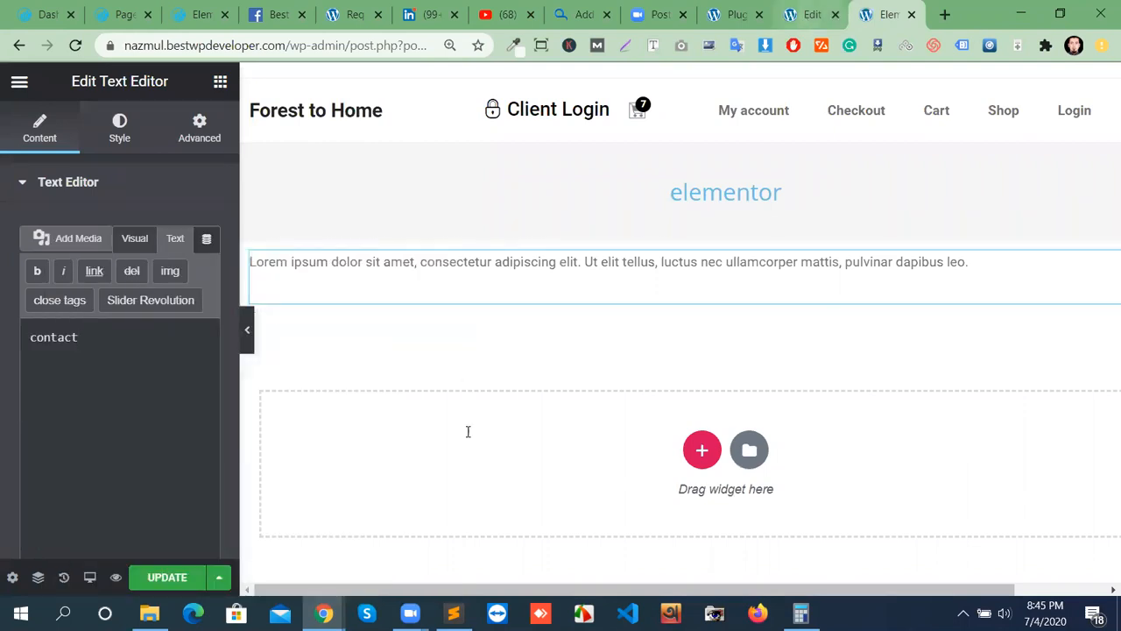
pyautogui.rightClick(446, 423)
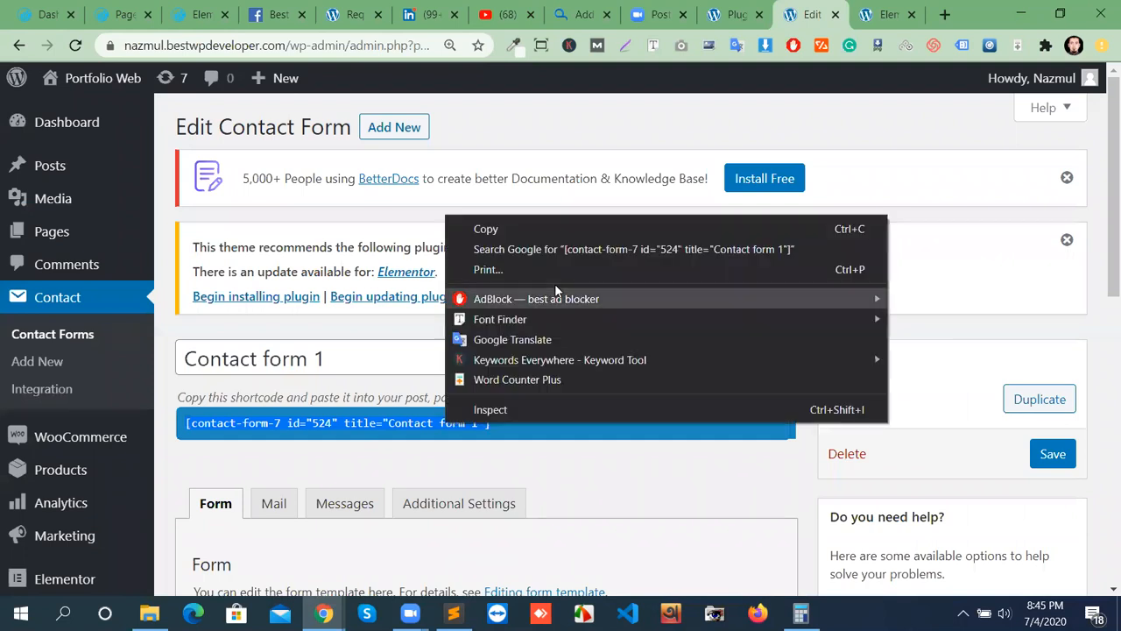
pyautogui.click(506, 232)
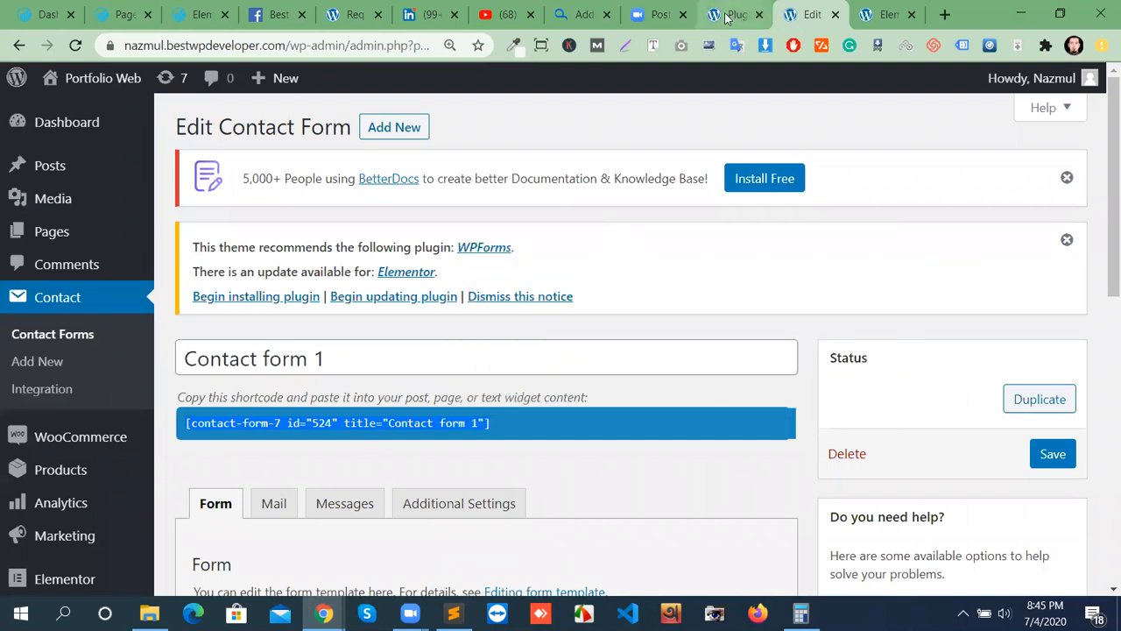
pyautogui.hotkey('ctrl', 'Tab')
pyautogui.hotkey('ctrl', 'a')
pyautogui.press('Right')
pyautogui.hotkey('ctrl', 'a')
pyautogui.rightClick(52, 338)
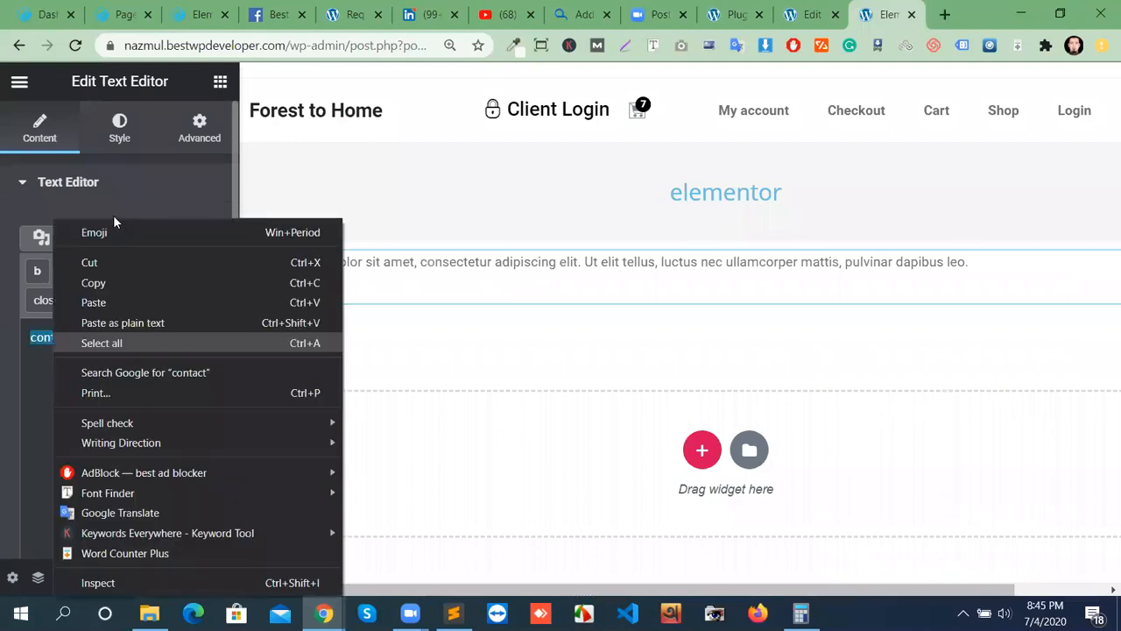
pyautogui.click(108, 302)
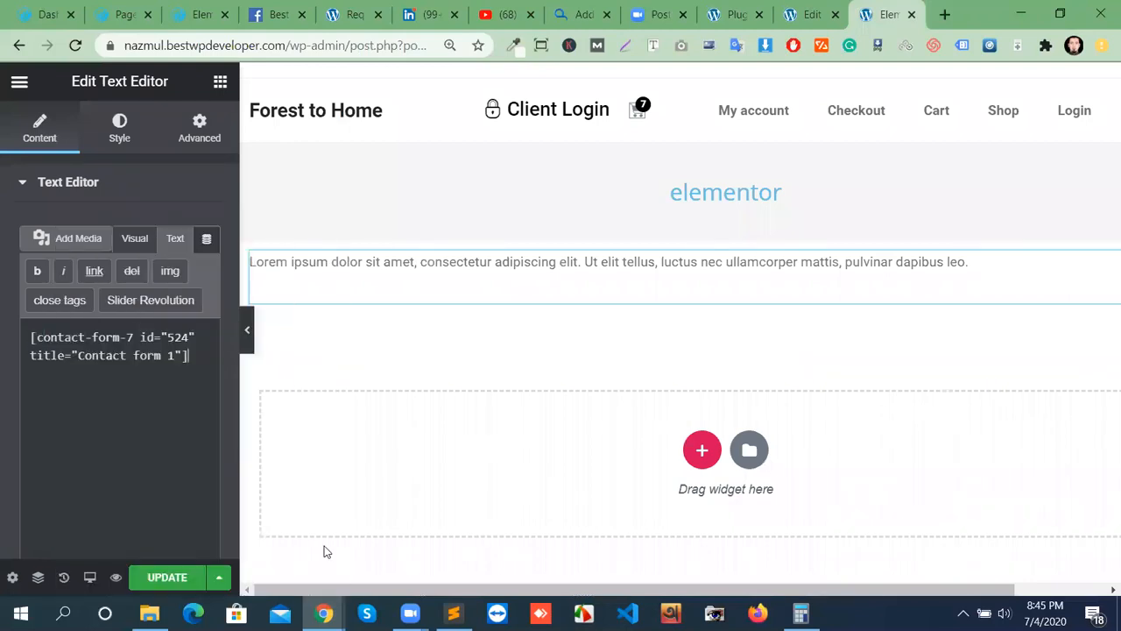
# Toggle the text block between Visual and Text views, then click UPDATE.
pyautogui.click(136, 243)
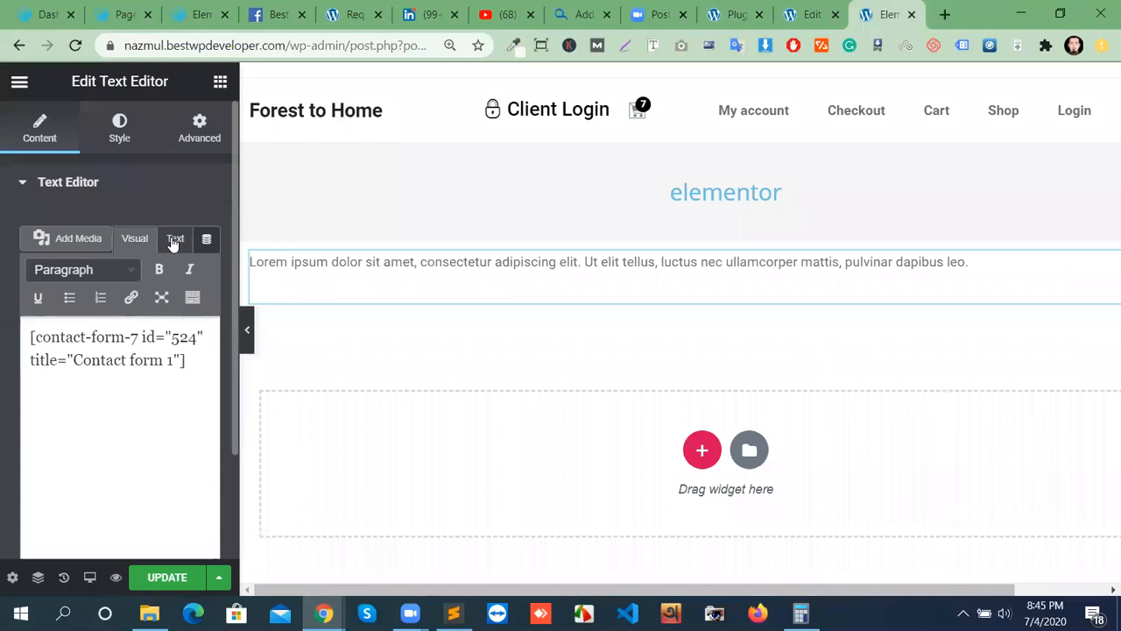
pyautogui.click(174, 242)
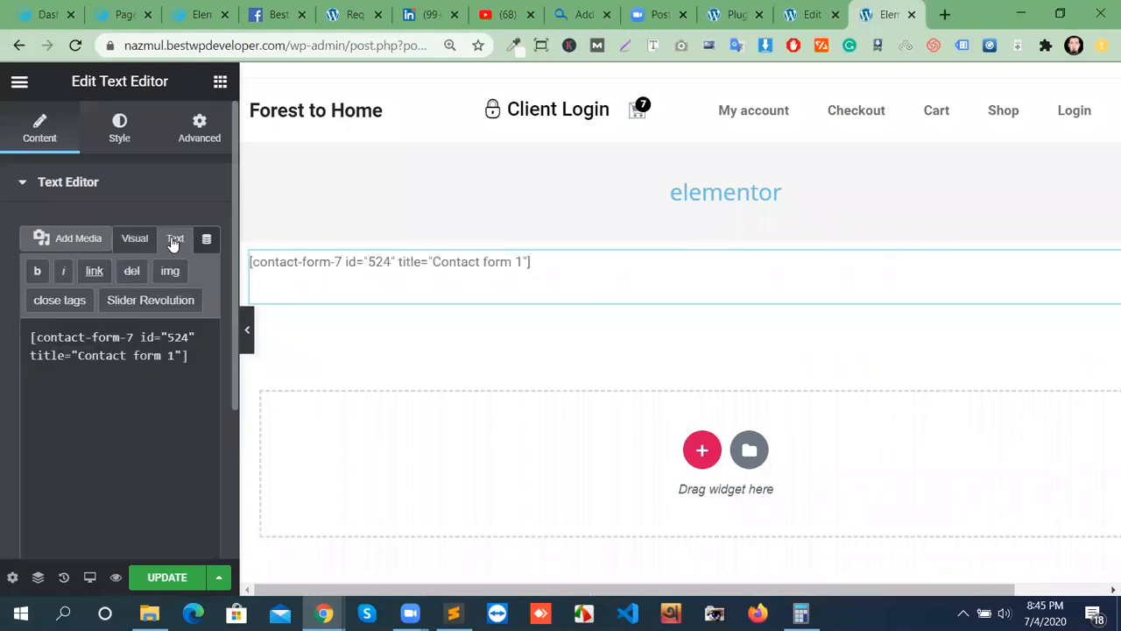
pyautogui.click(164, 579)
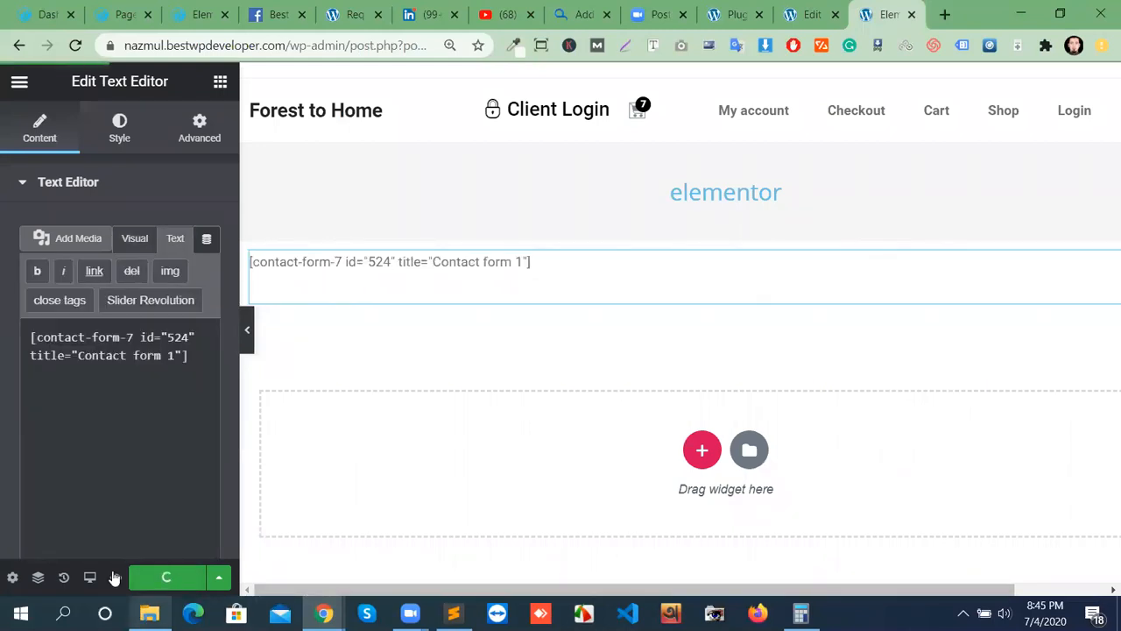
# Preview the saved page, scroll its form from Name down to SEND, then return to Elementor.
pyautogui.click(115, 577)
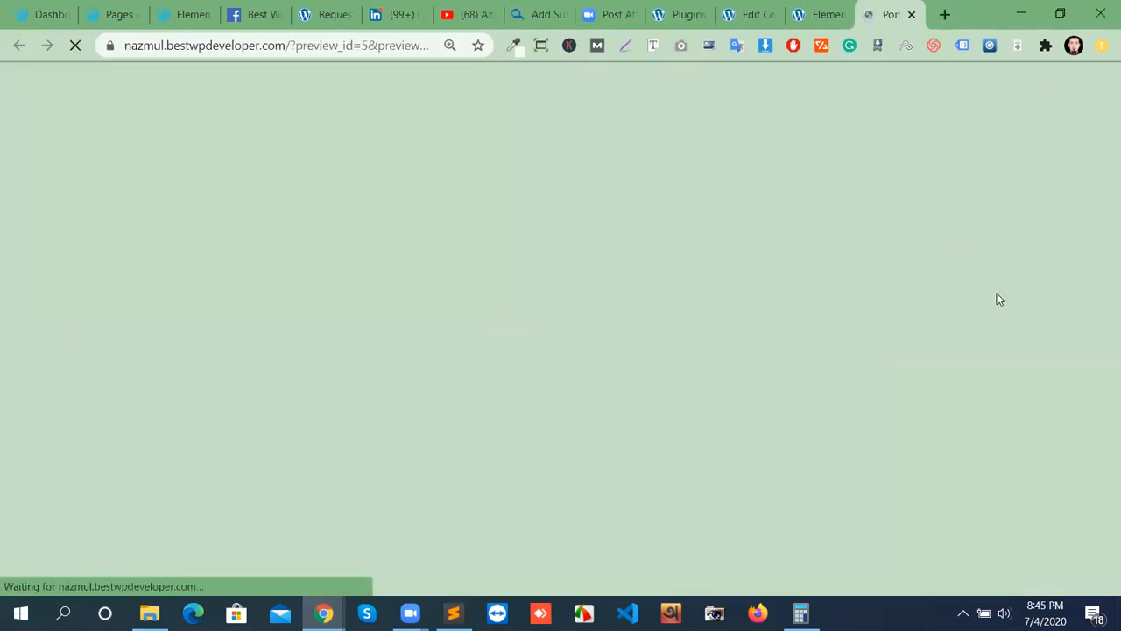
pyautogui.scroll(-3, 631, 298)
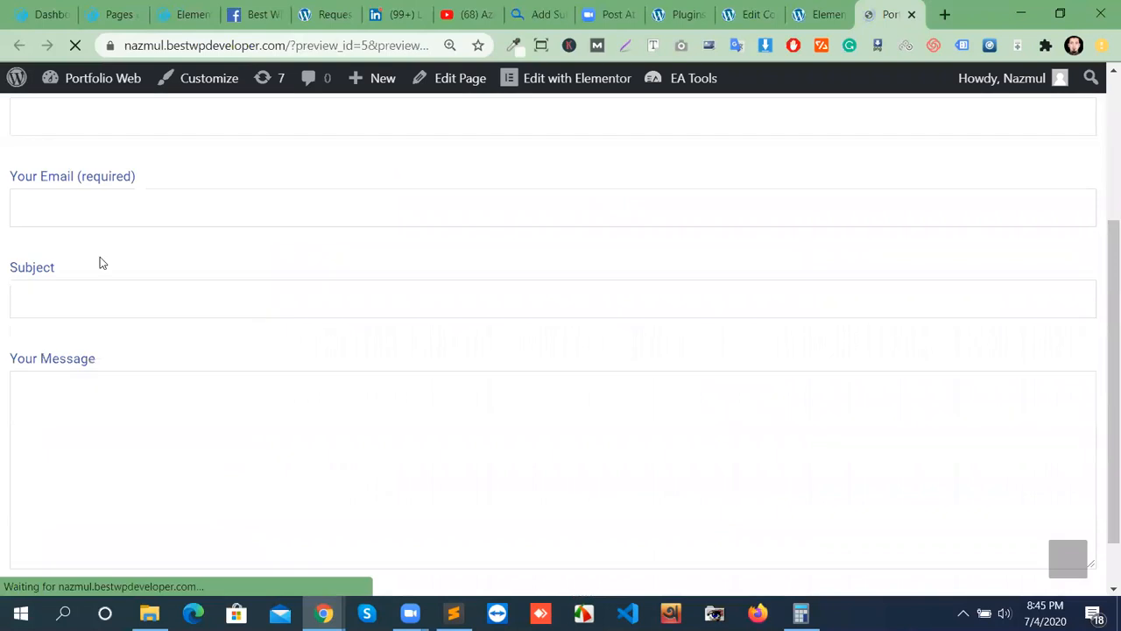
pyautogui.scroll(3, 225, 338)
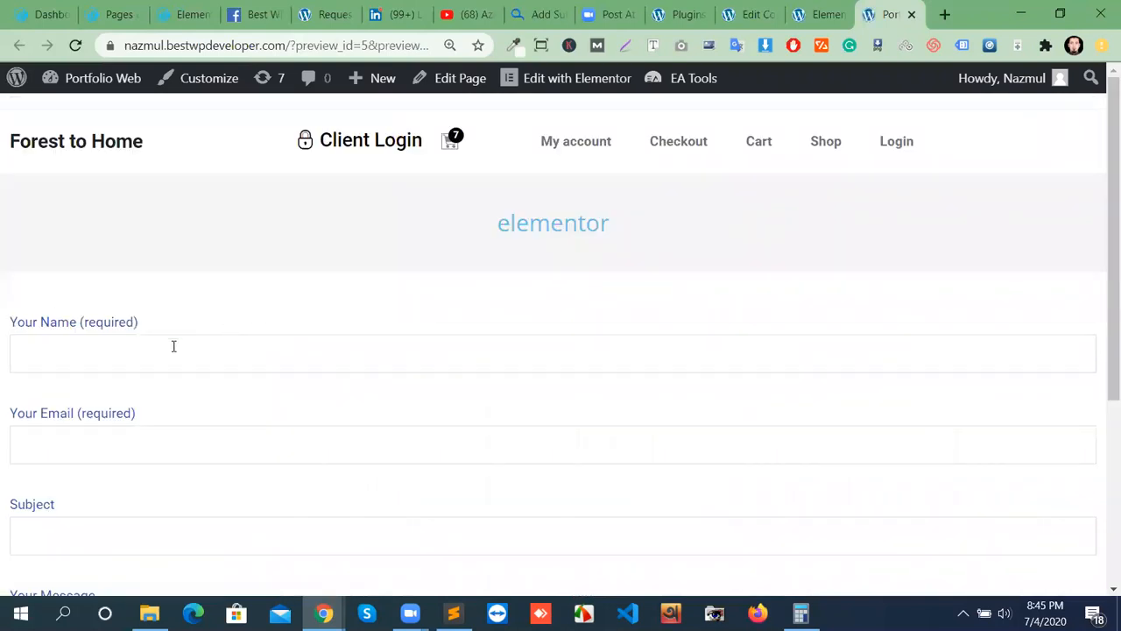
pyautogui.scroll(-1, 184, 344)
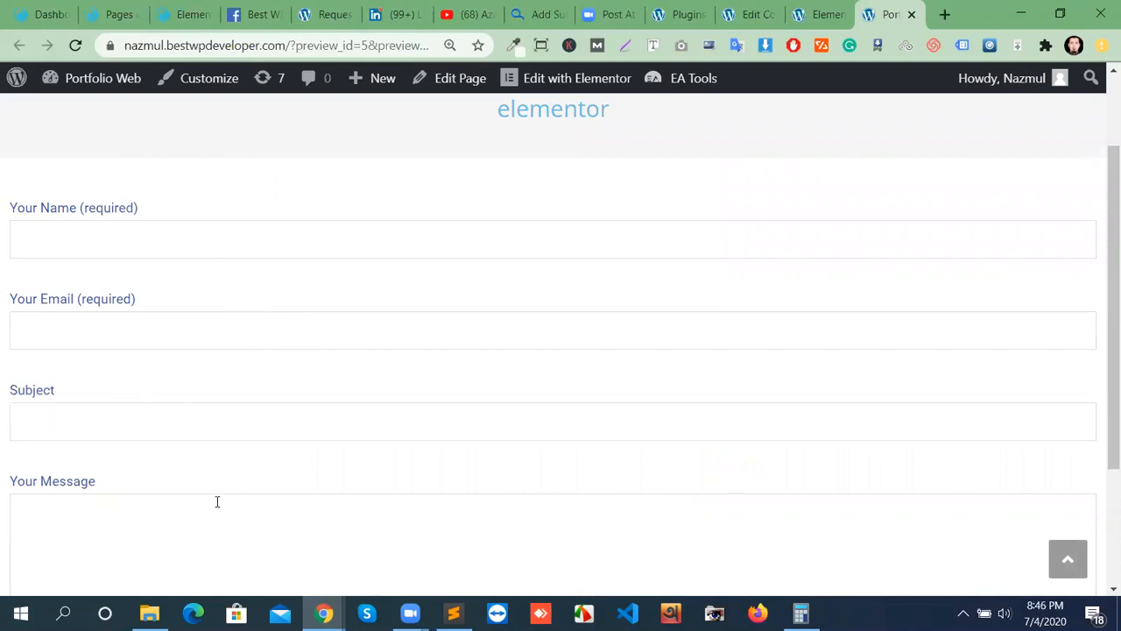
pyautogui.scroll(-2, 216, 500)
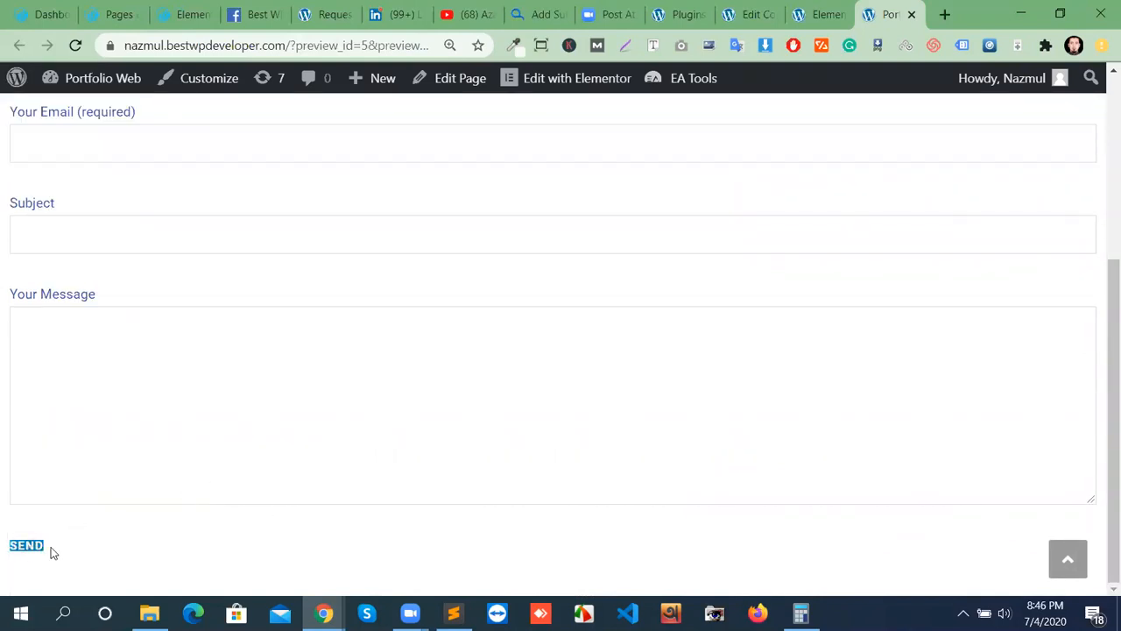
pyautogui.click(836, 12)
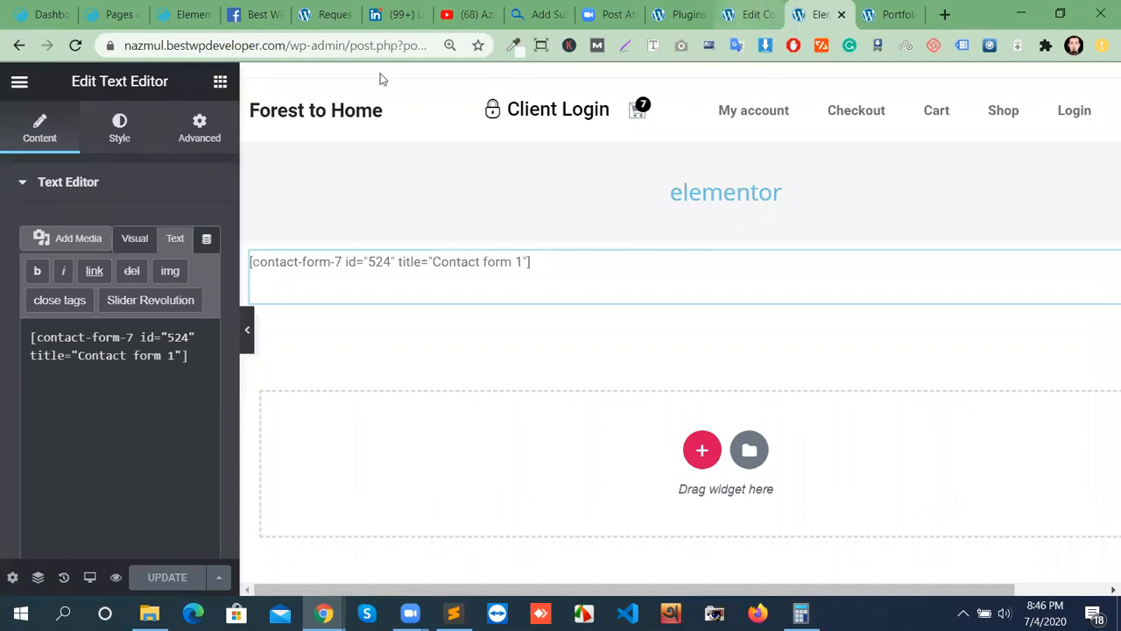
# Open Elementor's Theme Style site settings and expand the Form Fields section.
pyautogui.click(19, 81)
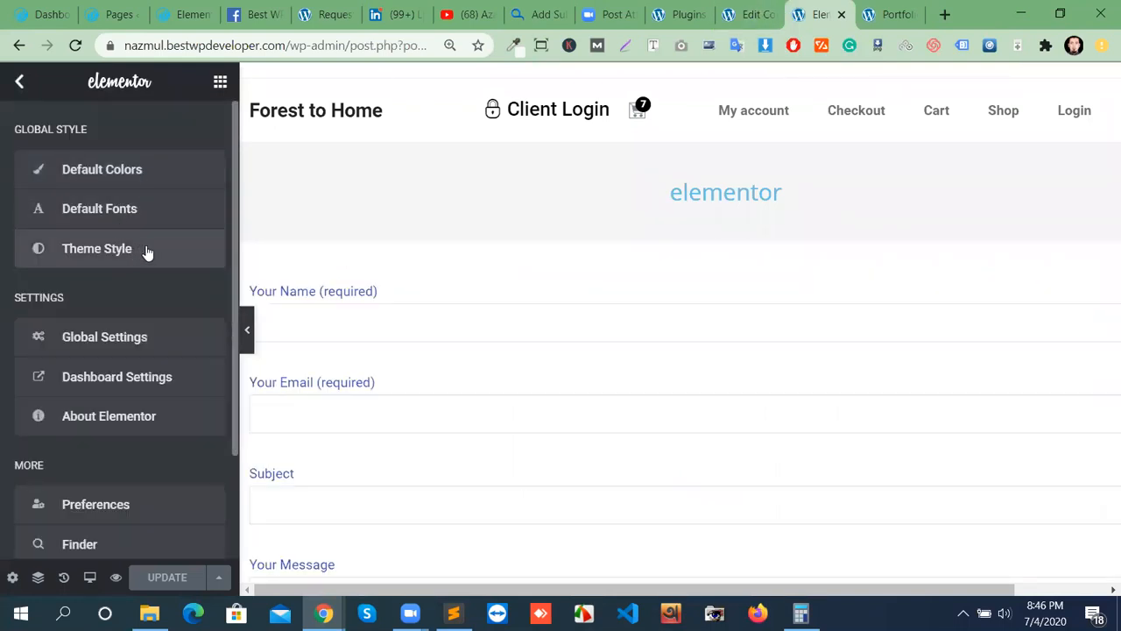
pyautogui.click(247, 330)
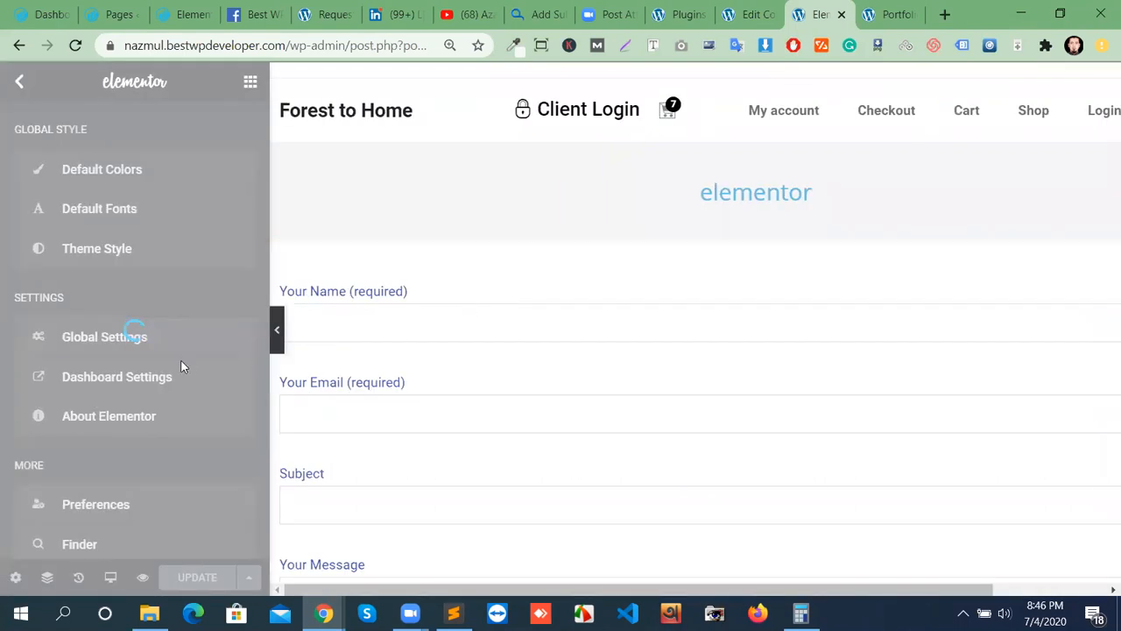
pyautogui.scroll(-4, 183, 385)
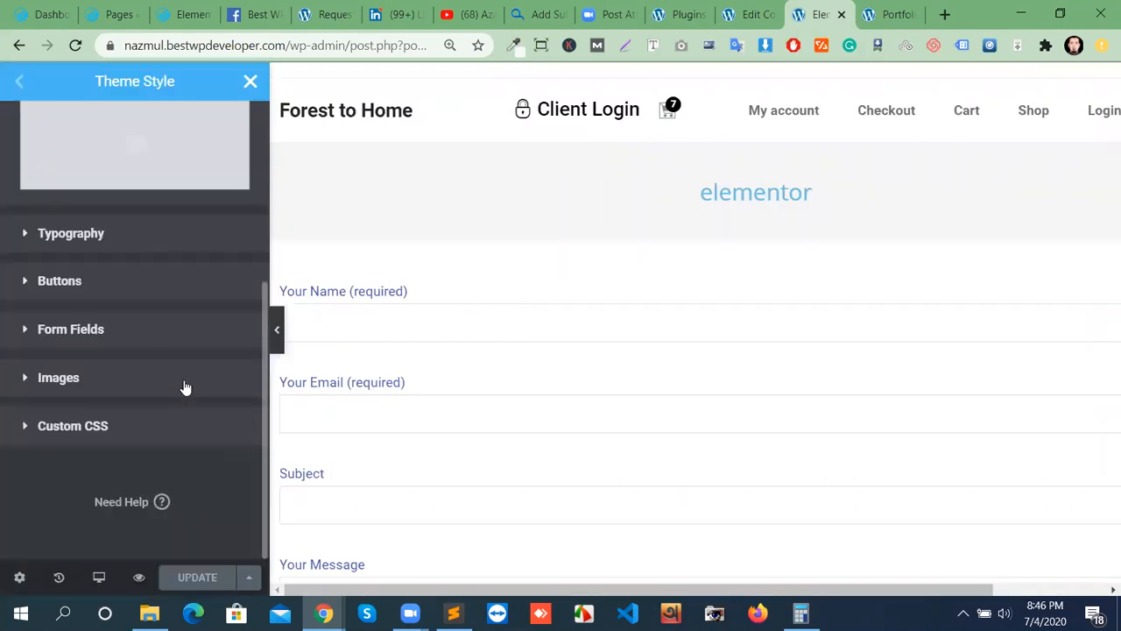
pyautogui.click(165, 338)
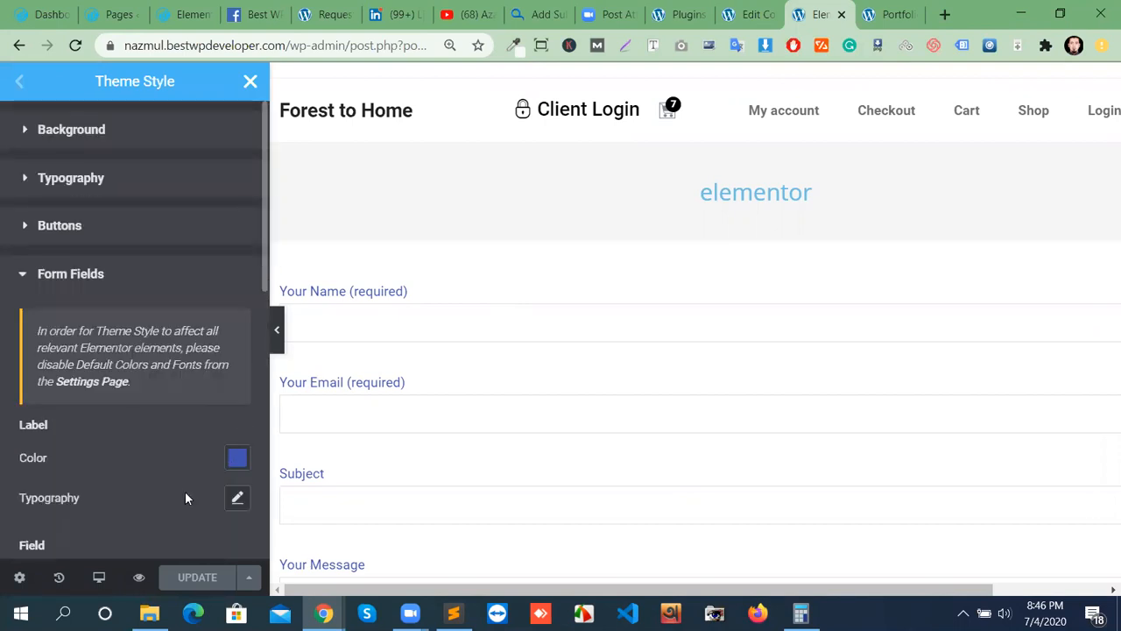
# Look through the form-field style options, then close Theme Style back to the widget library.
pyautogui.scroll(-3, 185, 490)
pyautogui.scroll(-3, 140, 450)
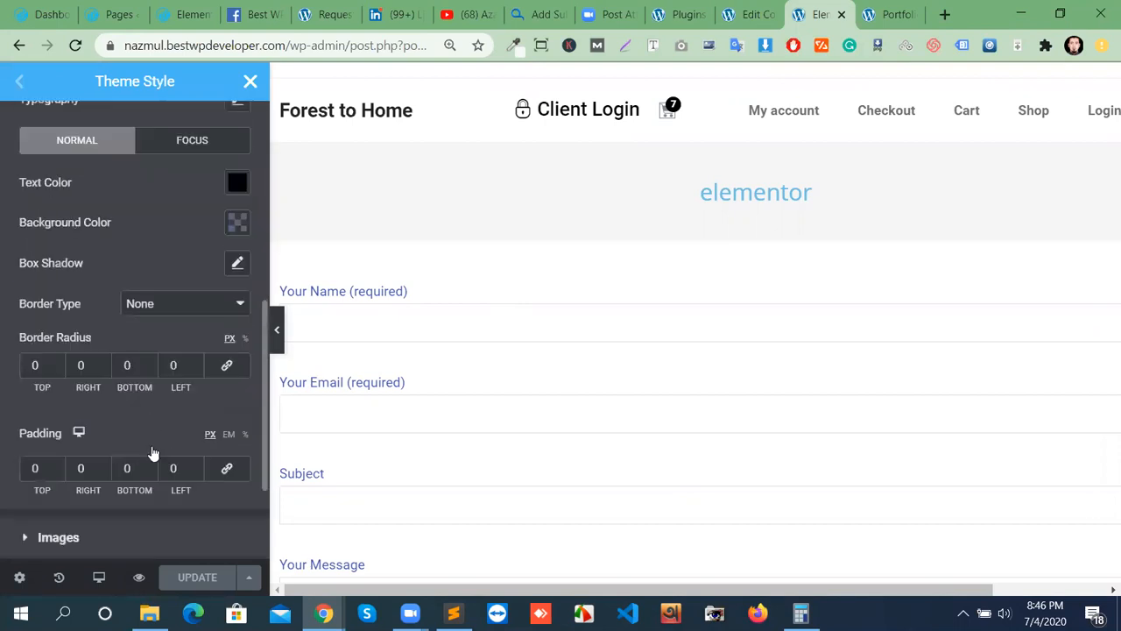
pyautogui.scroll(-2, 153, 453)
pyautogui.scroll(2, 168, 446)
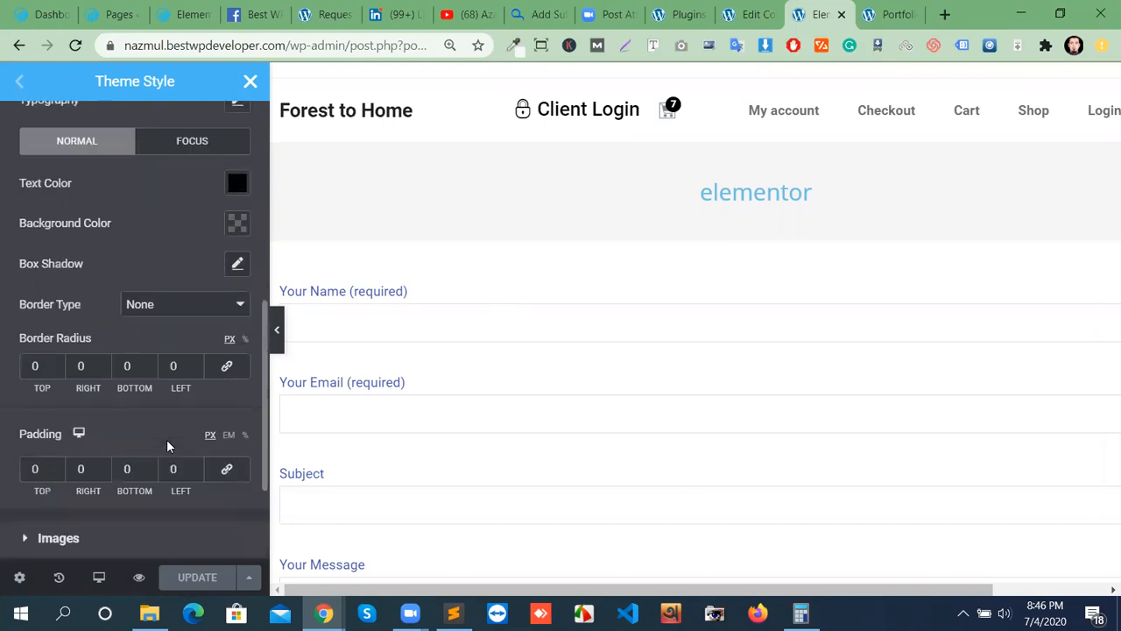
pyautogui.scroll(-2, 168, 446)
pyautogui.scroll(6, 168, 446)
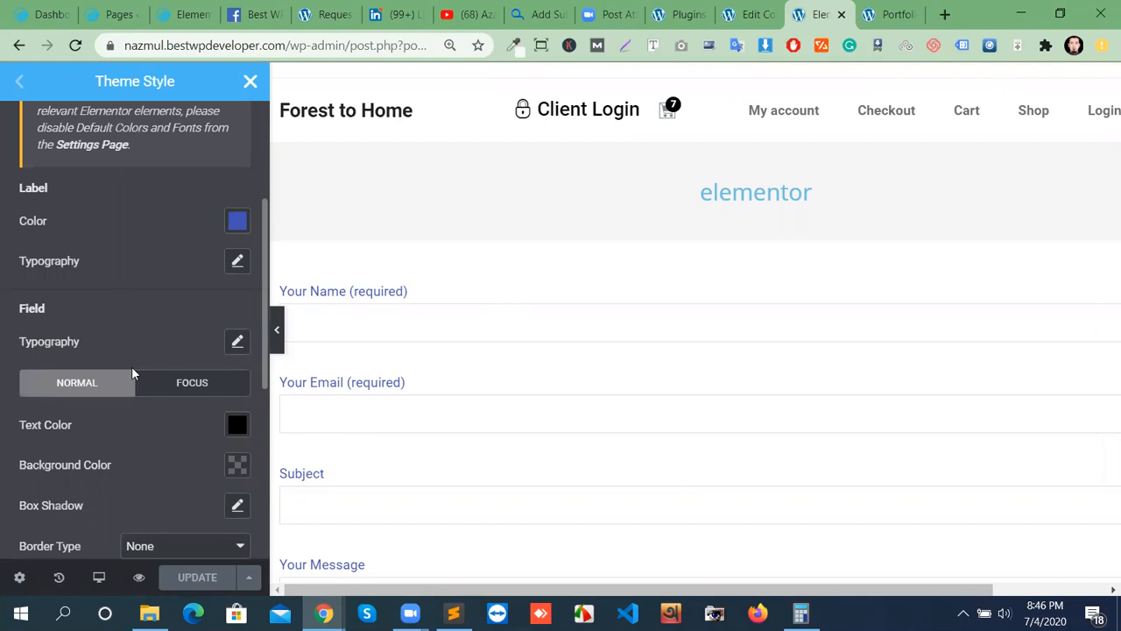
pyautogui.scroll(-2, 133, 374)
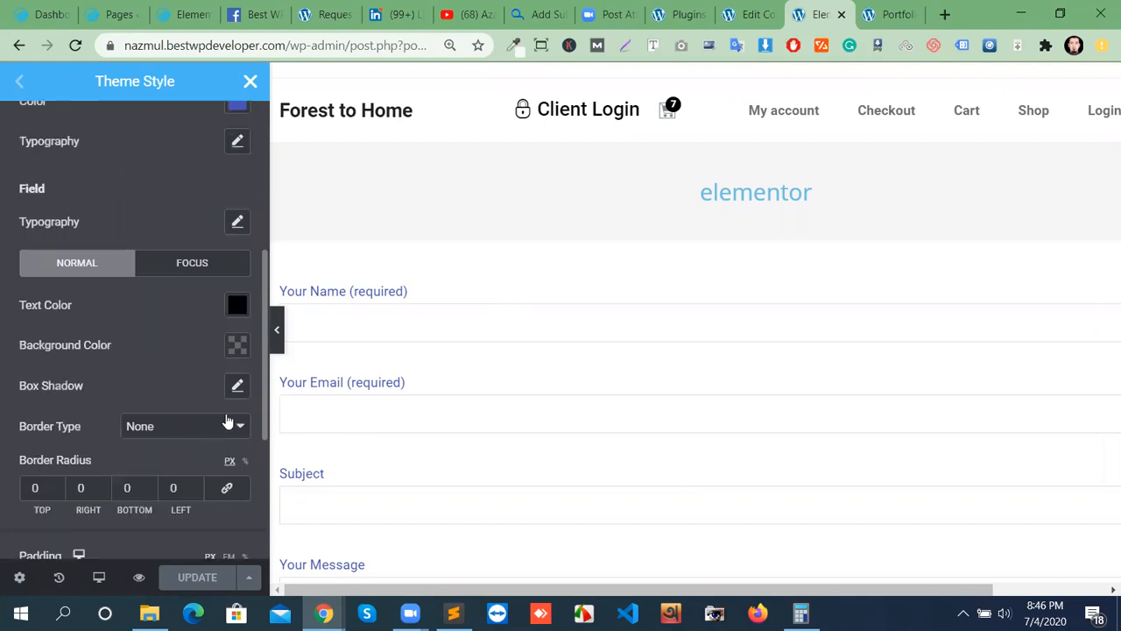
pyautogui.scroll(6, 171, 367)
pyautogui.click(250, 83)
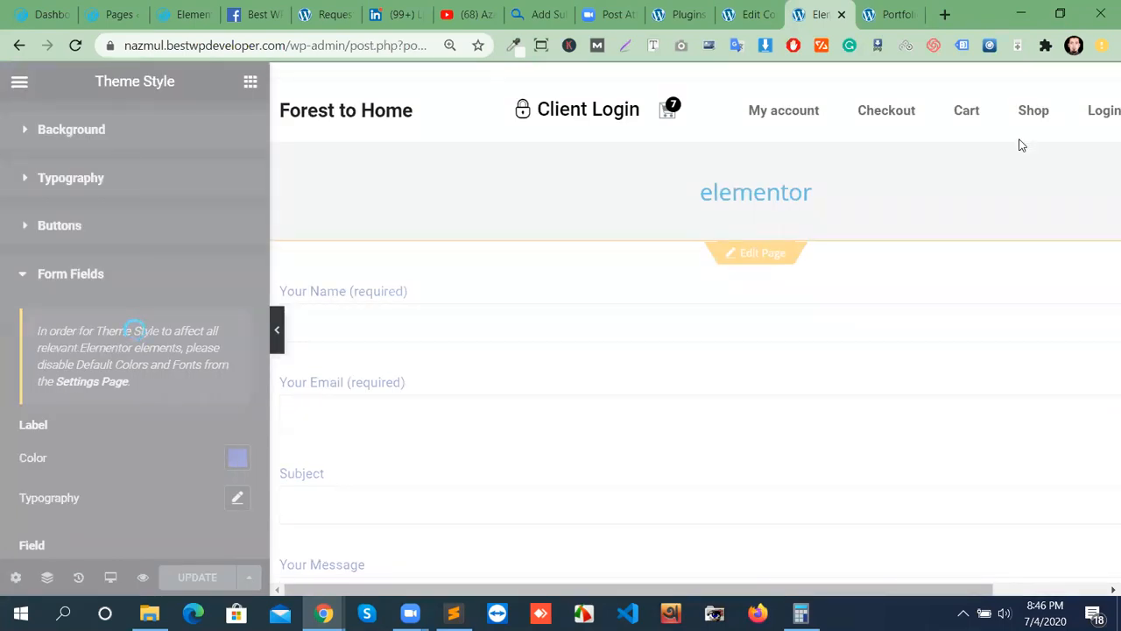
pyautogui.scroll(-5, 402, 230)
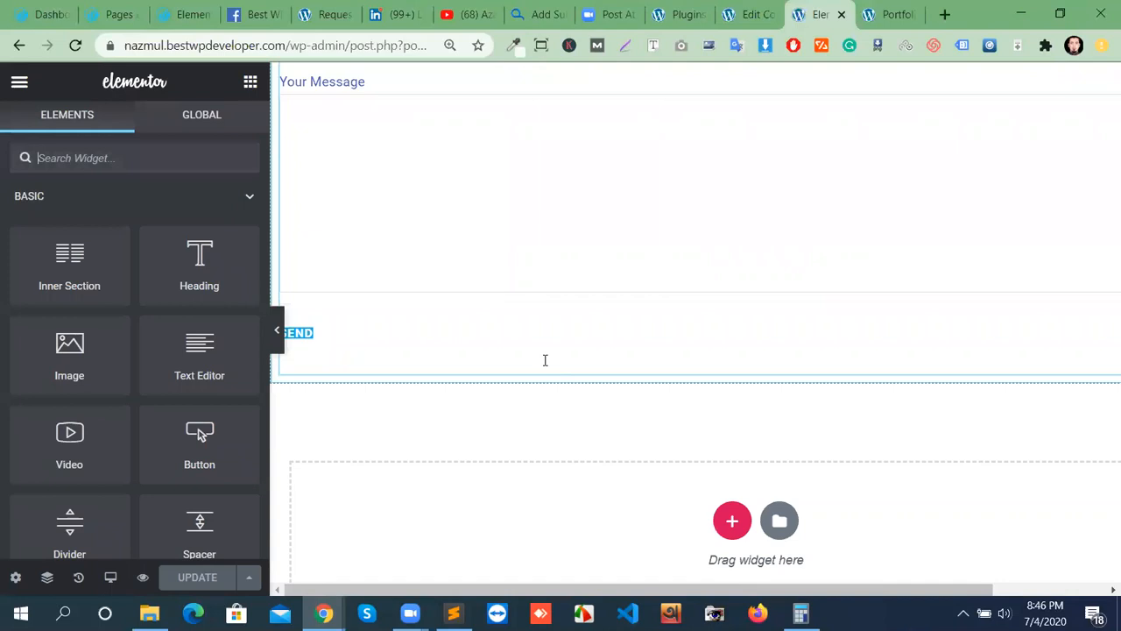
pyautogui.scroll(5, 544, 360)
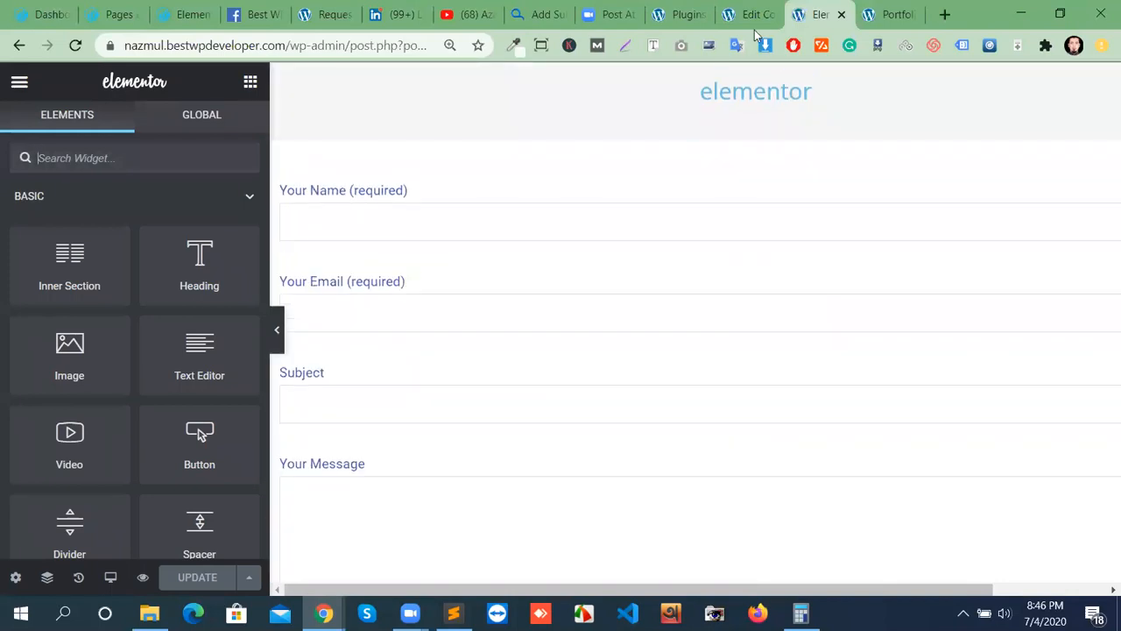
# Switch to the Edit Contact Form tab and review Contact form 1's template and shortcode id 524.
pyautogui.click(757, 15)
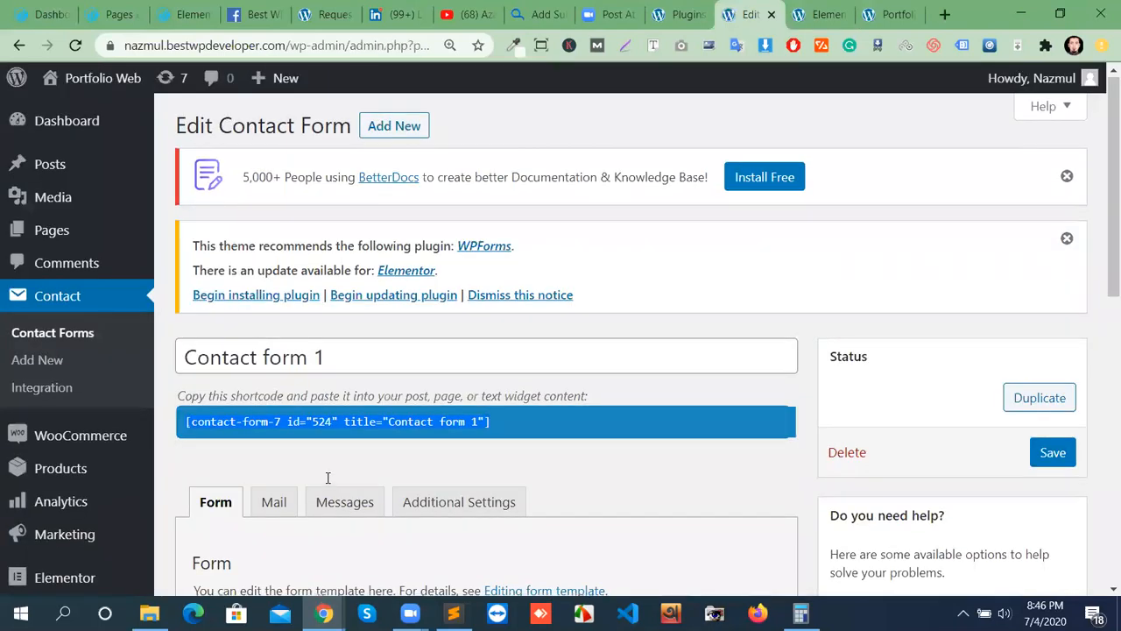
pyautogui.scroll(-5, 327, 478)
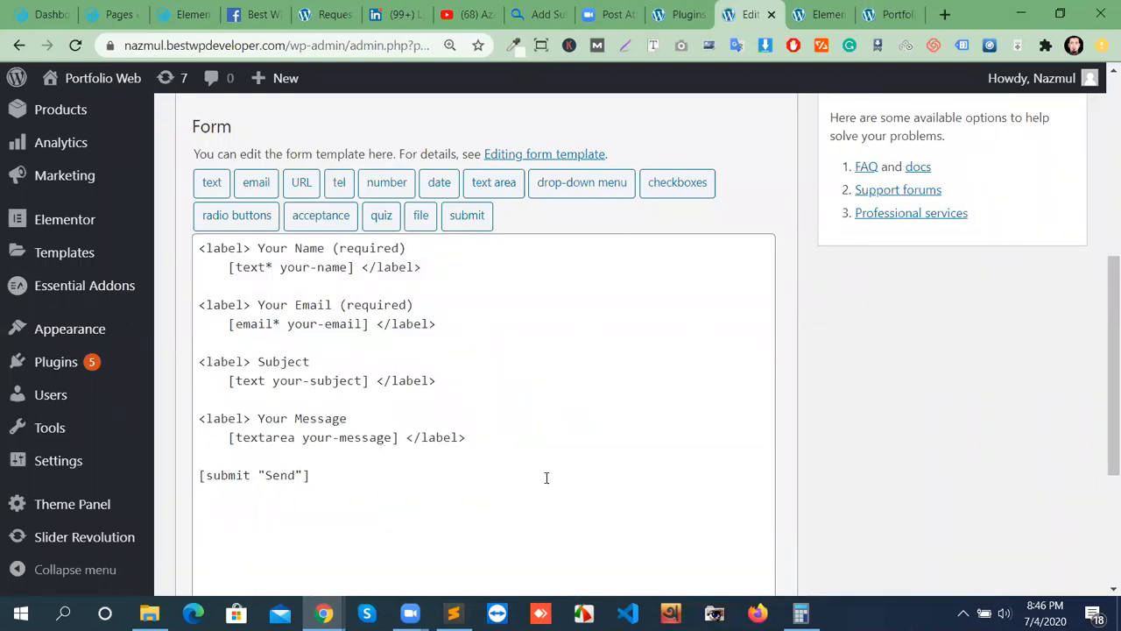
pyautogui.scroll(1, 546, 477)
pyautogui.scroll(-1, 526, 495)
pyautogui.scroll(3, 512, 446)
pyautogui.scroll(2, 560, 475)
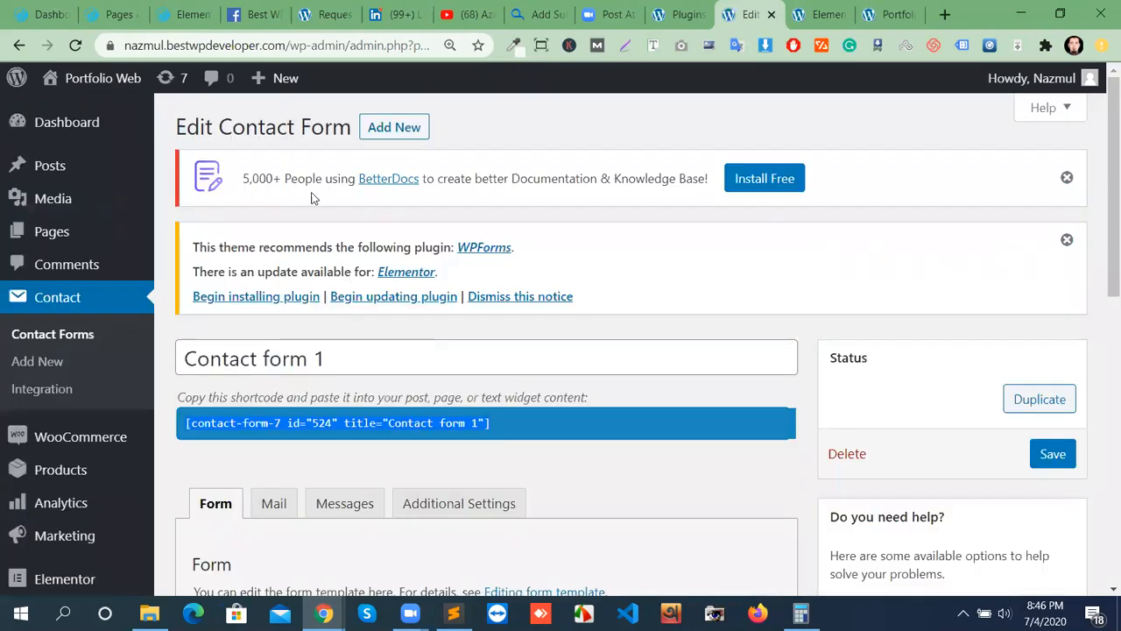
# Add a new contact form titled 'New contact form'.
pyautogui.click(414, 129)
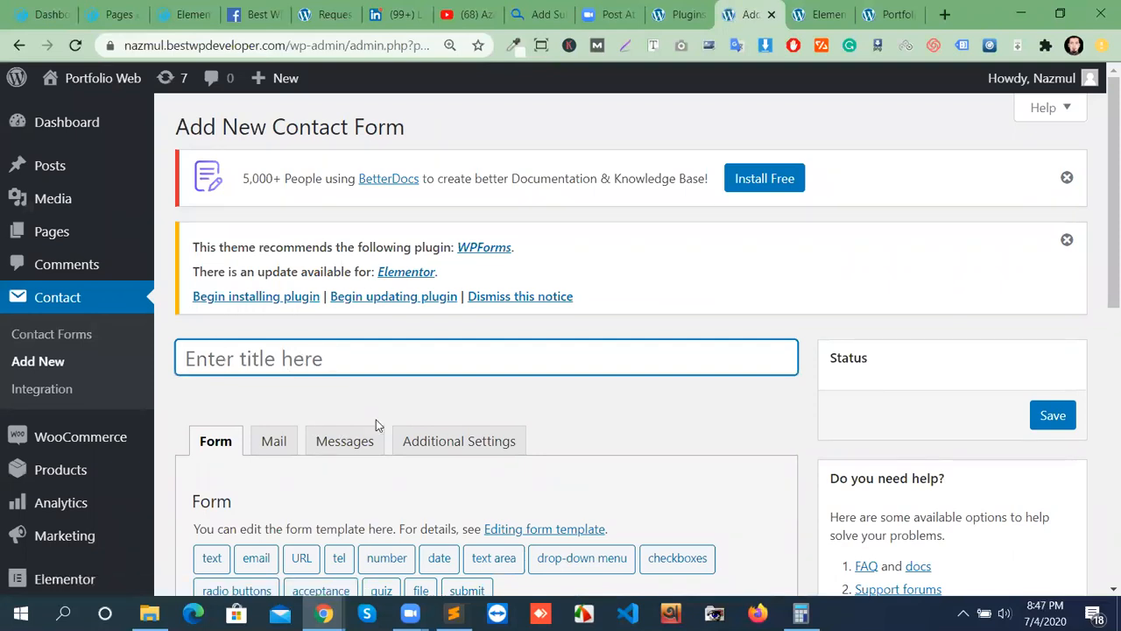
pyautogui.write('New contact fork')
pyautogui.press('BackSpace')
pyautogui.write('m')
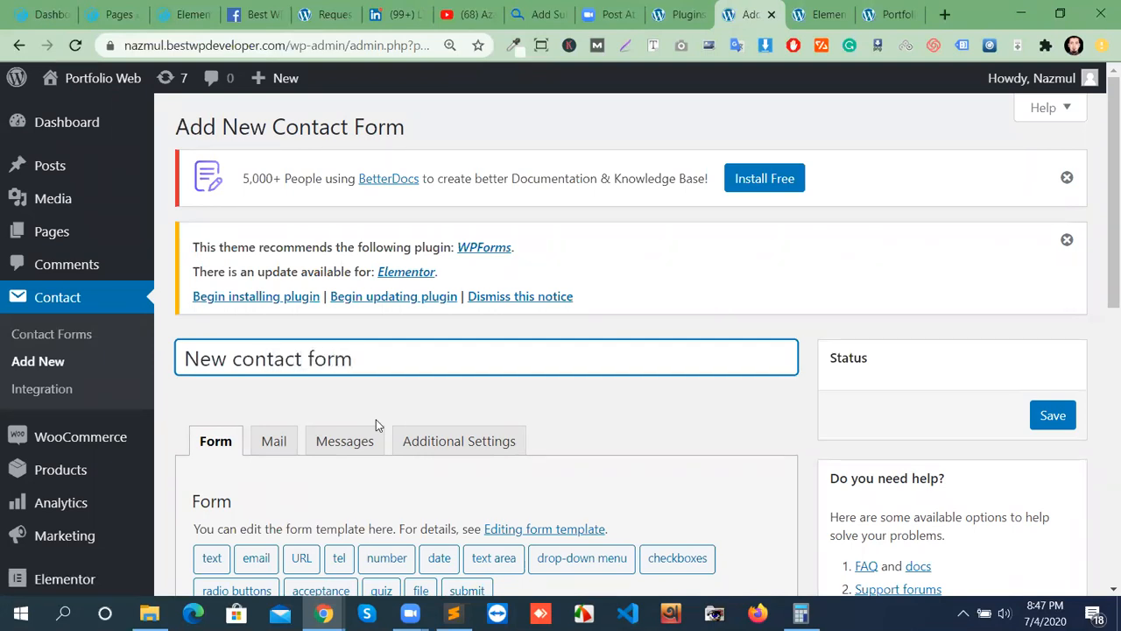
pyautogui.scroll(-3, 488, 387)
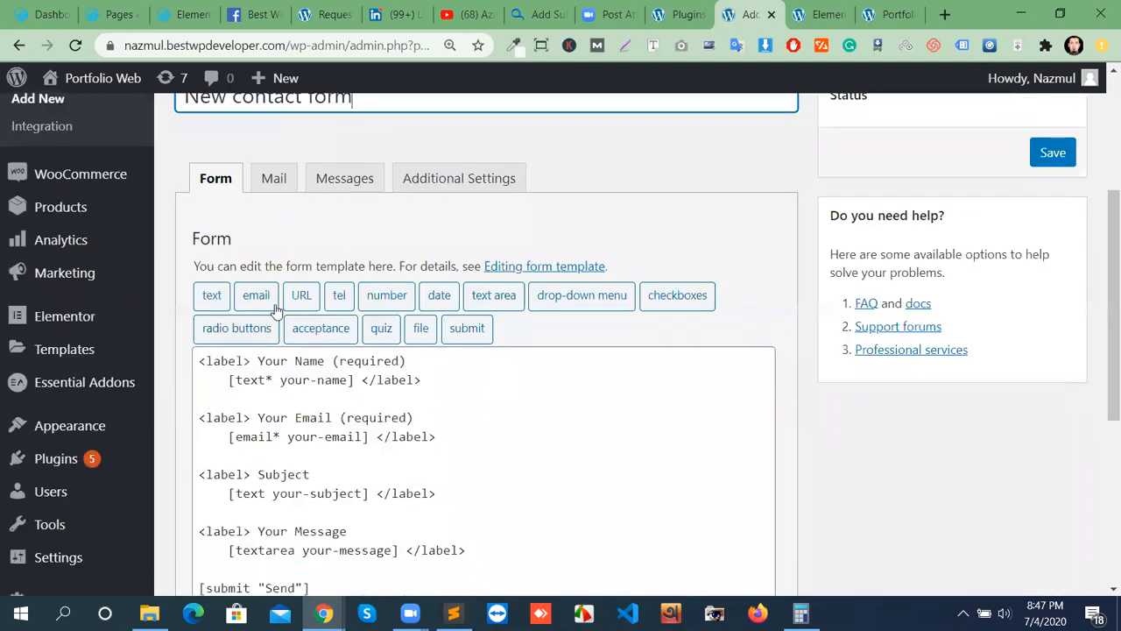
pyautogui.scroll(-1, 451, 467)
# Delete the whole default form template and dismiss the browser notification popup.
pyautogui.click(215, 273)
pyautogui.hotkey('ctrl', 'a')
pyautogui.press('BackSpace')
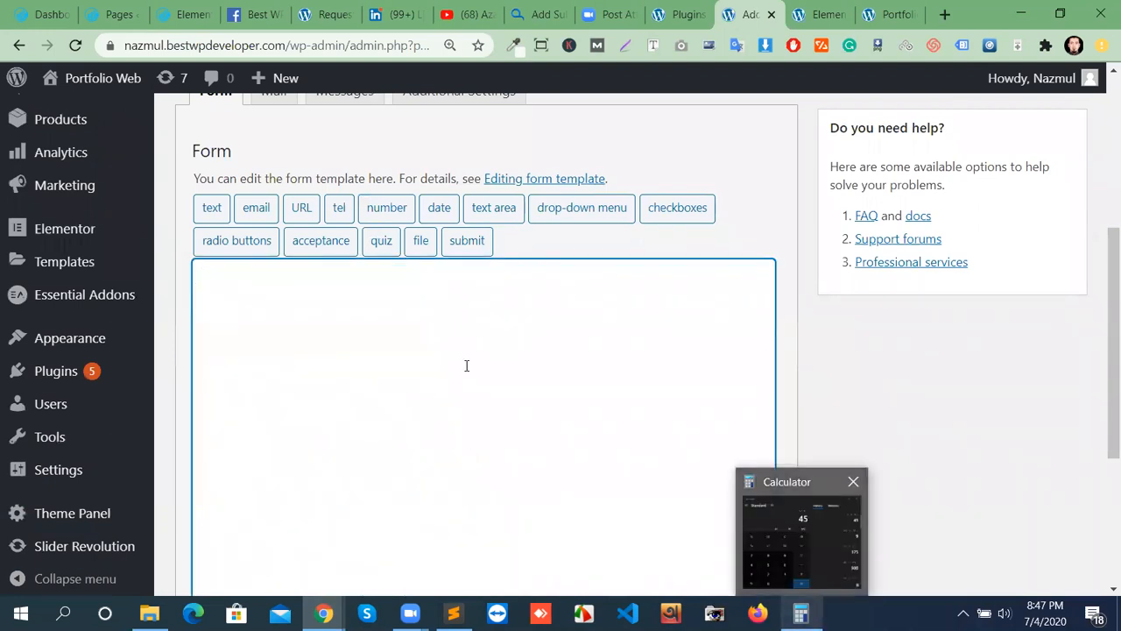
pyautogui.scroll(2, 455, 407)
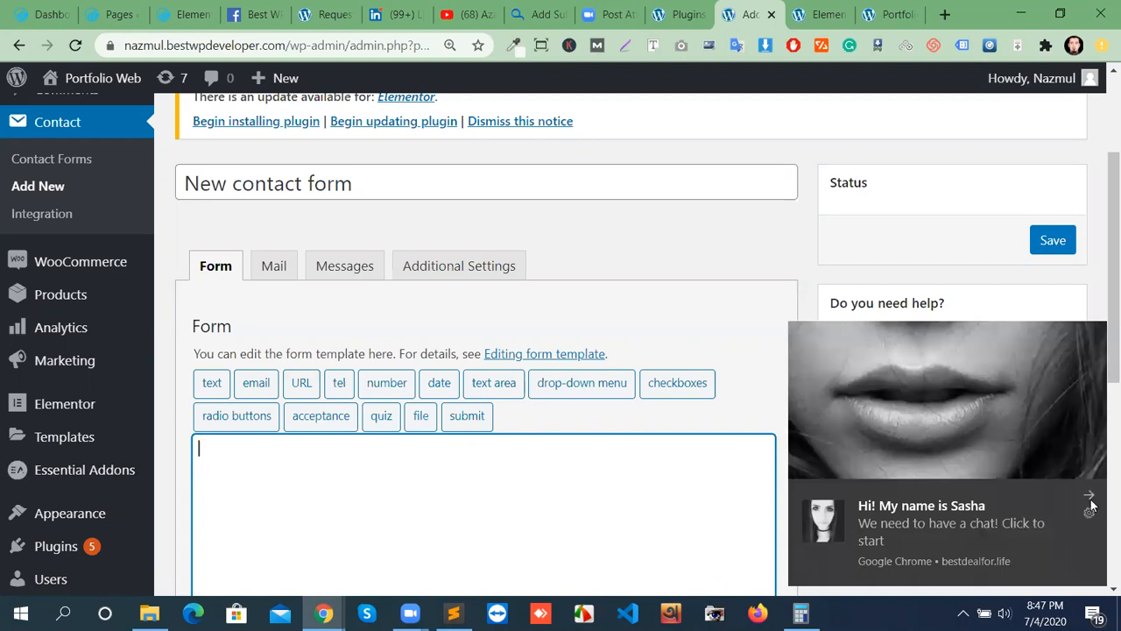
pyautogui.click(1090, 501)
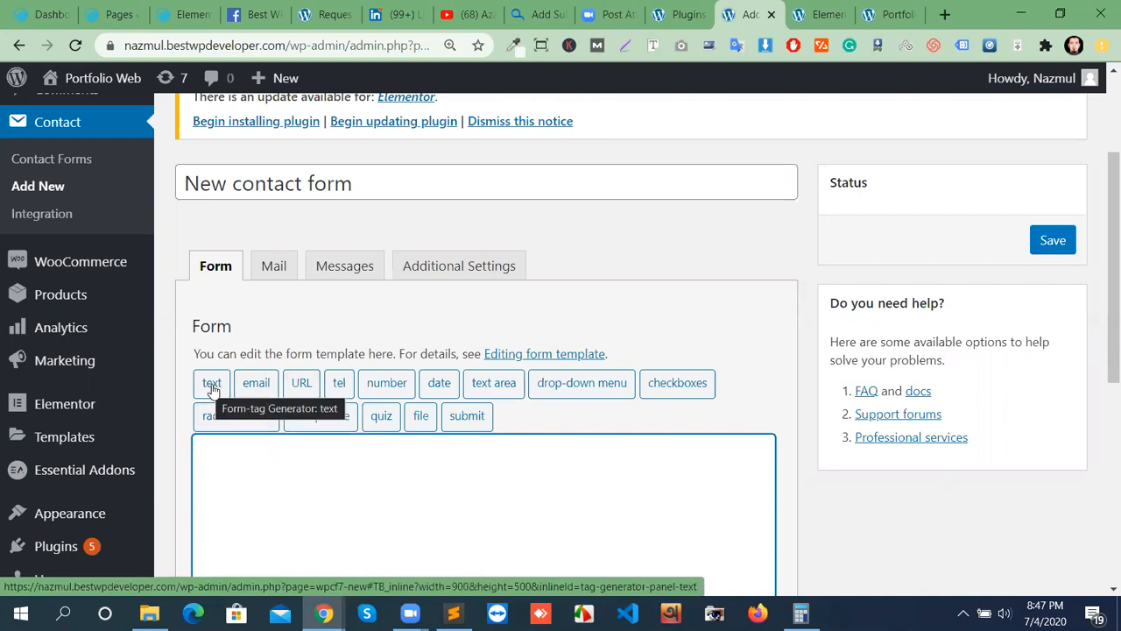
# Insert a required text field tag with placeholder "First Name" into the form template.
pyautogui.click(213, 386)
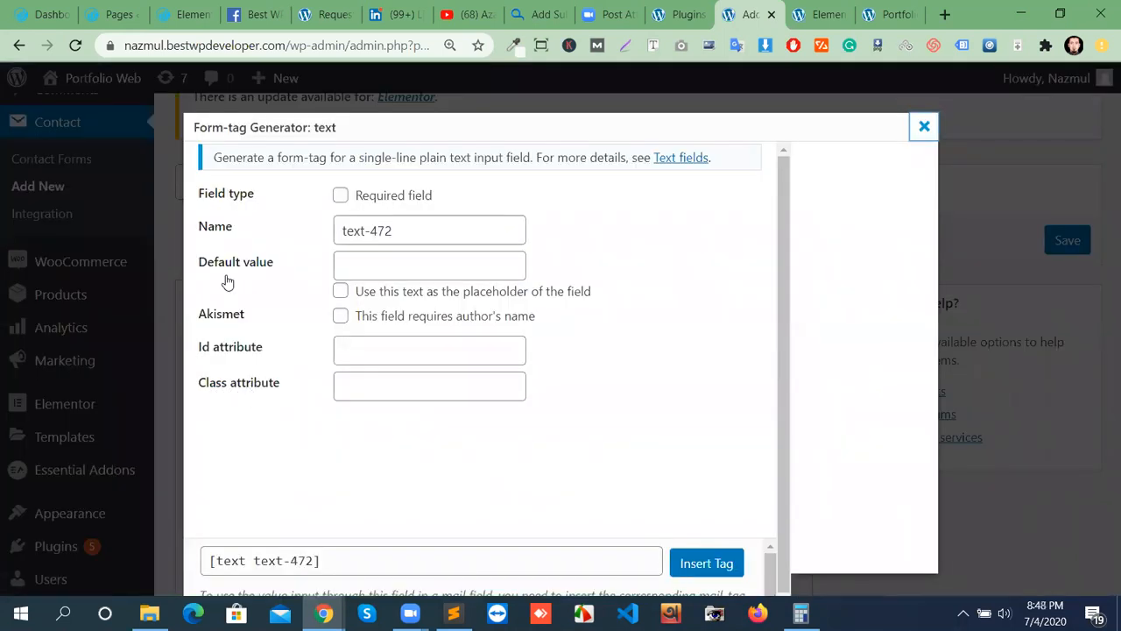
pyautogui.click(339, 196)
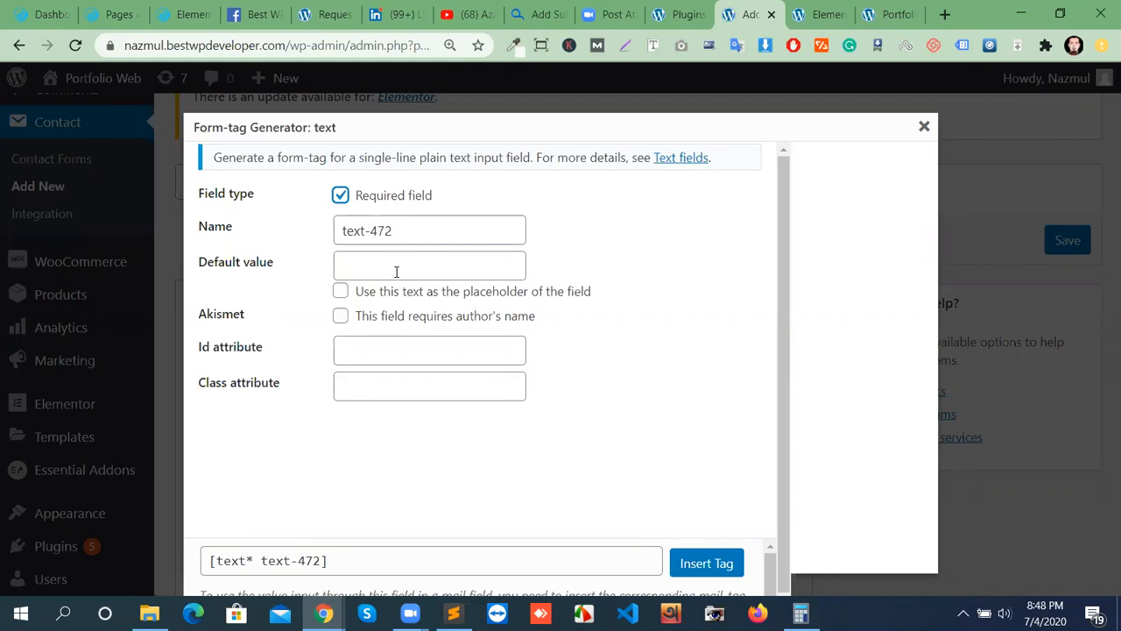
pyautogui.click(413, 262)
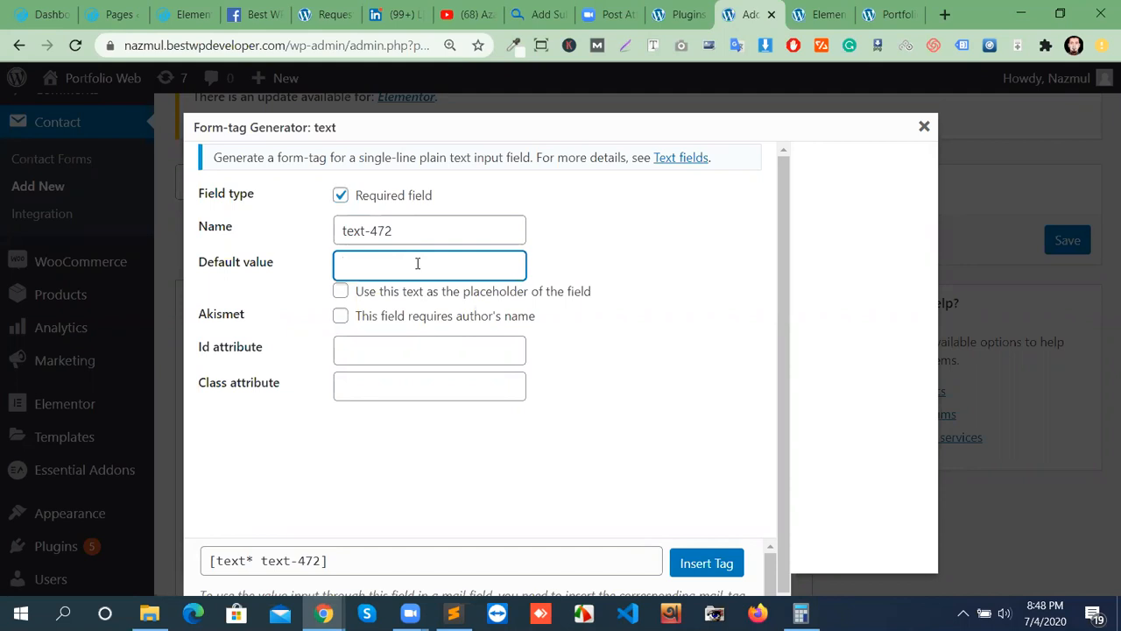
pyautogui.write('First Nam')
pyautogui.click(341, 291)
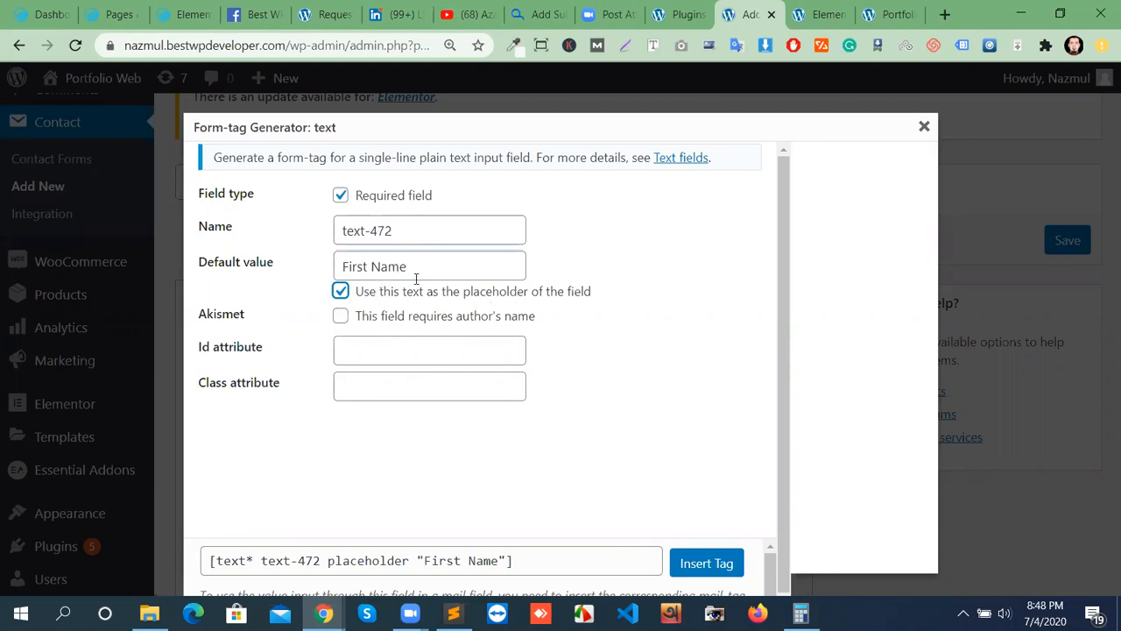
pyautogui.click(341, 291)
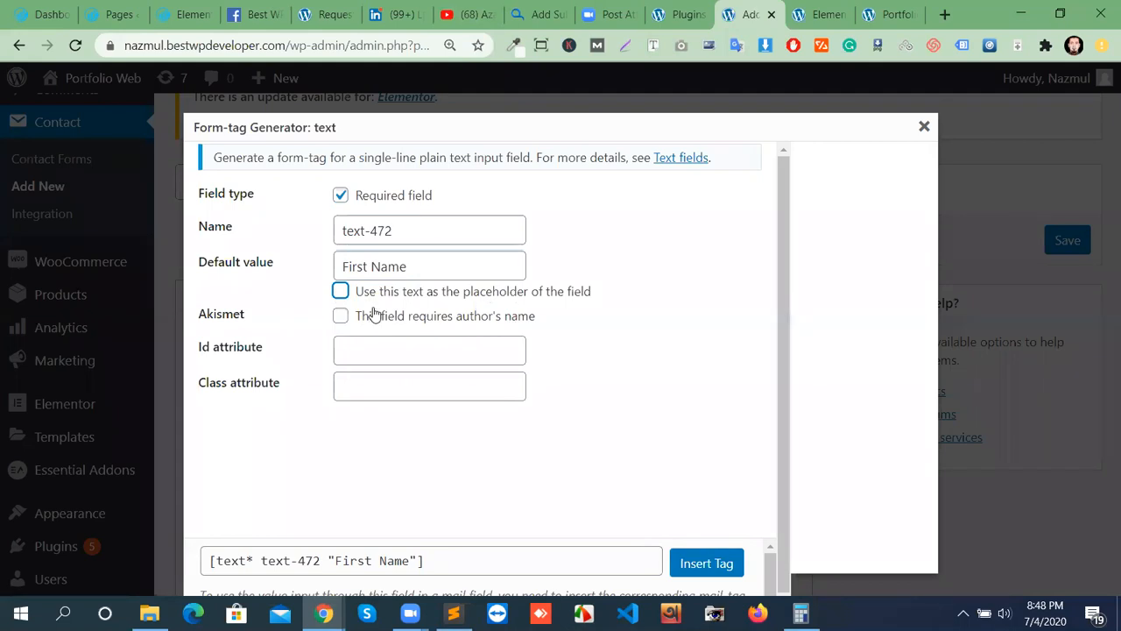
pyautogui.click(340, 291)
pyautogui.click(718, 563)
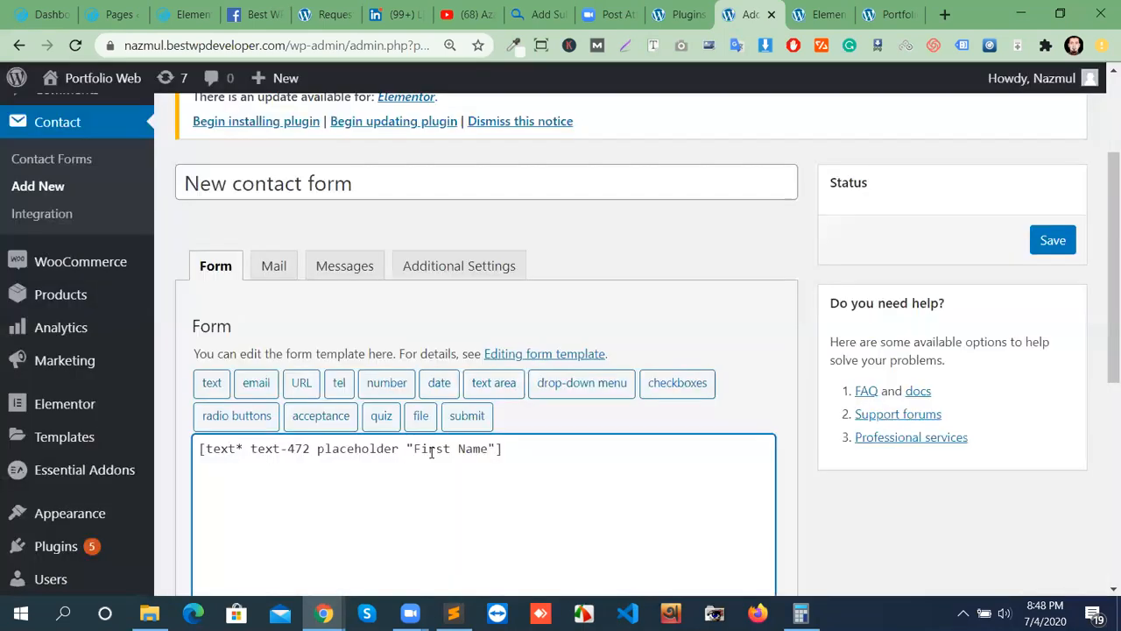
# Save the new contact form.
pyautogui.scroll(-1, 433, 453)
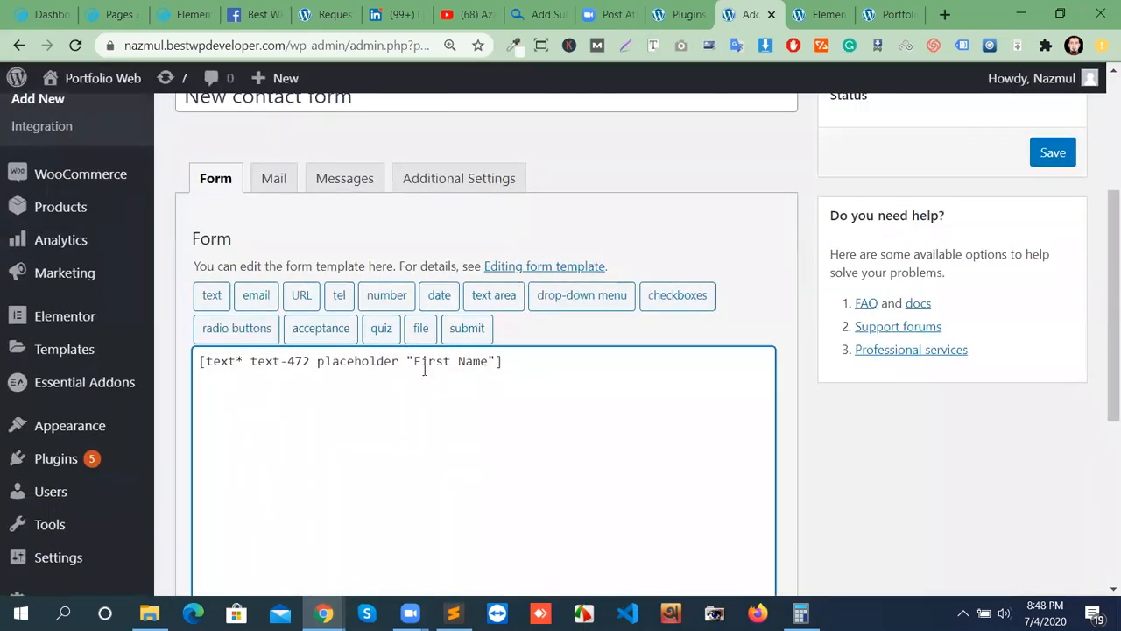
pyautogui.click(1062, 159)
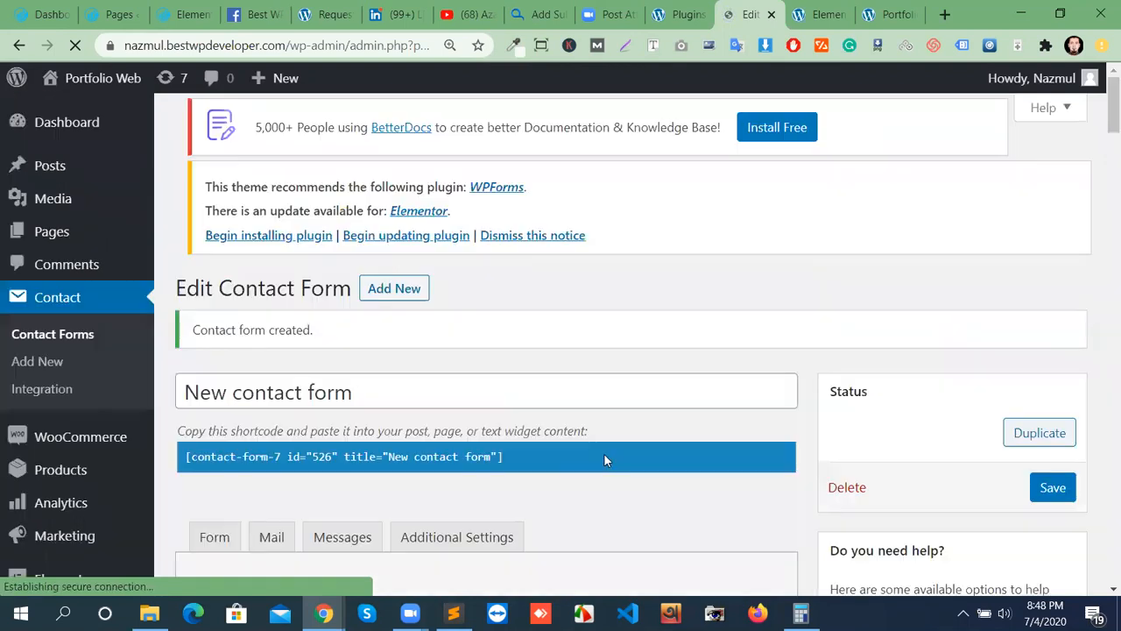
pyautogui.scroll(-1, 585, 469)
pyautogui.scroll(1, 418, 491)
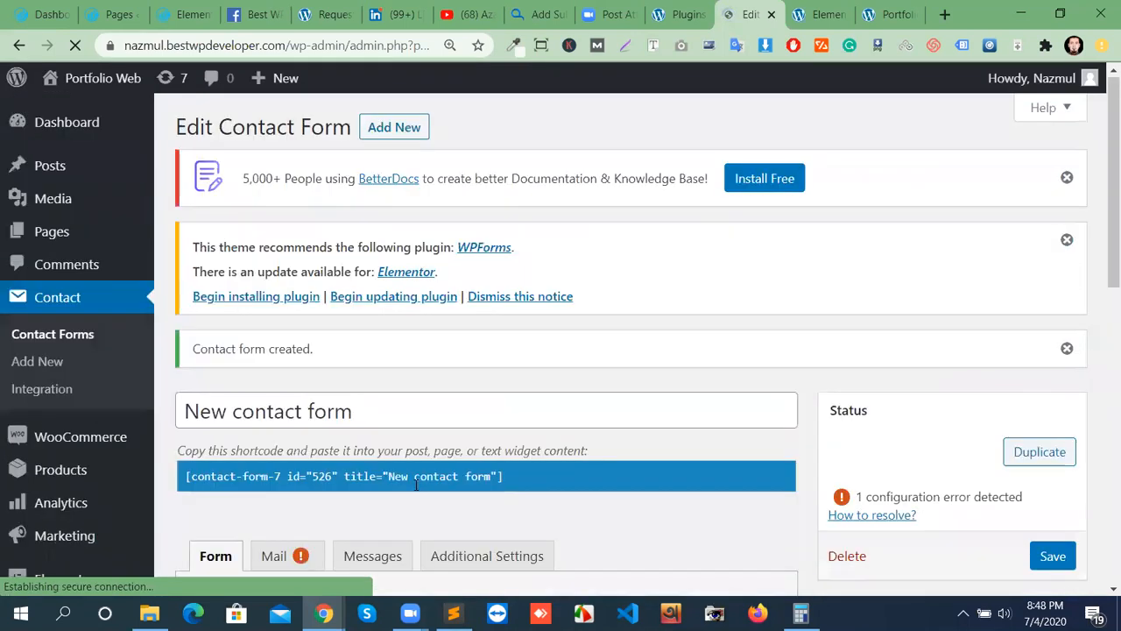
# Copy the form's id 526 shortcode and go back to the Elementor page editor.
pyautogui.click(523, 476)
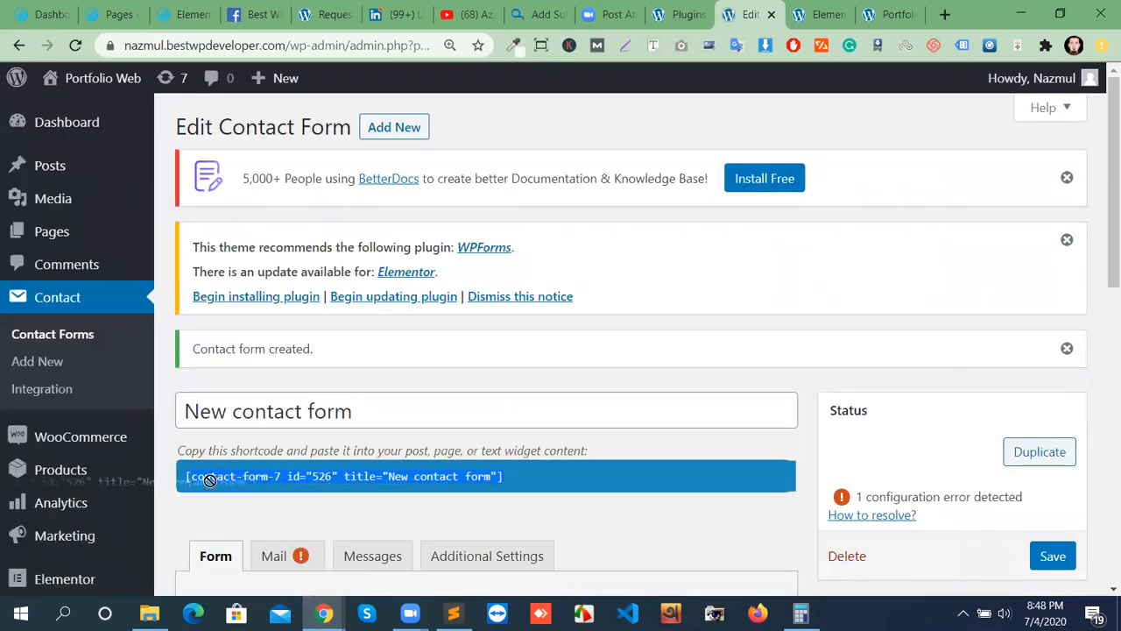
pyautogui.rightClick(249, 477)
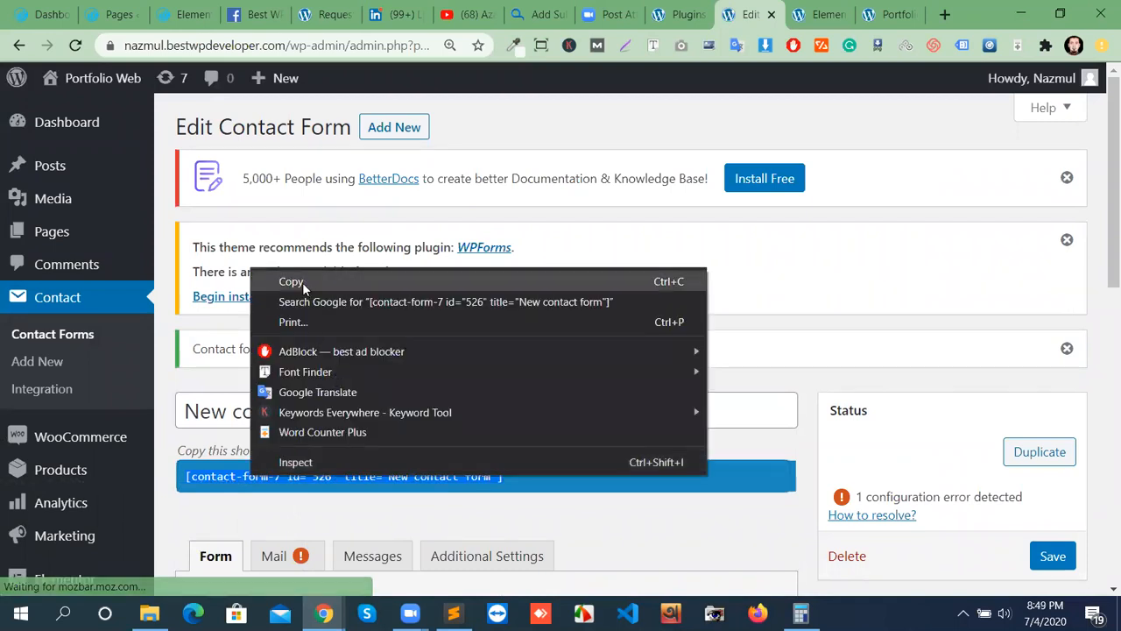
pyautogui.click(302, 282)
pyautogui.click(825, 15)
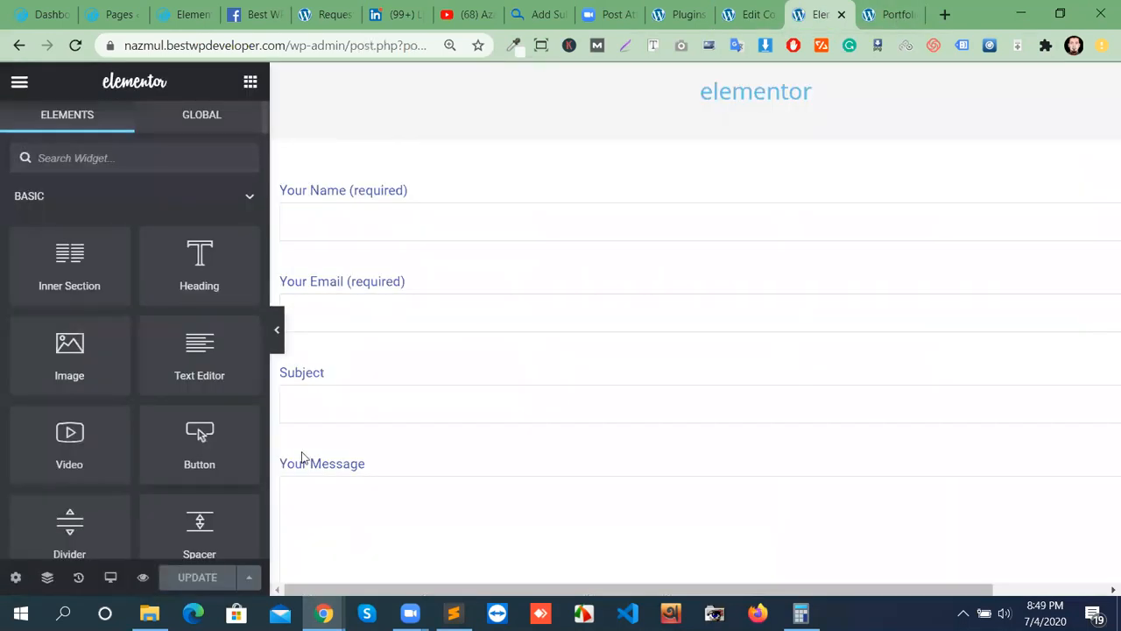
# Replace the text widget's Contact form 1 shortcode with the id 526 New contact form shortcode.
pyautogui.click(489, 276)
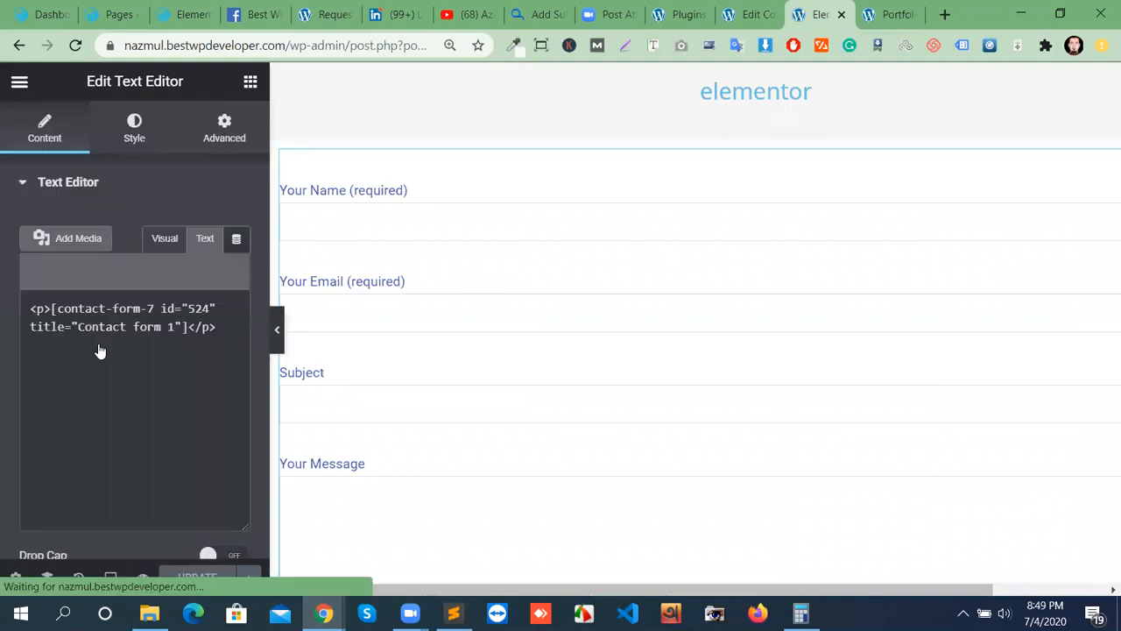
pyautogui.tripleClick(98, 345)
pyautogui.rightClick(96, 346)
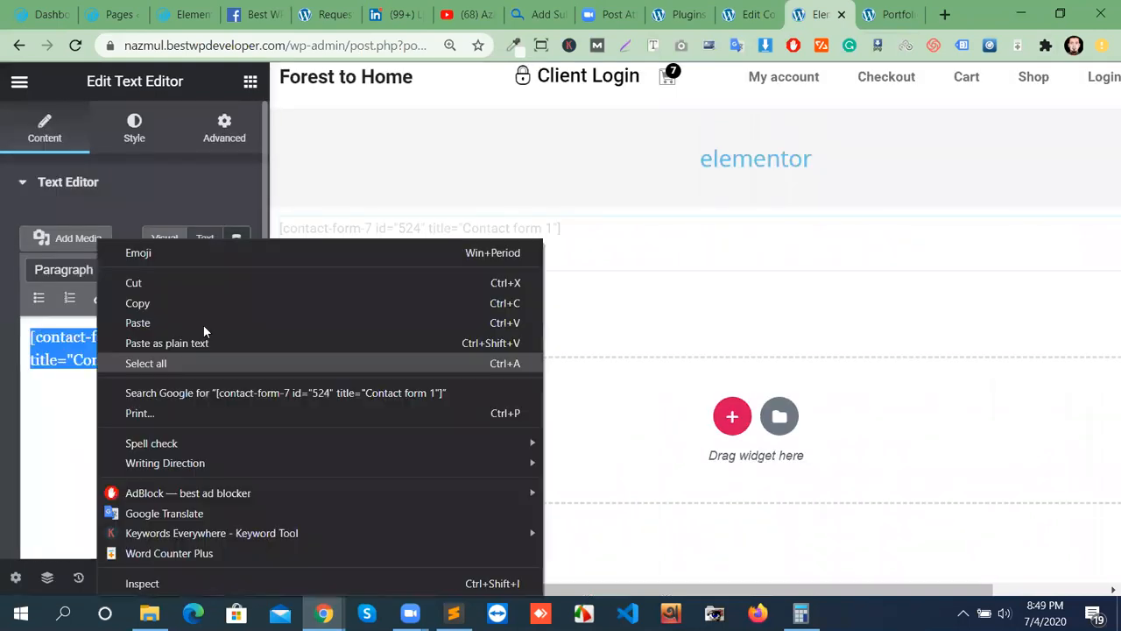
pyautogui.click(316, 366)
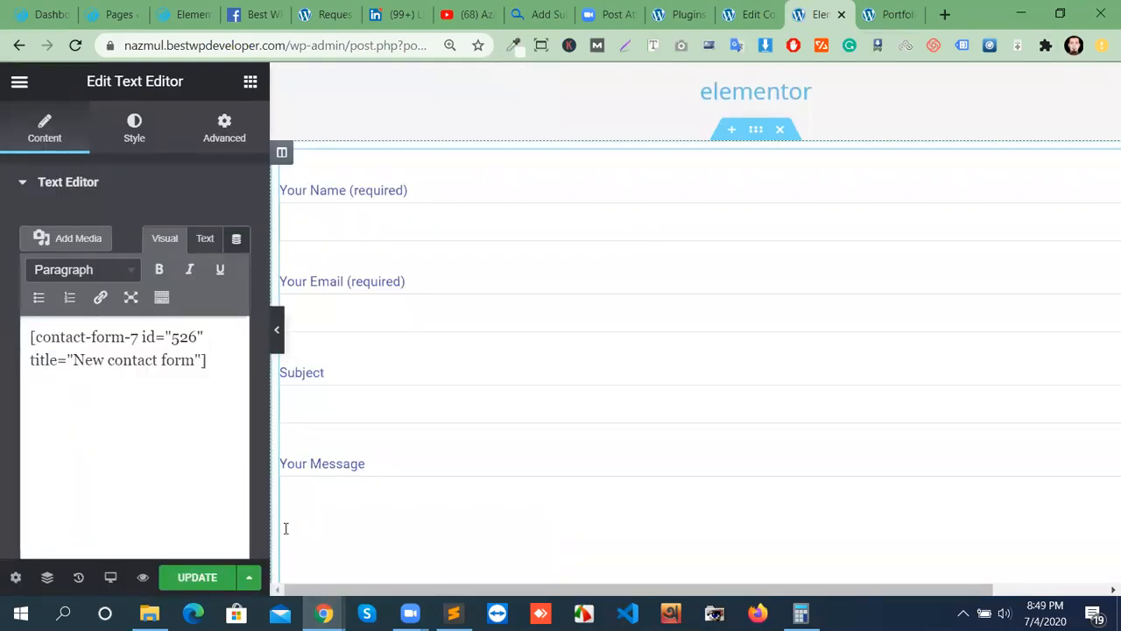
# Update the Elementor page, dismissing the browser notification and saving again.
pyautogui.click(197, 580)
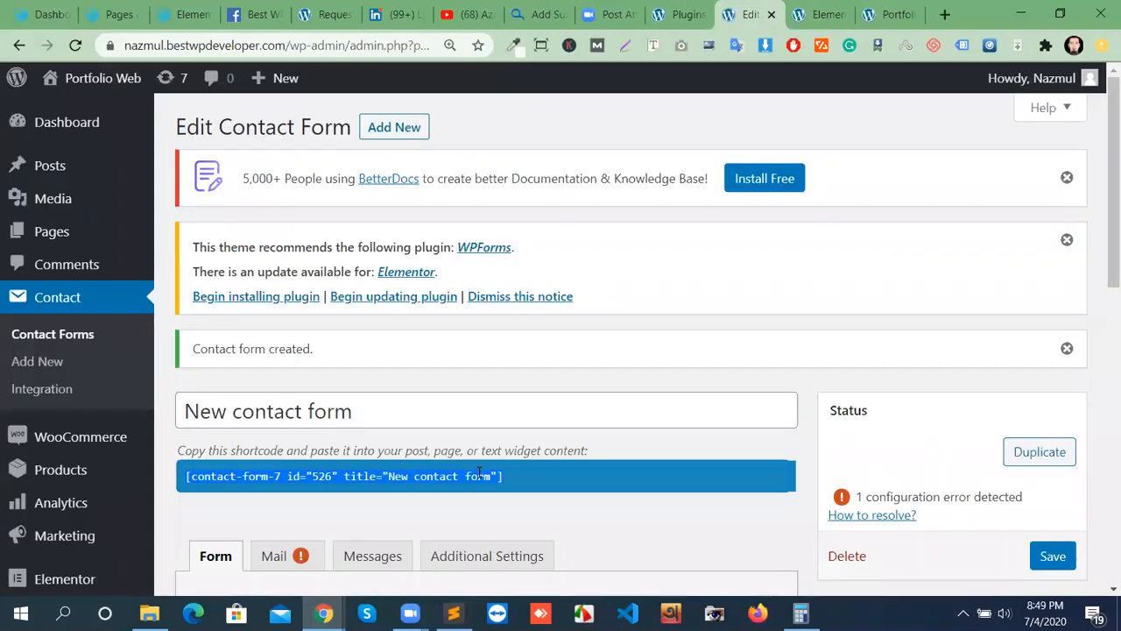
pyautogui.click(749, 14)
pyautogui.click(839, 20)
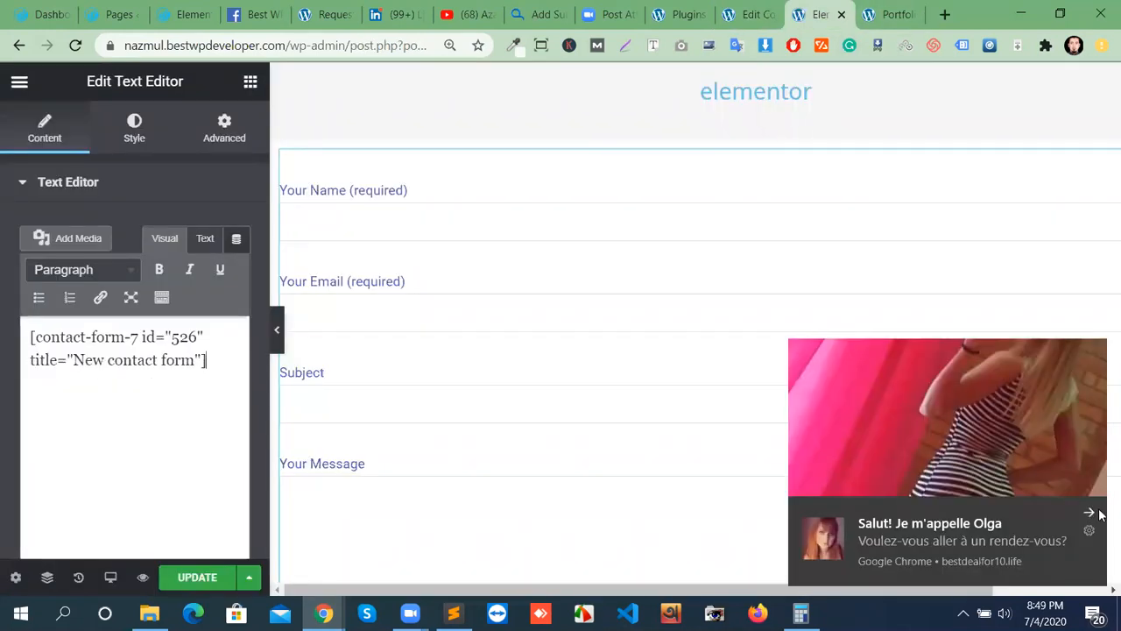
pyautogui.click(1085, 515)
pyautogui.click(200, 581)
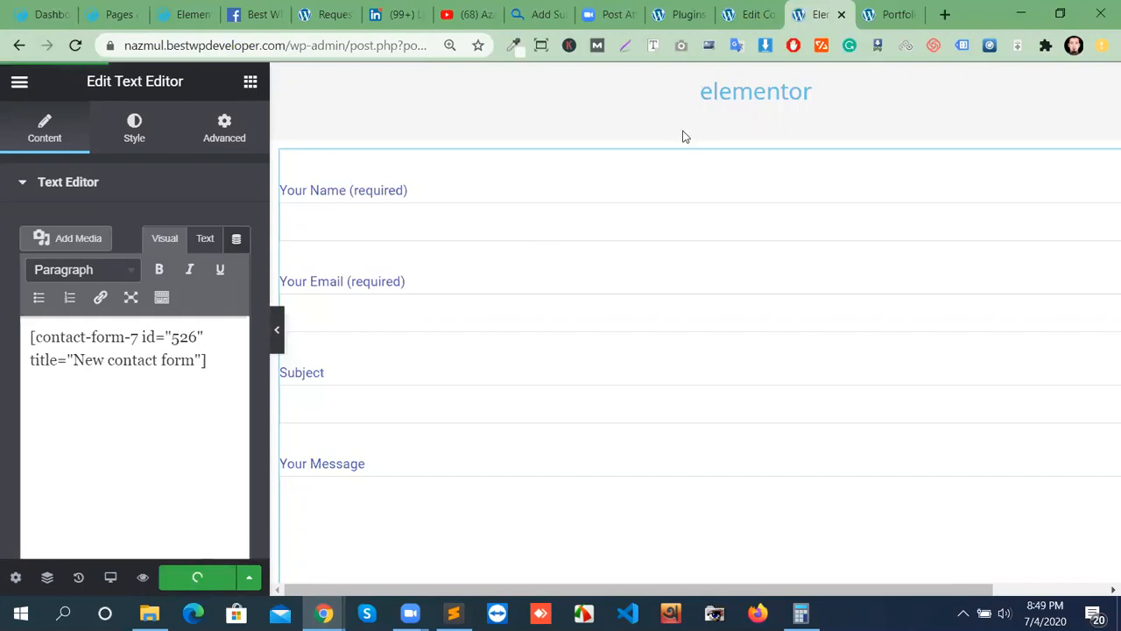
# Type test text into the preview's First Name field, erase it, and return to the form editor.
pyautogui.click(889, 10)
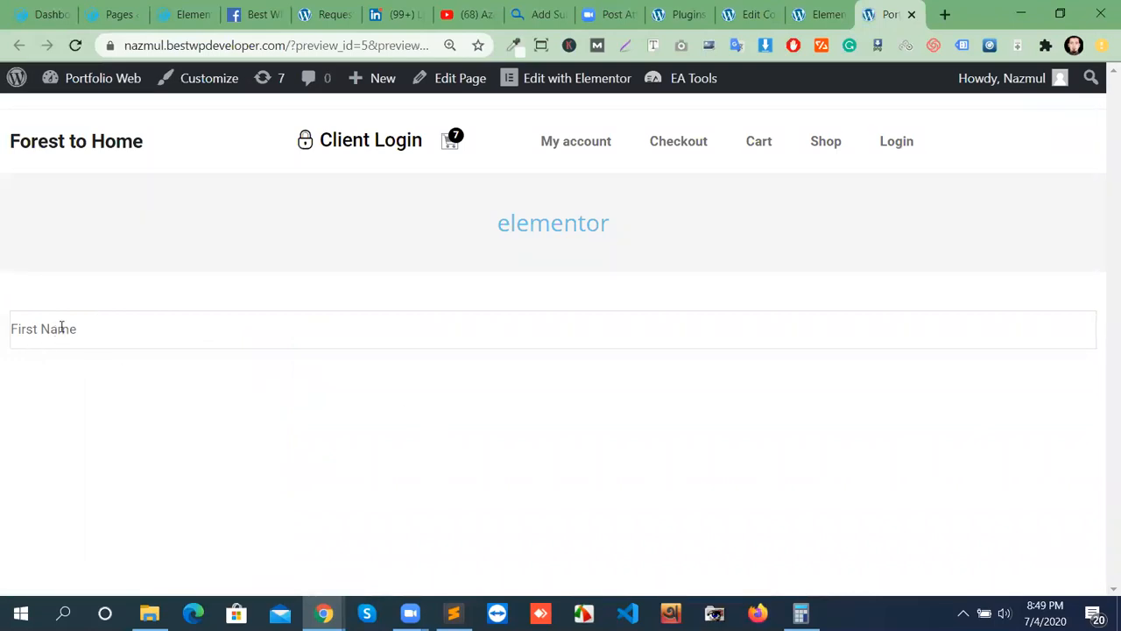
pyautogui.click(145, 317)
pyautogui.write('tyhj')
pyautogui.press('BackSpace')
pyautogui.press('BackSpace')
pyautogui.press('BackSpace')
pyautogui.press('BackSpace')
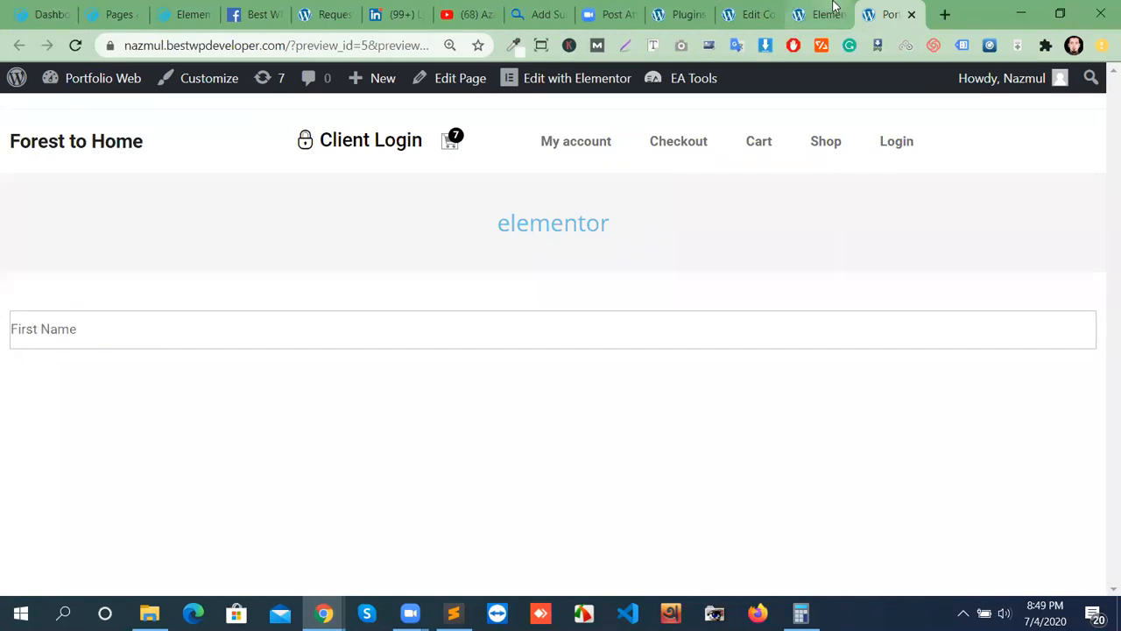
pyautogui.click(746, 15)
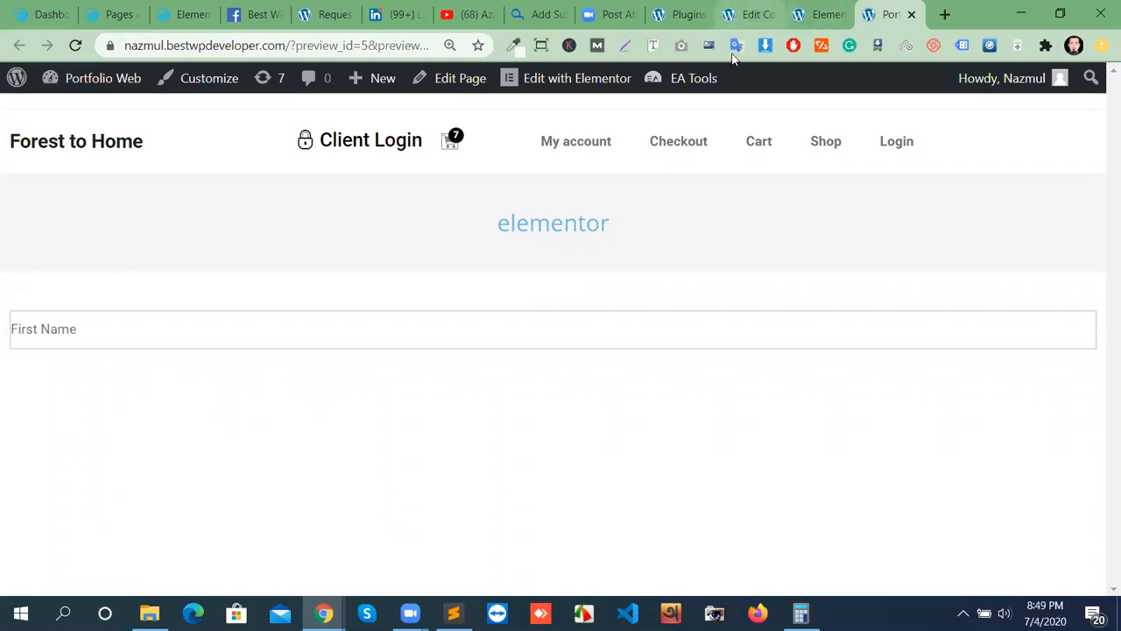
pyautogui.scroll(-3, 341, 457)
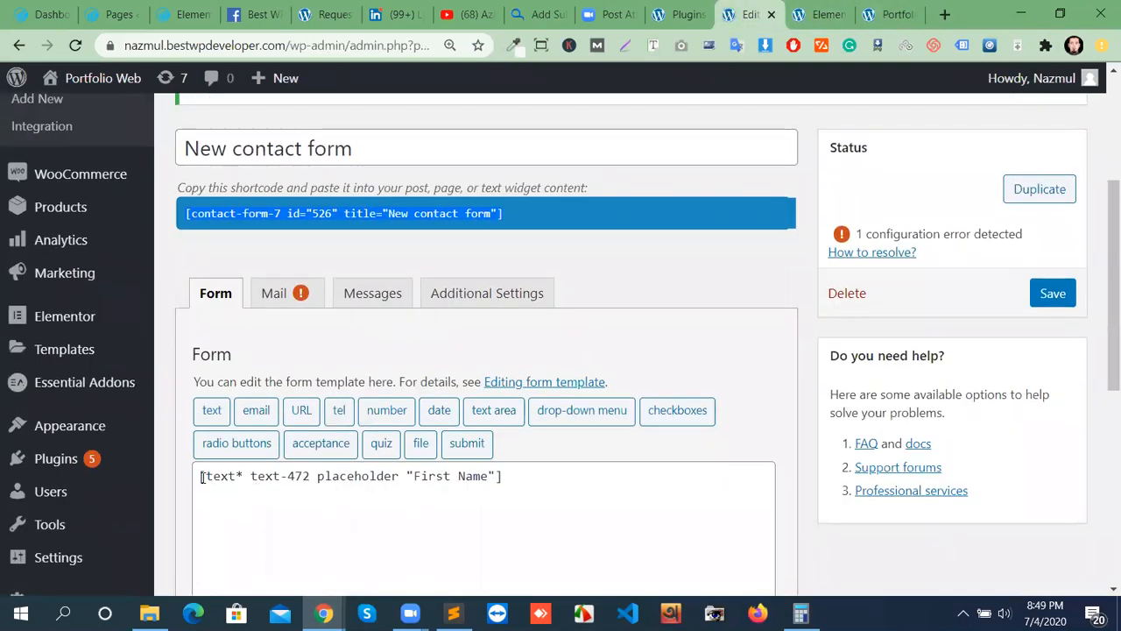
# Wrap the First Name field tag in <label> First Name … </label> and save the form.
pyautogui.click(435, 556)
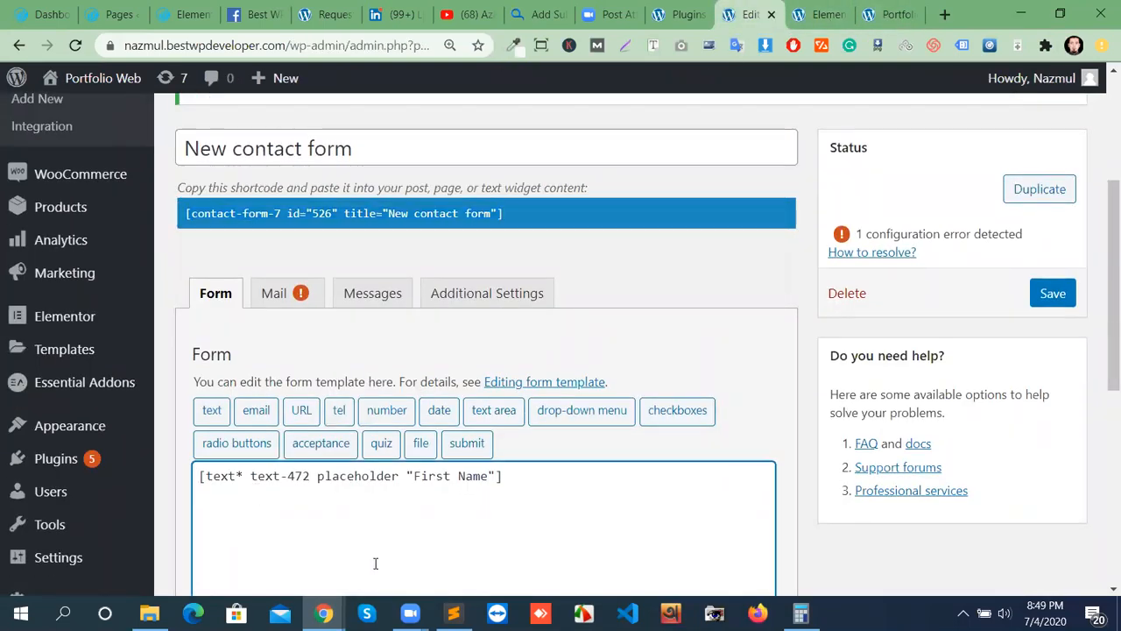
pyautogui.click(213, 473)
pyautogui.press('Return')
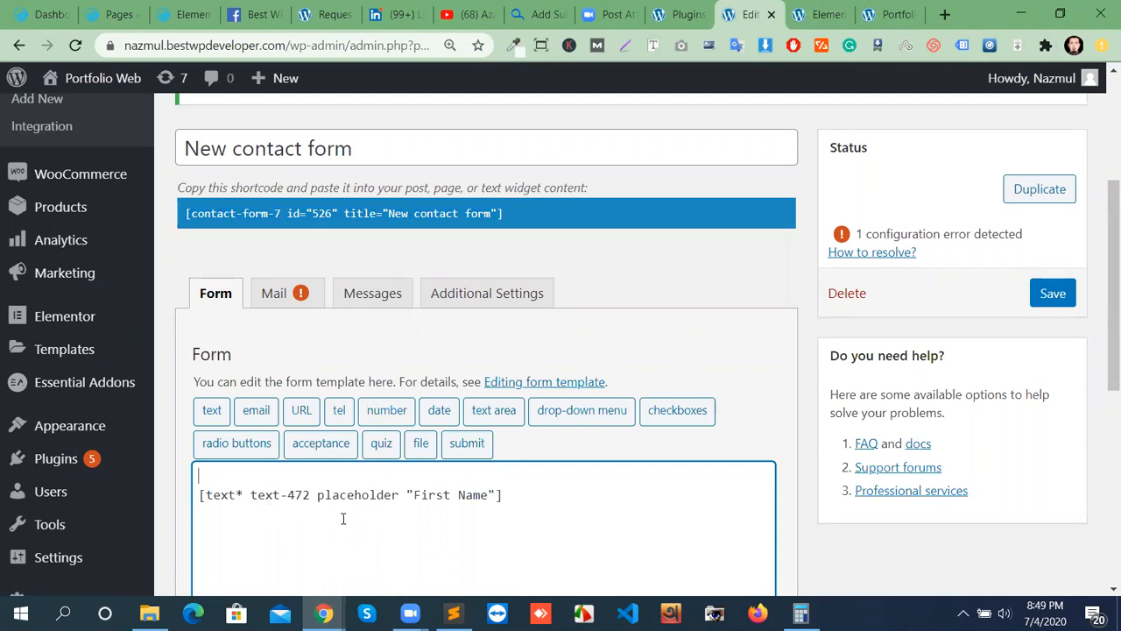
pyautogui.write('<lav')
pyautogui.write('bel')
pyautogui.write('> F')
pyautogui.write('irst Name')
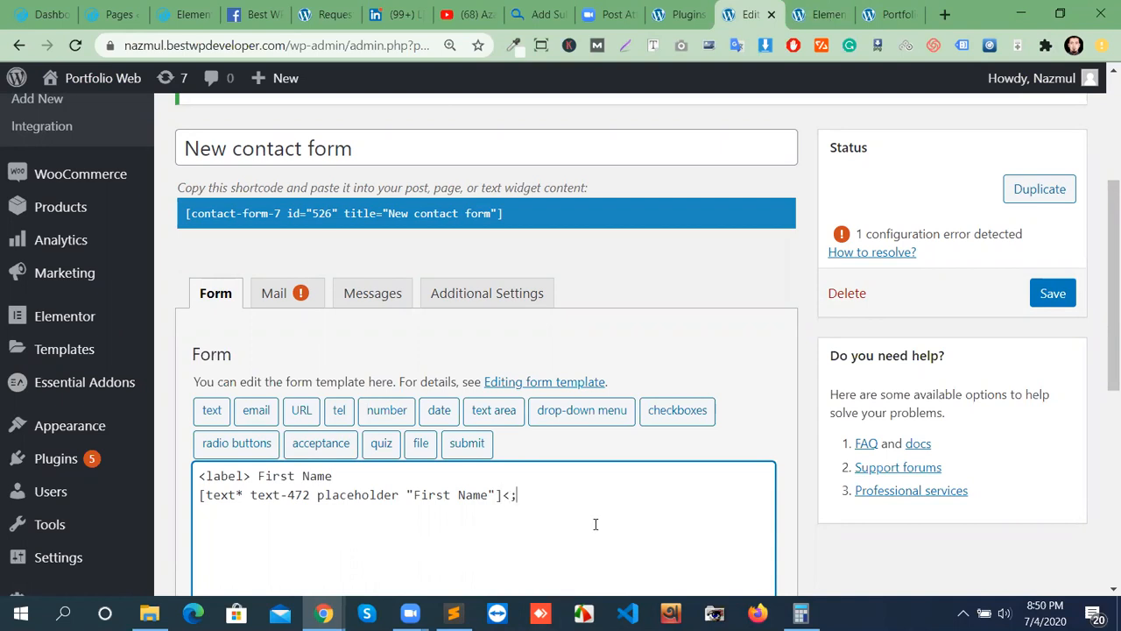
pyautogui.write('label>')
pyautogui.click(1048, 299)
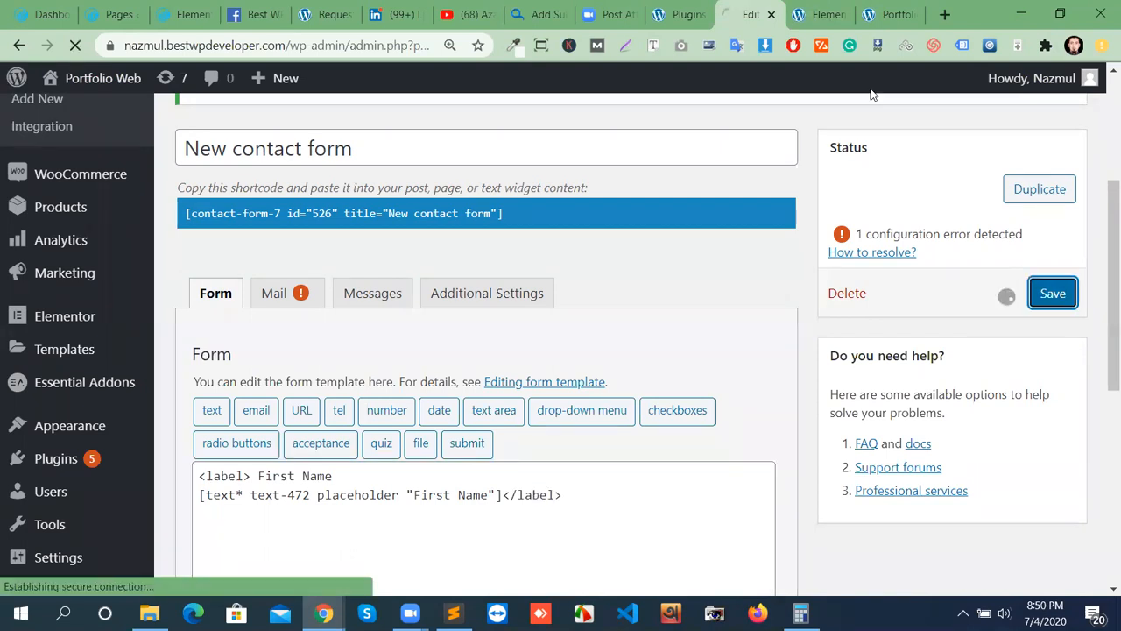
# Reload the page preview to see the First Name label, then return to the form editor.
pyautogui.click(819, 15)
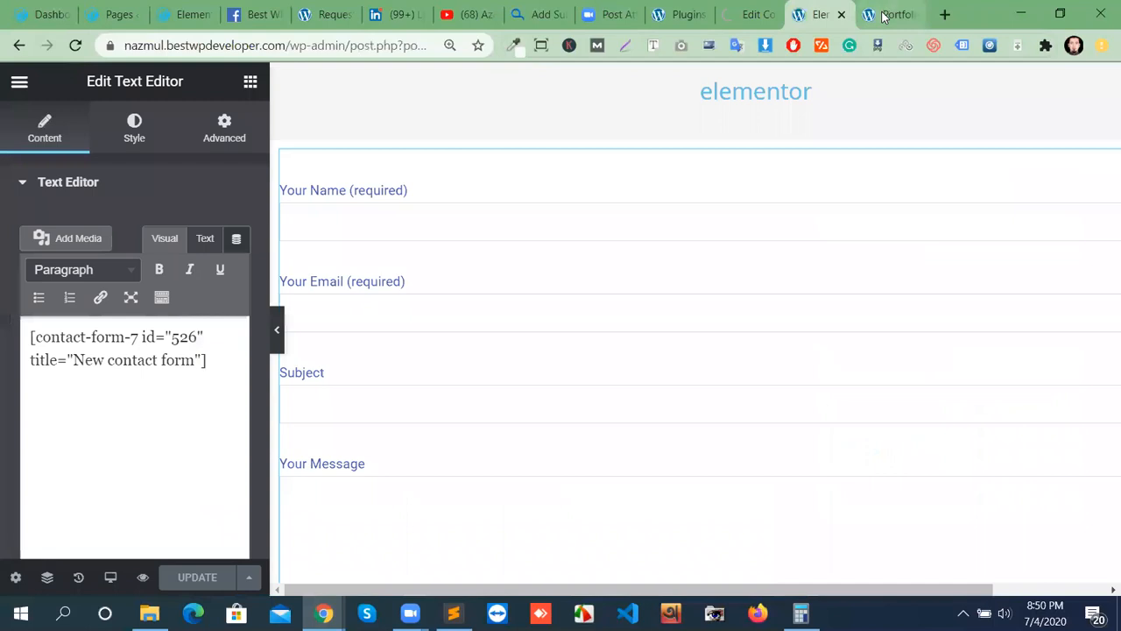
pyautogui.click(884, 15)
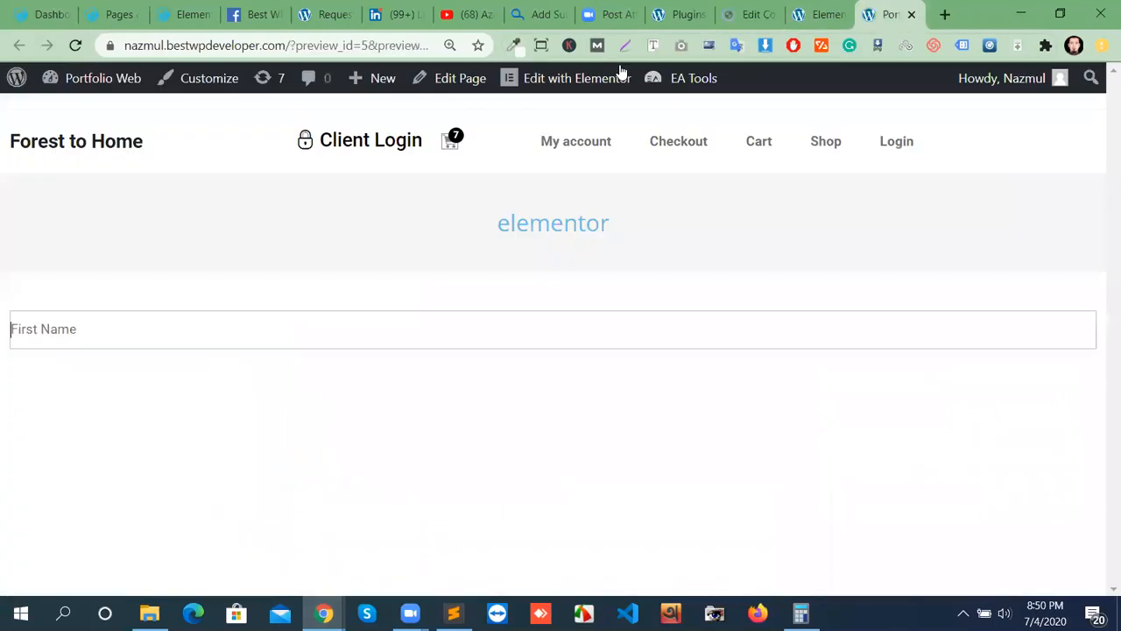
pyautogui.click(82, 75)
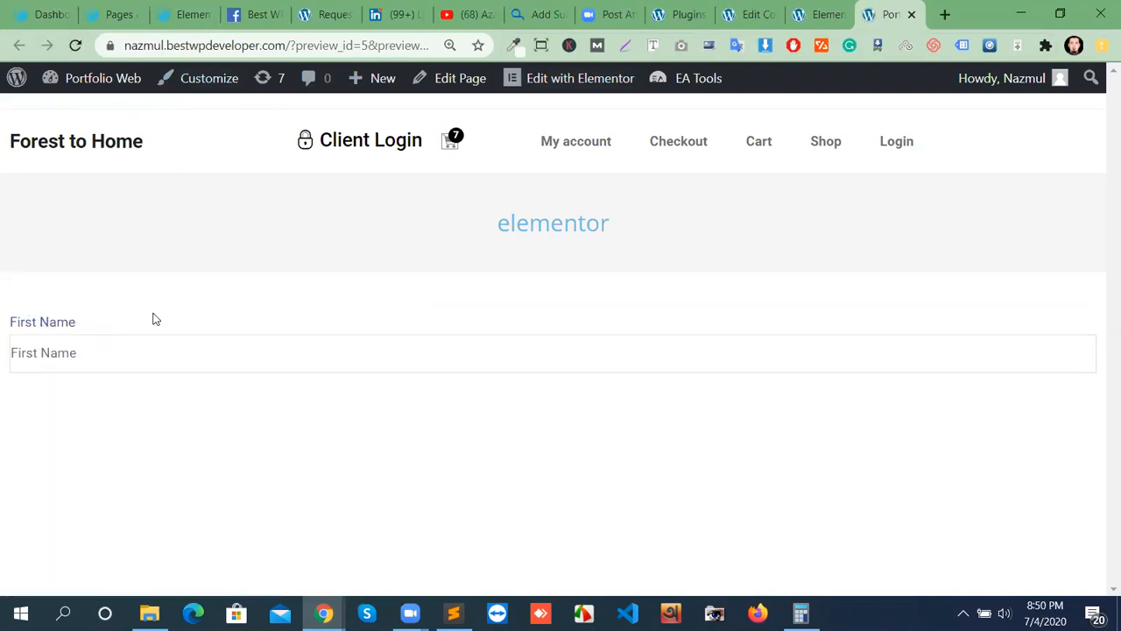
pyautogui.click(819, 16)
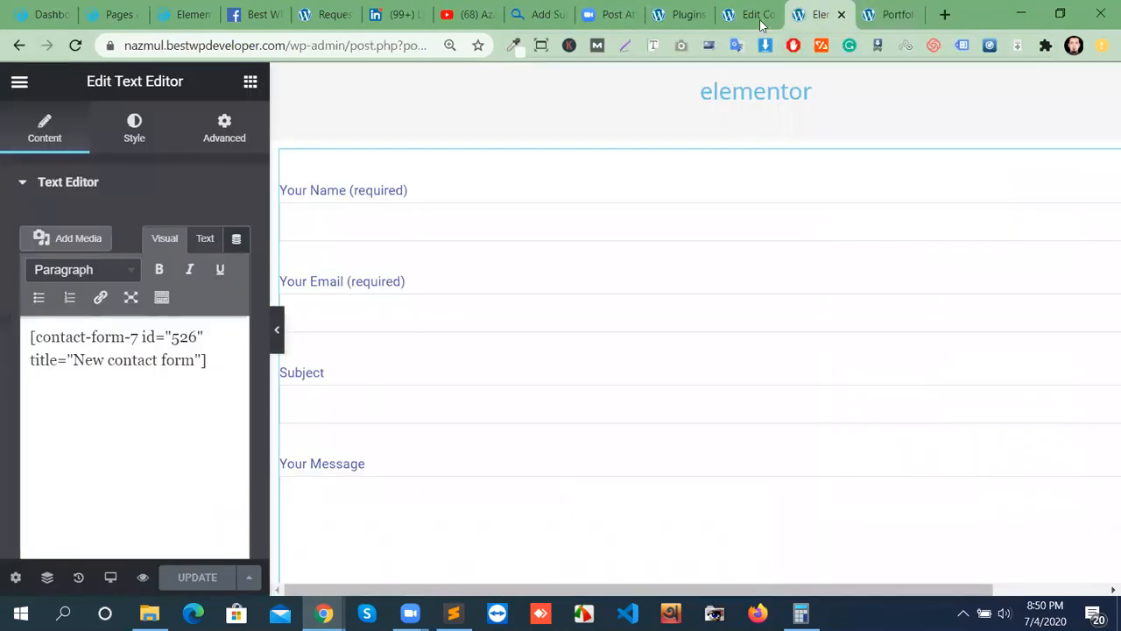
pyautogui.click(759, 19)
pyautogui.scroll(-4, 351, 491)
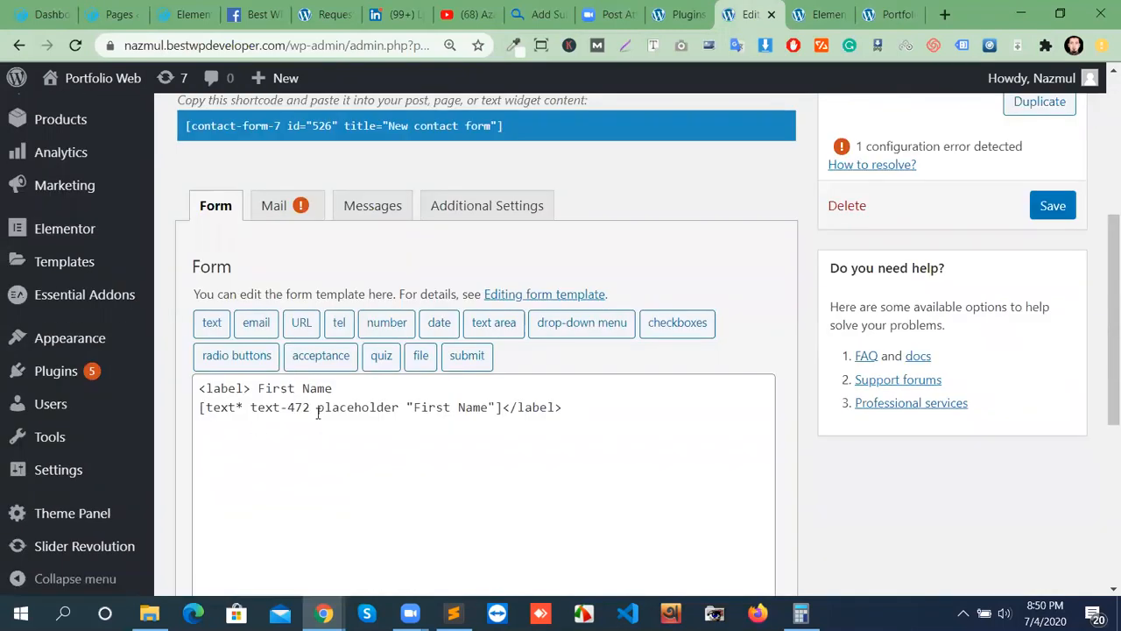
# Insert a required email field tag with placeholder 'email' below the First Name label.
pyautogui.click(587, 416)
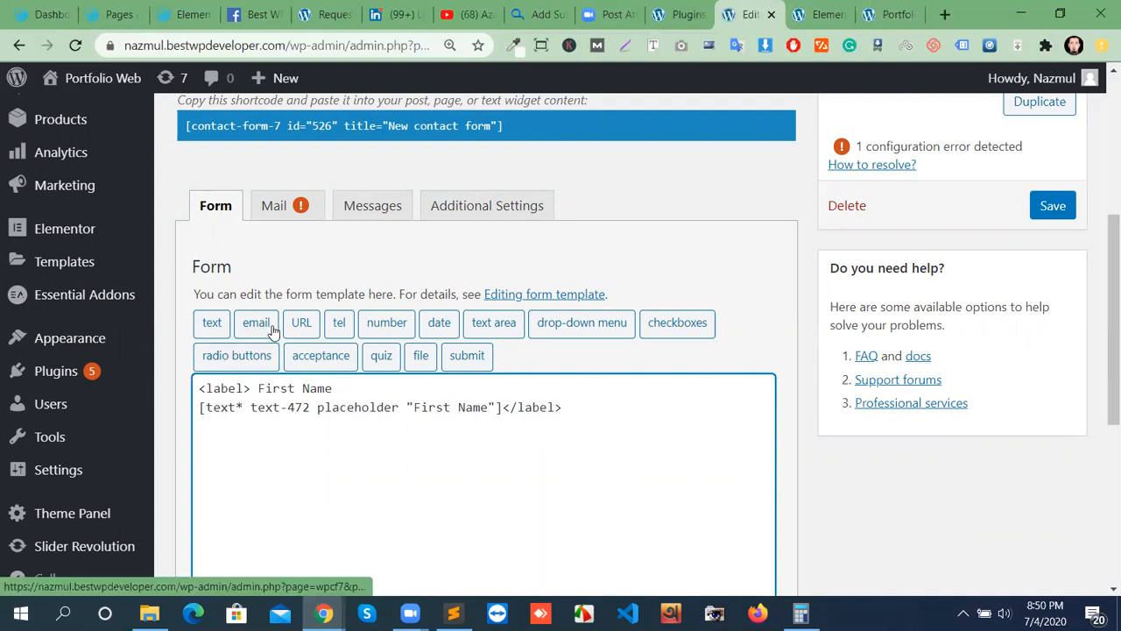
pyautogui.click(261, 326)
pyautogui.click(340, 195)
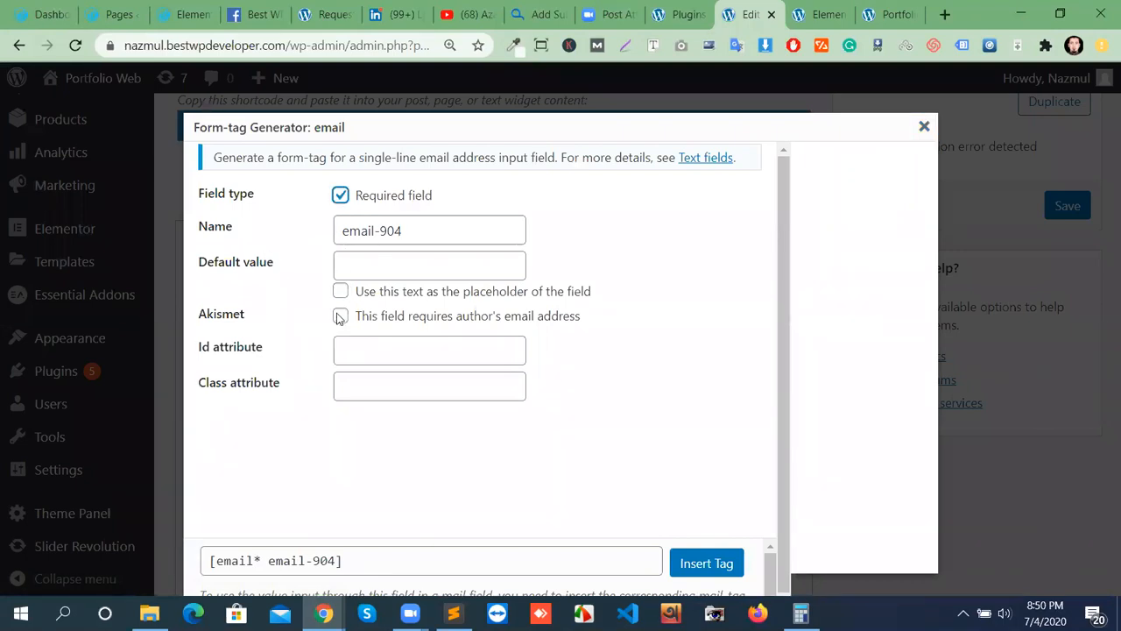
pyautogui.click(403, 292)
pyautogui.write('email')
pyautogui.click(701, 563)
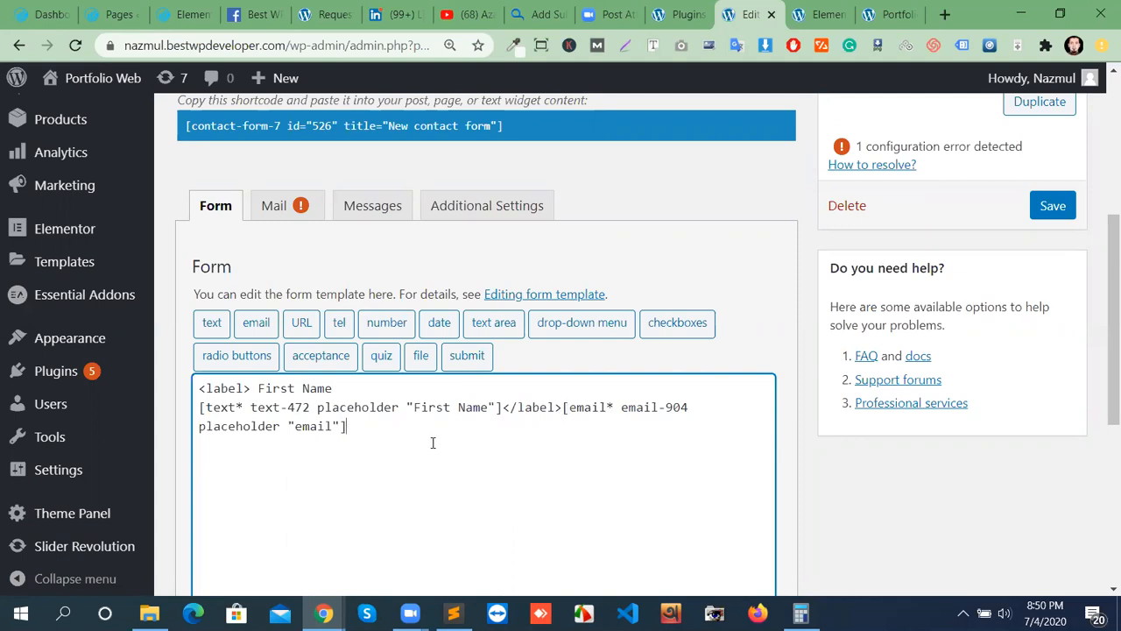
pyautogui.moveTo(564, 406); pyautogui.dragTo(606, 486)
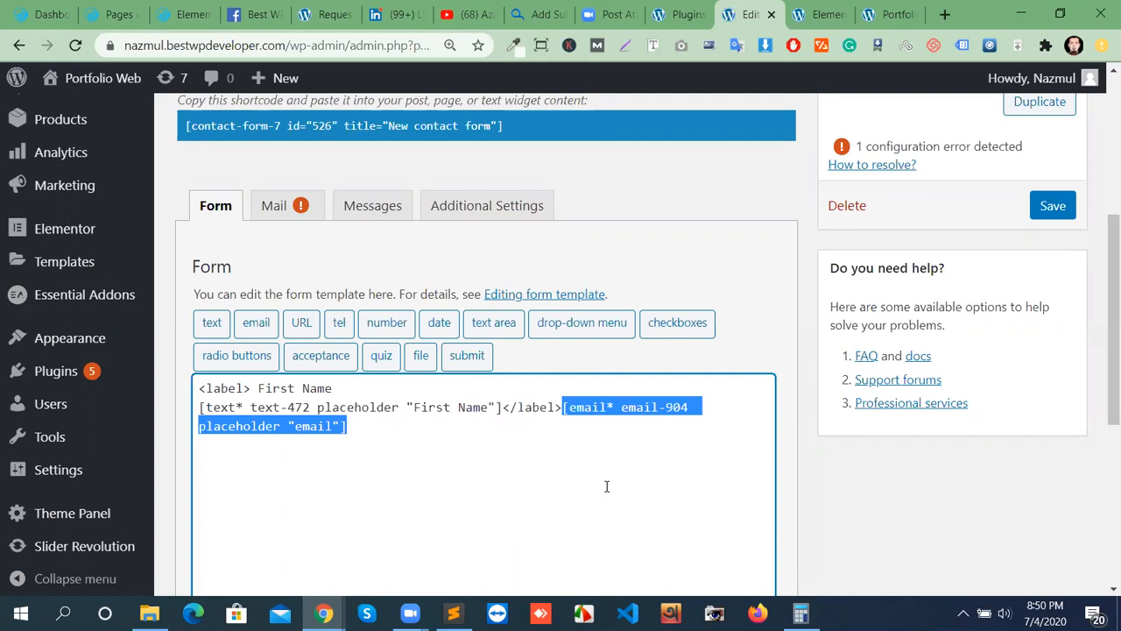
pyautogui.hotkey('ctrl', 'x')
pyautogui.click(619, 453)
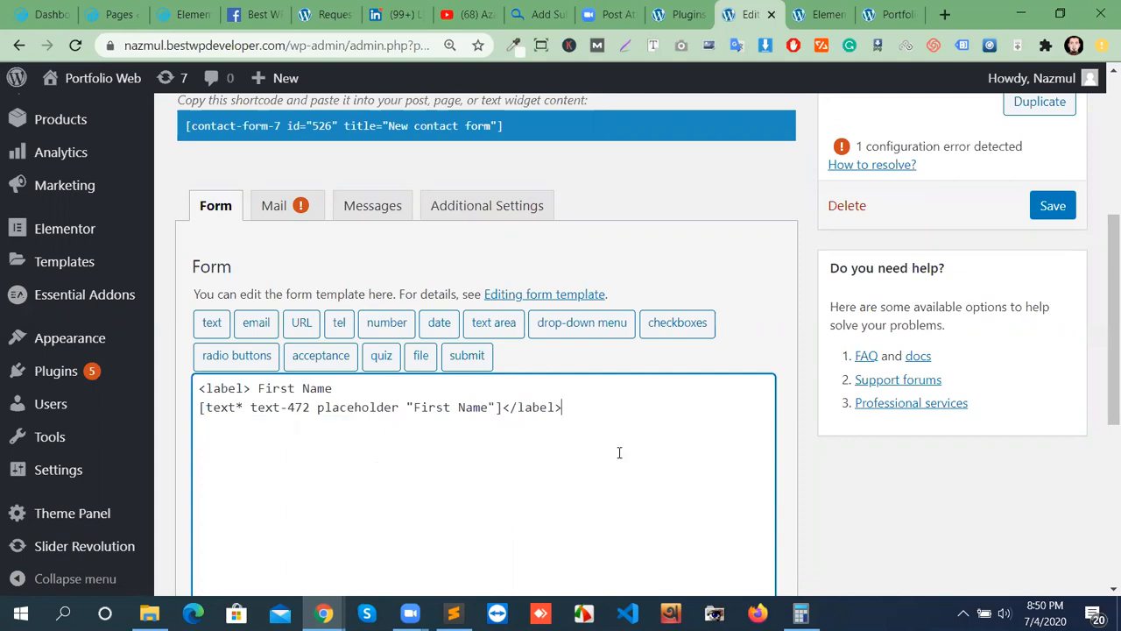
pyautogui.click(258, 323)
pyautogui.scroll(-1, 841, 503)
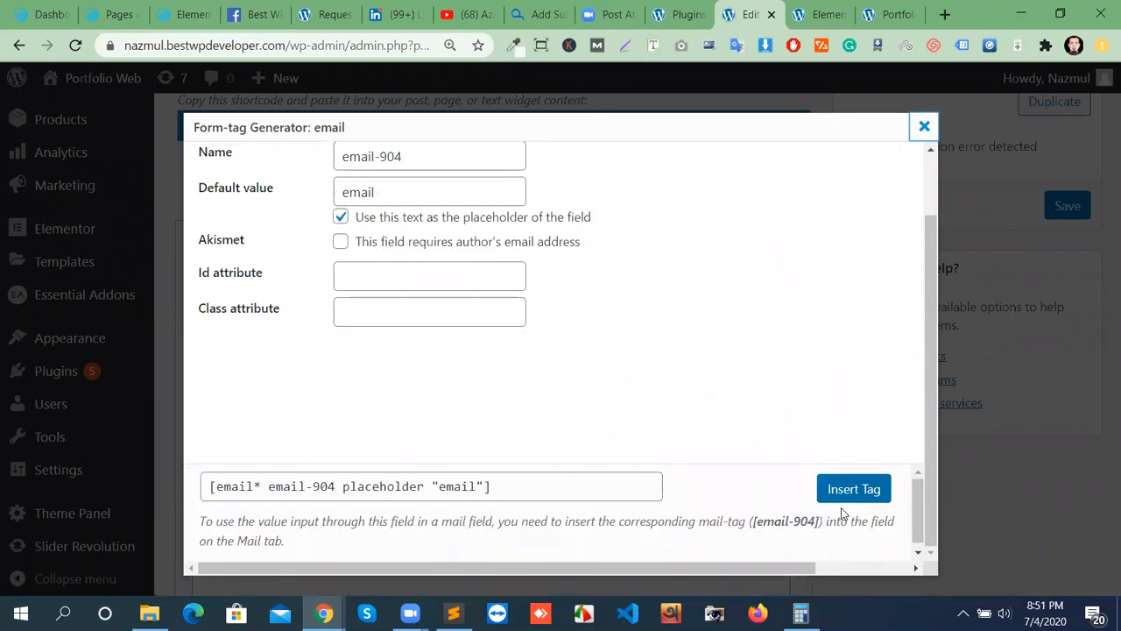
pyautogui.click(847, 490)
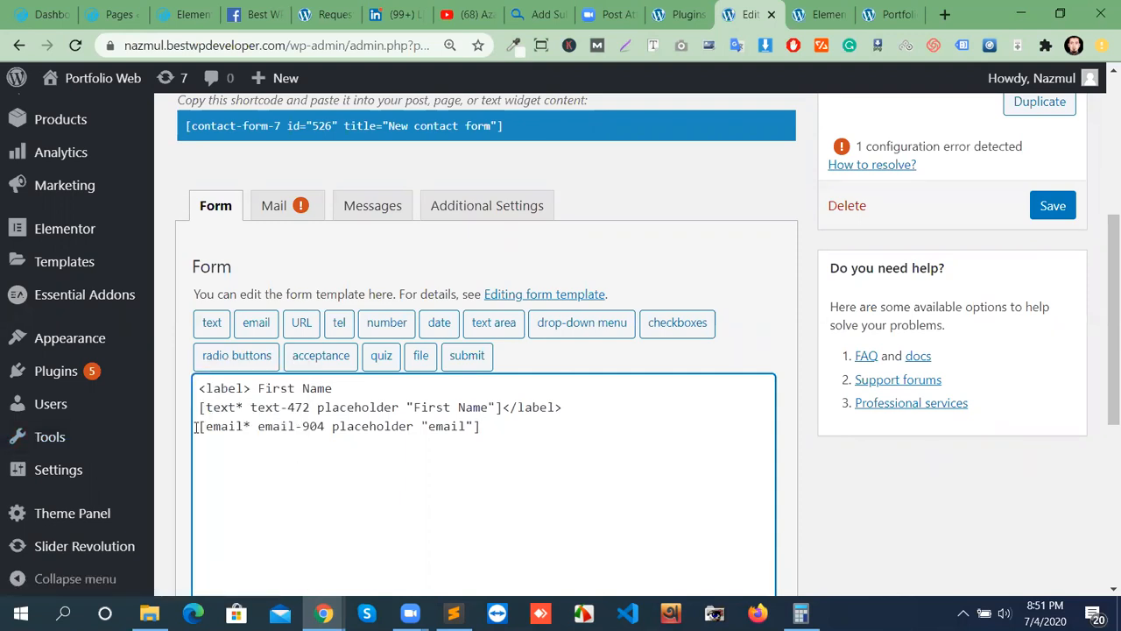
# Wrap the email field in <label>Email … </label> and save the form.
pyautogui.press('Return')
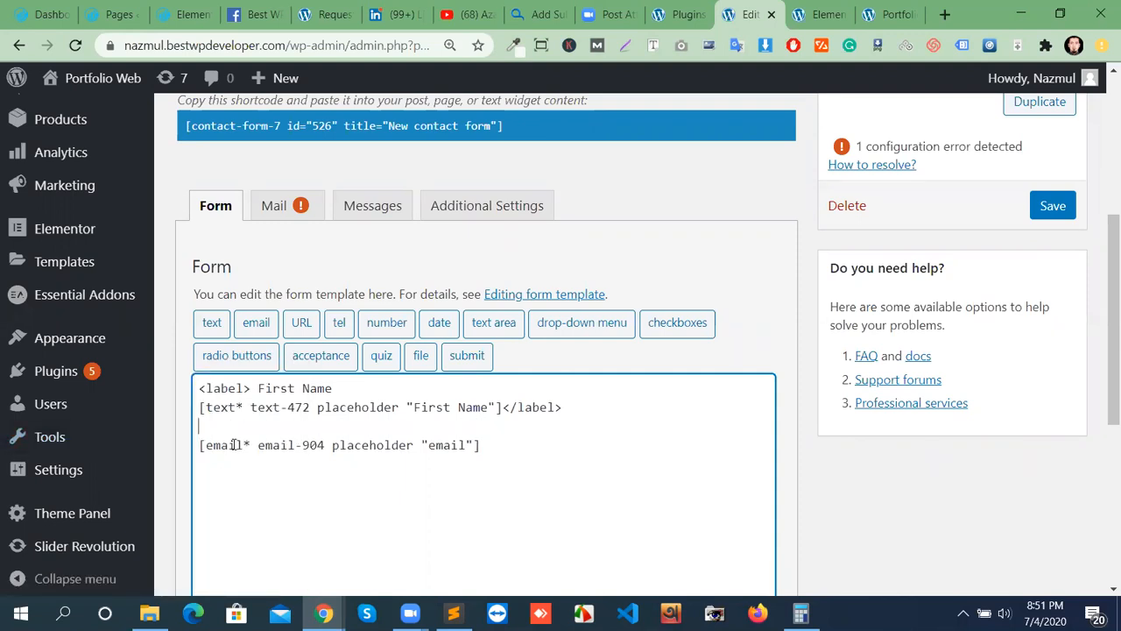
pyautogui.write('<label>Email')
pyautogui.click(511, 465)
pyautogui.write('</ema')
pyautogui.press('BackSpace')
pyautogui.press('BackSpace')
pyautogui.press('BackSpace')
pyautogui.write('labe')
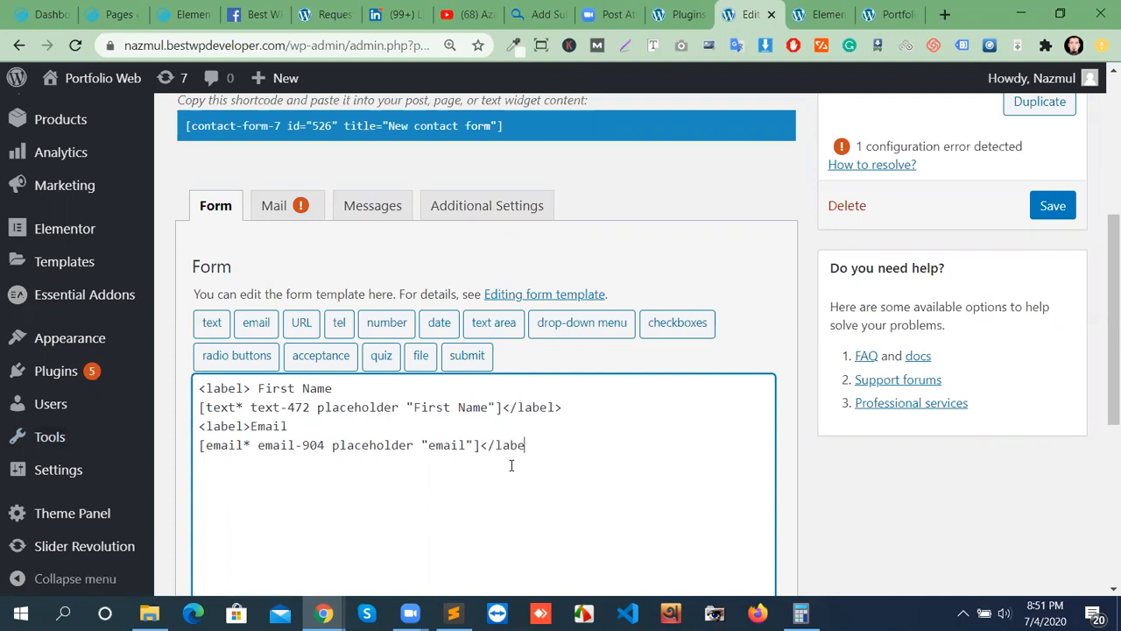
pyautogui.click(1051, 210)
# Reload the preview to check the Email field under First Name, then return to the form editor.
pyautogui.click(823, 14)
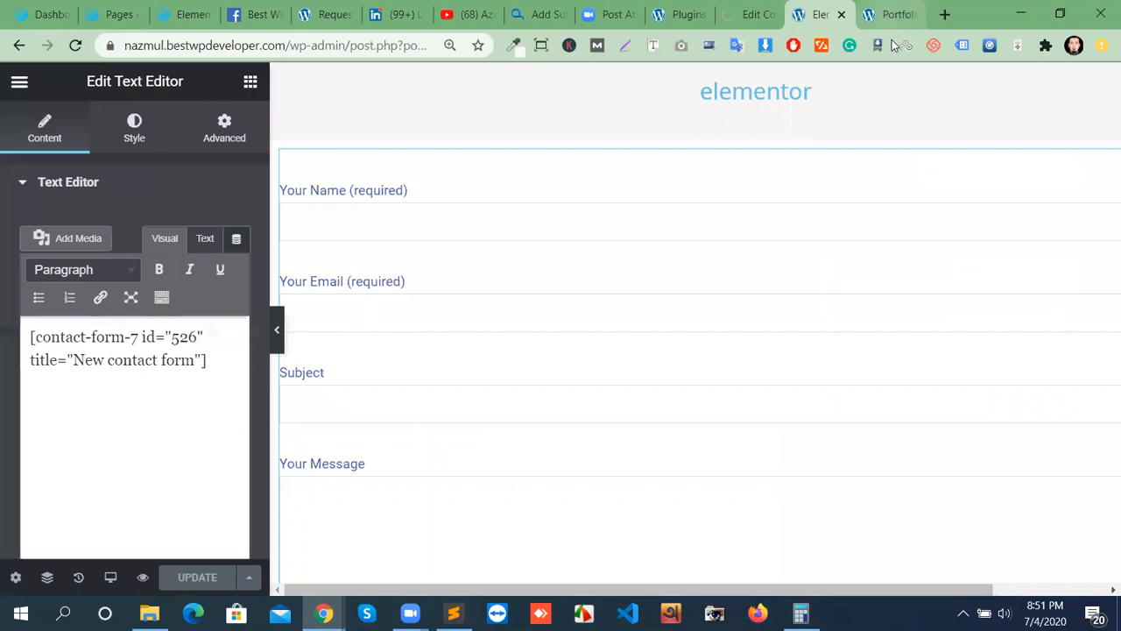
pyautogui.click(889, 14)
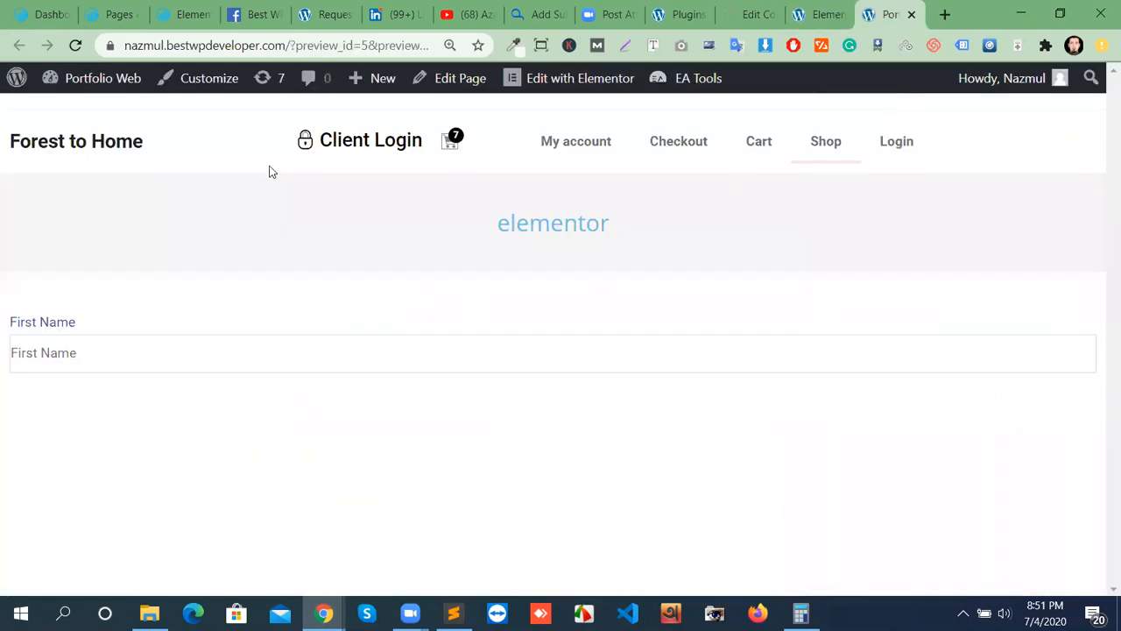
pyautogui.click(76, 44)
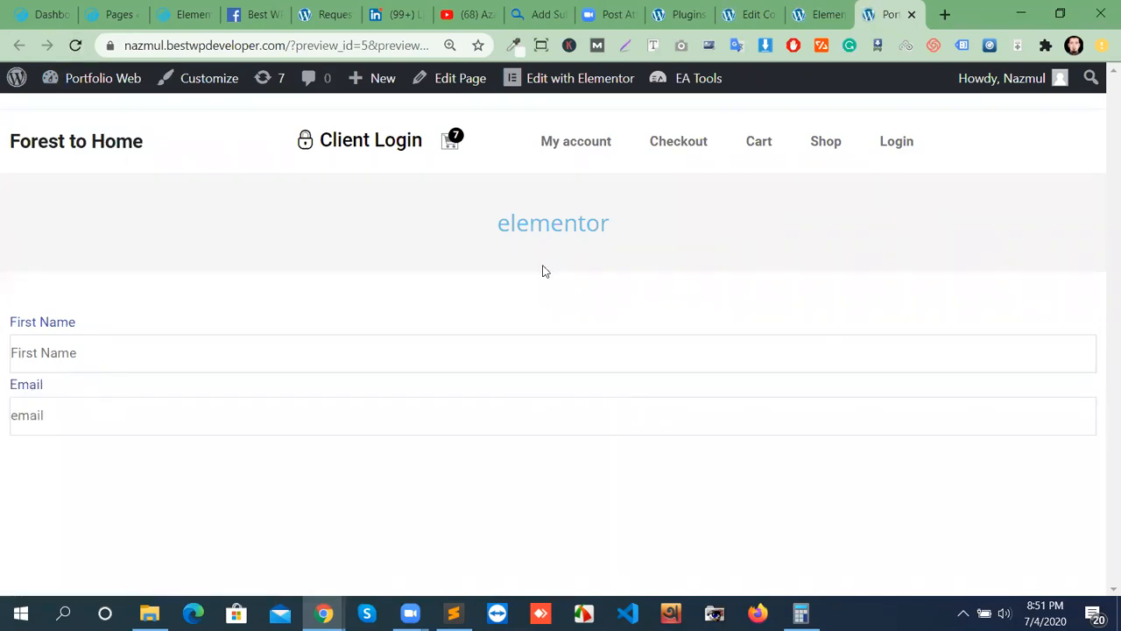
pyautogui.click(819, 15)
pyautogui.click(755, 17)
pyautogui.scroll(-5, 477, 444)
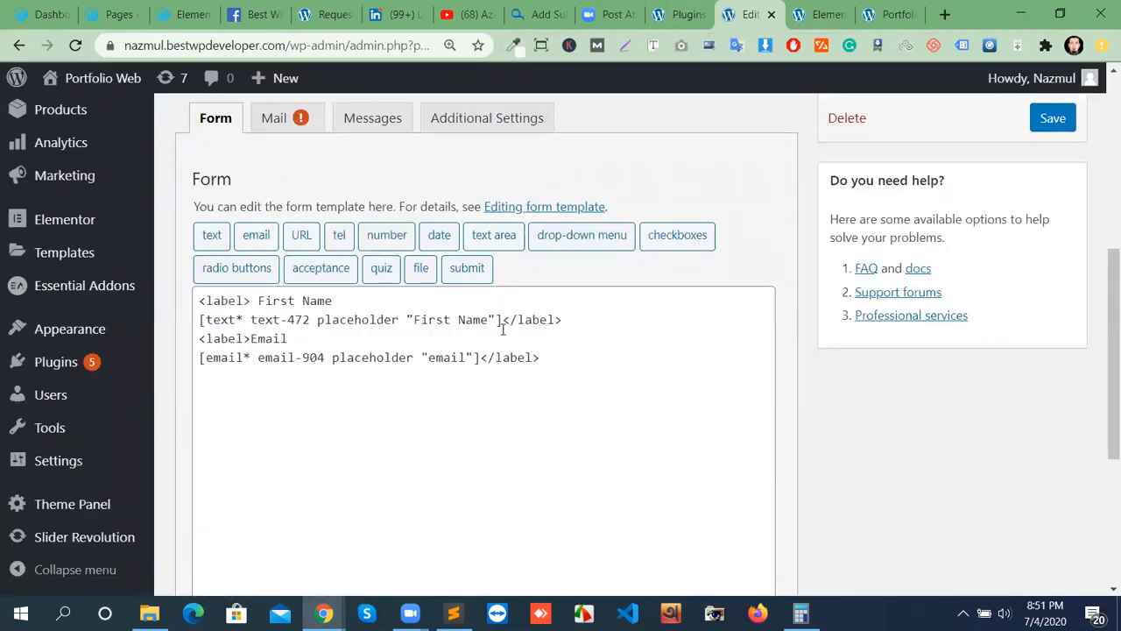
# Delete the "First Name" and "email" placeholder options from the tags and save the form.
pyautogui.moveTo(495, 319); pyautogui.dragTo(320, 324)
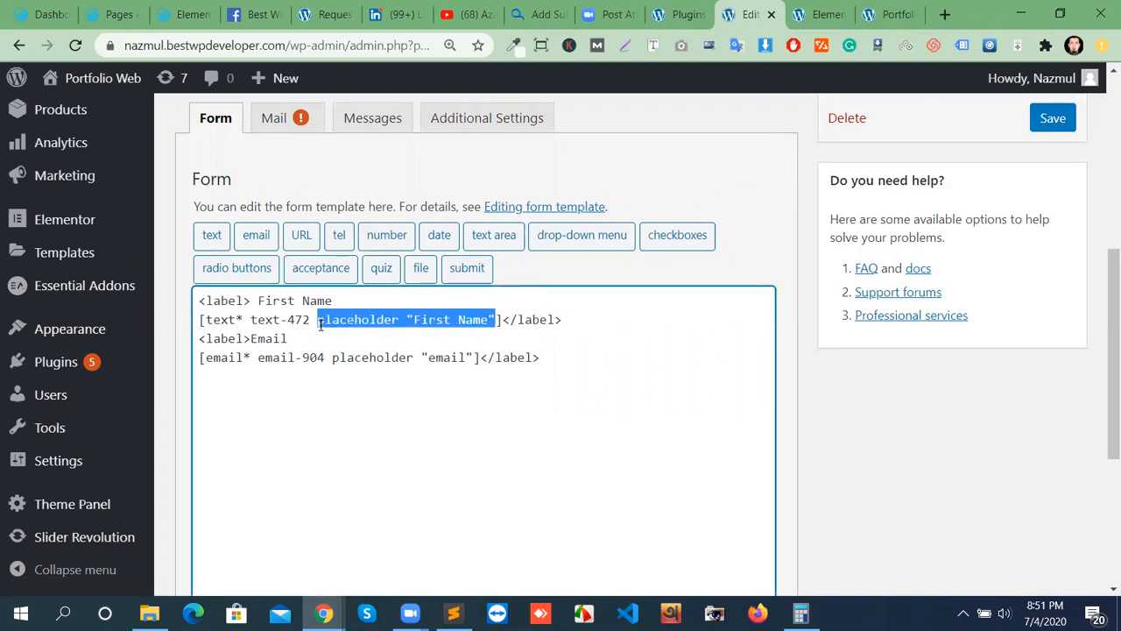
pyautogui.press('BackSpace')
pyautogui.moveTo(474, 357); pyautogui.dragTo(331, 372)
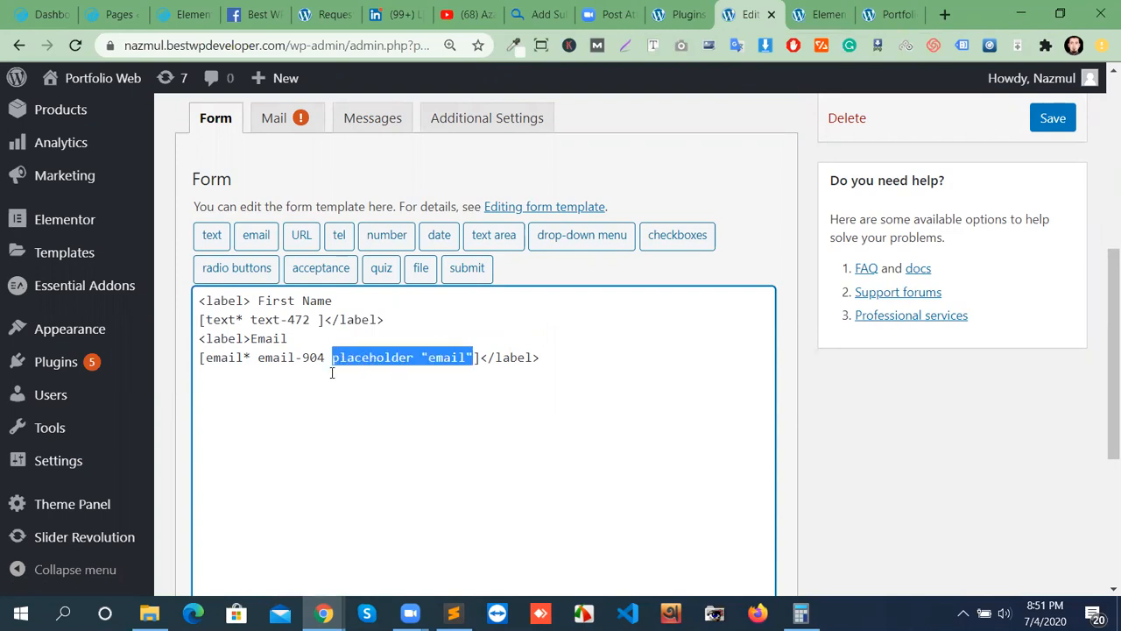
pyautogui.press('BackSpace')
pyautogui.click(1053, 118)
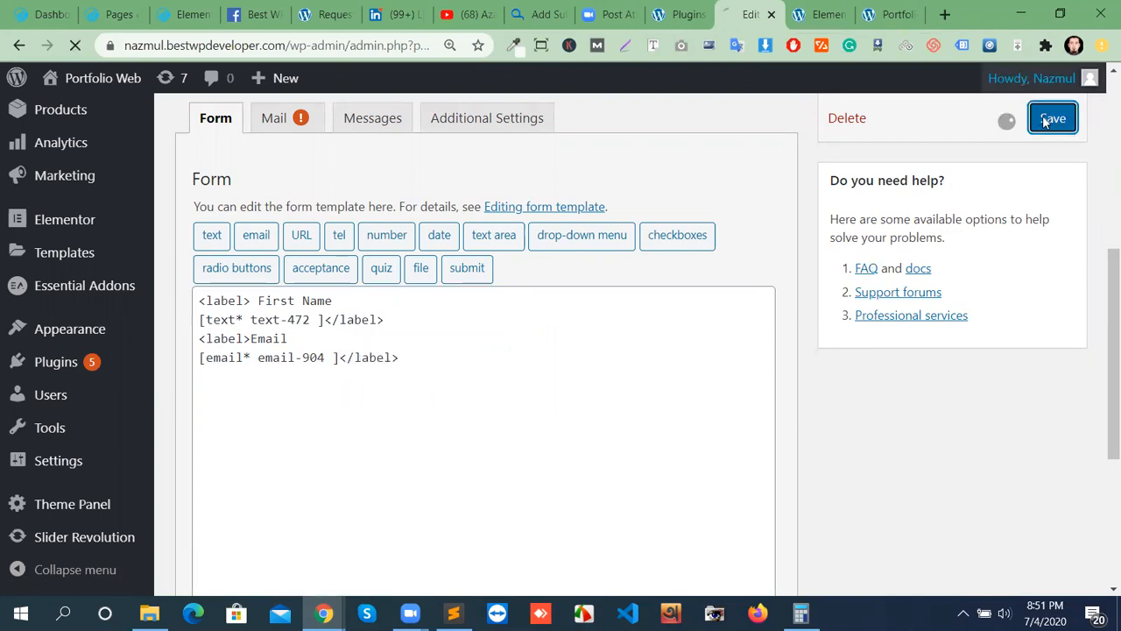
# Reload the page preview to check the fields, then return to the form editor.
pyautogui.click(889, 14)
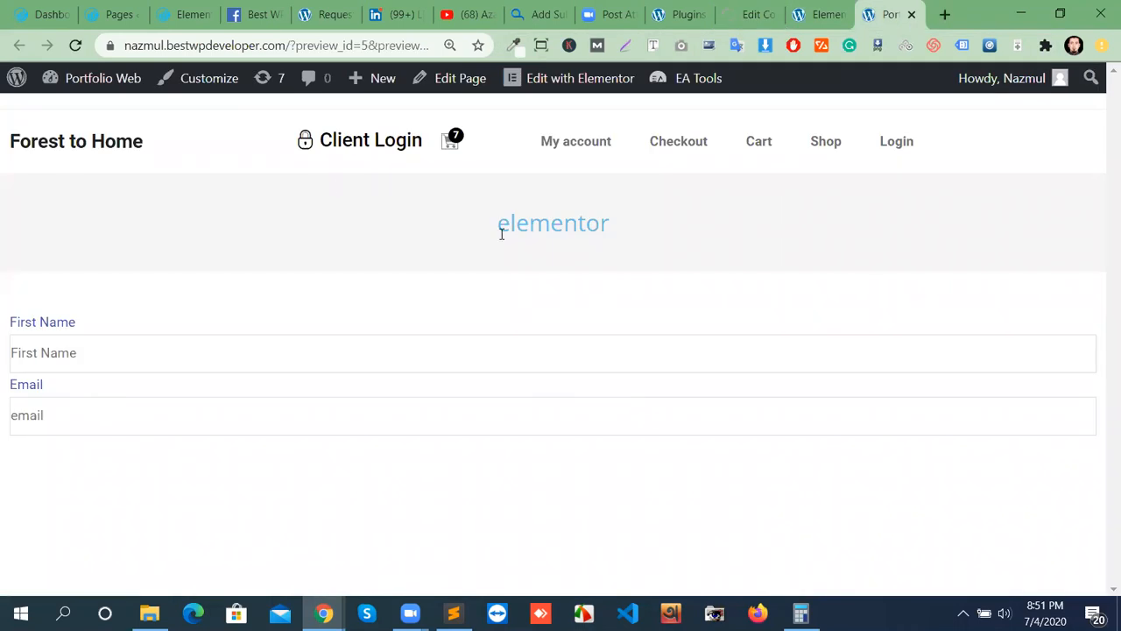
pyautogui.click(76, 46)
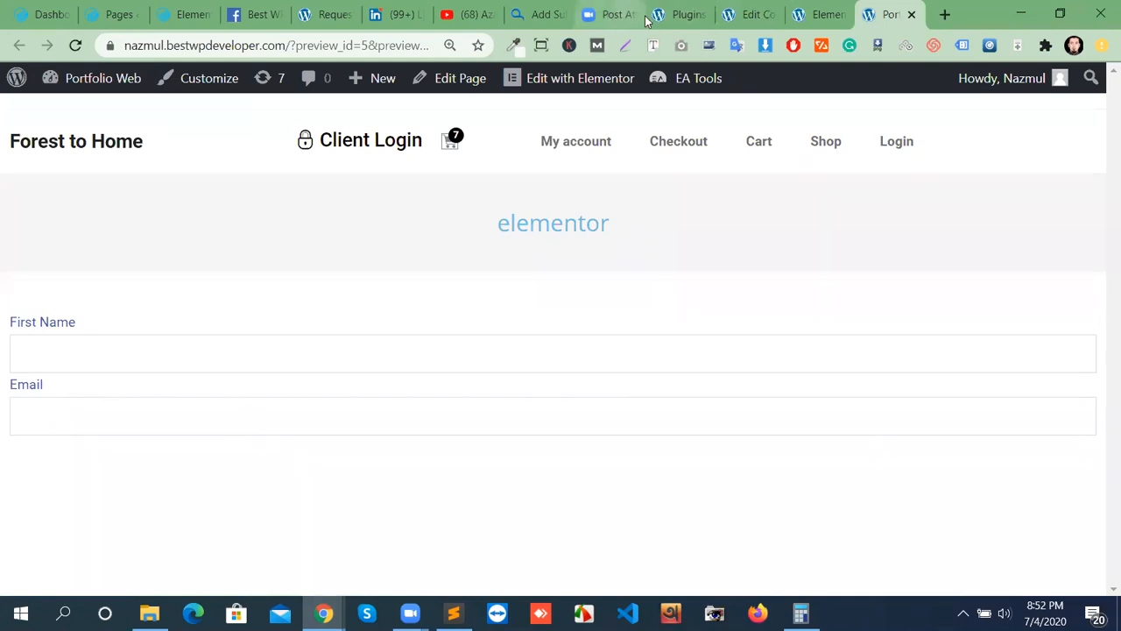
pyautogui.click(753, 15)
pyautogui.scroll(-4, 345, 419)
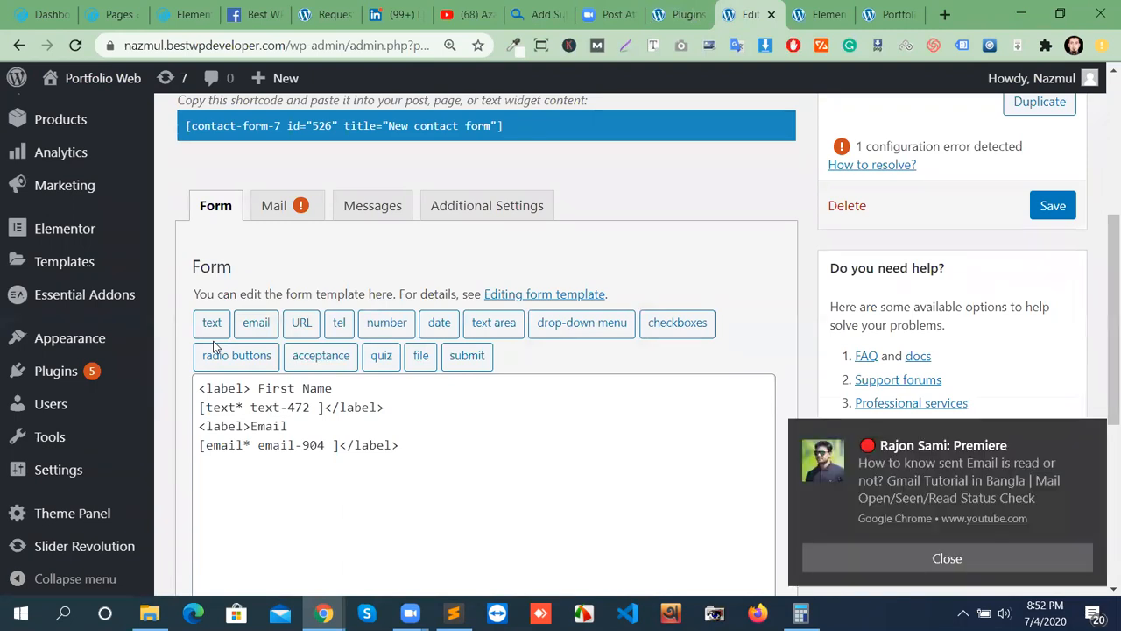
# Insert a required [url* url-757] field tag on its own line below the Email field.
pyautogui.click(1089, 437)
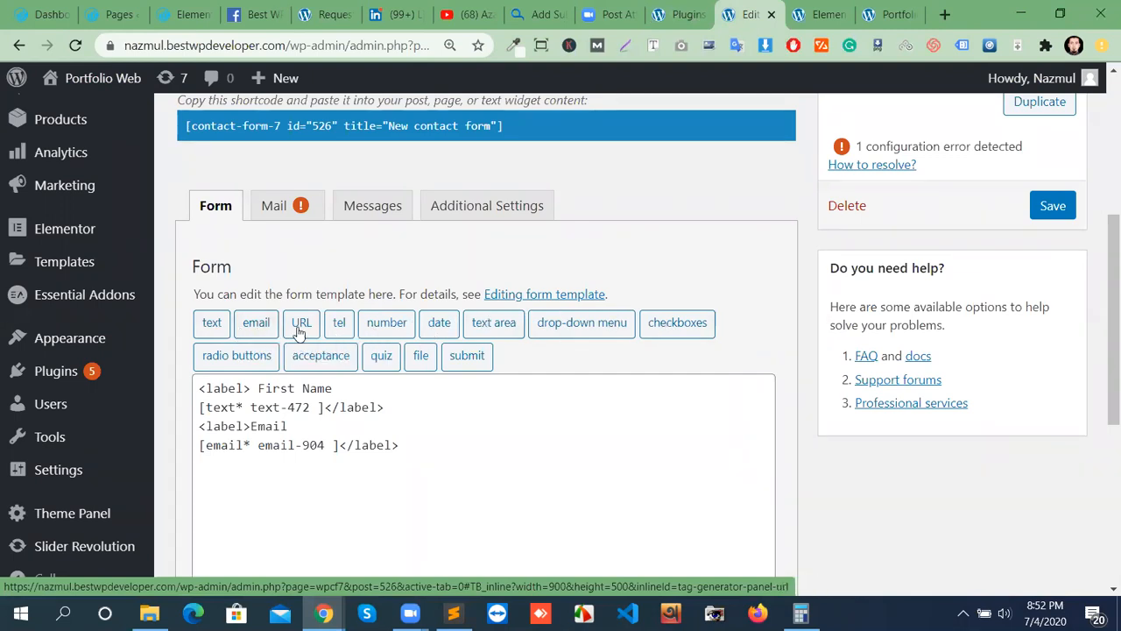
pyautogui.click(307, 465)
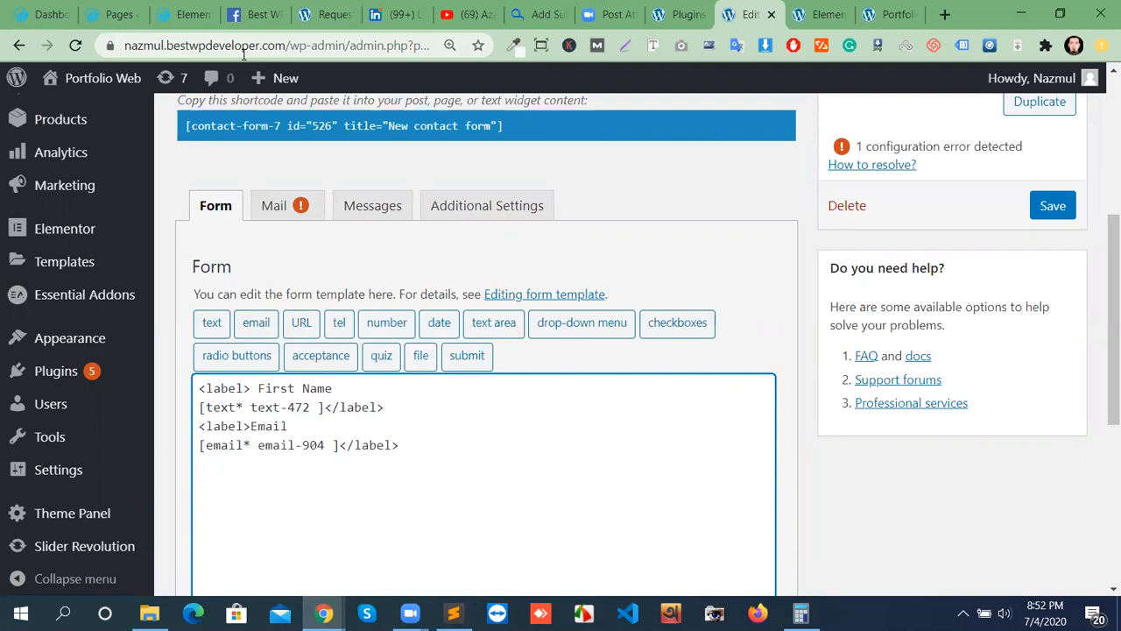
pyautogui.click(289, 316)
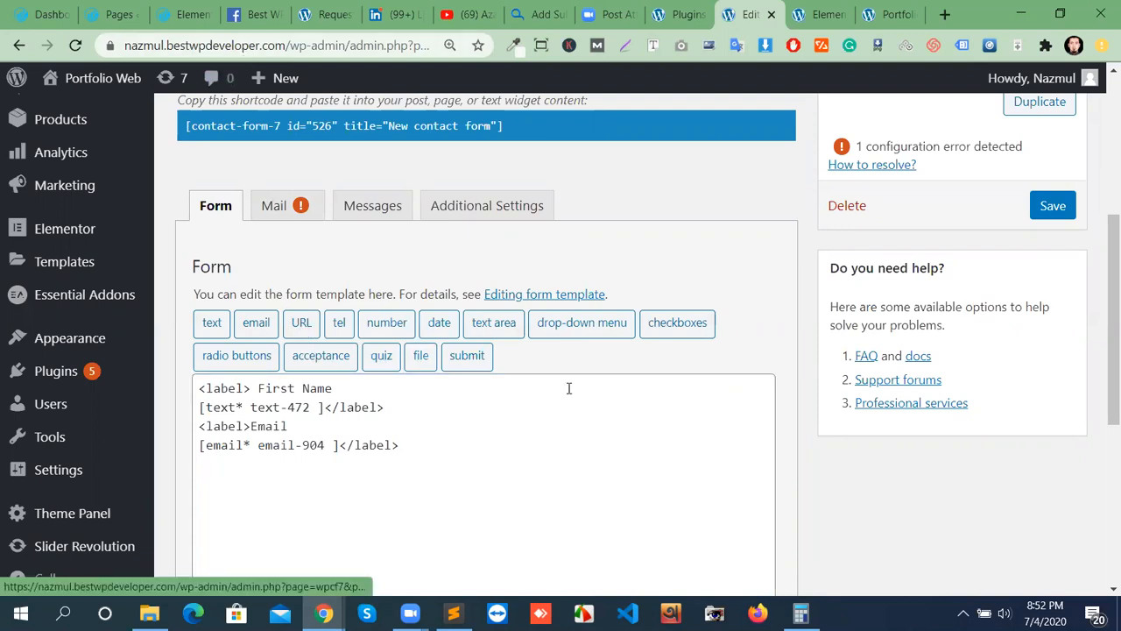
pyautogui.click(341, 196)
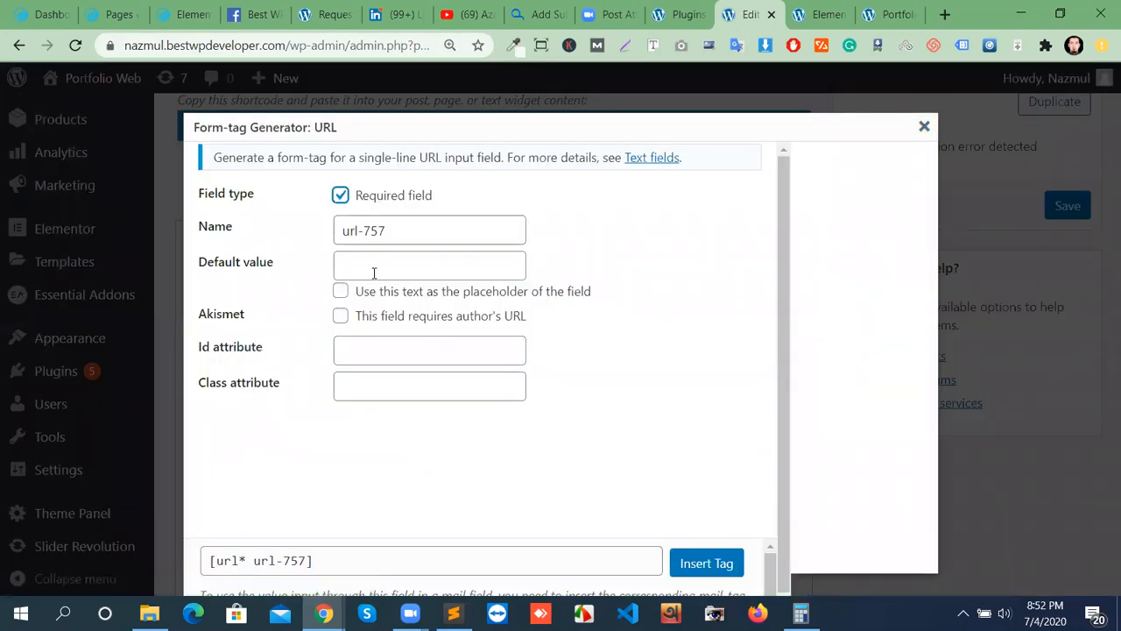
pyautogui.click(374, 273)
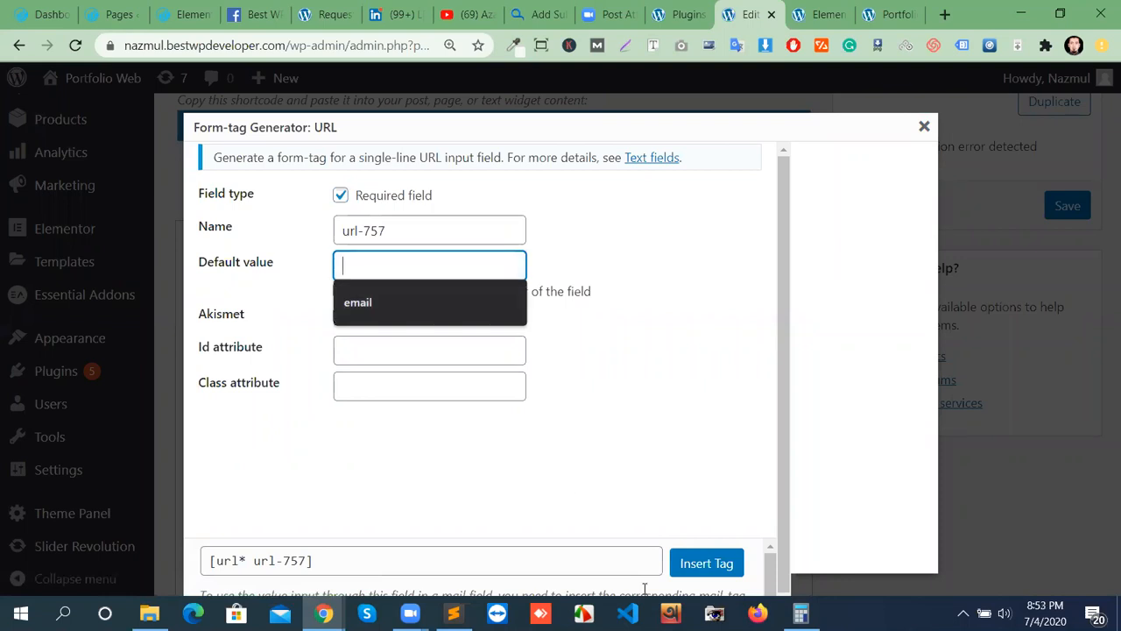
pyautogui.click(713, 565)
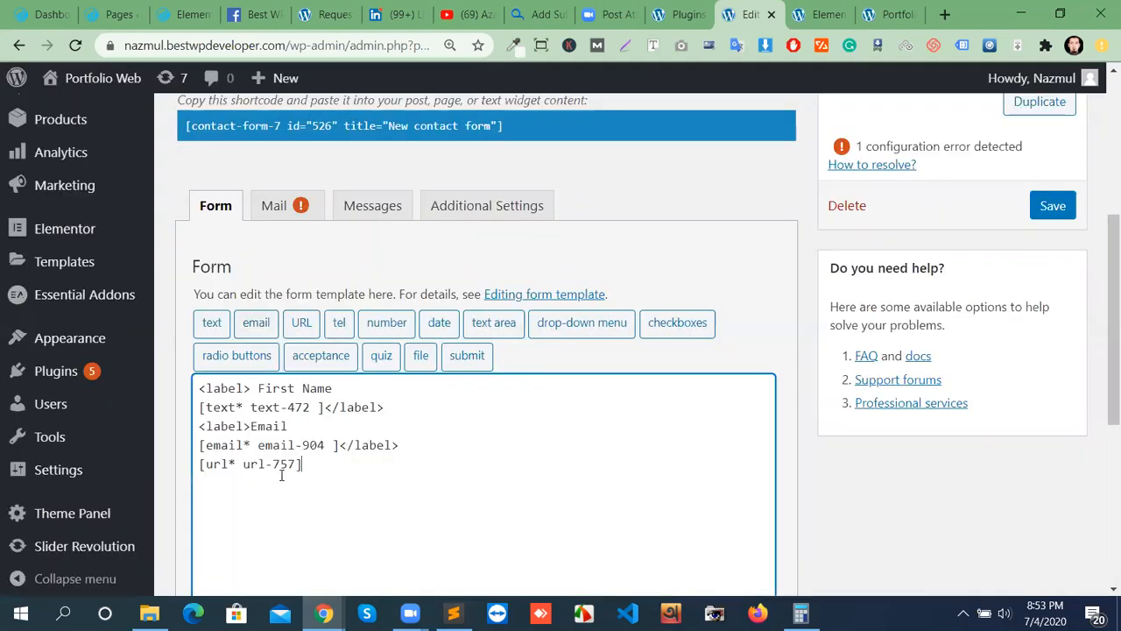
pyautogui.click(203, 463)
pyautogui.press('Return')
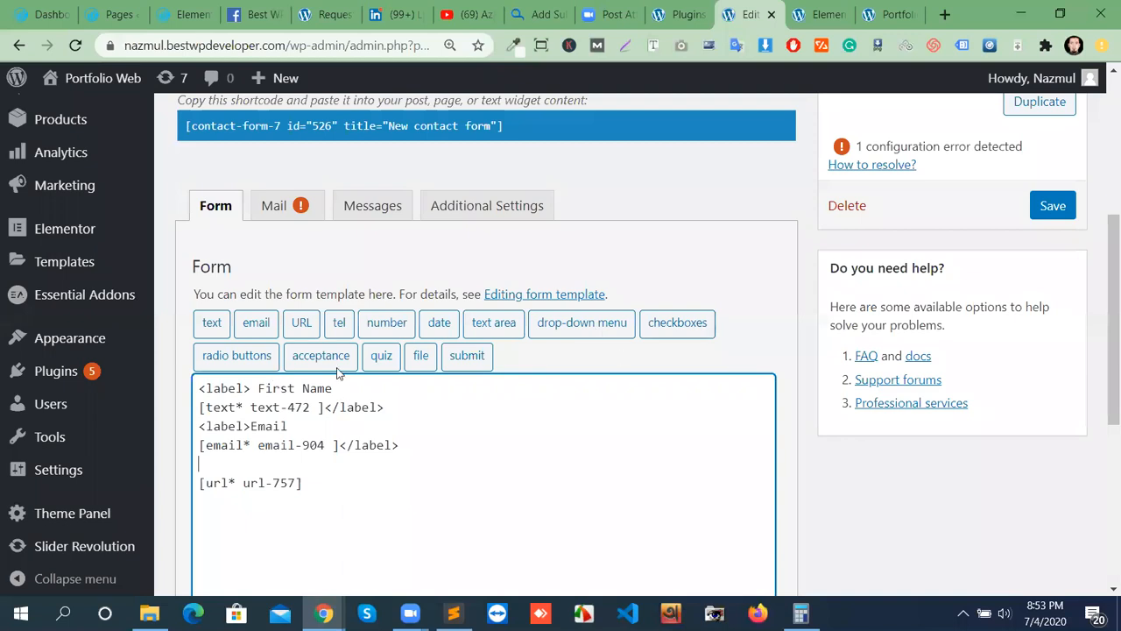
# Insert an email field tag into the form, then select and delete the stray tag.
pyautogui.click(255, 323)
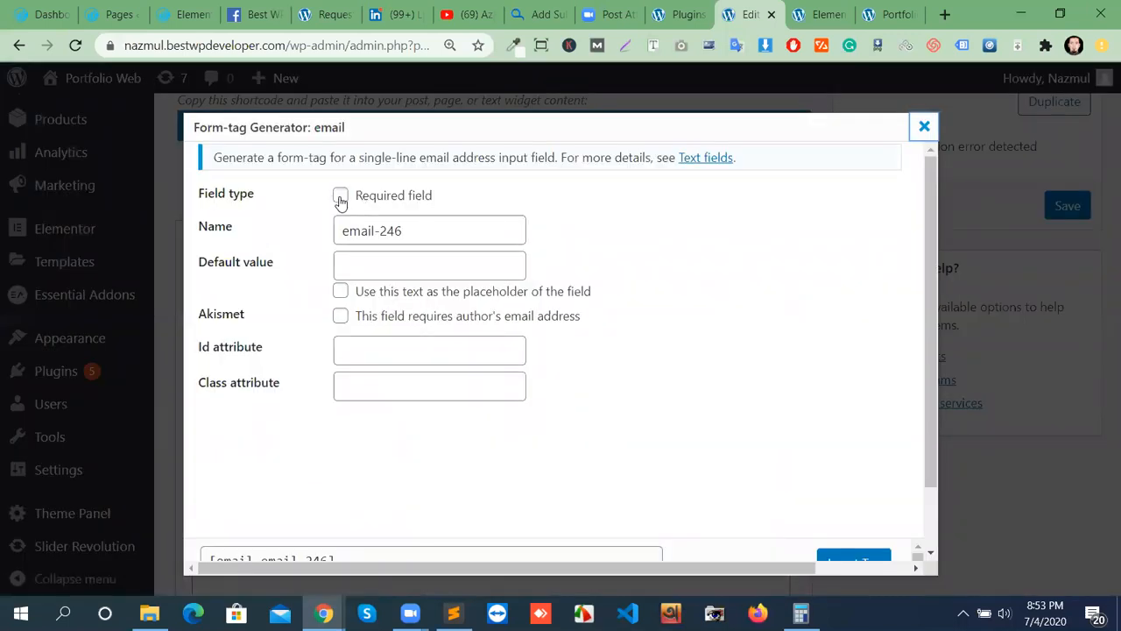
pyautogui.scroll(-1, 737, 414)
pyautogui.click(845, 490)
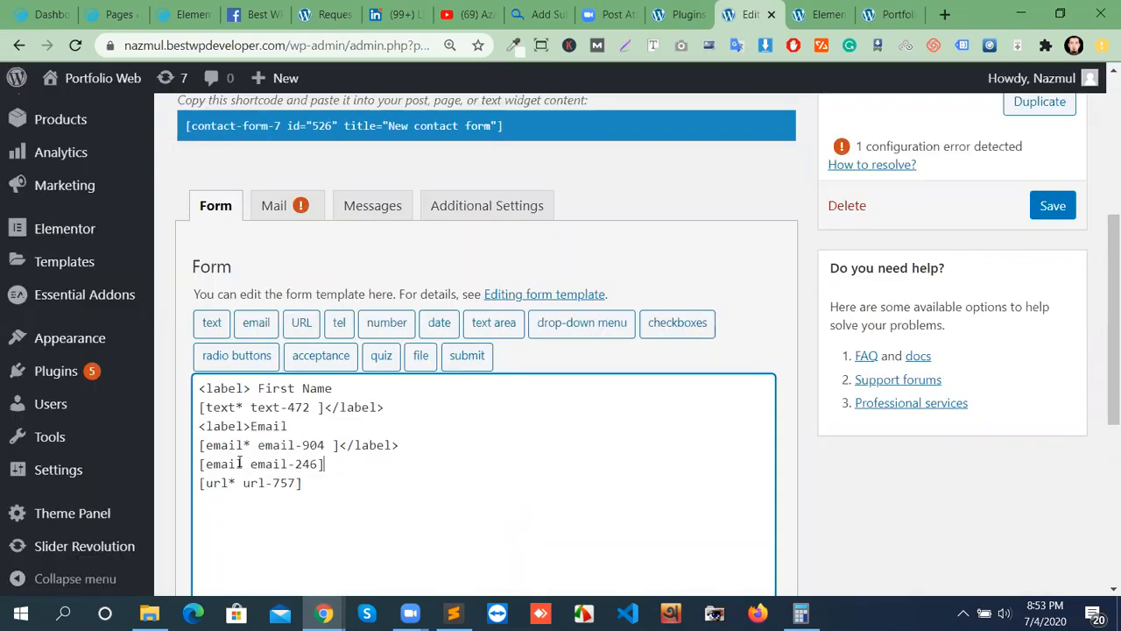
pyautogui.moveTo(330, 463); pyautogui.dragTo(194, 463)
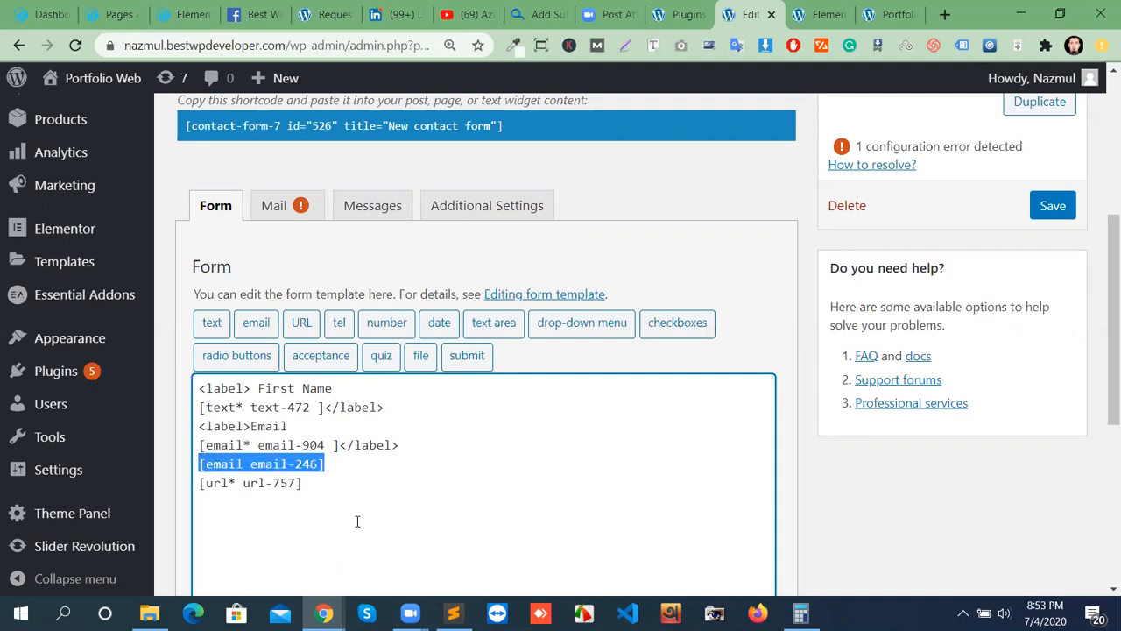
pyautogui.press('BackSpace')
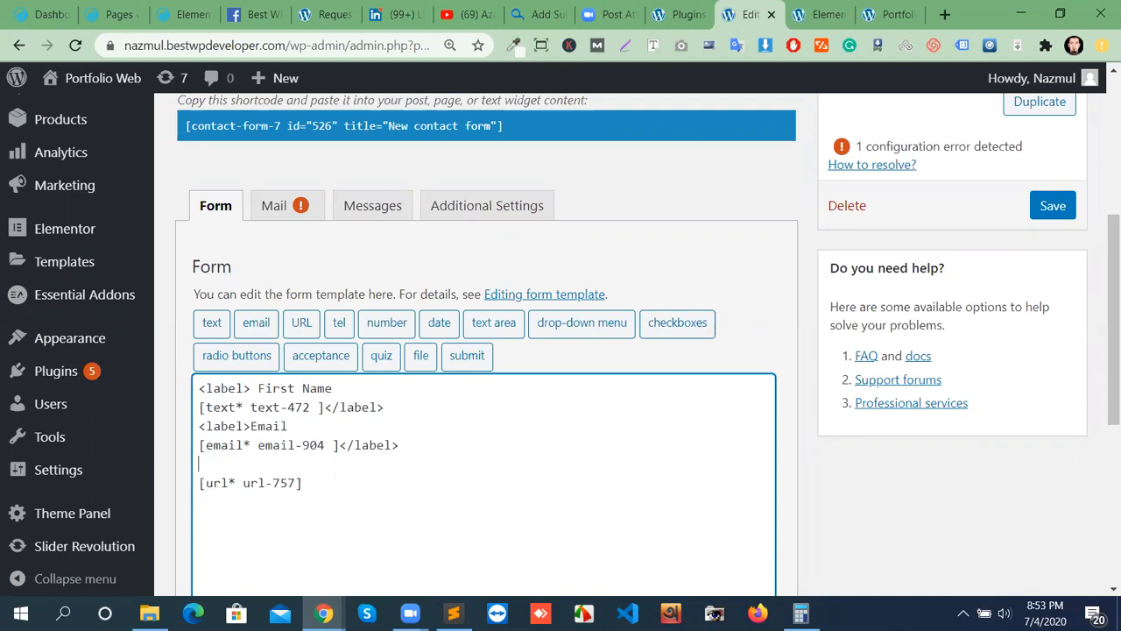
# Wrap the [url* url-757] tag in a 'Website Link' label, save the form and view the preview.
pyautogui.write('labe')
pyautogui.write('U')
pyautogui.write('Web')
pyautogui.write('sist')
pyautogui.write('te Li')
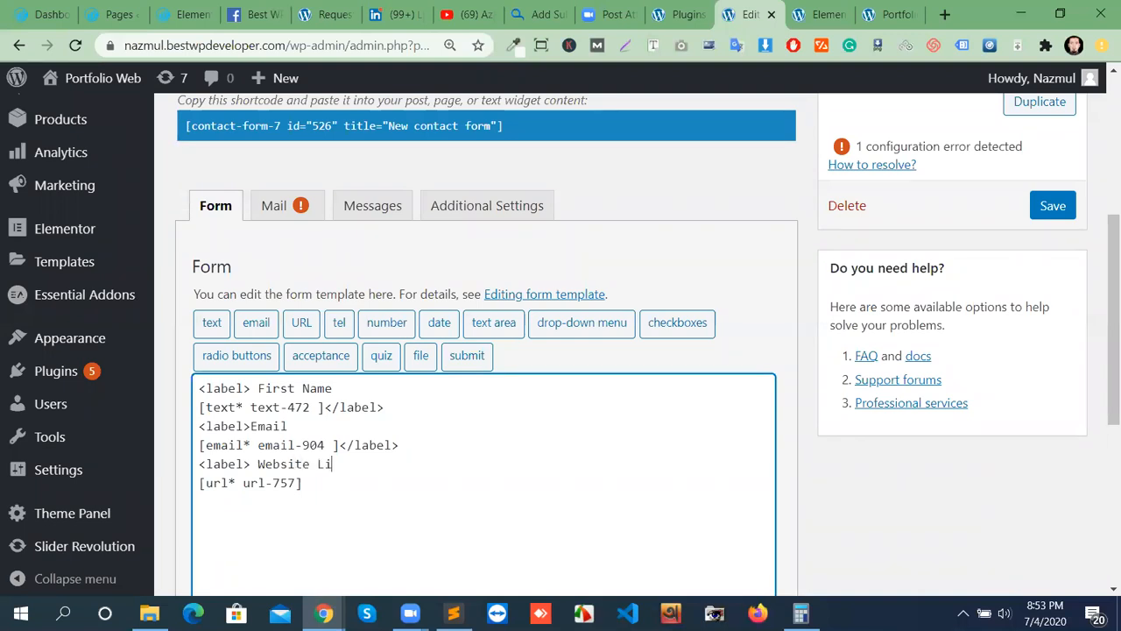
pyautogui.write('nk')
pyautogui.click(315, 492)
pyautogui.write('</label>')
pyautogui.click(1054, 206)
pyautogui.click(885, 14)
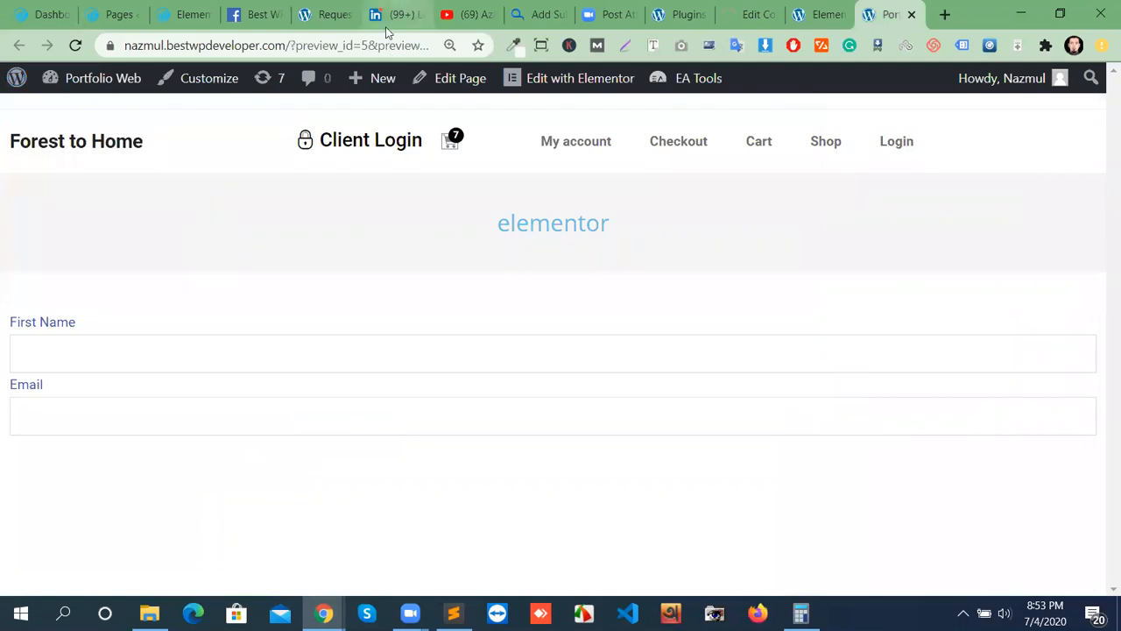
# Reload the preview and enter test text in the new Website Link field.
pyautogui.click(77, 47)
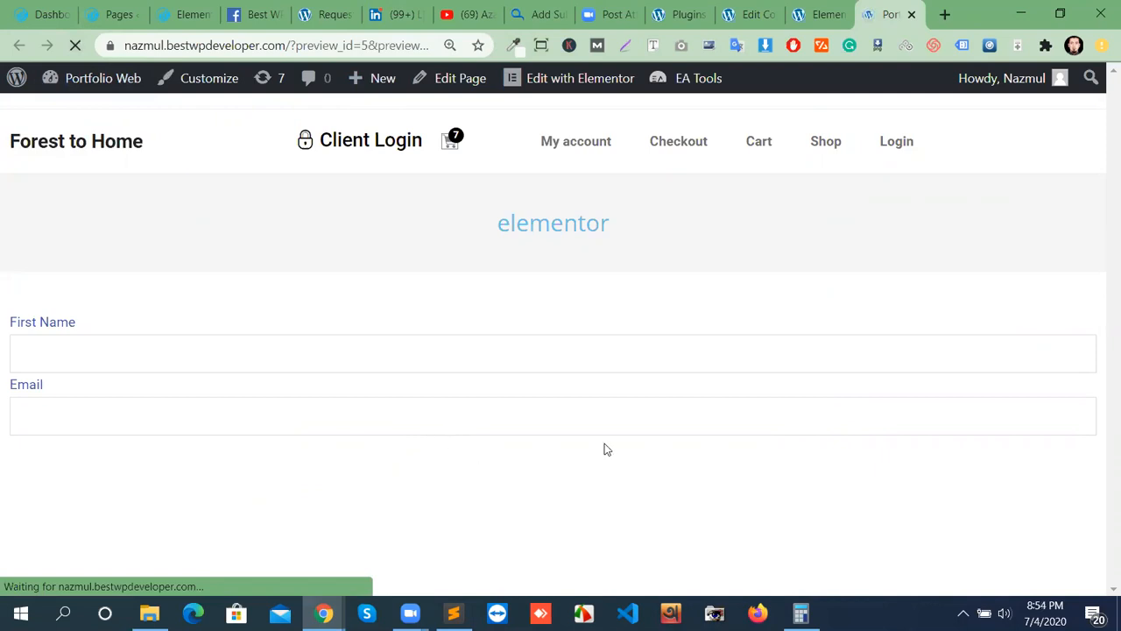
pyautogui.click(198, 477)
pyautogui.write('dxafgjldkgjmdalhk')
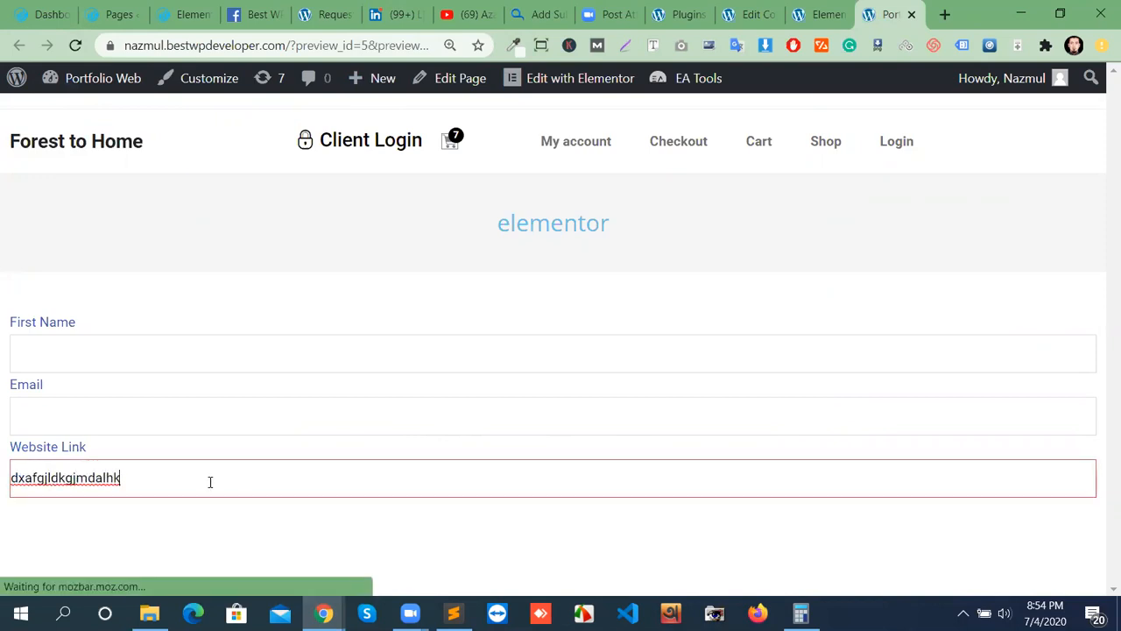
pyautogui.click(187, 529)
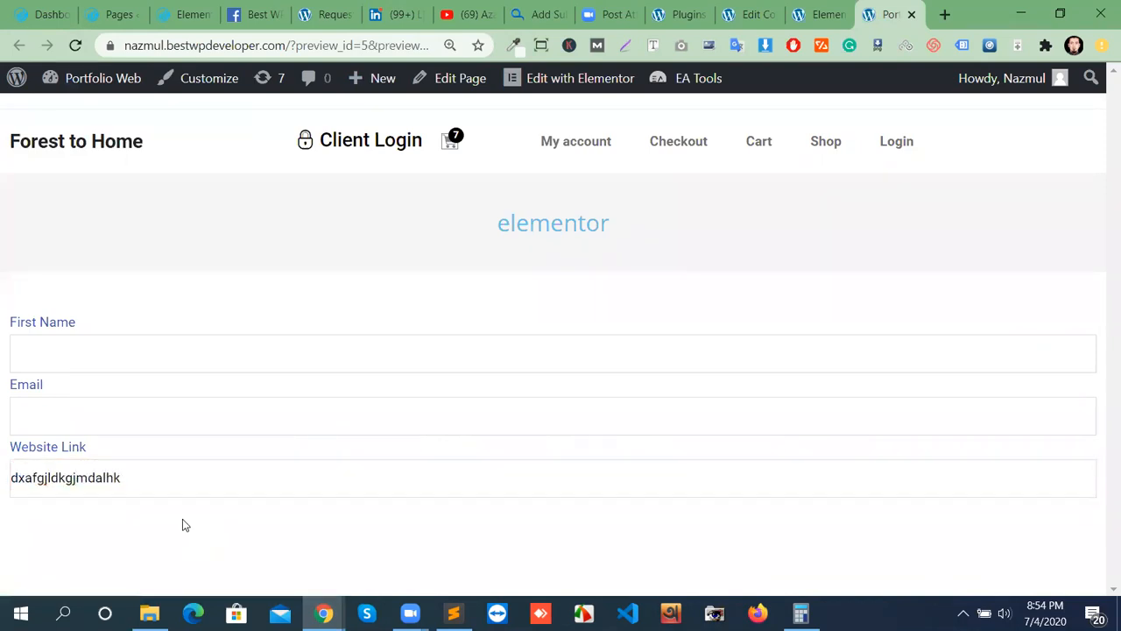
pyautogui.click(152, 480)
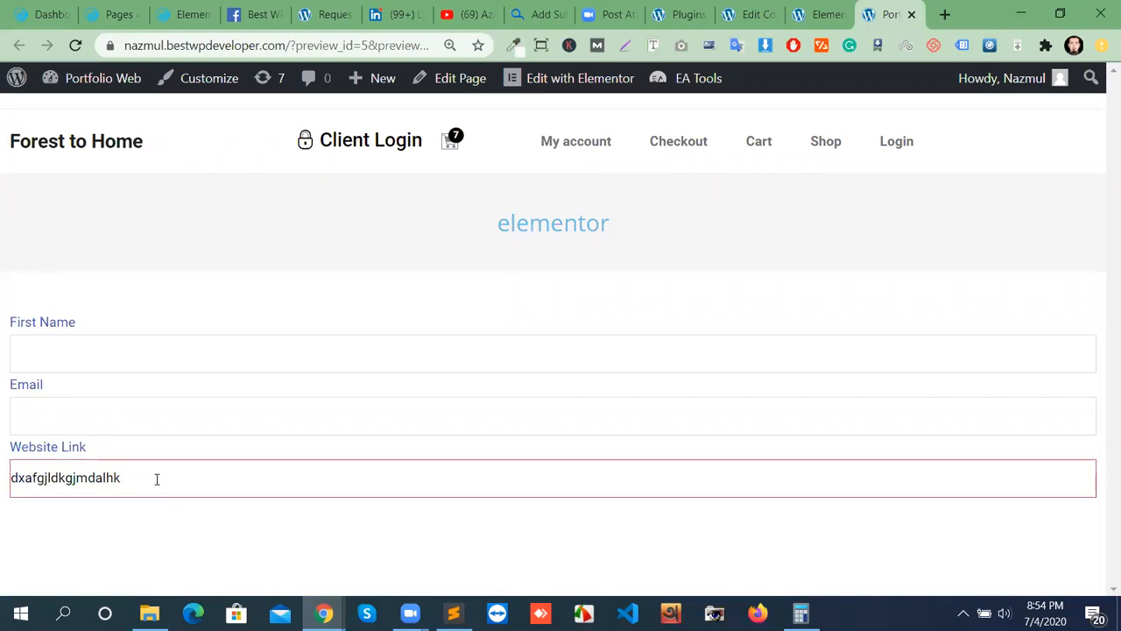
# Enter test text into the Email and First Name fields.
pyautogui.click(189, 414)
pyautogui.write('sefsadga')
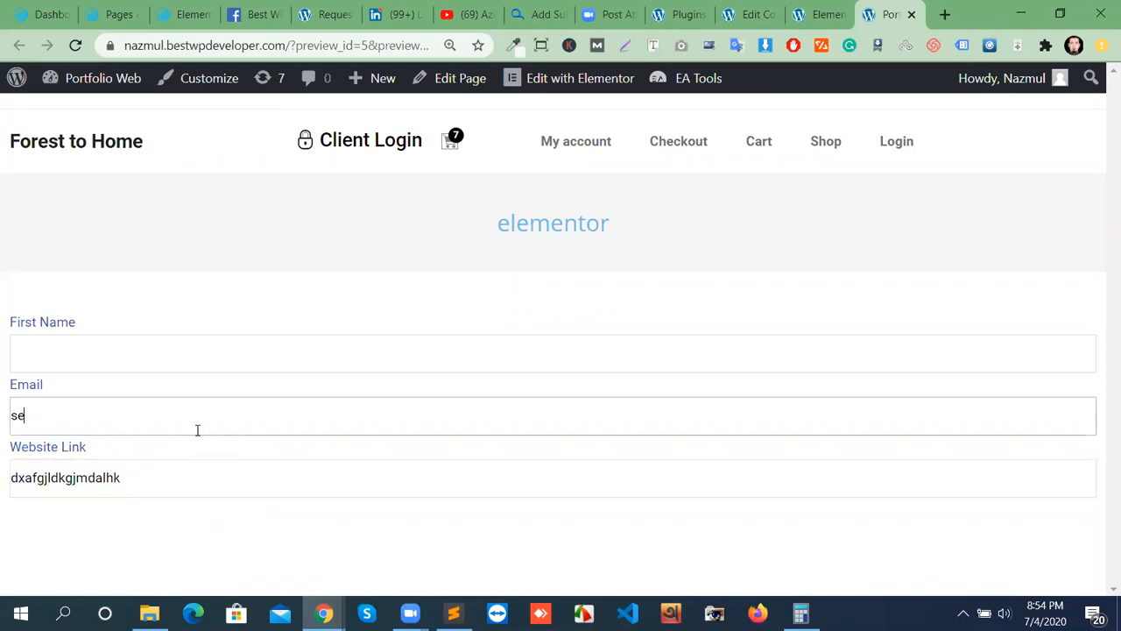
pyautogui.click(167, 328)
pyautogui.write('dfhgdfth')
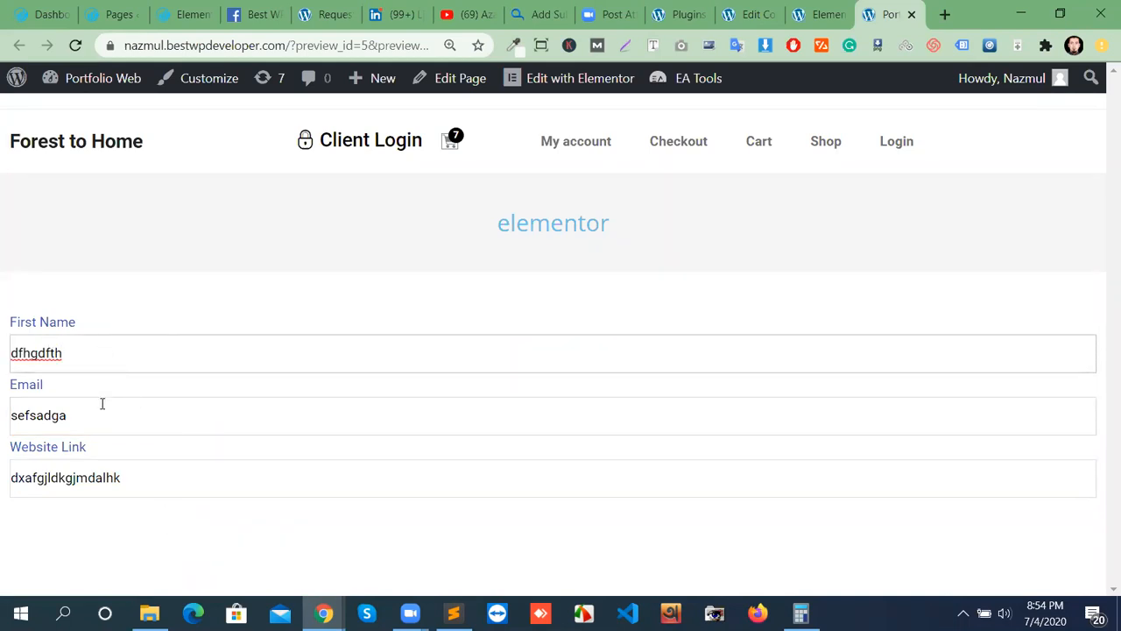
pyautogui.write('sdfdfgd')
pyautogui.click(150, 415)
pyautogui.write('dsgdafh')
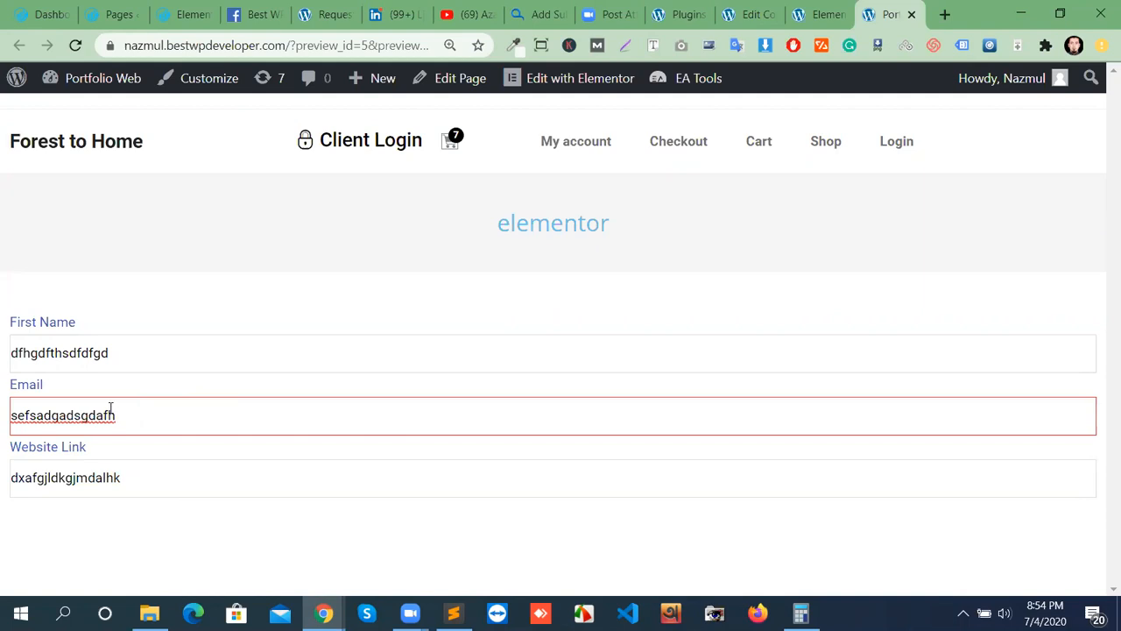
pyautogui.click(115, 359)
pyautogui.write('dshgsfdgjfds')
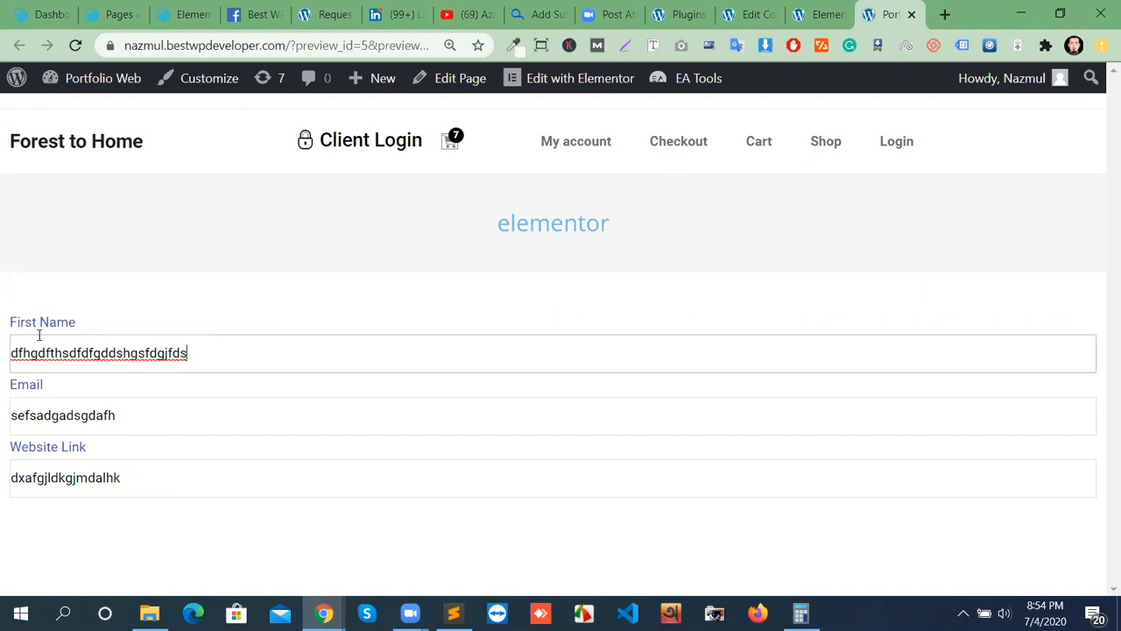
# Select the First Name and Email text and clear the Website Link field.
pyautogui.moveTo(201, 353); pyautogui.dragTo(29, 355)
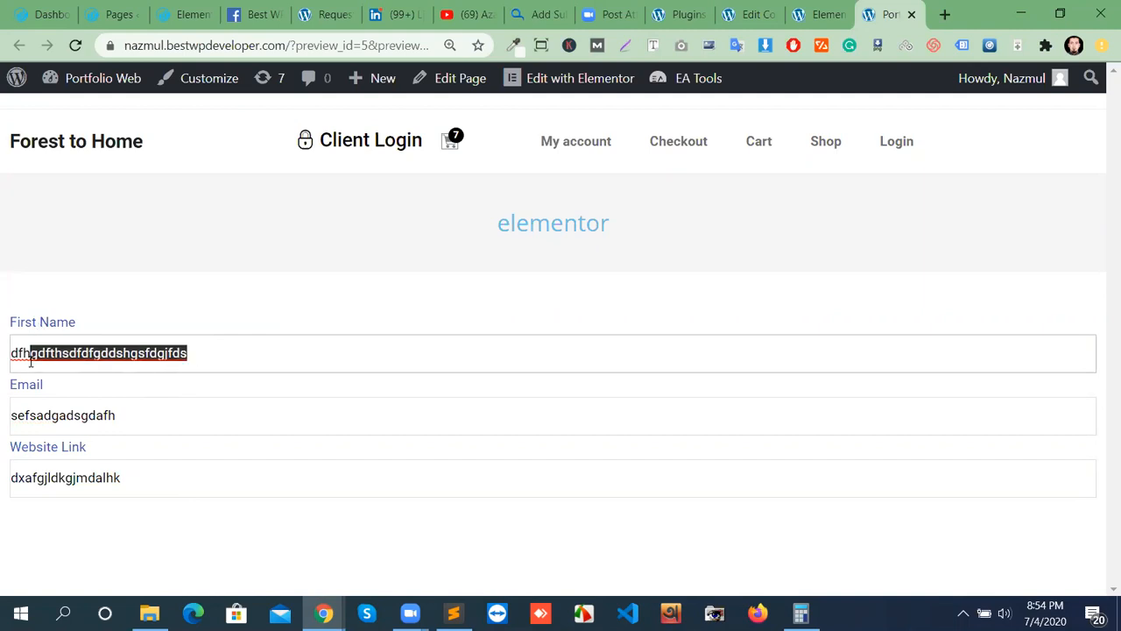
pyautogui.click(117, 415)
pyautogui.moveTo(118, 415); pyautogui.dragTo(4, 415)
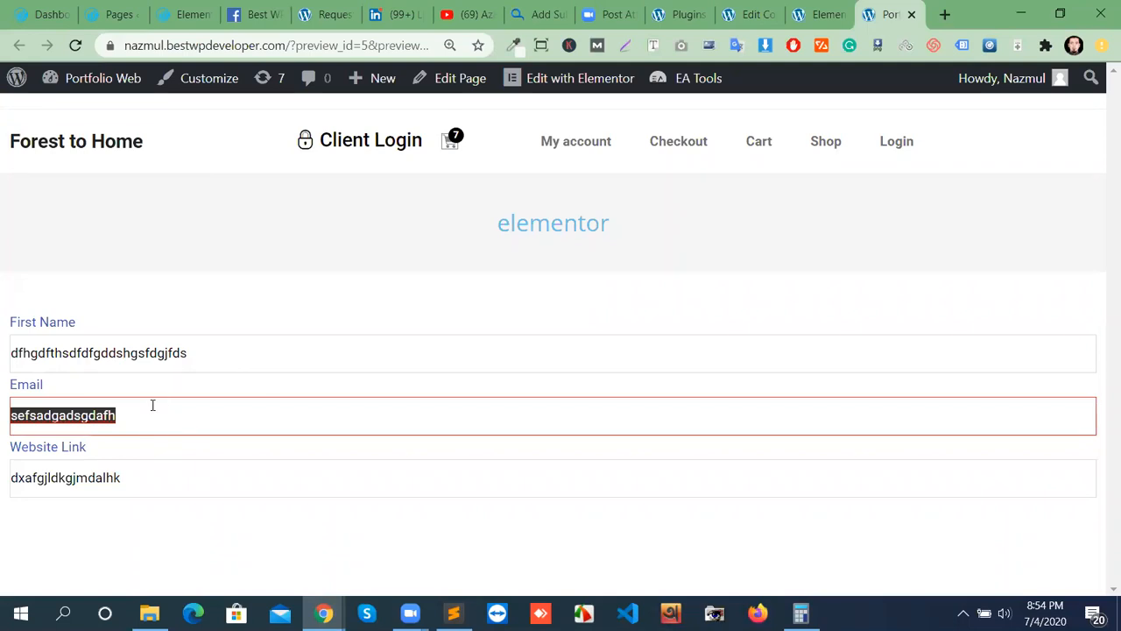
pyautogui.click(147, 484)
pyautogui.press('BackSpace')
pyautogui.press('BackSpace')
pyautogui.press('BackSpace')
pyautogui.press('BackSpace')
pyautogui.press('BackSpace')
pyautogui.press('BackSpace')
pyautogui.press('BackSpace')
pyautogui.press('BackSpace')
pyautogui.press('BackSpace')
pyautogui.press('BackSpace')
pyautogui.press('BackSpace')
pyautogui.press('BackSpace')
pyautogui.press('BackSpace')
pyautogui.press('BackSpace')
pyautogui.press('BackSpace')
pyautogui.press('BackSpace')
pyautogui.press('BackSpace')
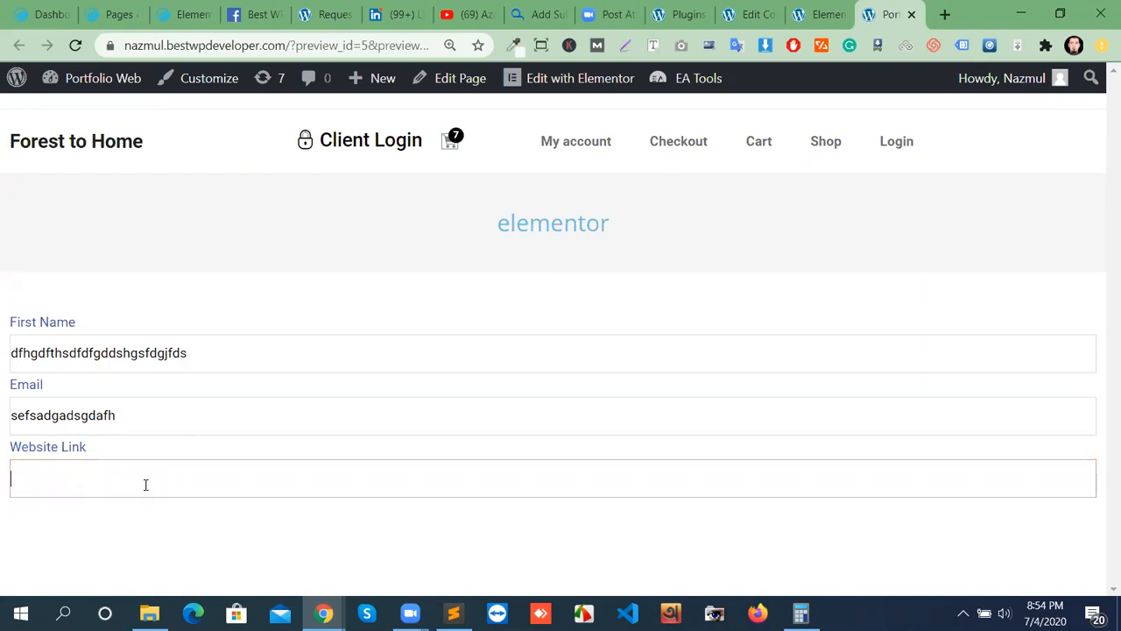
# Clear the Email field and retype a new test entry, correcting typos.
pyautogui.hotkey('shift', 'Tab')
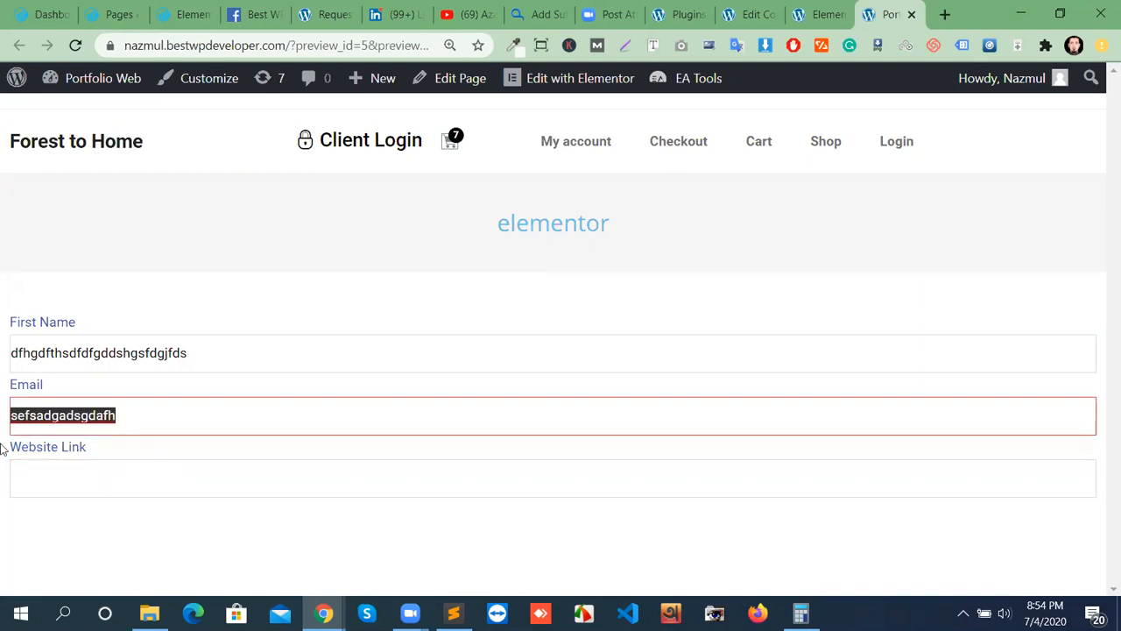
pyautogui.press('BackSpace')
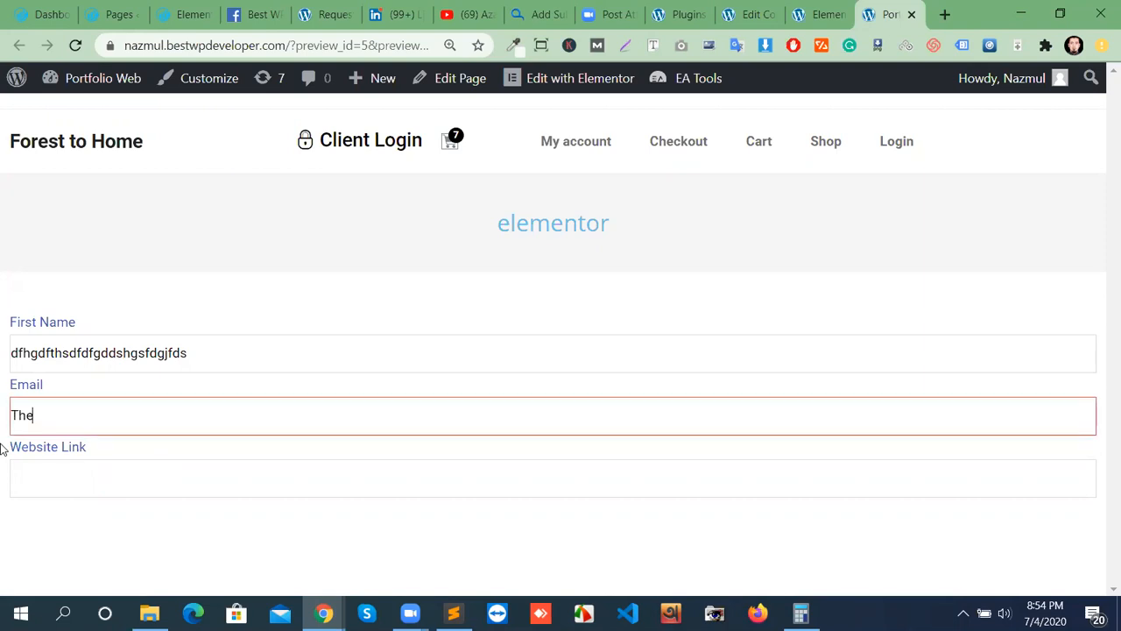
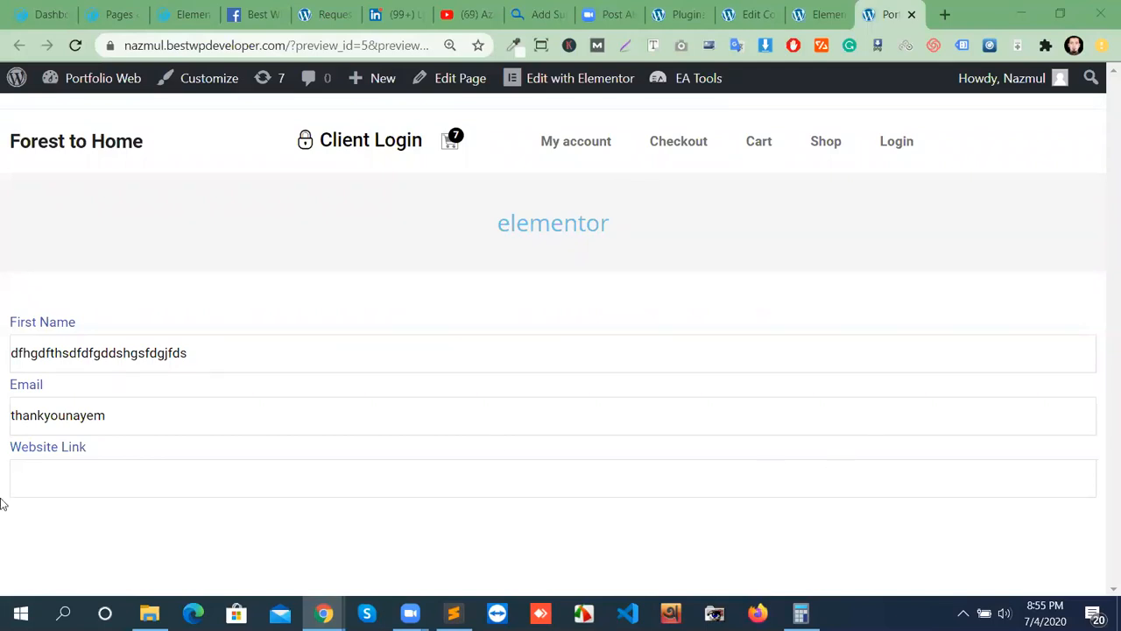
pyautogui.click(124, 420)
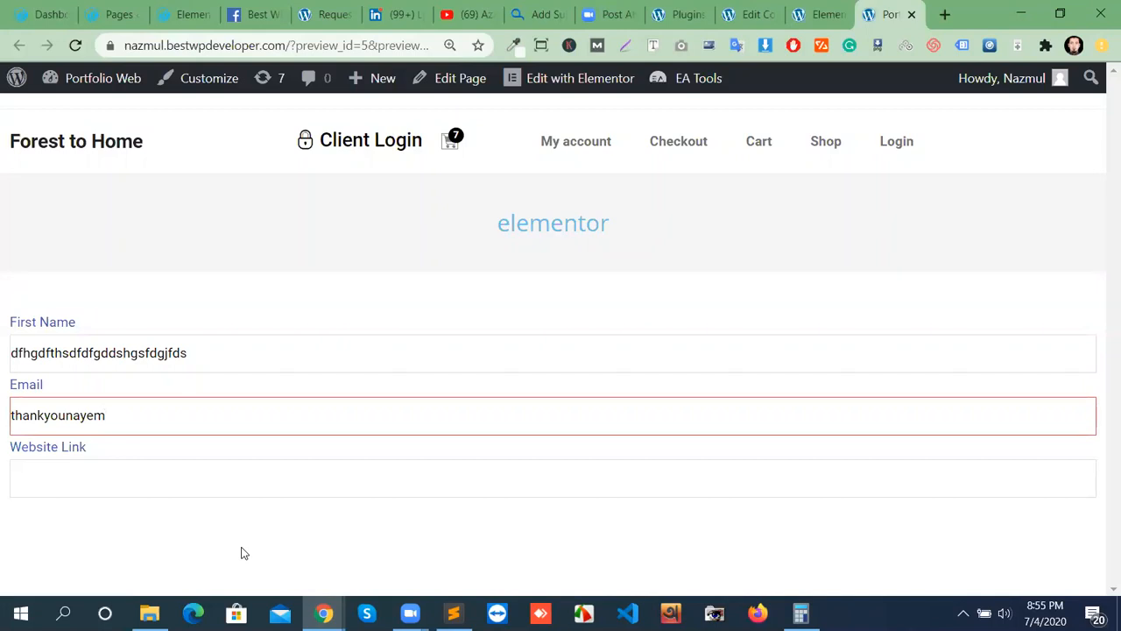
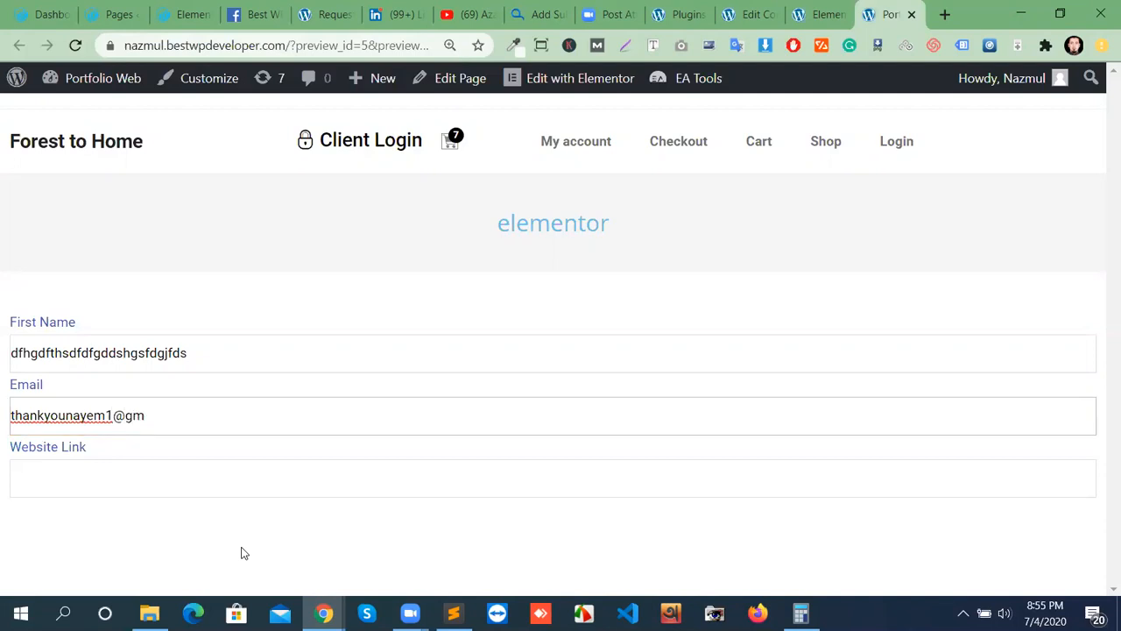
# Move to the Website Link field, then return to the contact form editor's template.
pyautogui.click(88, 474)
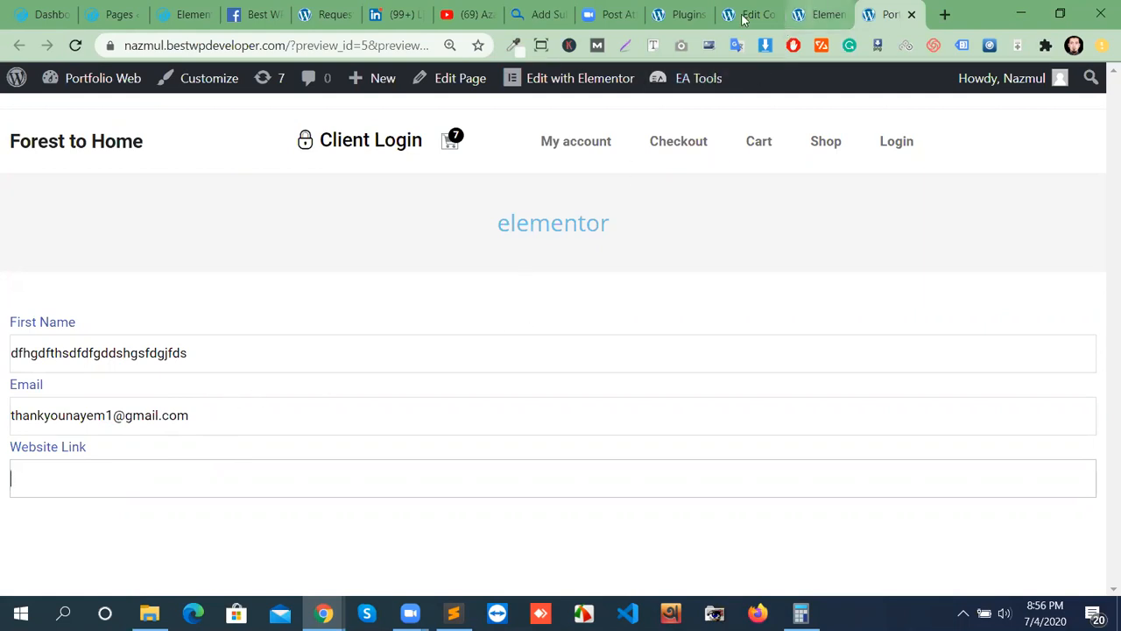
pyautogui.hotkey('ctrl', 'shift', 'Tab')
pyautogui.hotkey('ctrl', 'shift', 'Tab')
pyautogui.scroll(-4, 577, 531)
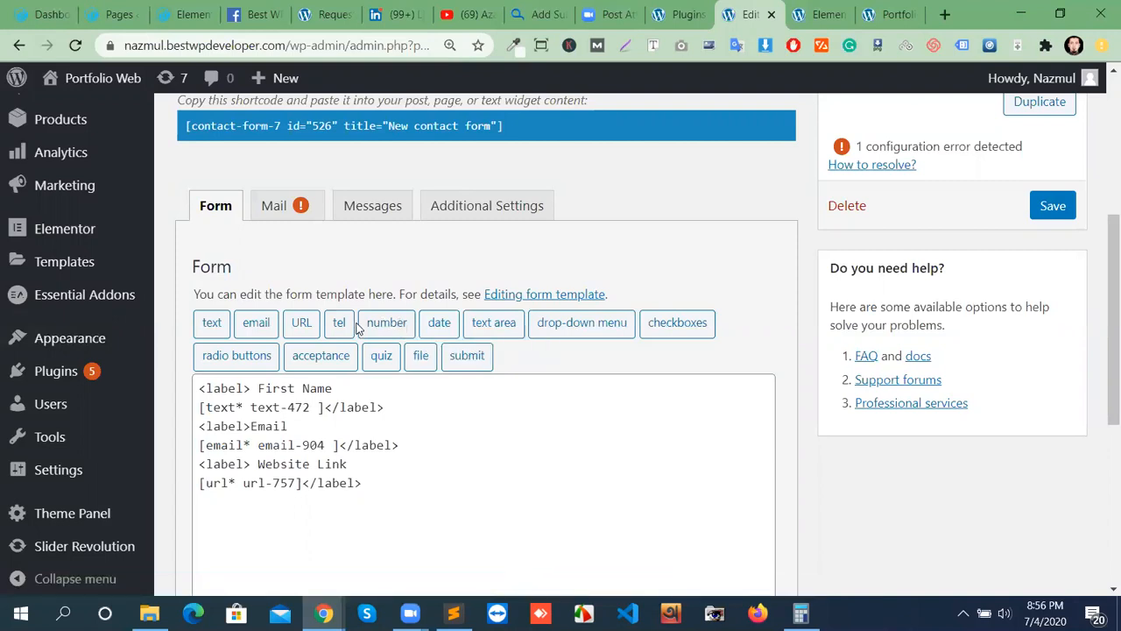
# Insert a telephone field tag at the end of the form template.
pyautogui.moveTo(365, 471); pyautogui.dragTo(545, 493)
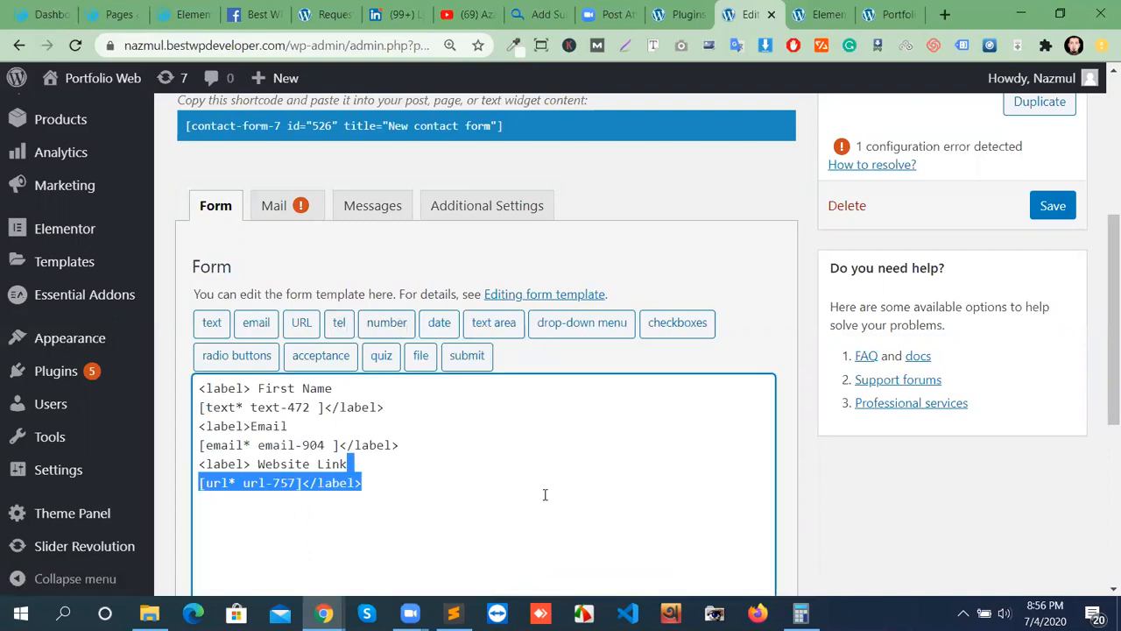
pyautogui.click(407, 485)
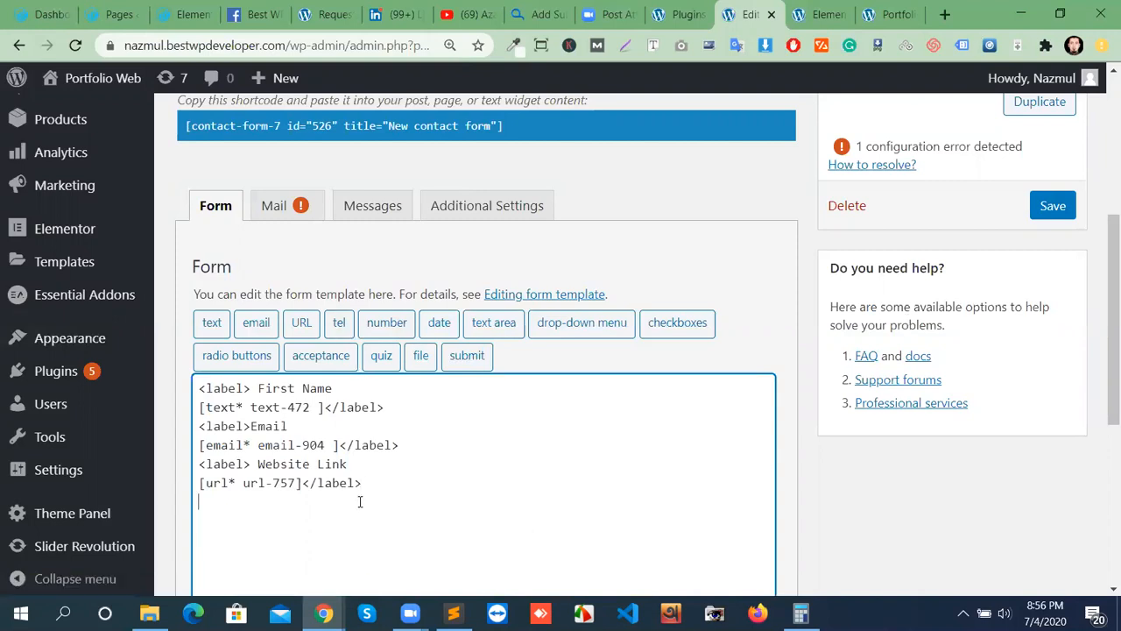
pyautogui.click(338, 323)
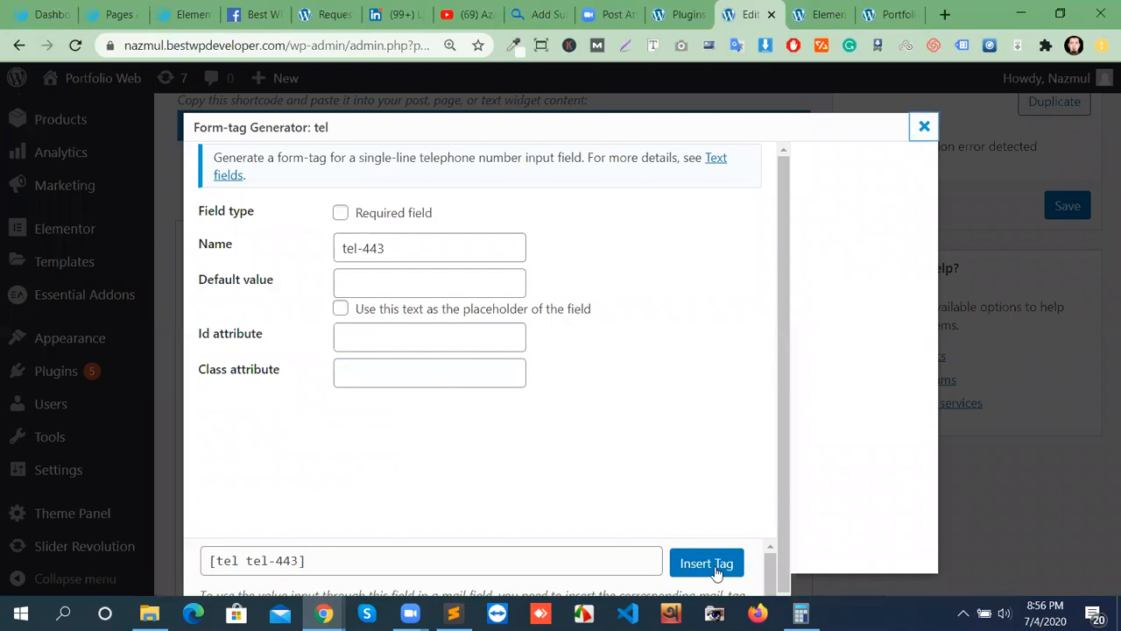
pyautogui.click(706, 563)
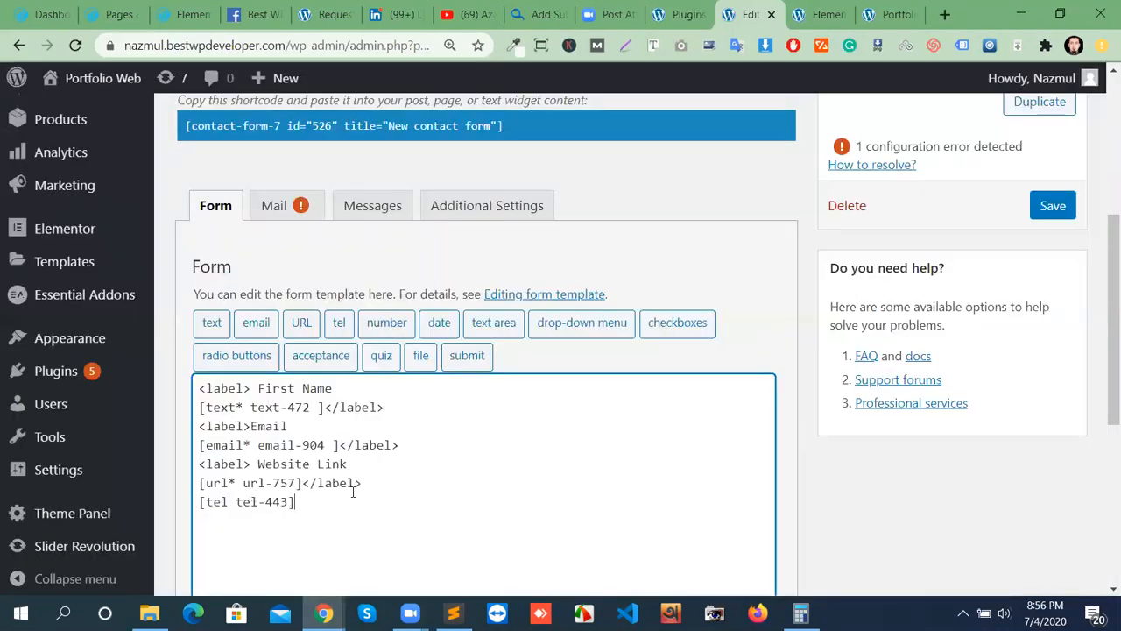
# Insert a Spinbox-type number field tag and save the contact form.
pyautogui.click(387, 326)
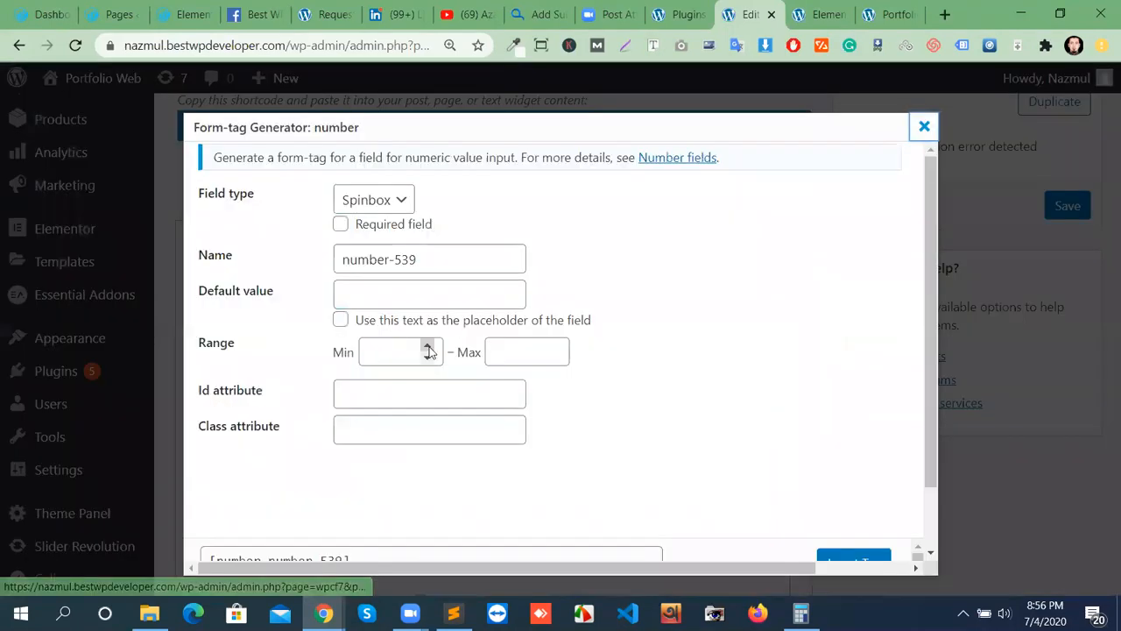
pyautogui.click(393, 205)
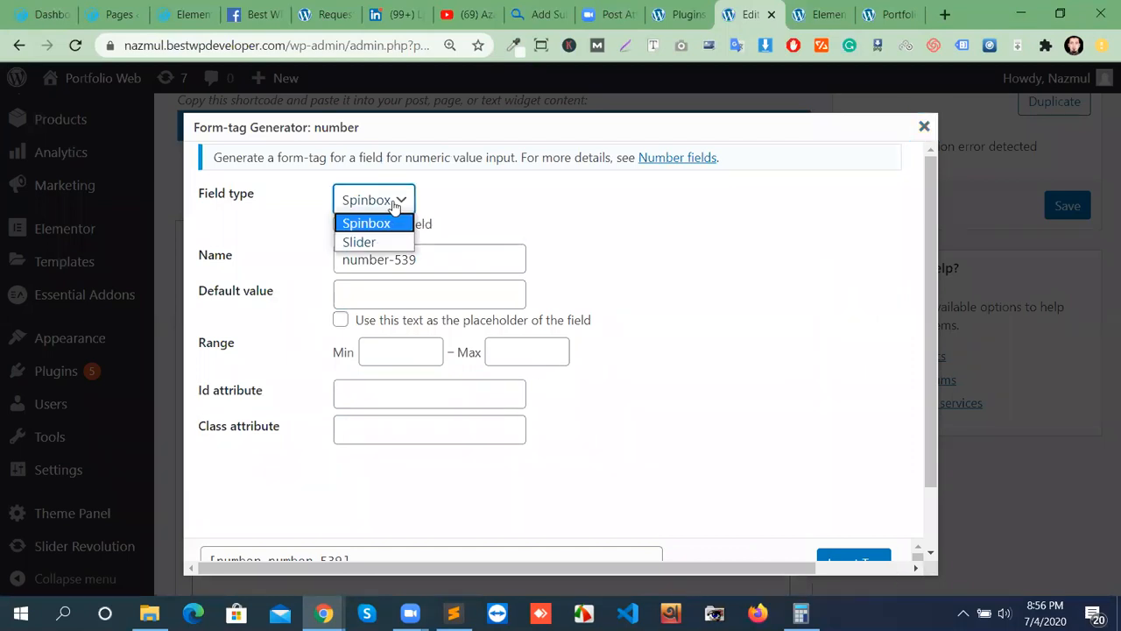
pyautogui.click(530, 220)
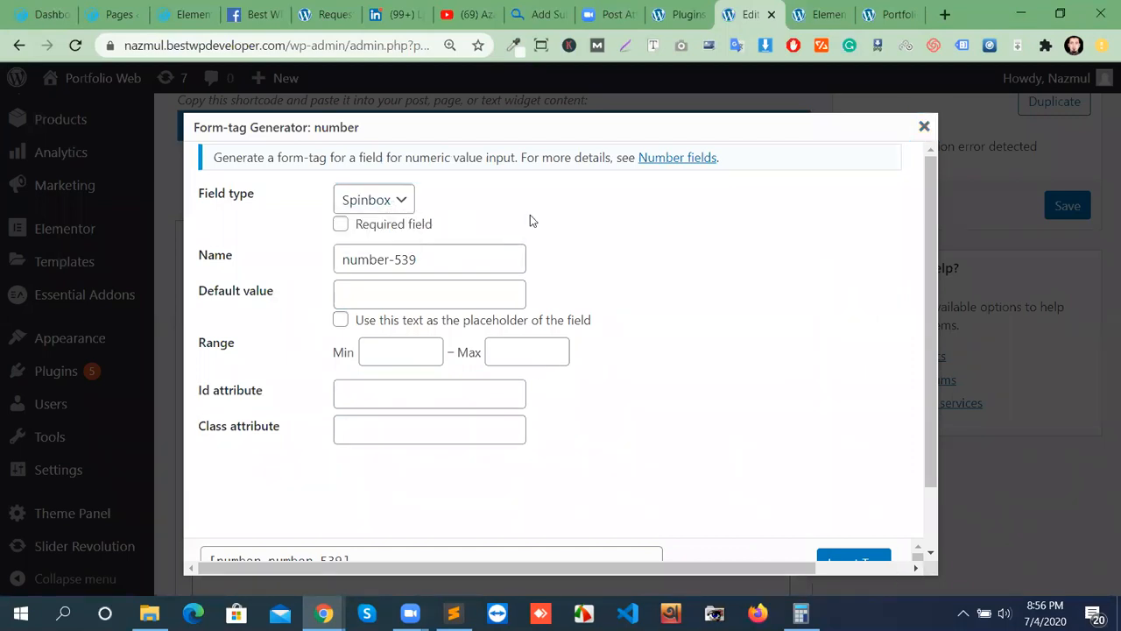
pyautogui.scroll(-2, 841, 503)
pyautogui.click(847, 489)
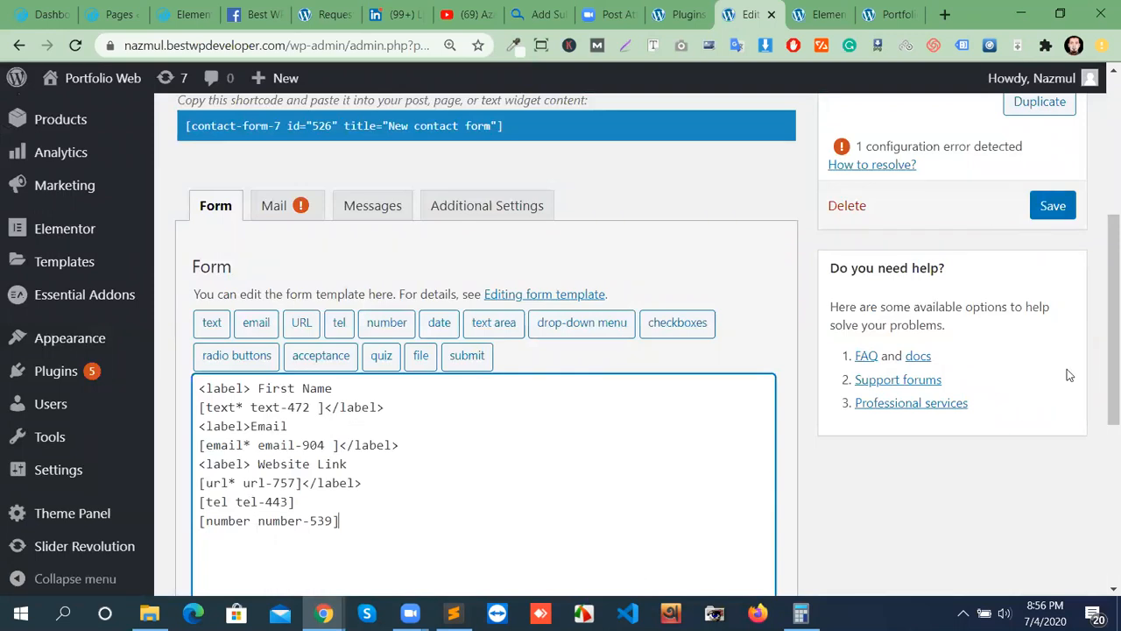
pyautogui.click(1050, 215)
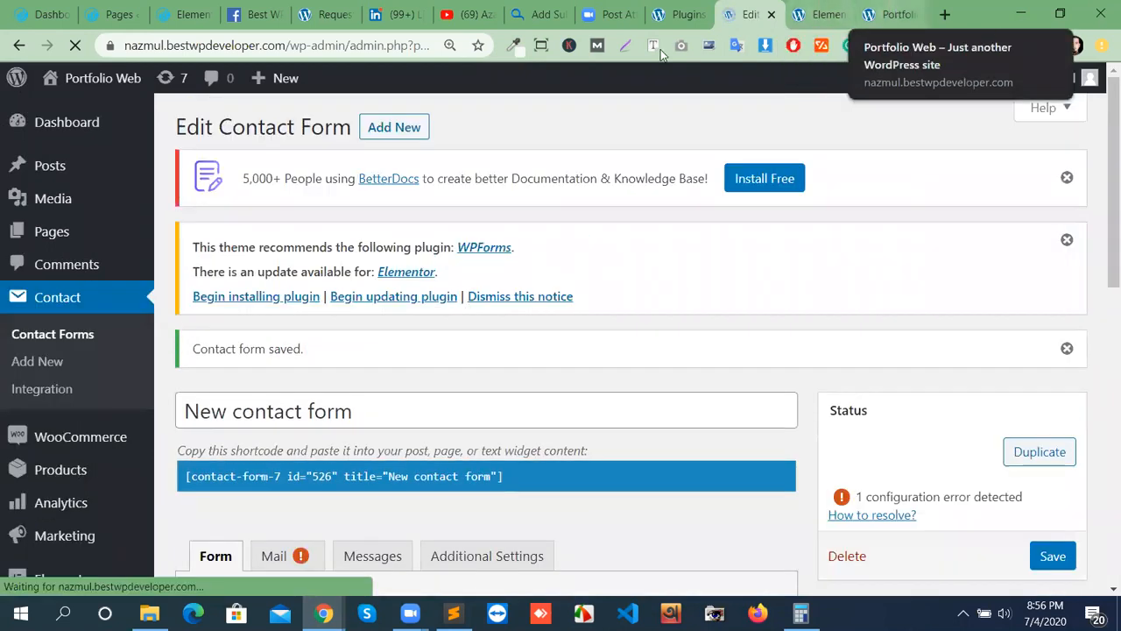
pyautogui.click(887, 15)
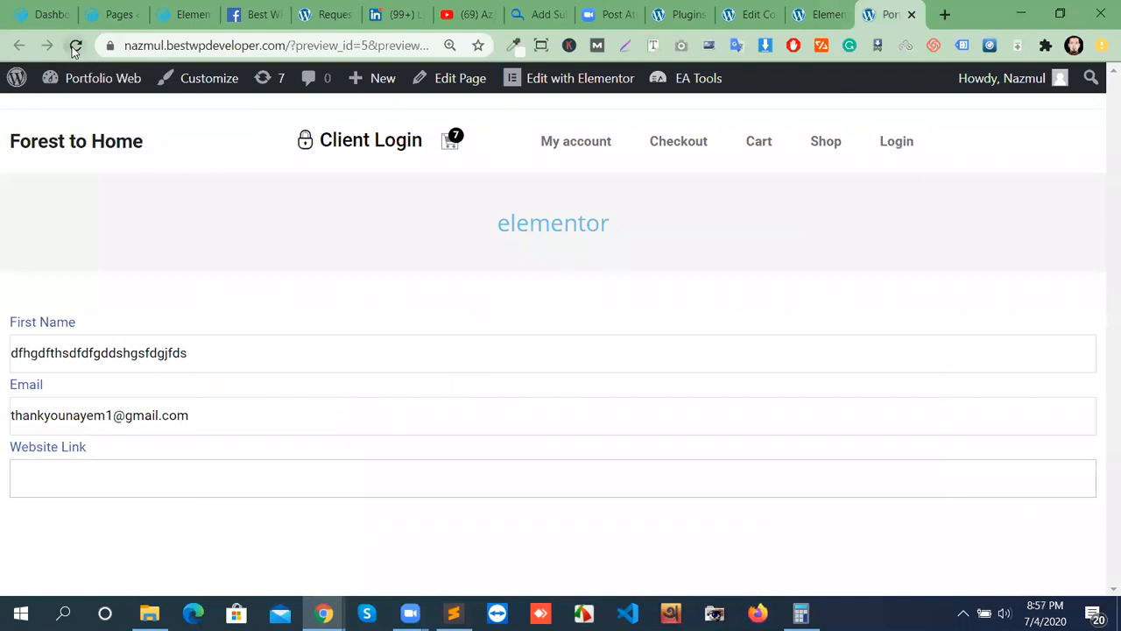
# Reload the preview and enter a test phone number in the telephone field.
pyautogui.click(75, 46)
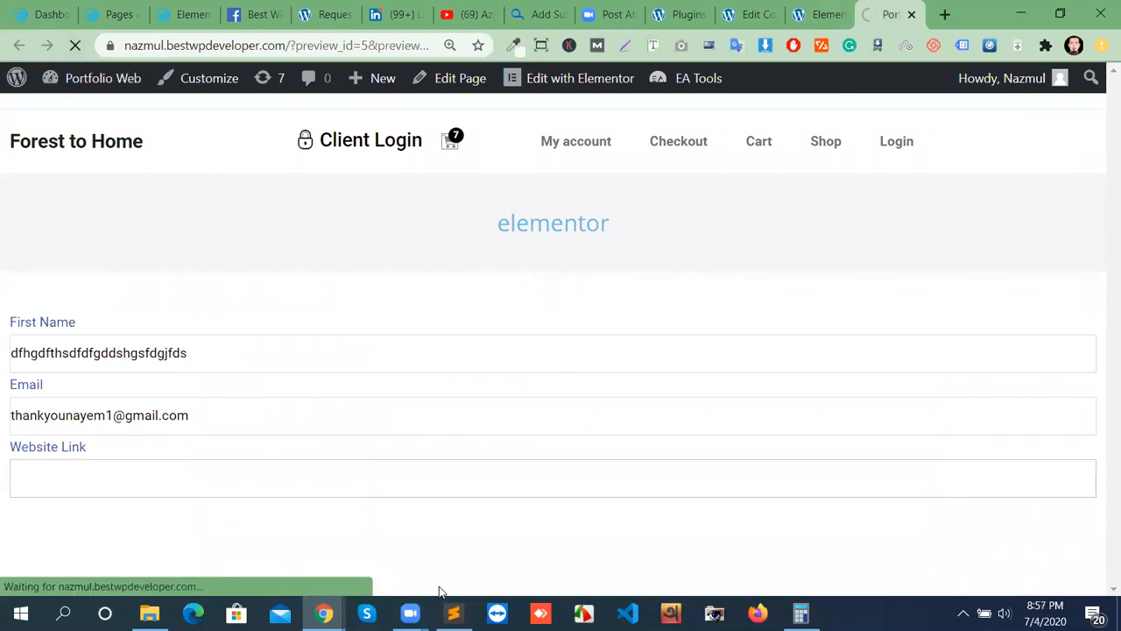
pyautogui.moveTo(444, 604)
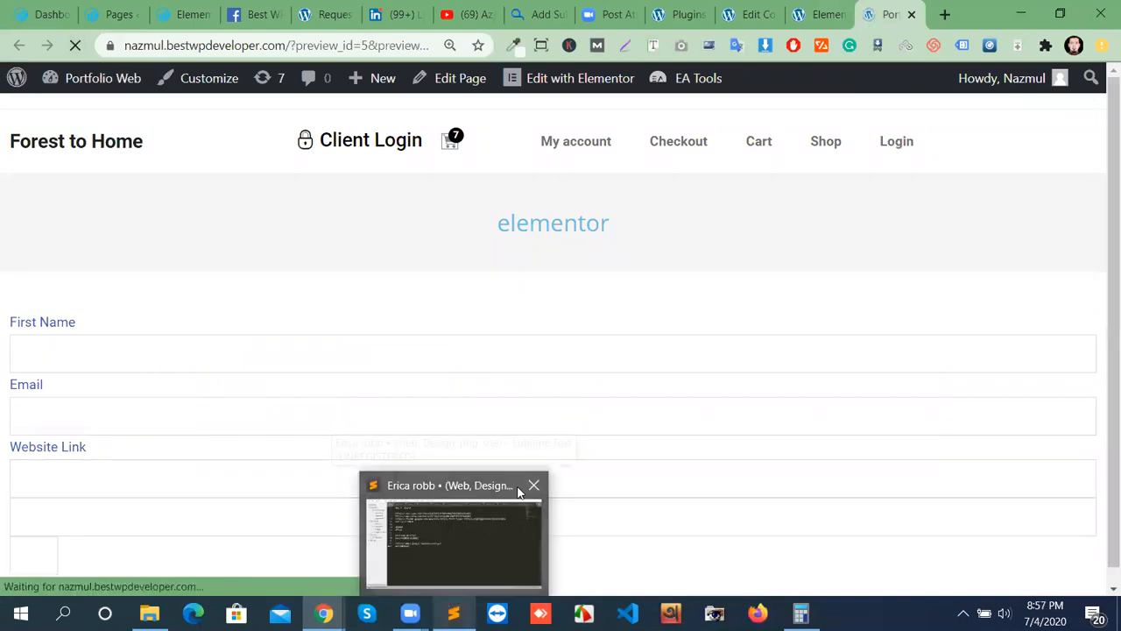
pyautogui.click(394, 508)
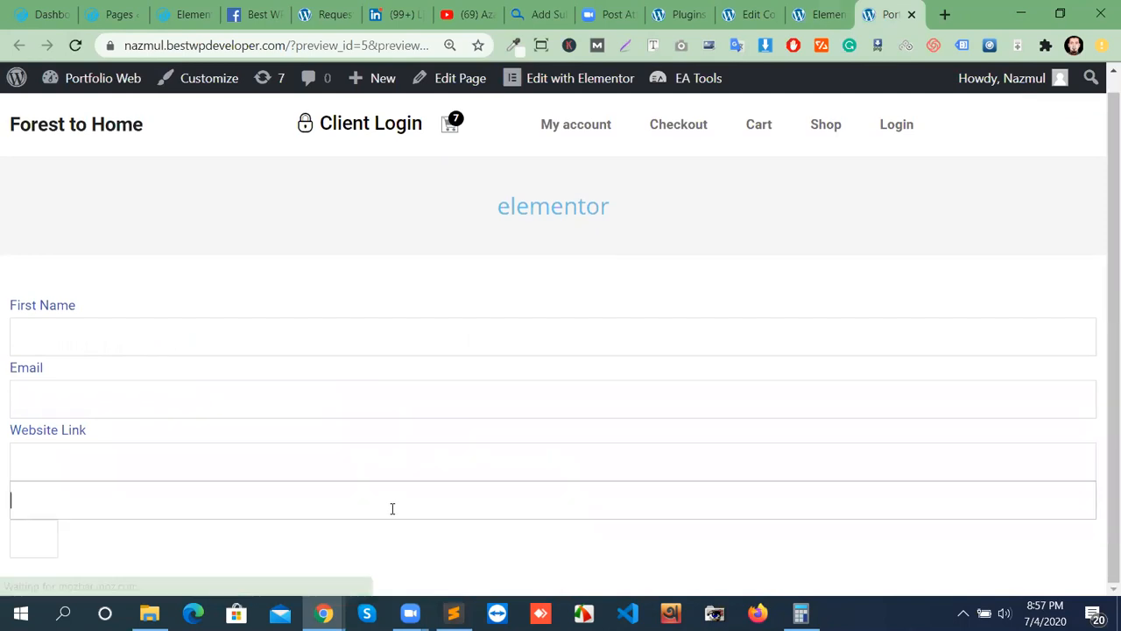
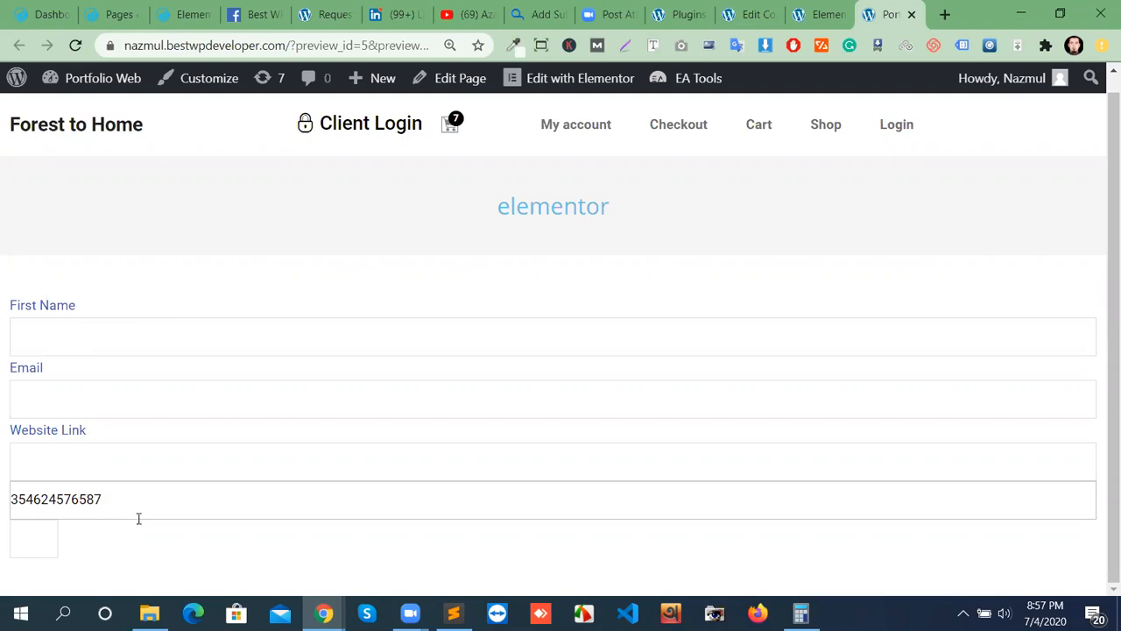
# Step the number spinner up to 15, then place the caret at the template's end.
pyautogui.click(50, 534)
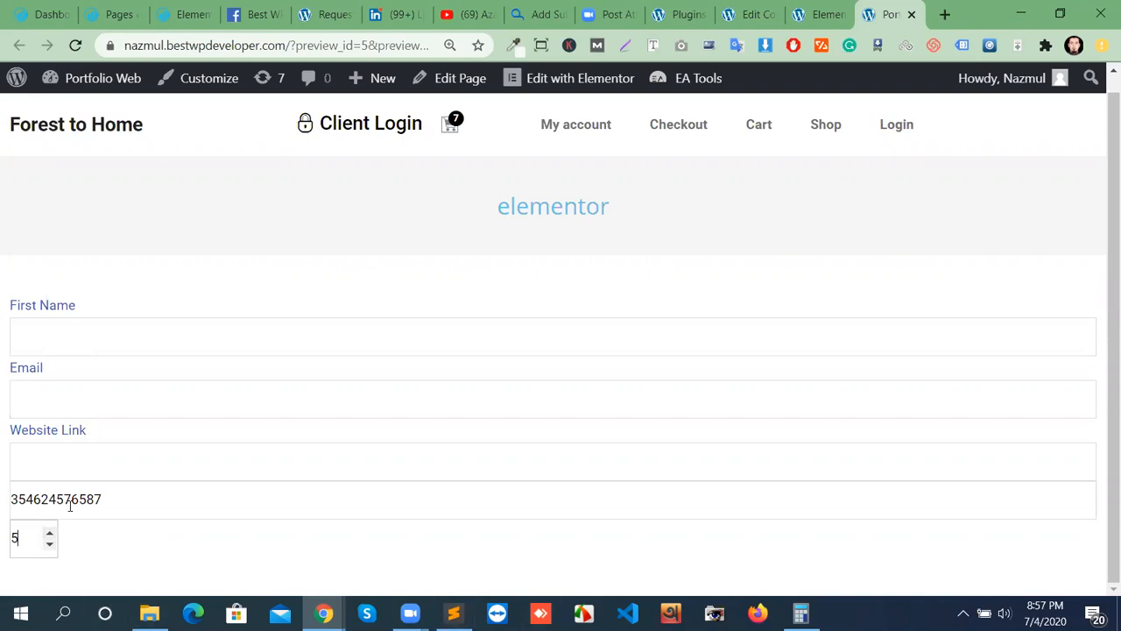
pyautogui.click(49, 532)
pyautogui.click(49, 532)
pyautogui.click(49, 532)
pyautogui.click(49, 533)
pyautogui.click(49, 533)
pyautogui.click(49, 532)
pyautogui.click(49, 532)
pyautogui.click(49, 533)
pyautogui.click(49, 532)
pyautogui.click(49, 533)
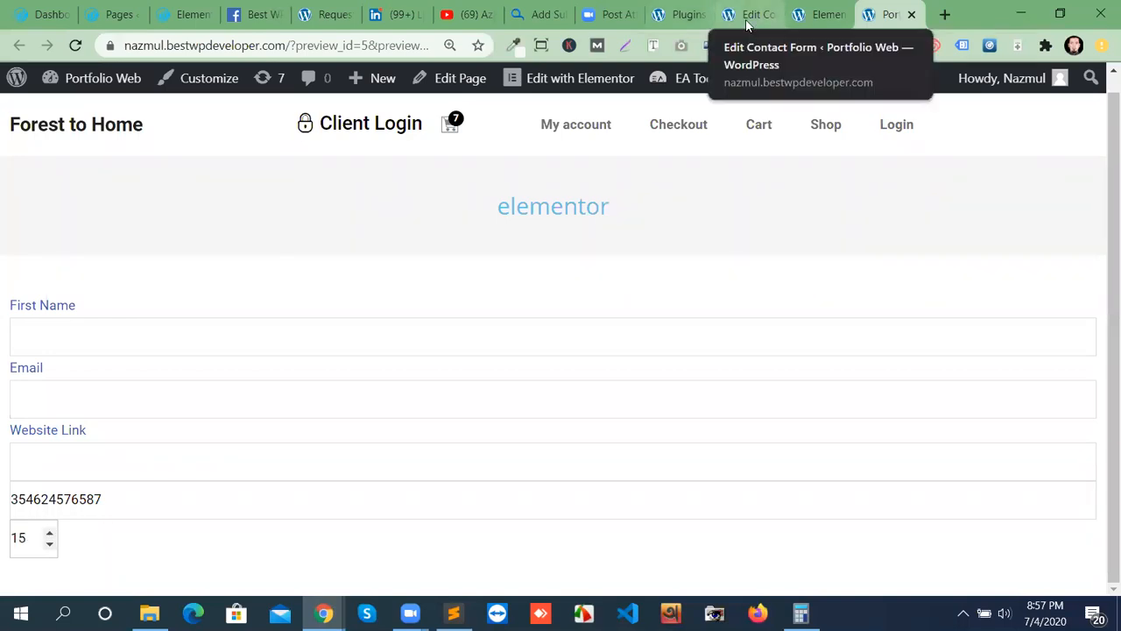
pyautogui.click(746, 18)
pyautogui.scroll(-5, 531, 484)
pyautogui.click(476, 434)
# Add a Slider-type number field [range number-73] on a new line and save the form.
pyautogui.press('Return')
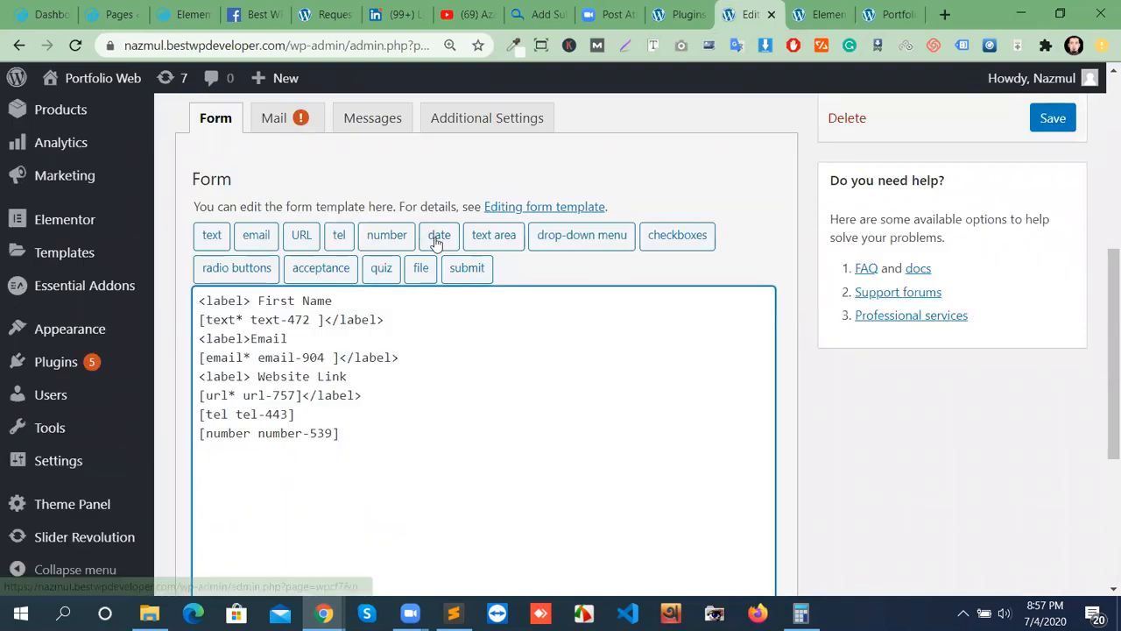
pyautogui.click(441, 241)
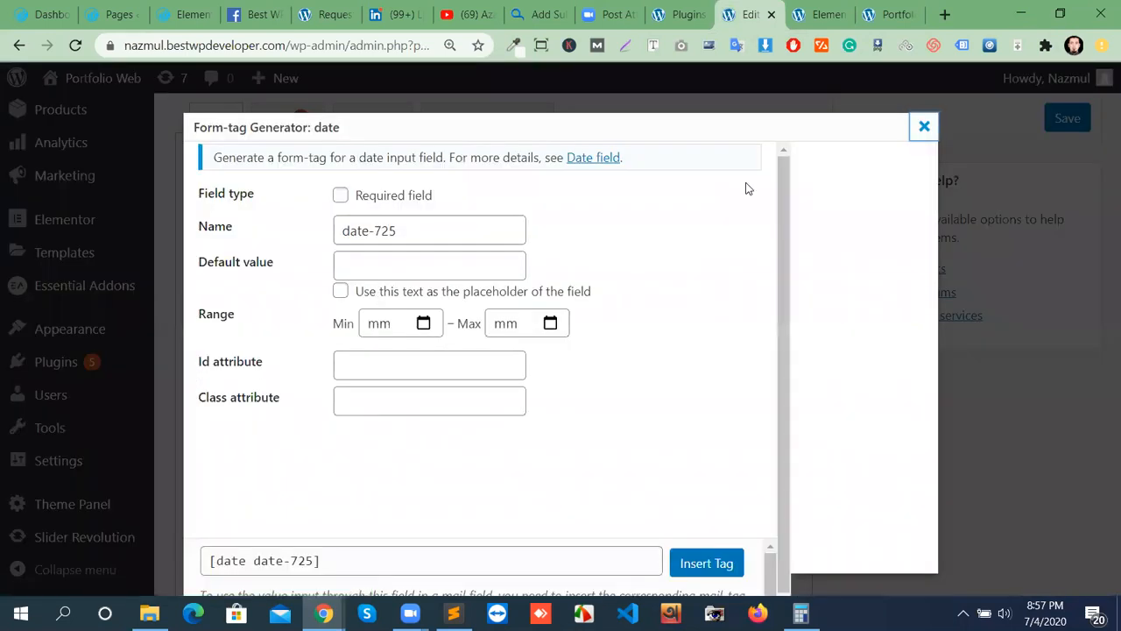
pyautogui.press('Escape')
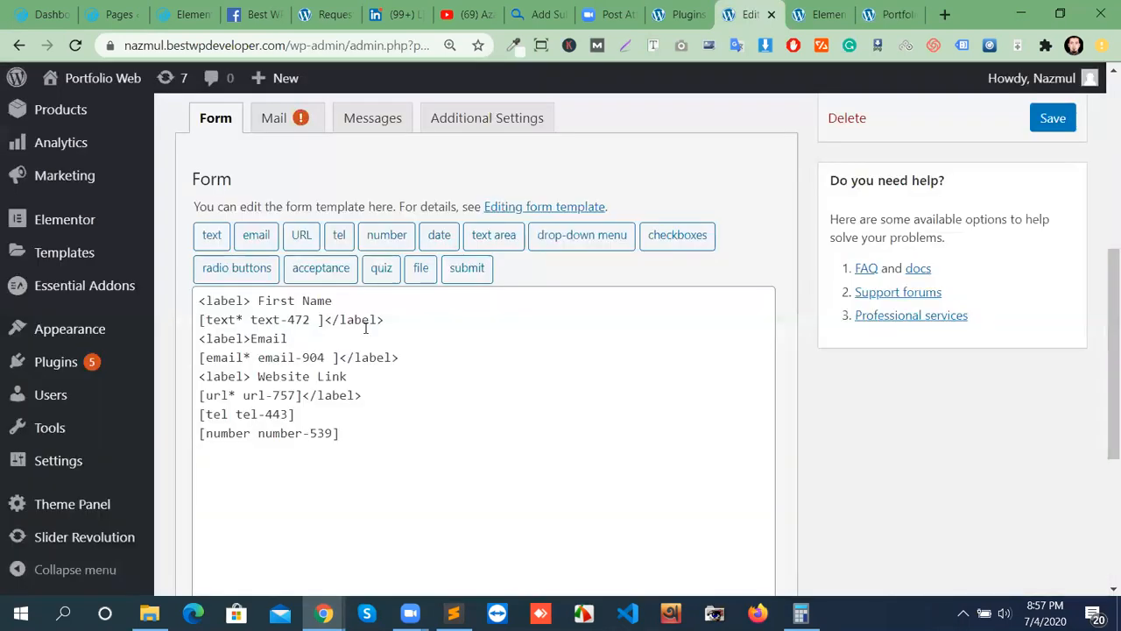
pyautogui.click(390, 244)
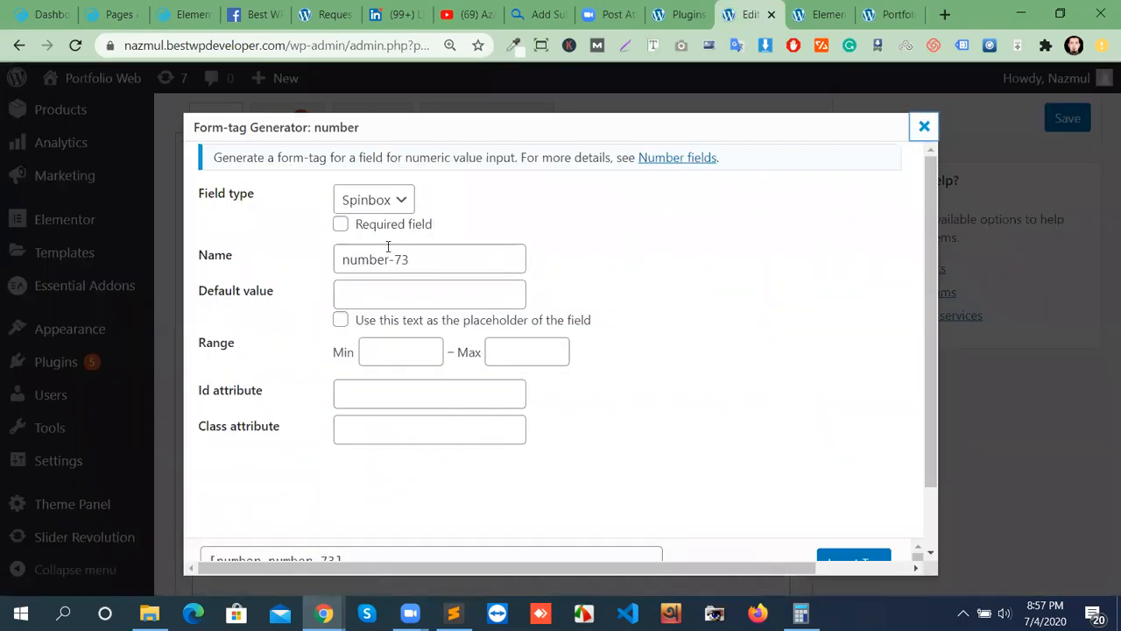
pyautogui.click(379, 208)
pyautogui.click(362, 243)
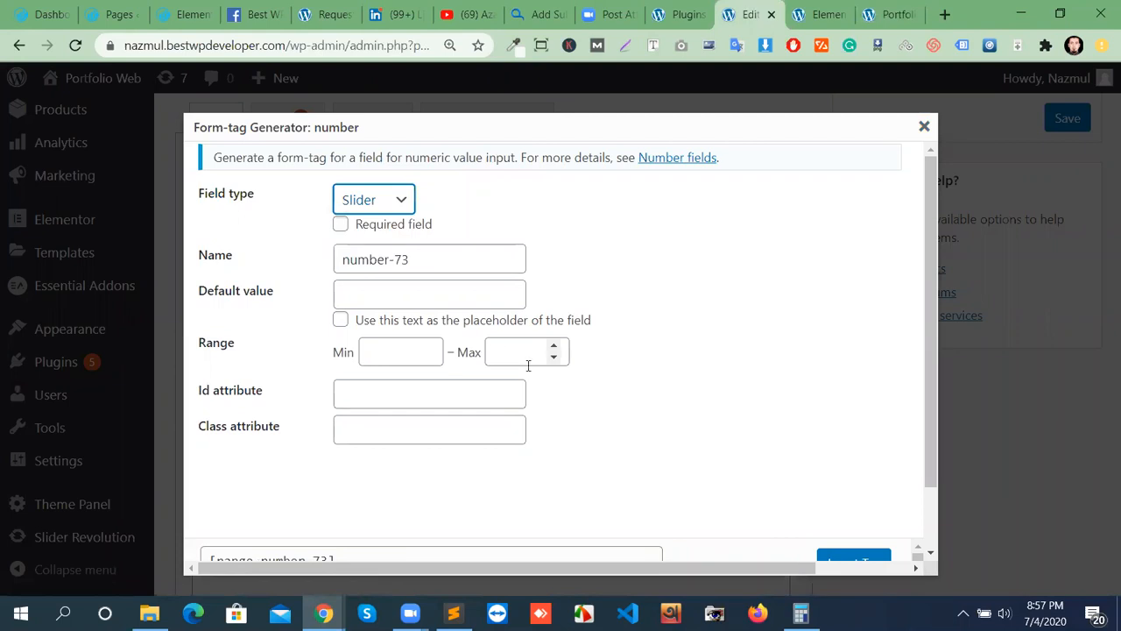
pyautogui.scroll(-2, 863, 518)
pyautogui.click(844, 491)
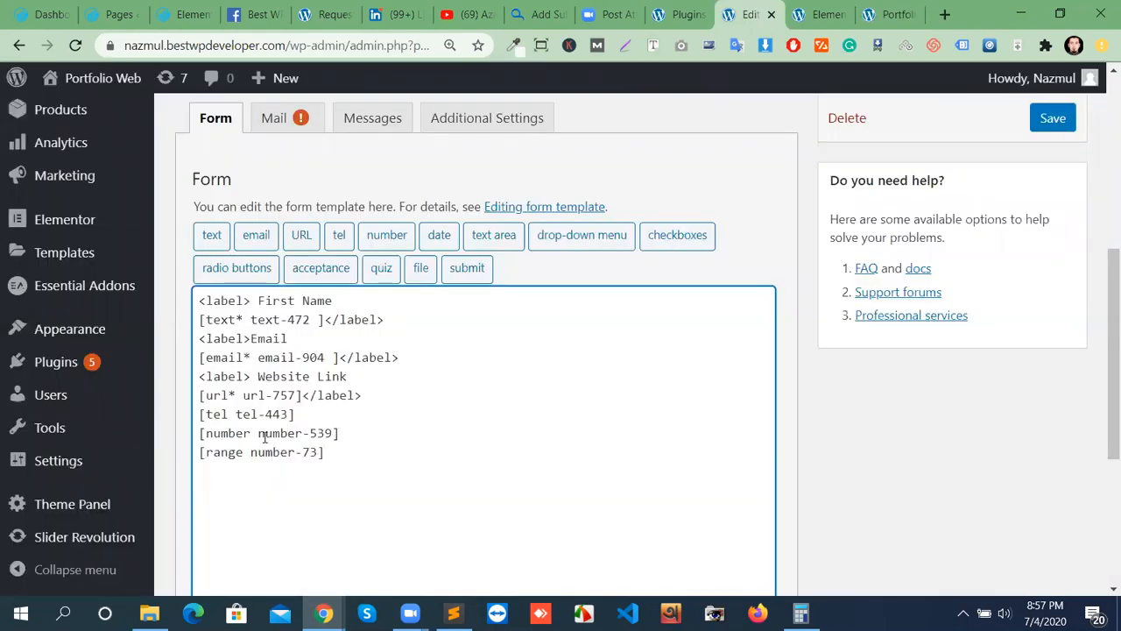
pyautogui.click(1053, 117)
pyautogui.click(889, 14)
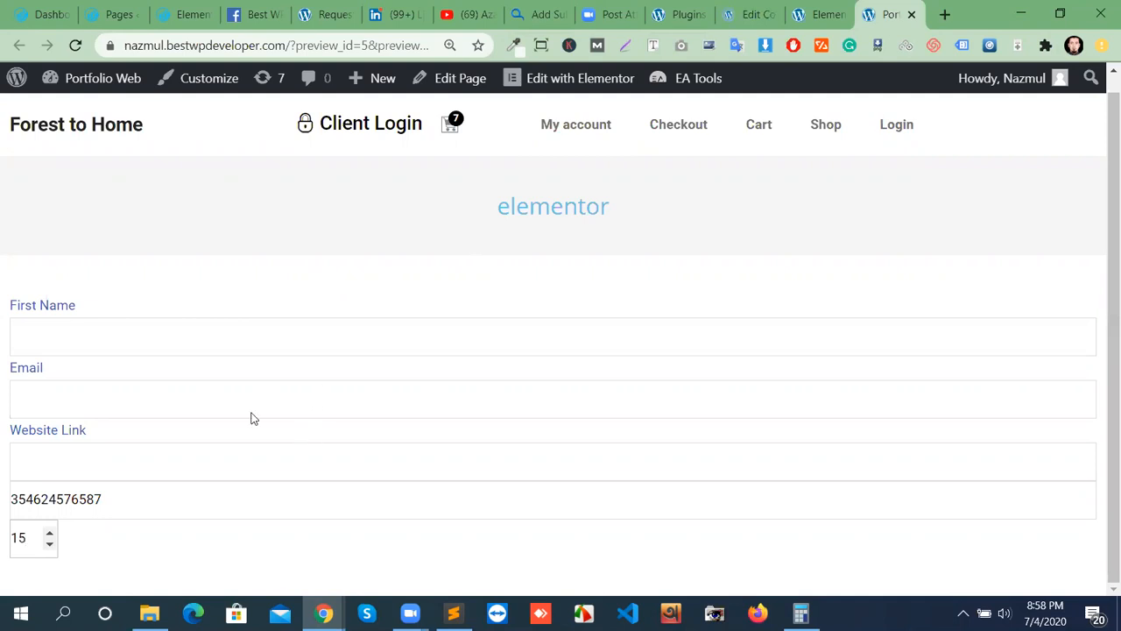
# Reload the preview and drag the new slider to a lower value.
pyautogui.click(77, 47)
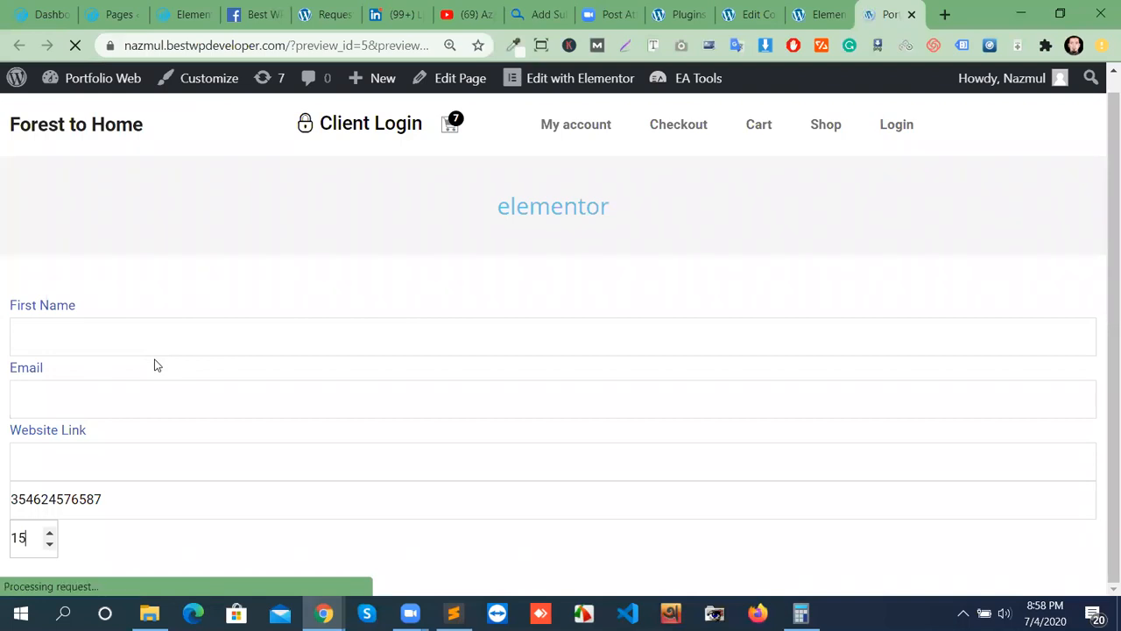
pyautogui.moveTo(74, 550); pyautogui.dragTo(34, 545)
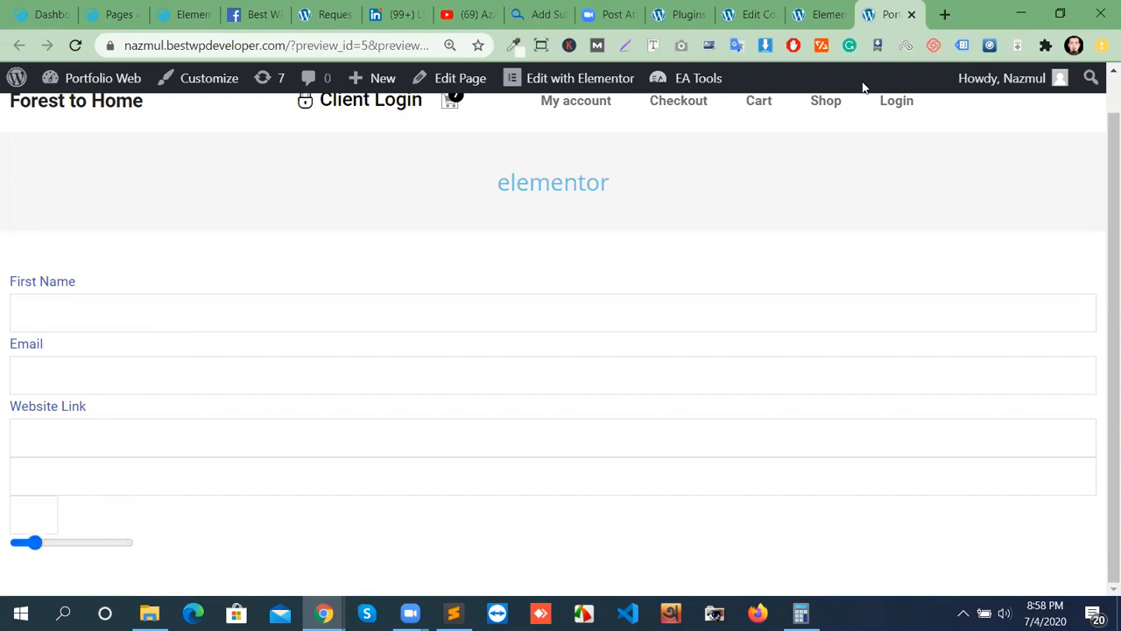
pyautogui.click(824, 14)
# Insert a [date date-680] tag with no minimum or maximum date set.
pyautogui.click(746, 14)
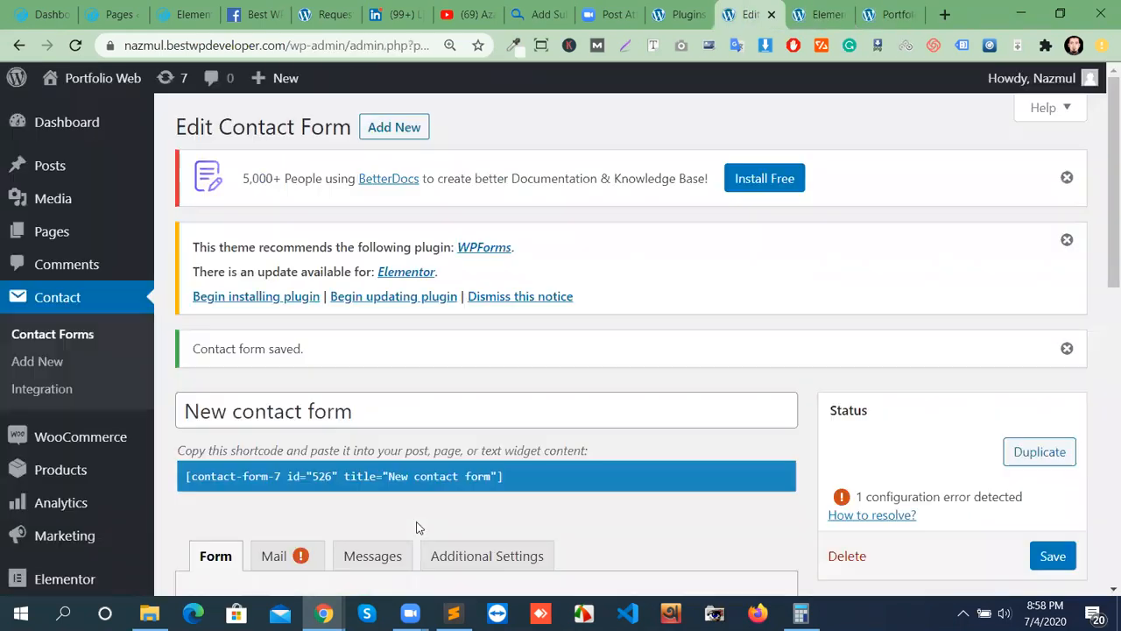
pyautogui.scroll(-4, 450, 425)
pyautogui.click(438, 327)
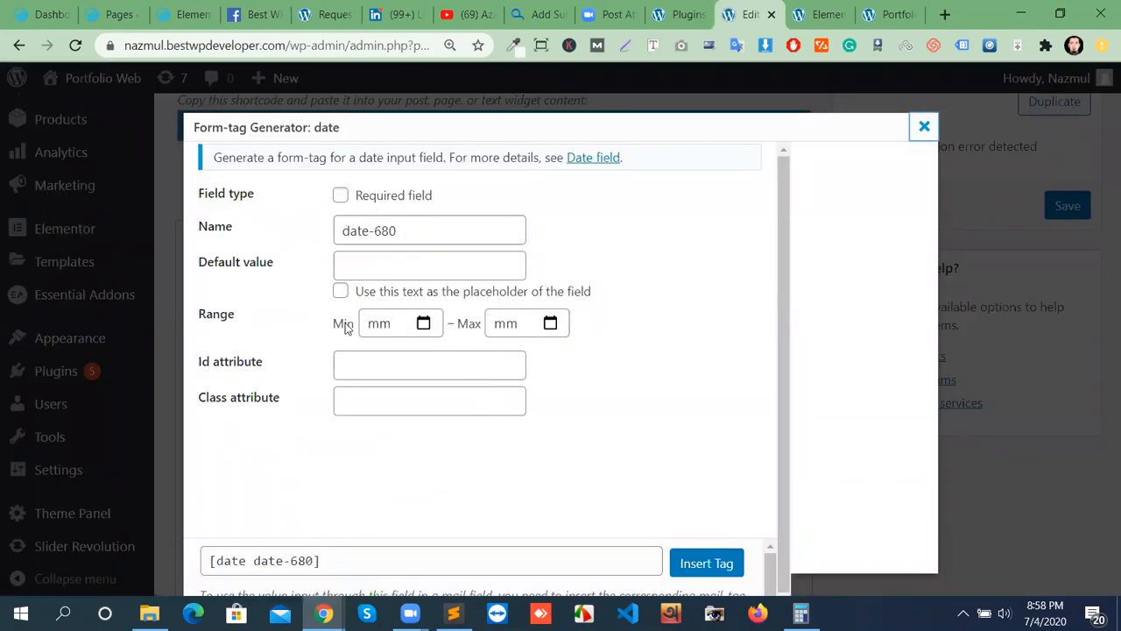
pyautogui.click(424, 323)
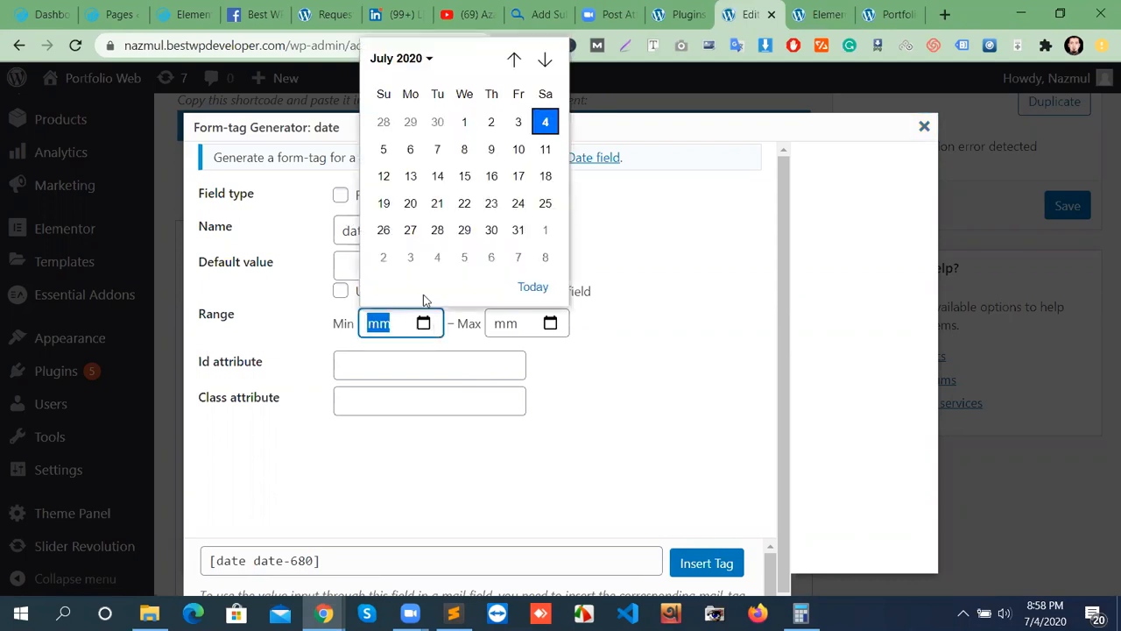
pyautogui.click(550, 323)
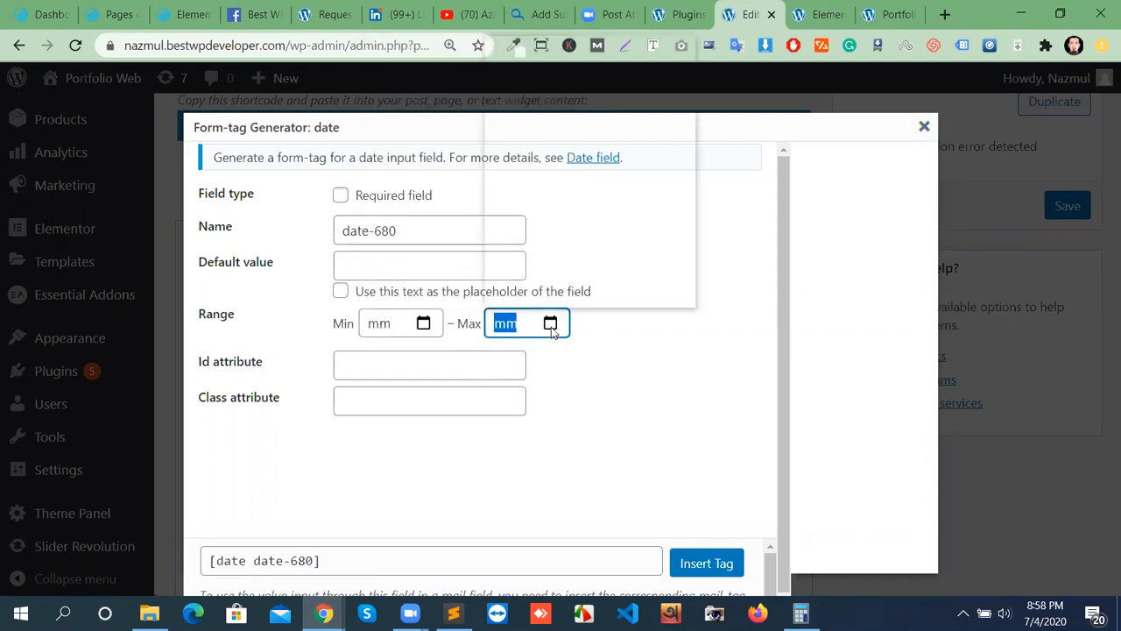
pyautogui.click(681, 383)
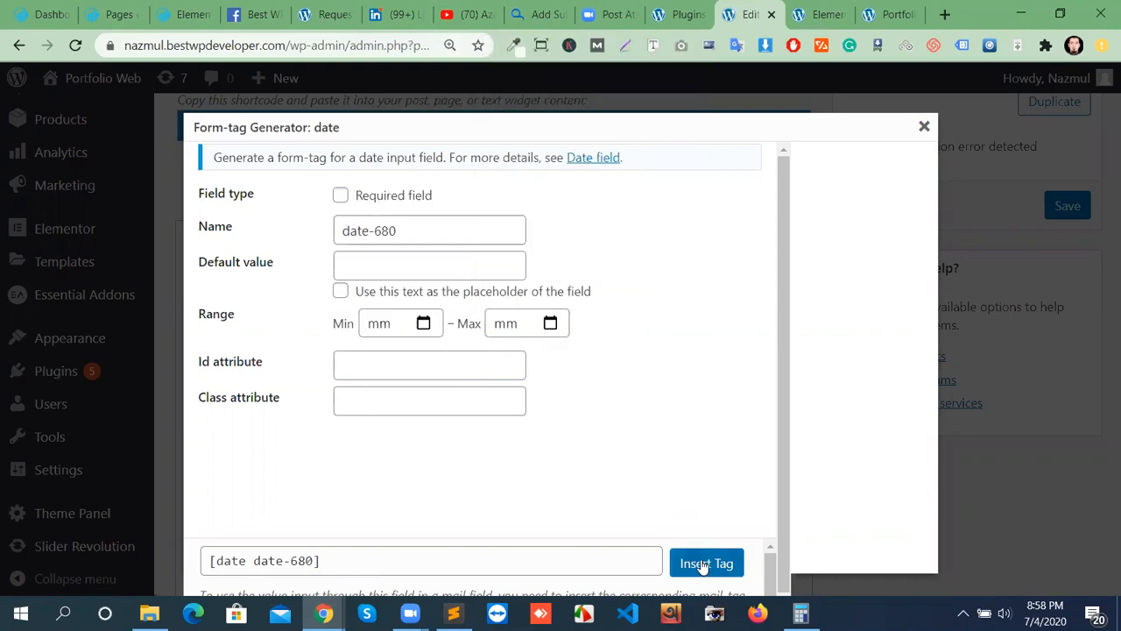
pyautogui.press('Return')
# Cut the misplaced date tag from the first line, reinsert it at the end, and save.
pyautogui.scroll(-1, 482, 490)
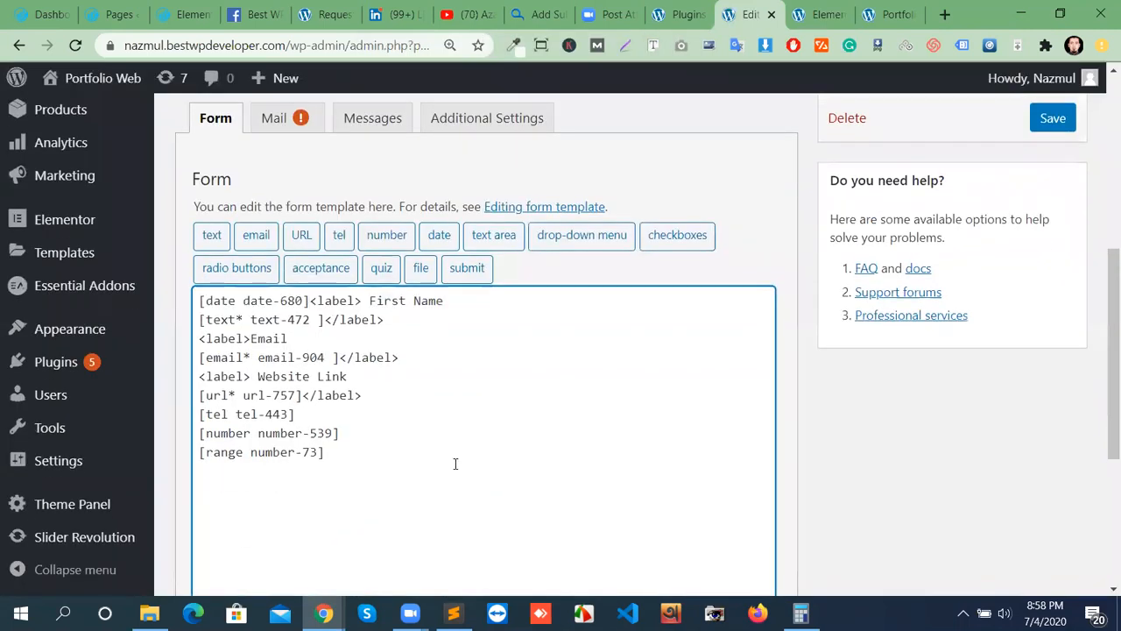
pyautogui.moveTo(309, 300); pyautogui.dragTo(193, 300)
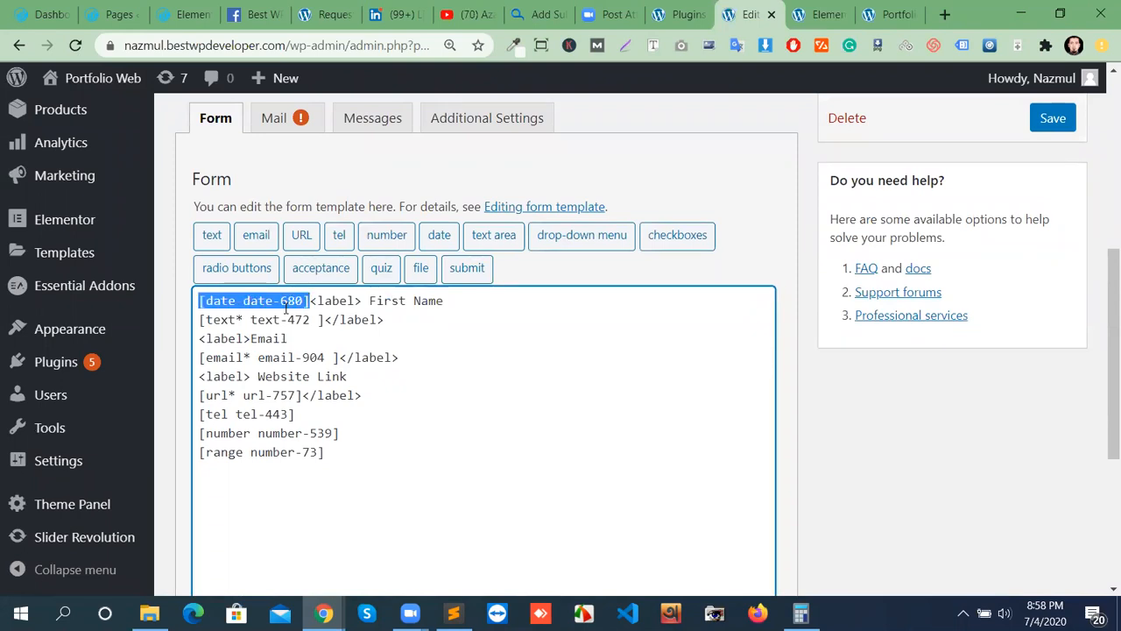
pyautogui.hotkey('ctrl', 'x')
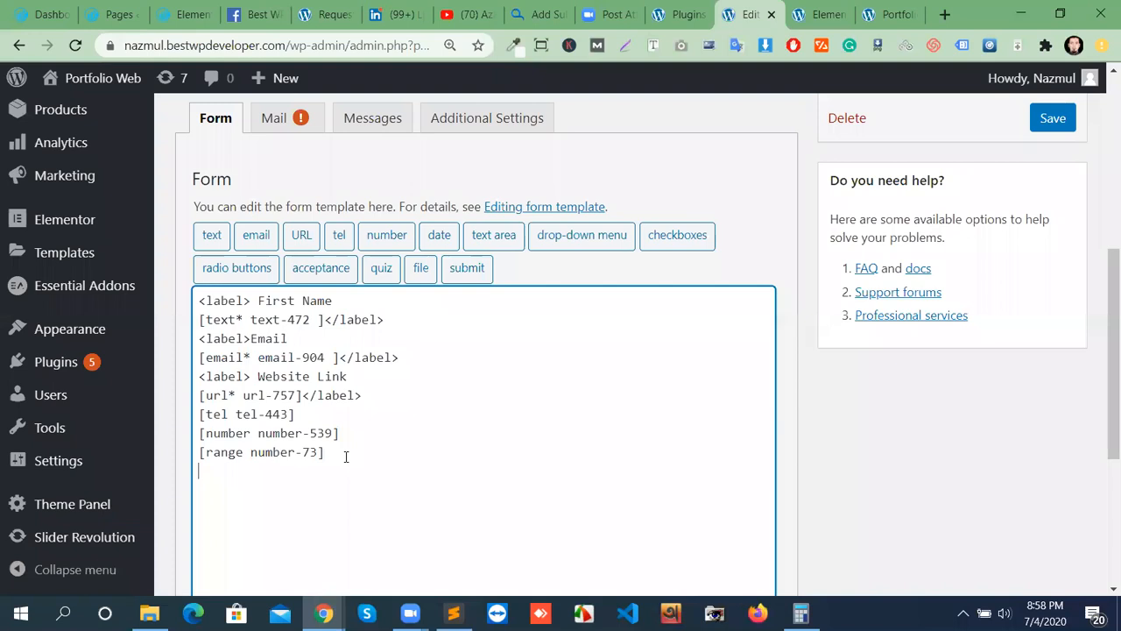
pyautogui.click(439, 238)
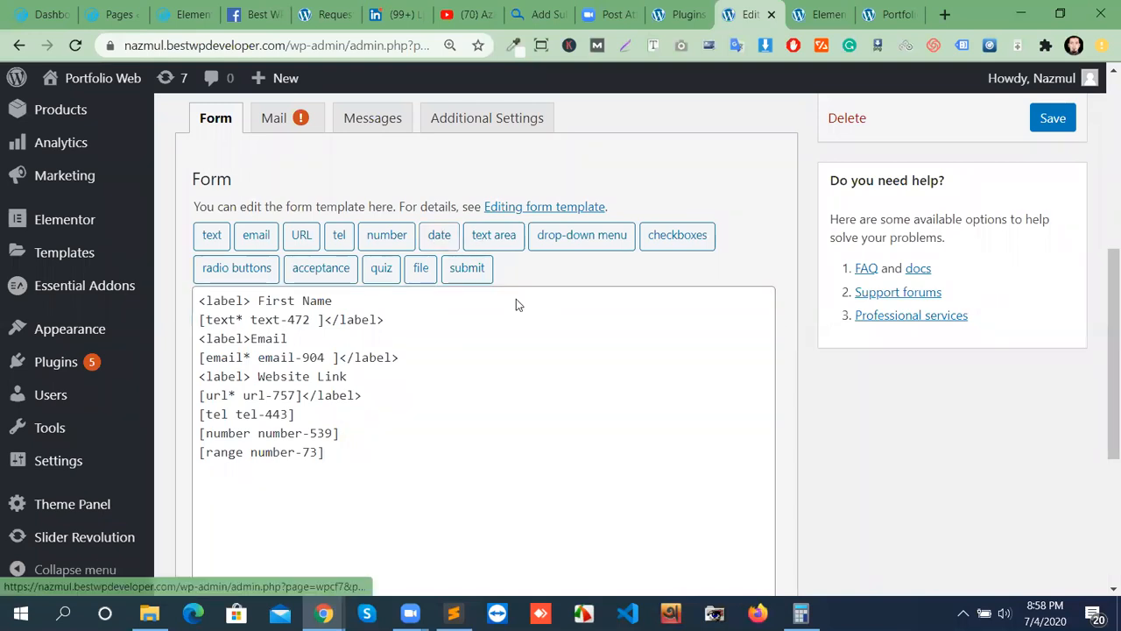
pyautogui.scroll(-3, 838, 523)
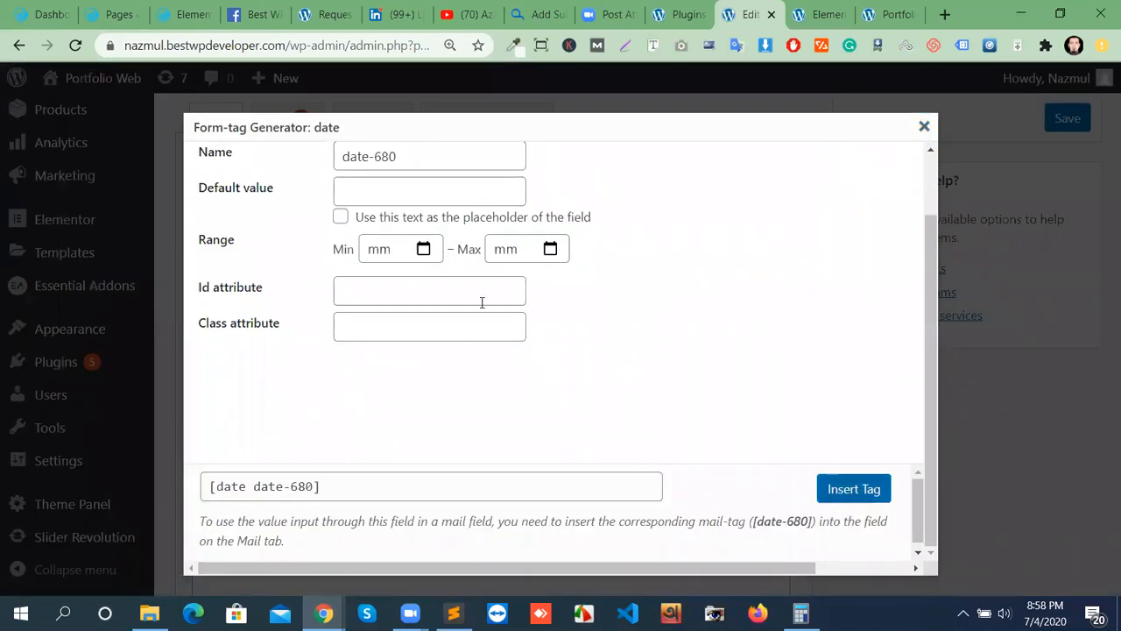
pyautogui.click(846, 493)
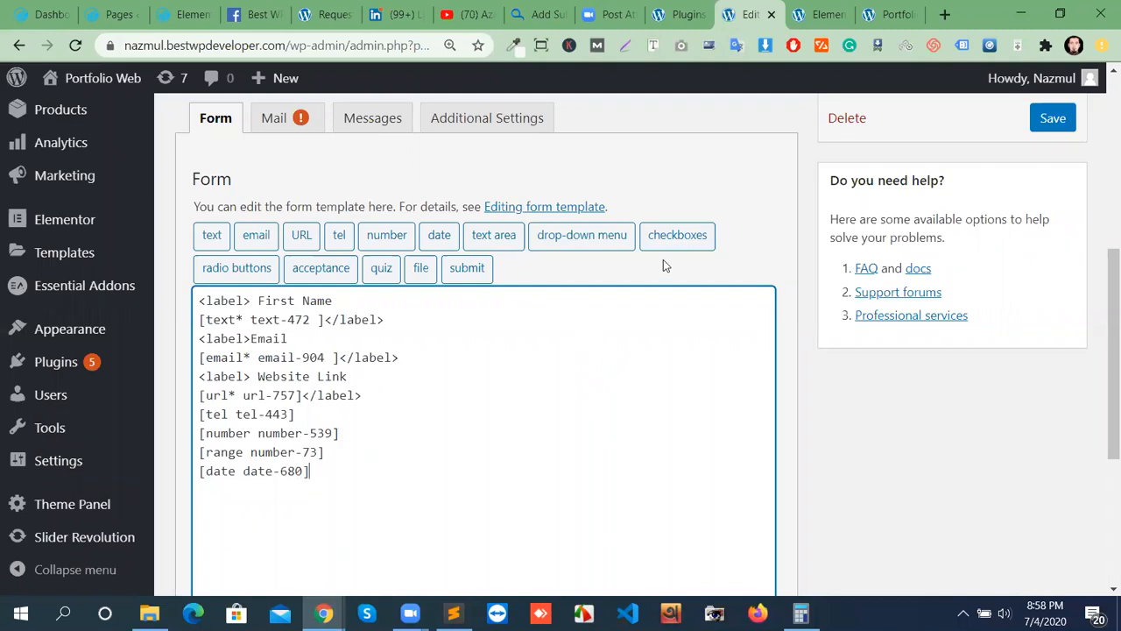
pyautogui.click(1052, 118)
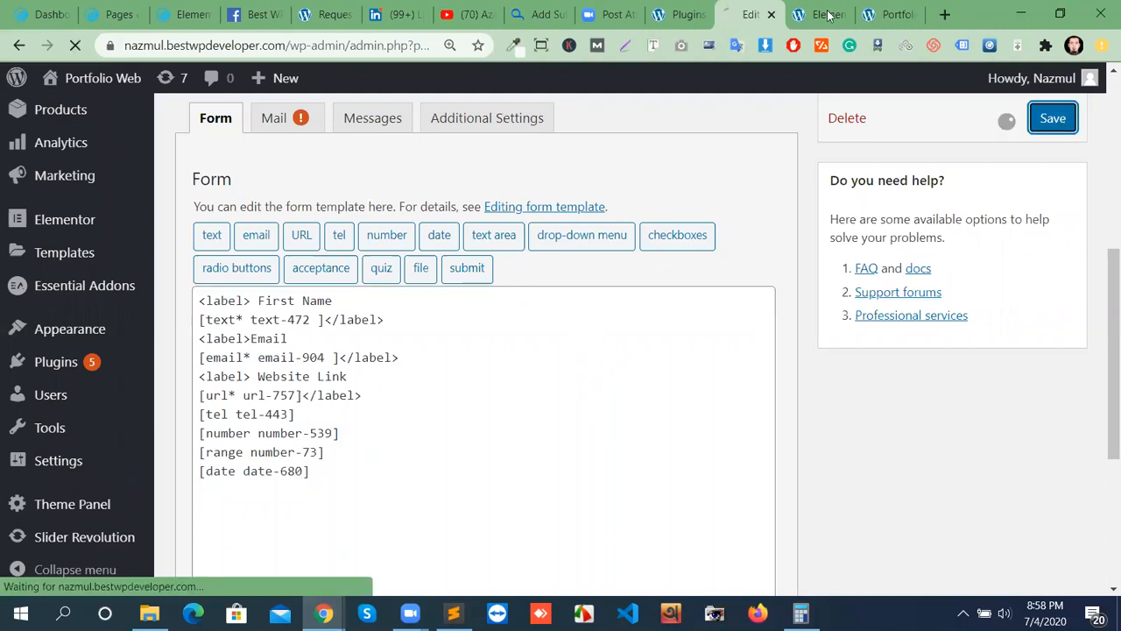
# Reload the preview and test the new date field's calendar picker.
pyautogui.click(889, 15)
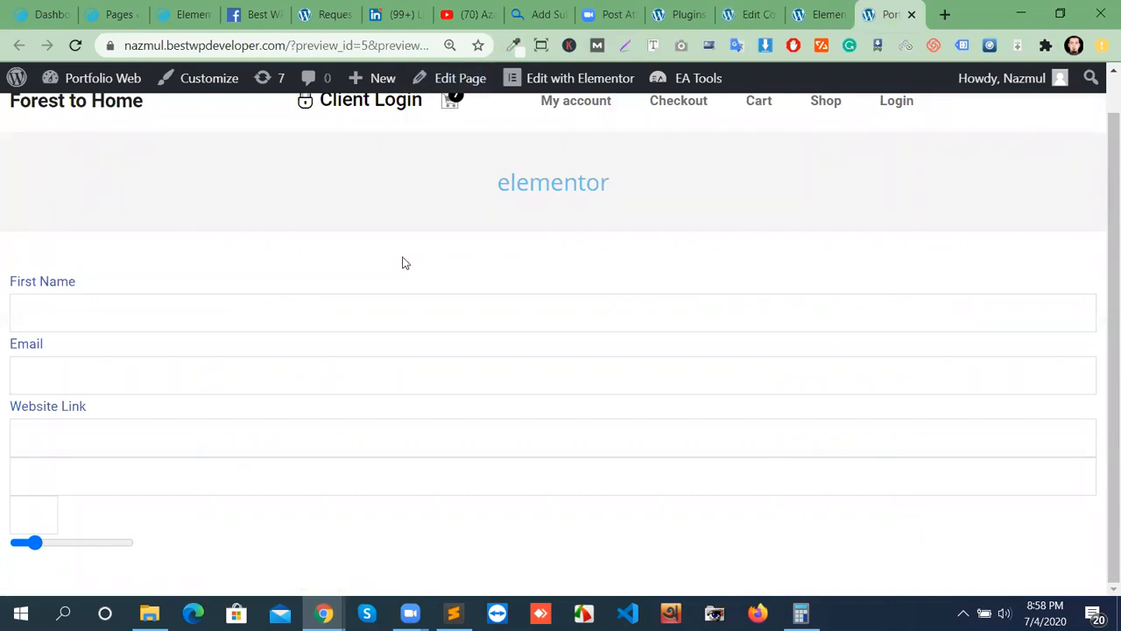
pyautogui.click(76, 44)
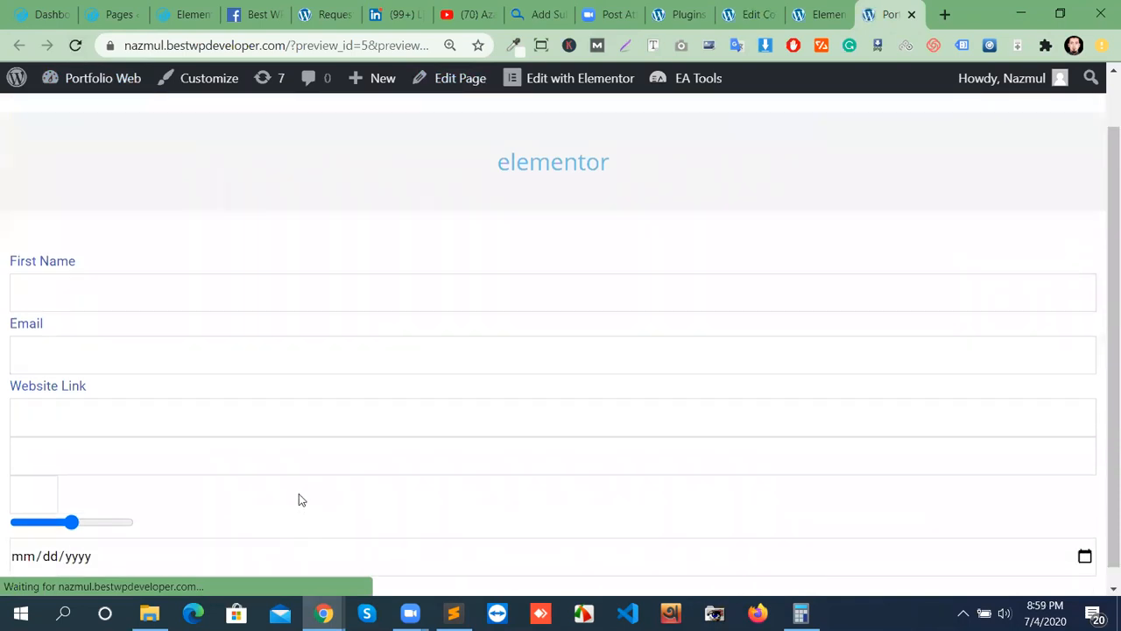
pyautogui.click(211, 541)
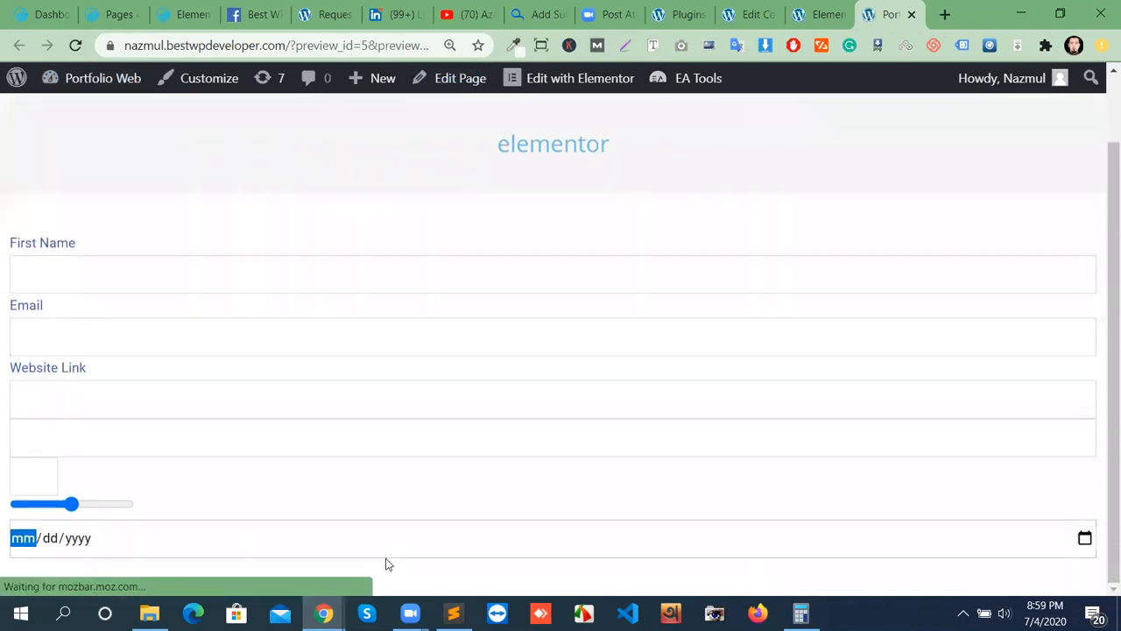
pyautogui.click(1087, 541)
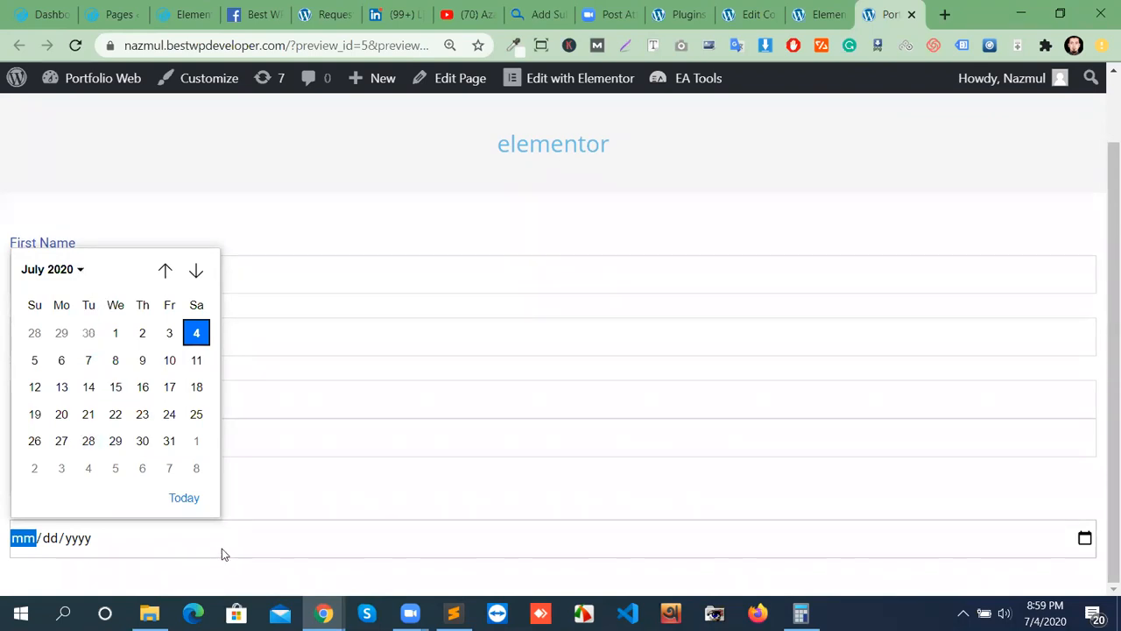
pyautogui.click(254, 551)
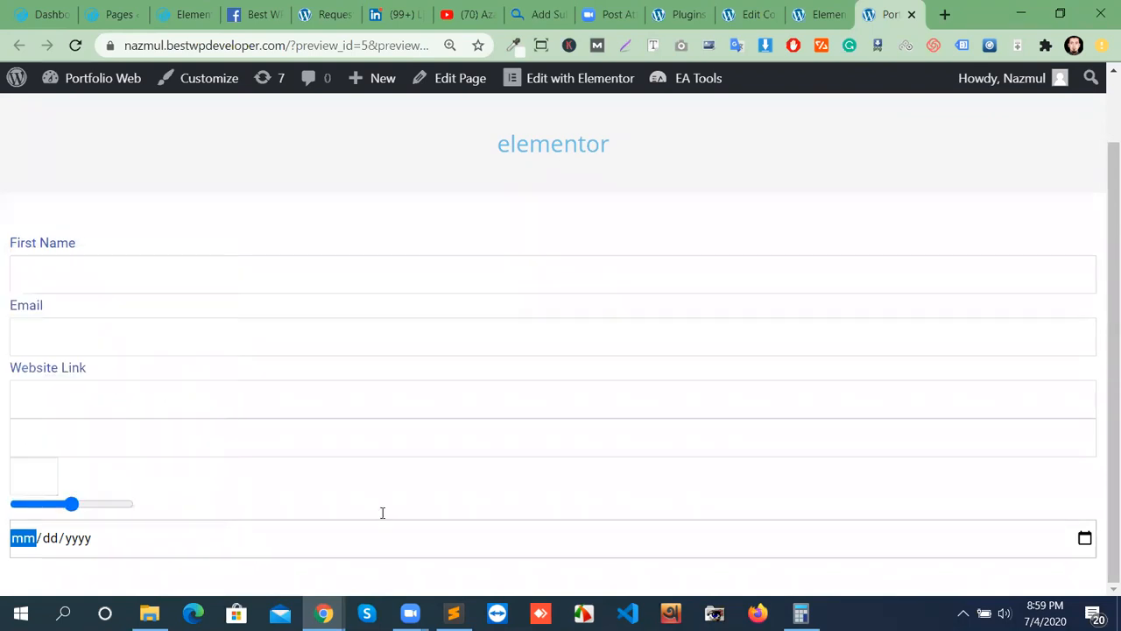
pyautogui.click(819, 15)
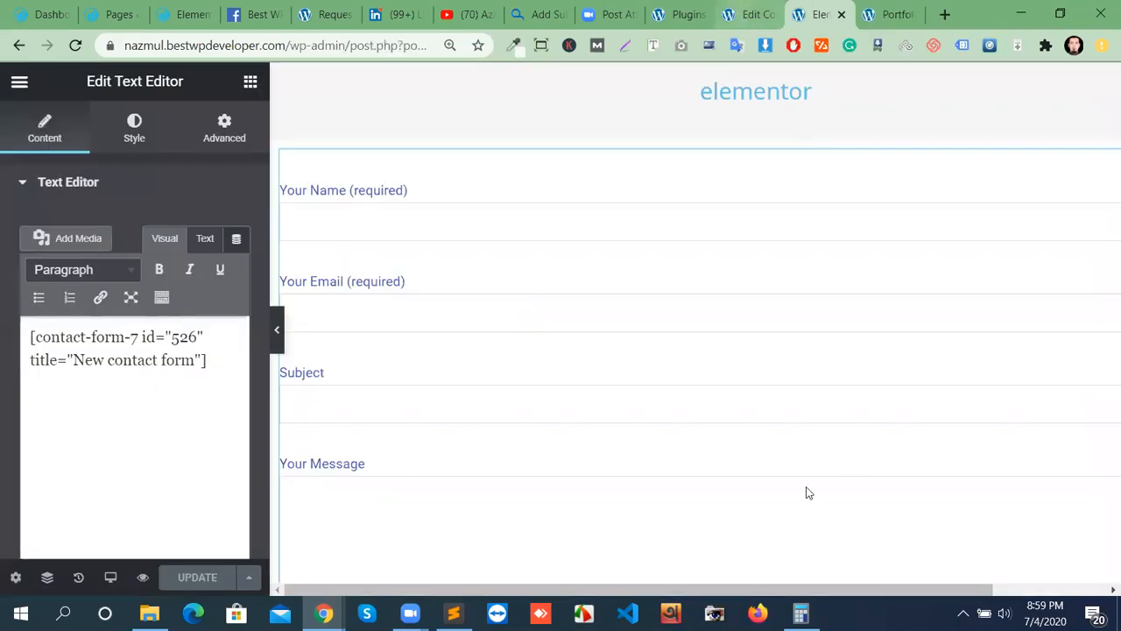
# Insert a [textarea textarea-303] tag after the date tag and save the form.
pyautogui.hotkey('ctrl', 'shift', 'Tab')
pyautogui.scroll(-5, 480, 330)
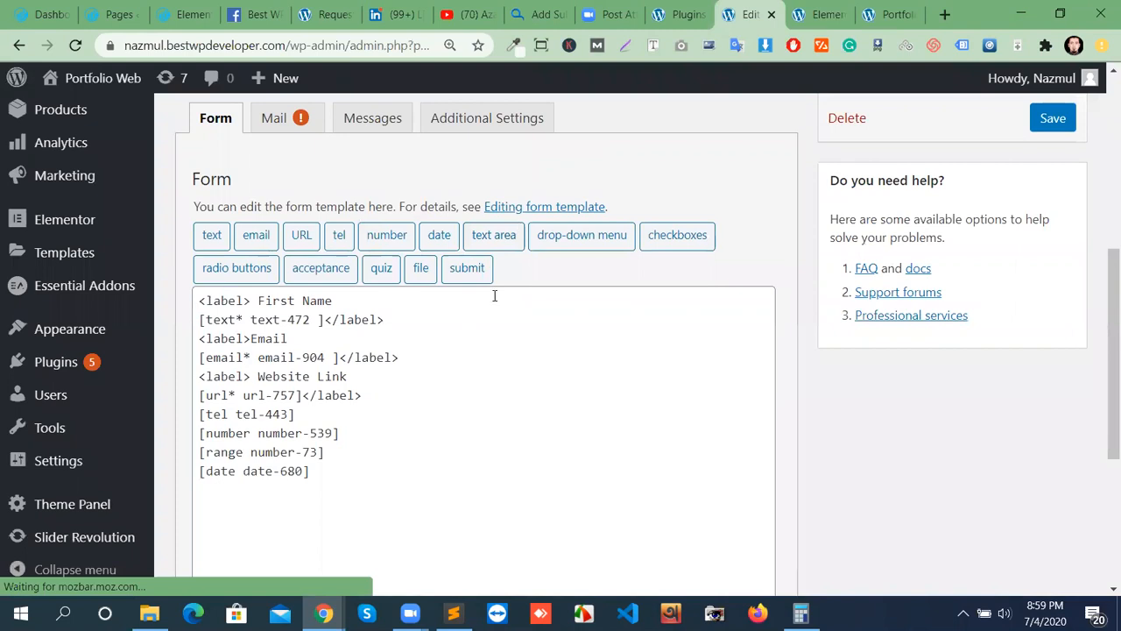
pyautogui.click(353, 476)
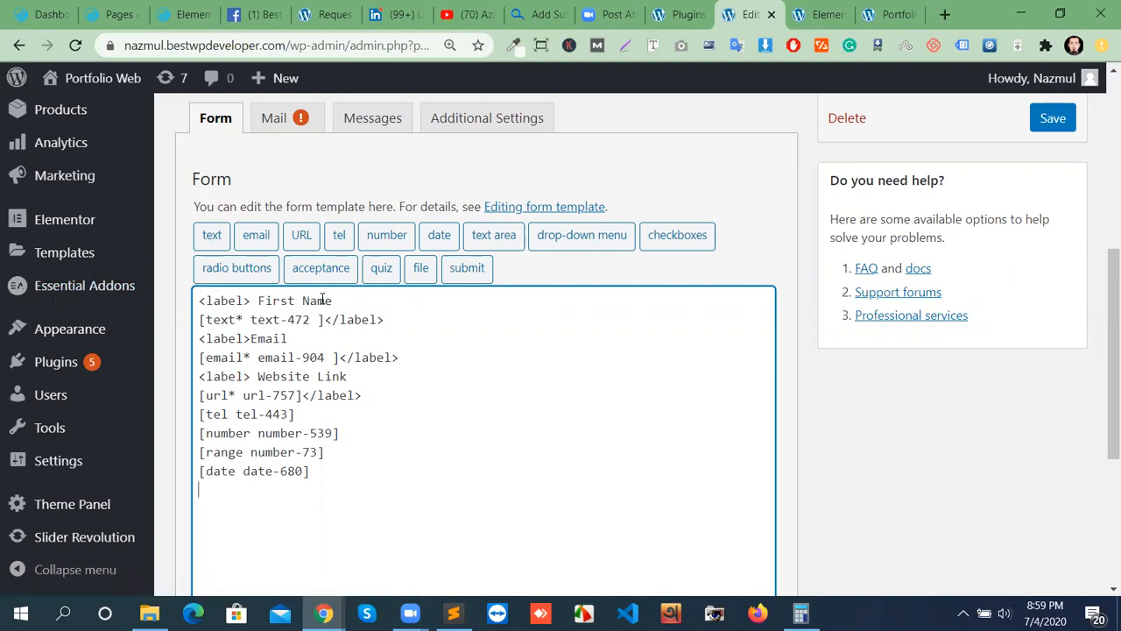
pyautogui.click(496, 236)
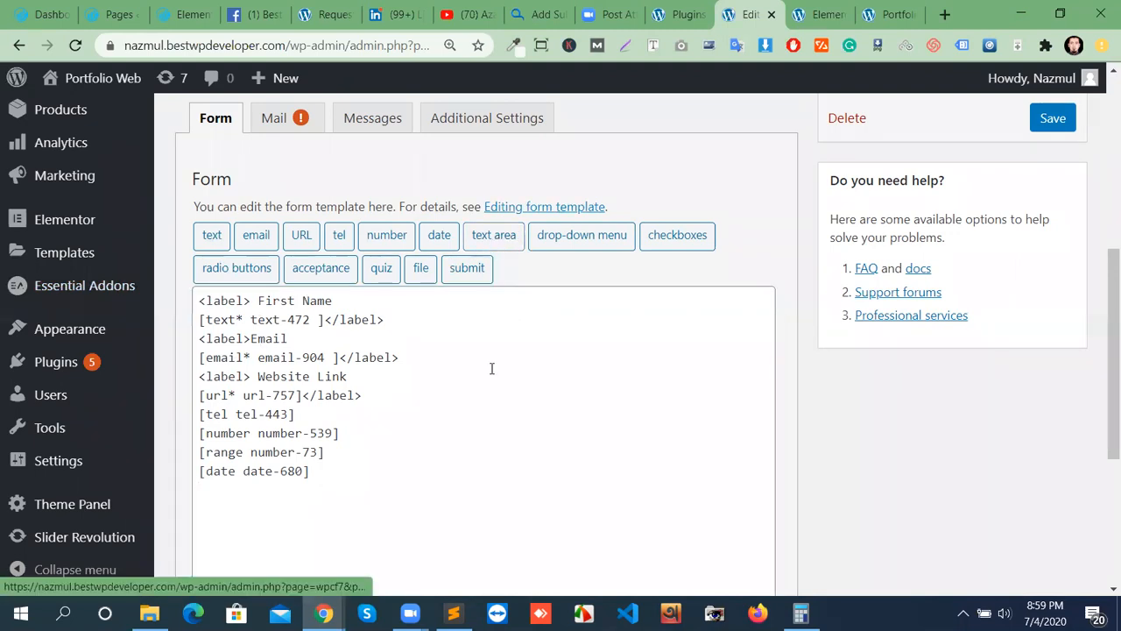
pyautogui.click(700, 562)
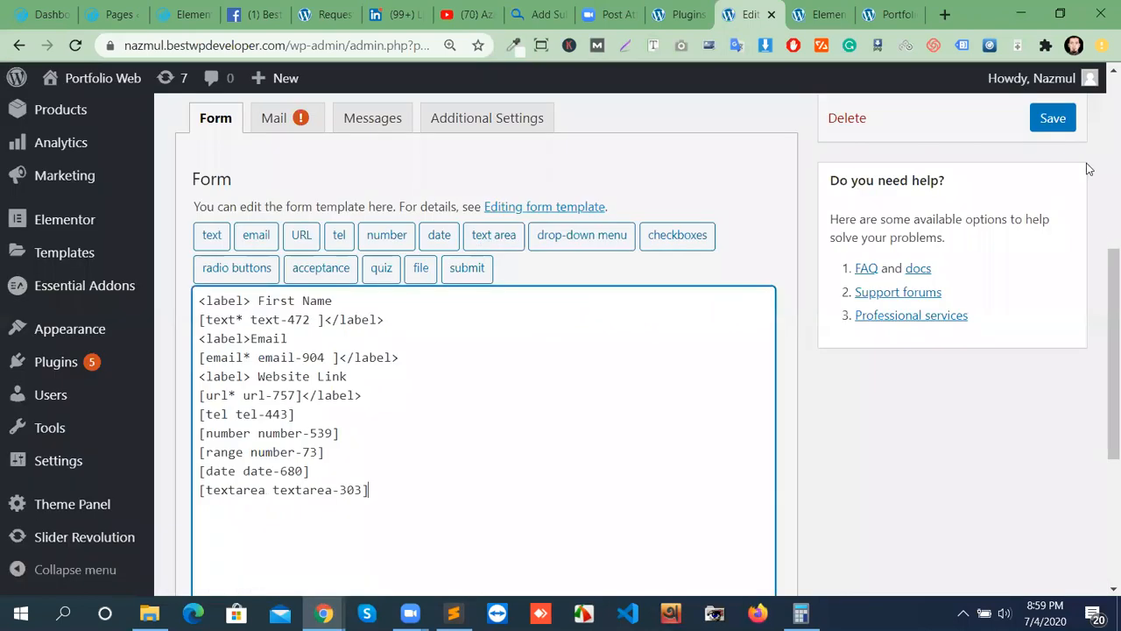
pyautogui.click(1054, 123)
pyautogui.click(889, 14)
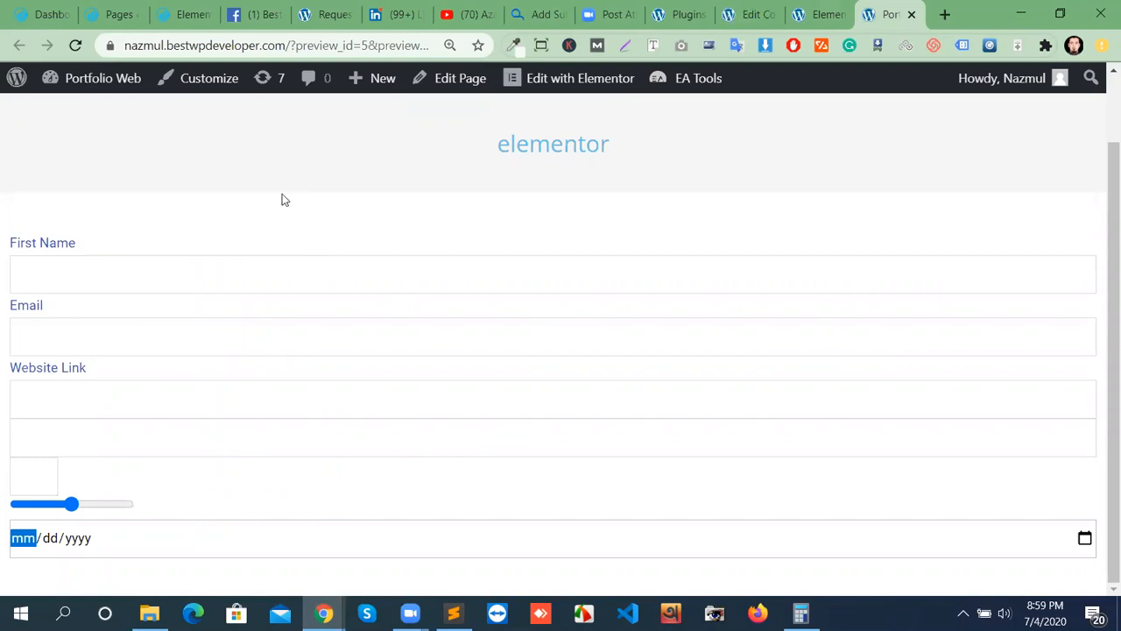
# Reload the preview and click into the new text area below the date field.
pyautogui.click(75, 44)
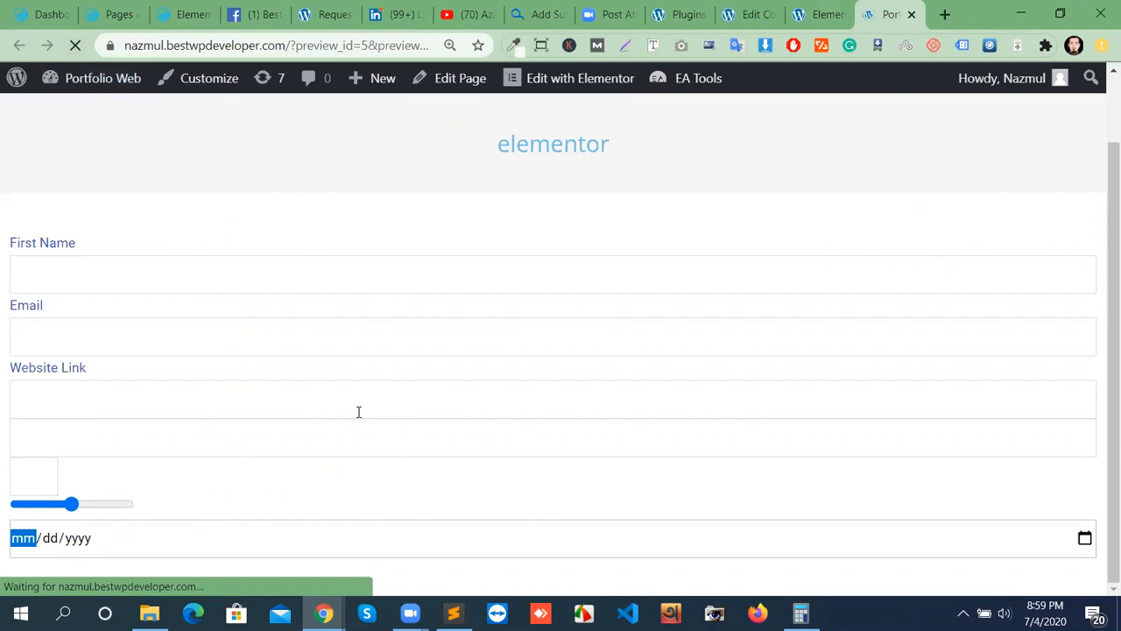
pyautogui.scroll(-3, 353, 414)
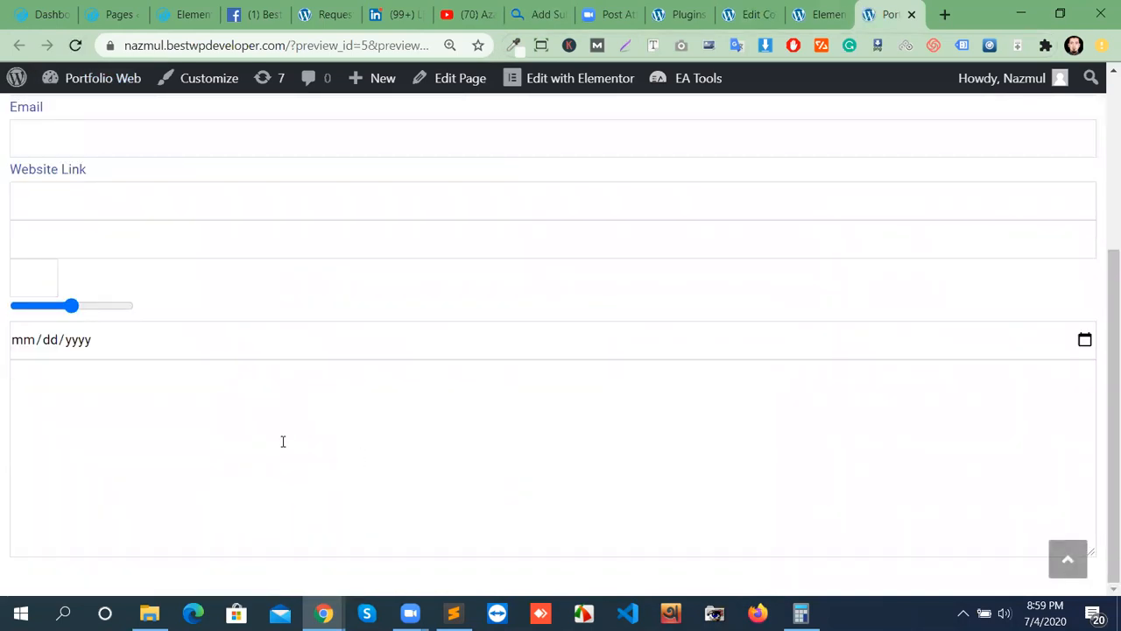
pyautogui.click(63, 391)
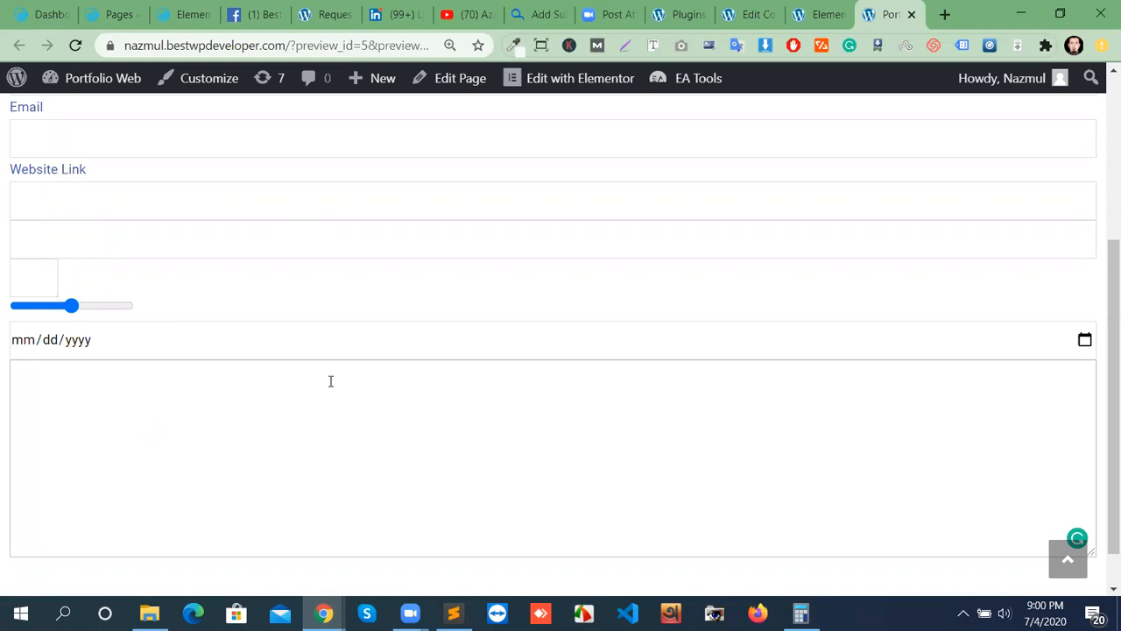
pyautogui.click(818, 12)
# Start a new template line after the [textarea textarea-303] tag.
pyautogui.click(757, 17)
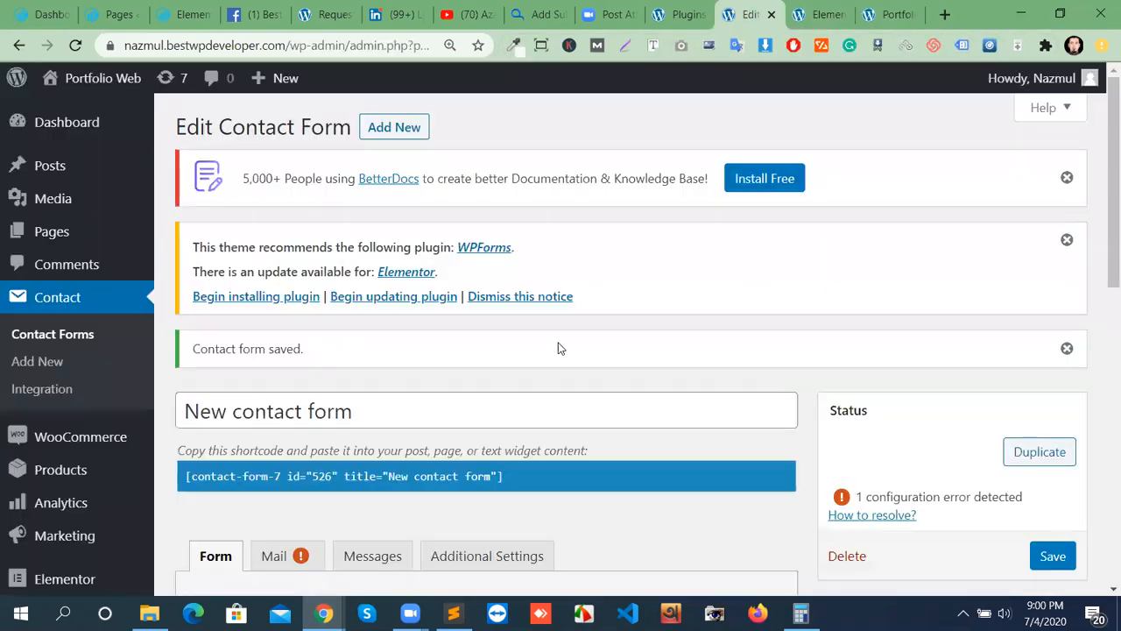
pyautogui.scroll(-4, 620, 455)
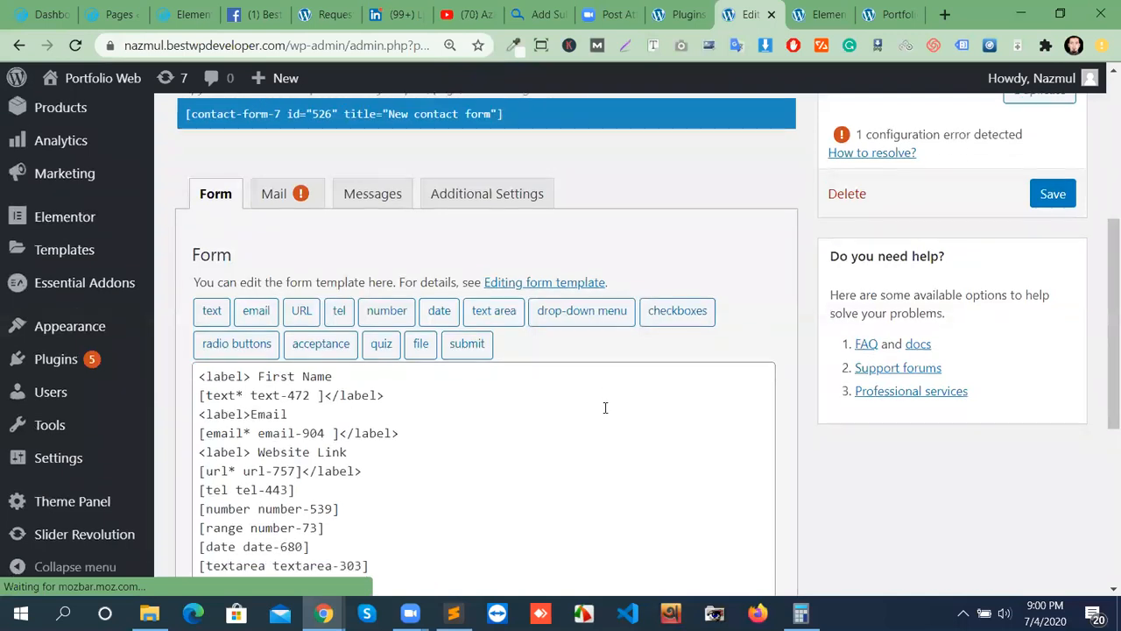
pyautogui.scroll(-2, 603, 405)
pyautogui.scroll(1, 388, 485)
pyautogui.click(439, 511)
pyautogui.press('Return')
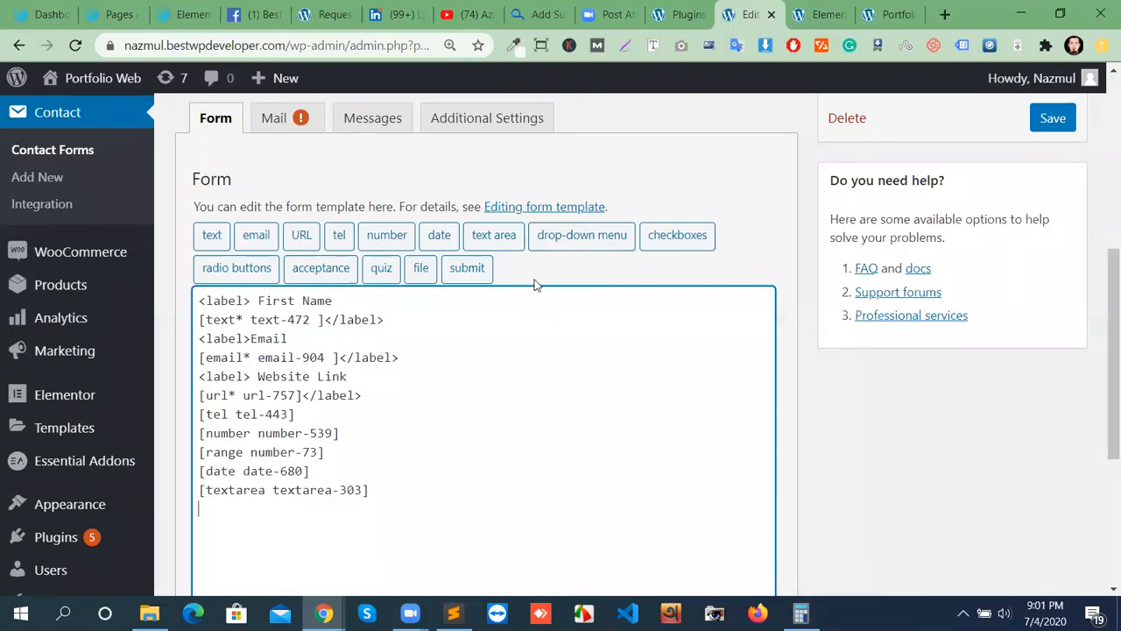
# Put the caret at the end of the template and open the drop-down menu generator.
pyautogui.click(588, 237)
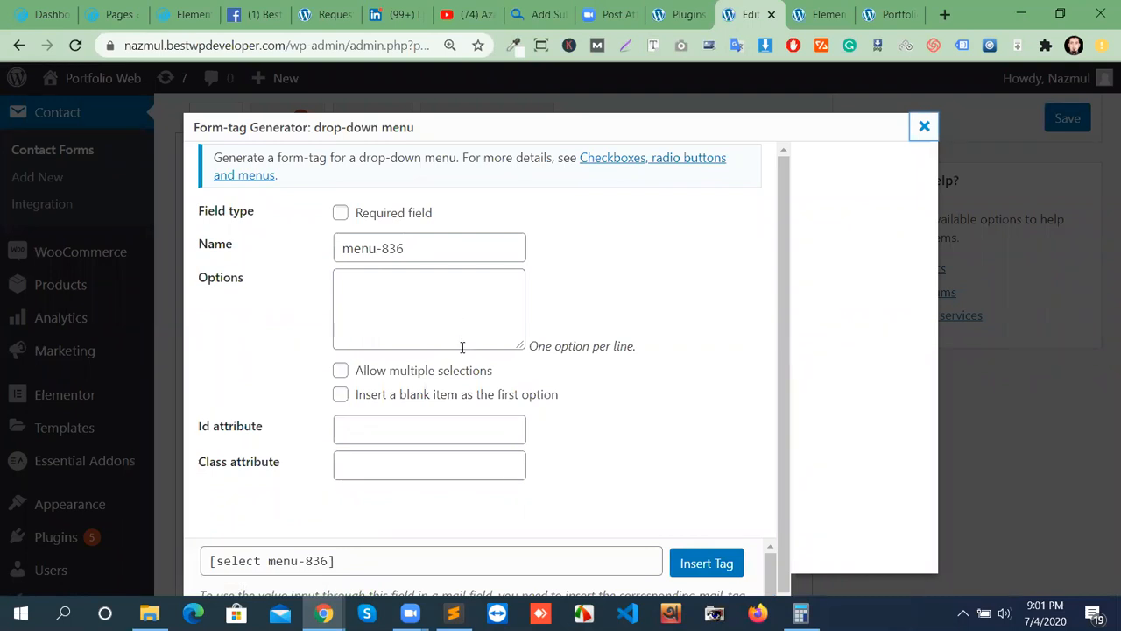
pyautogui.click(378, 282)
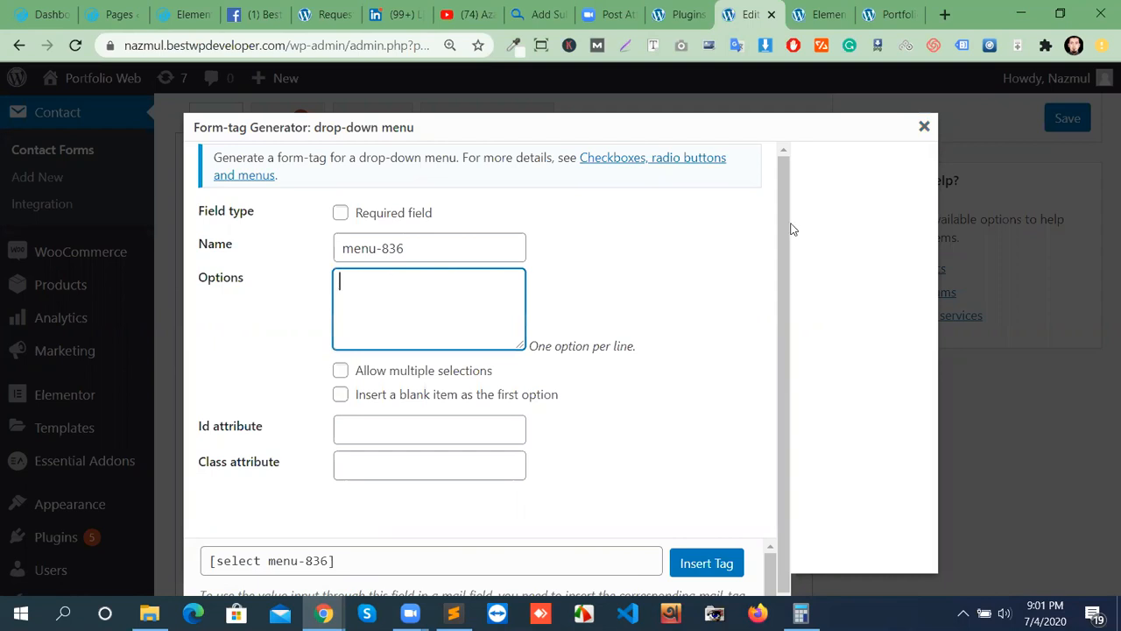
pyautogui.click(923, 125)
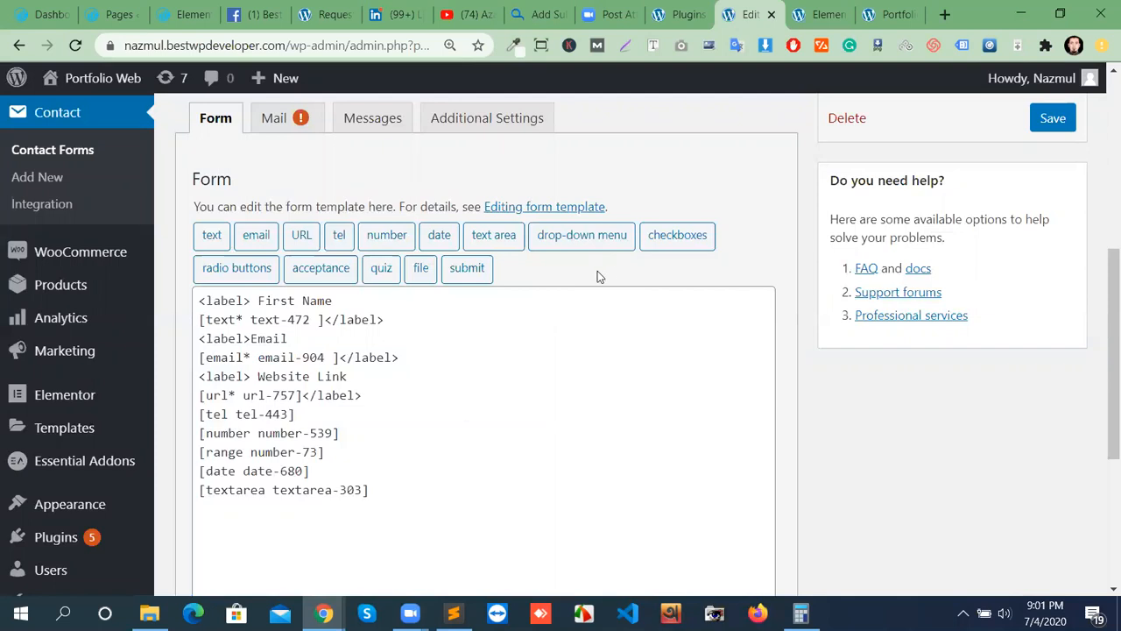
pyautogui.click(382, 492)
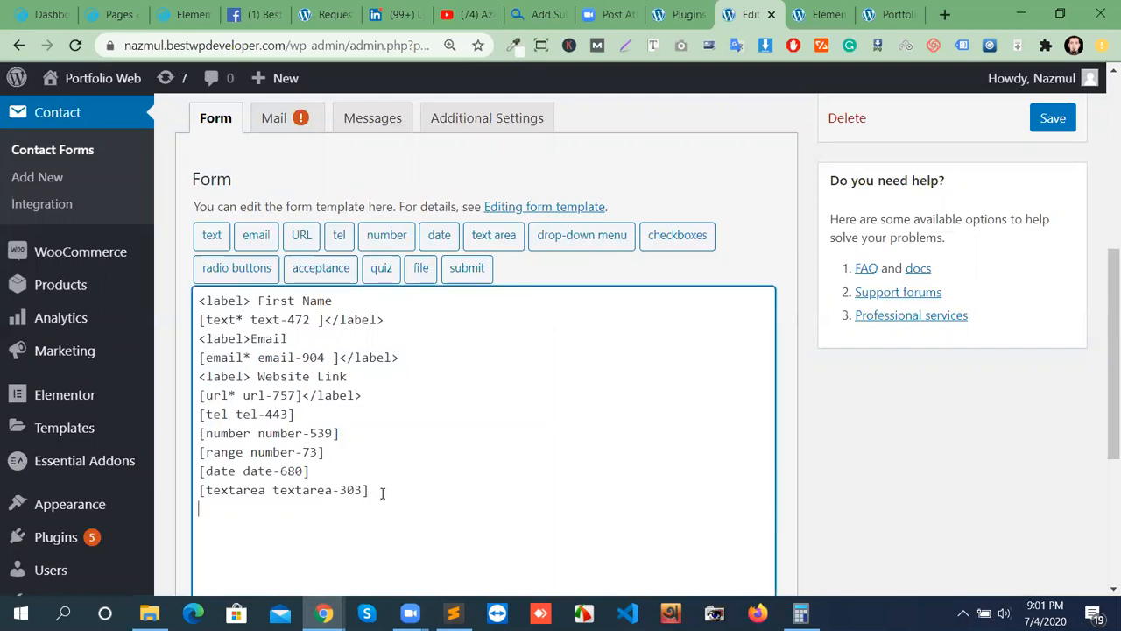
pyautogui.click(563, 235)
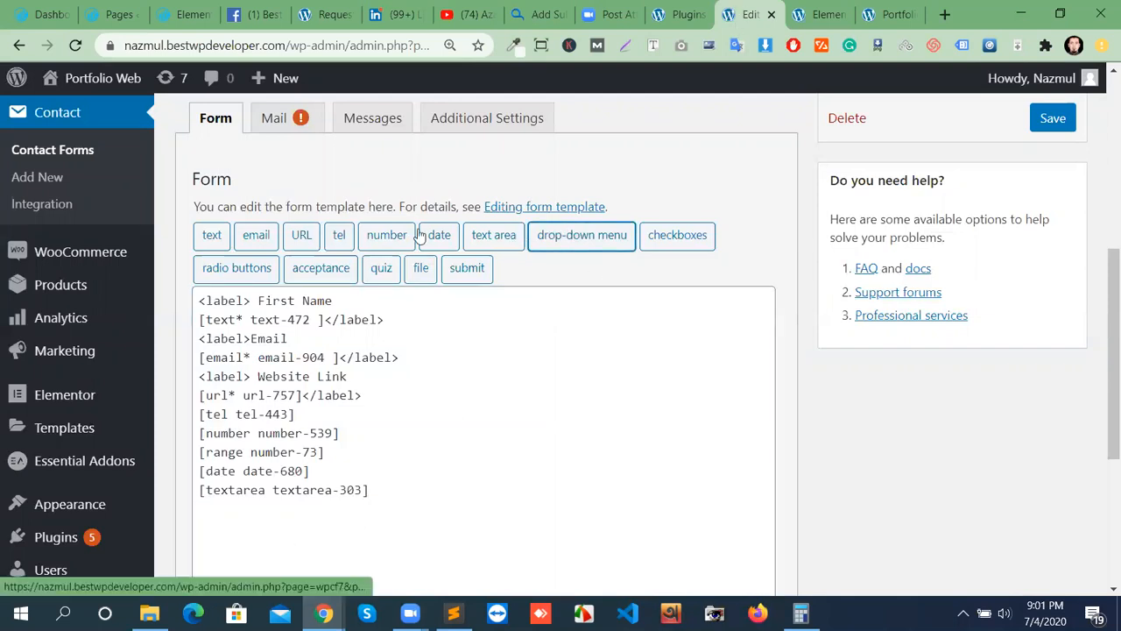
pyautogui.click(561, 236)
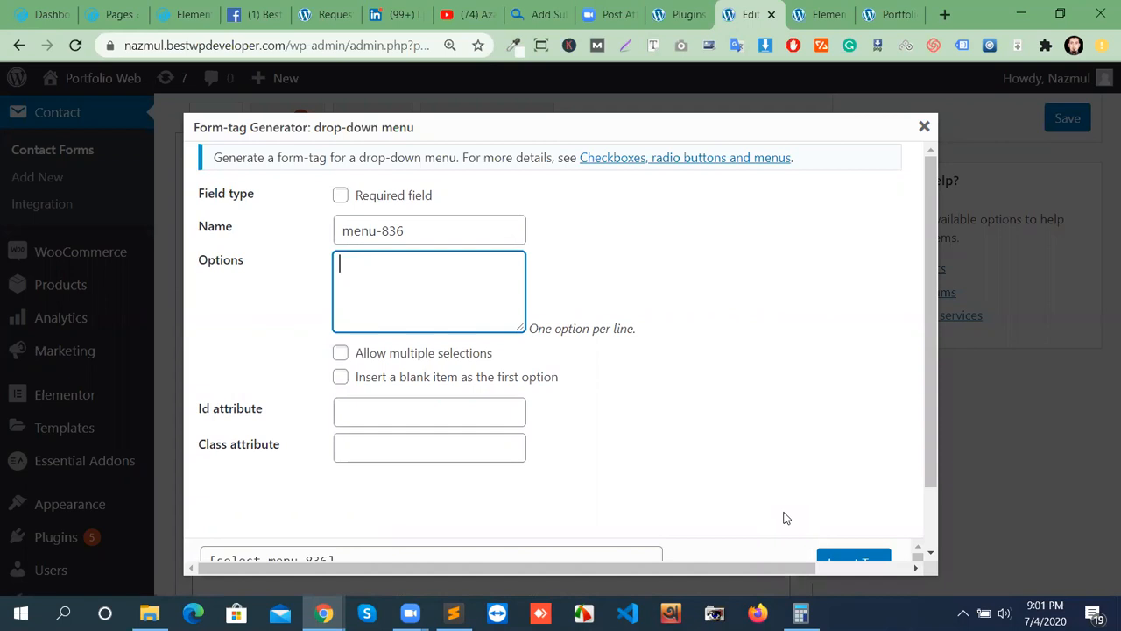
# Enter Bangladesh, India and Pakistan as options and insert the [select menu-836] tag.
pyautogui.write('Bangladesh')
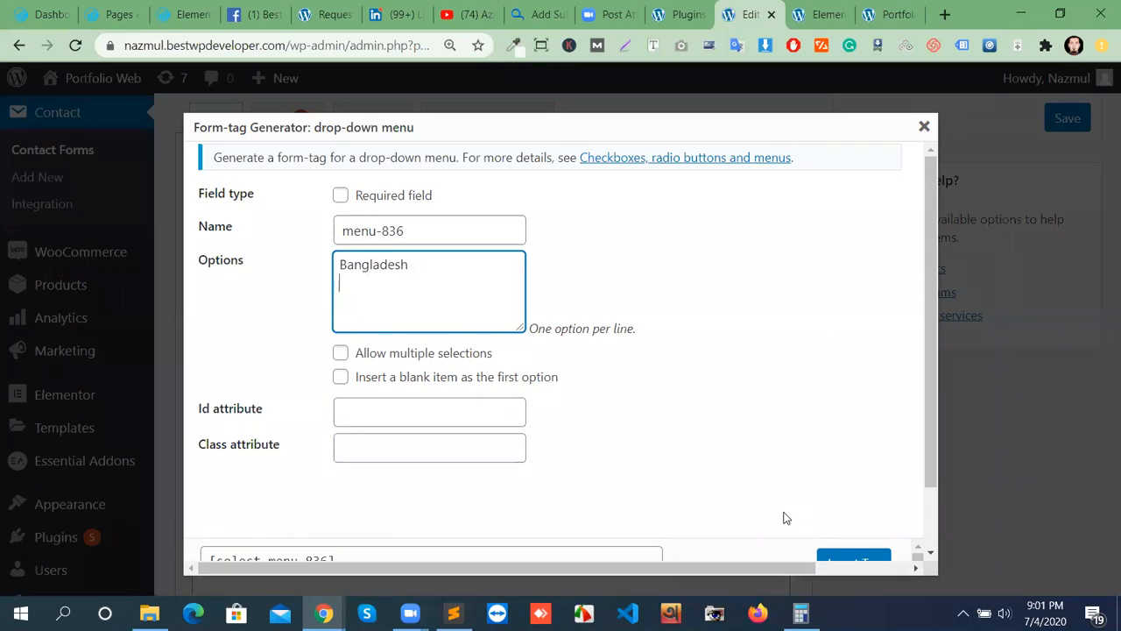
pyautogui.press('Return')
pyautogui.write('India')
pyautogui.press('Return')
pyautogui.write('Pakistan')
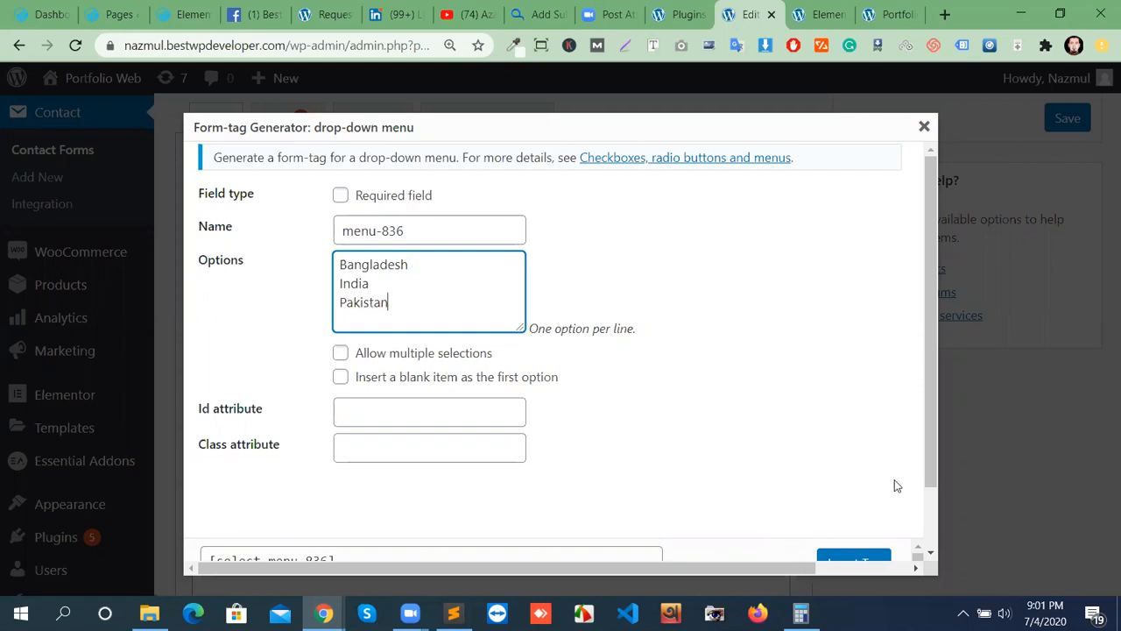
pyautogui.scroll(-1, 879, 512)
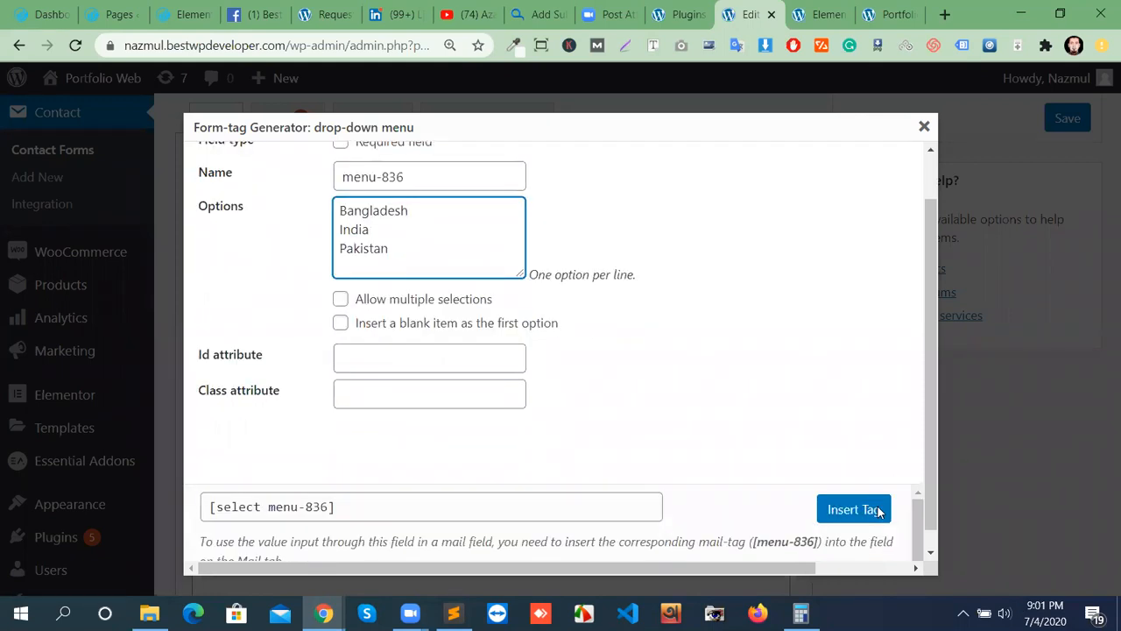
pyautogui.click(854, 510)
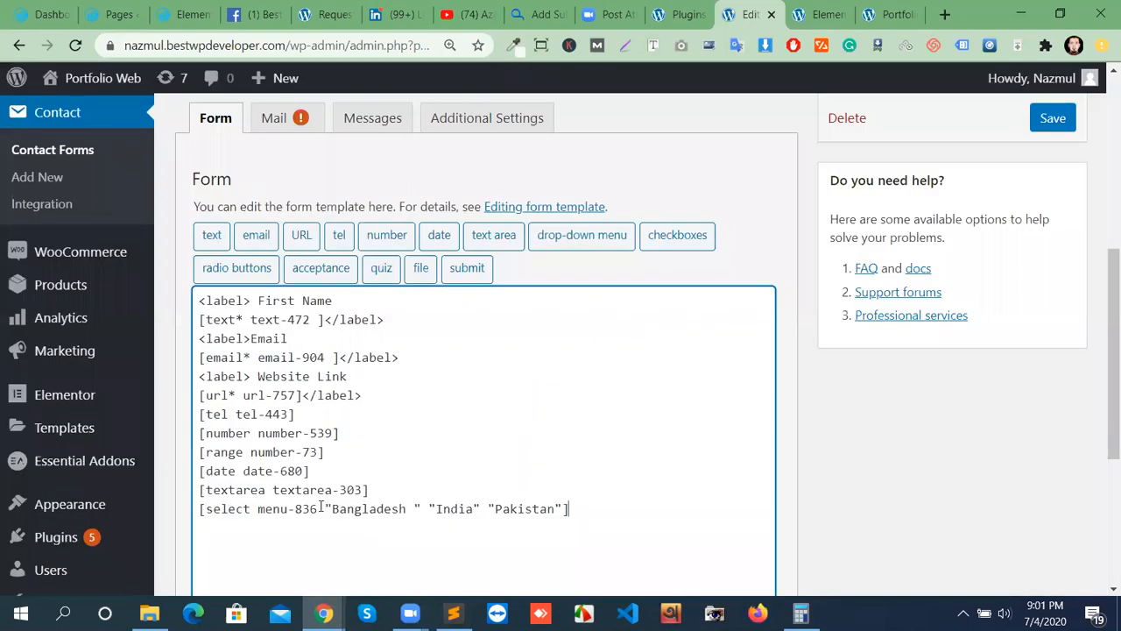
# Save the contact form and reload the page preview.
pyautogui.click(1053, 119)
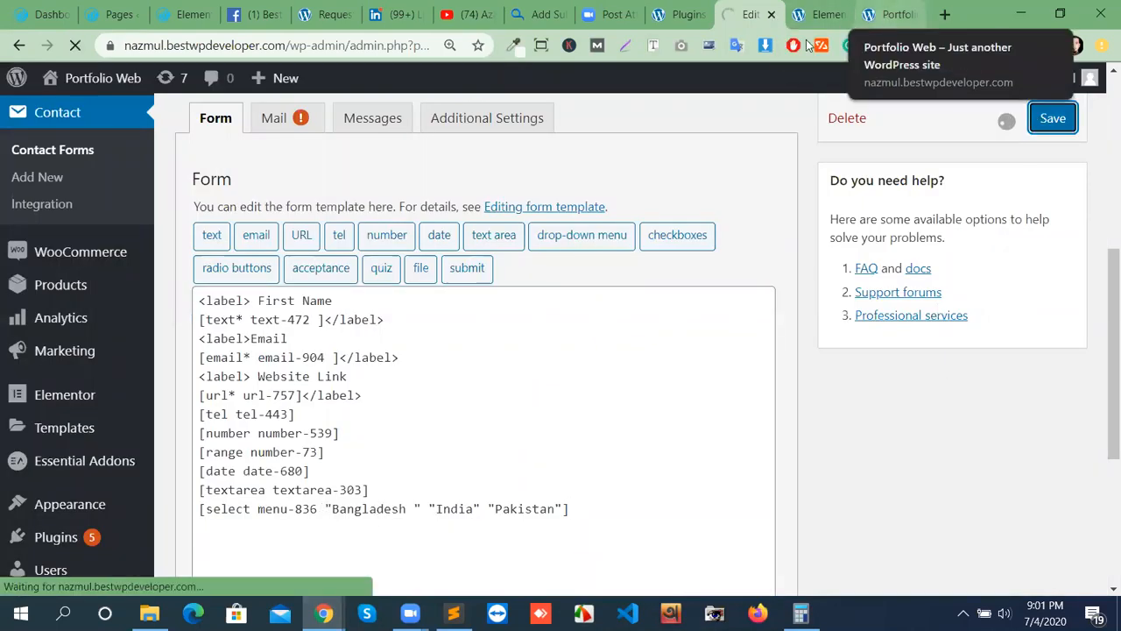
pyautogui.click(888, 15)
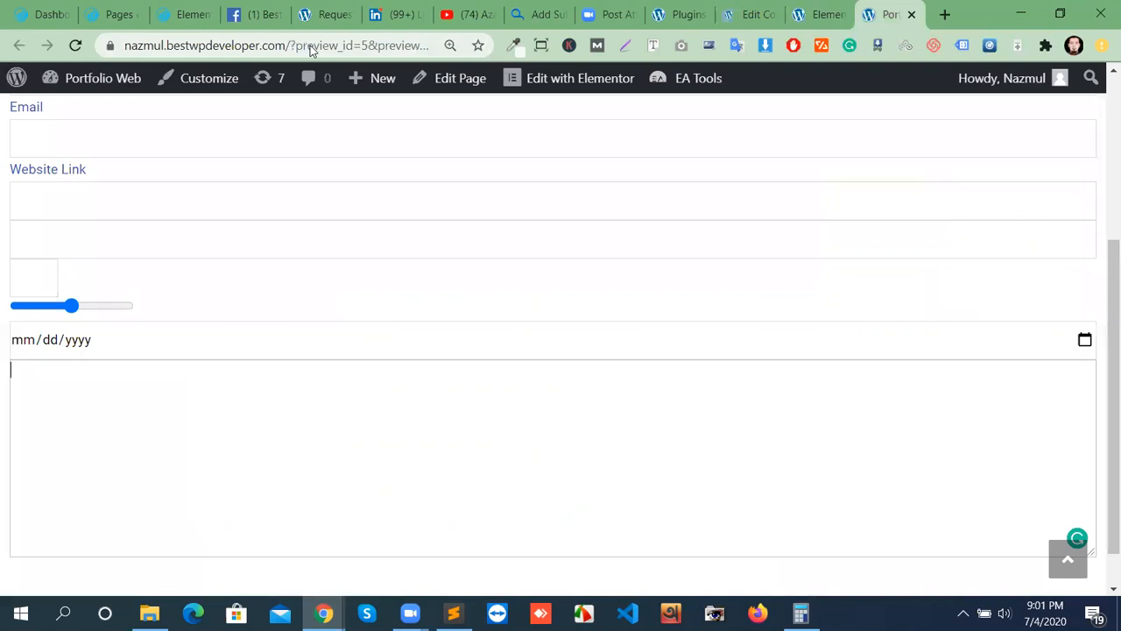
pyautogui.click(77, 47)
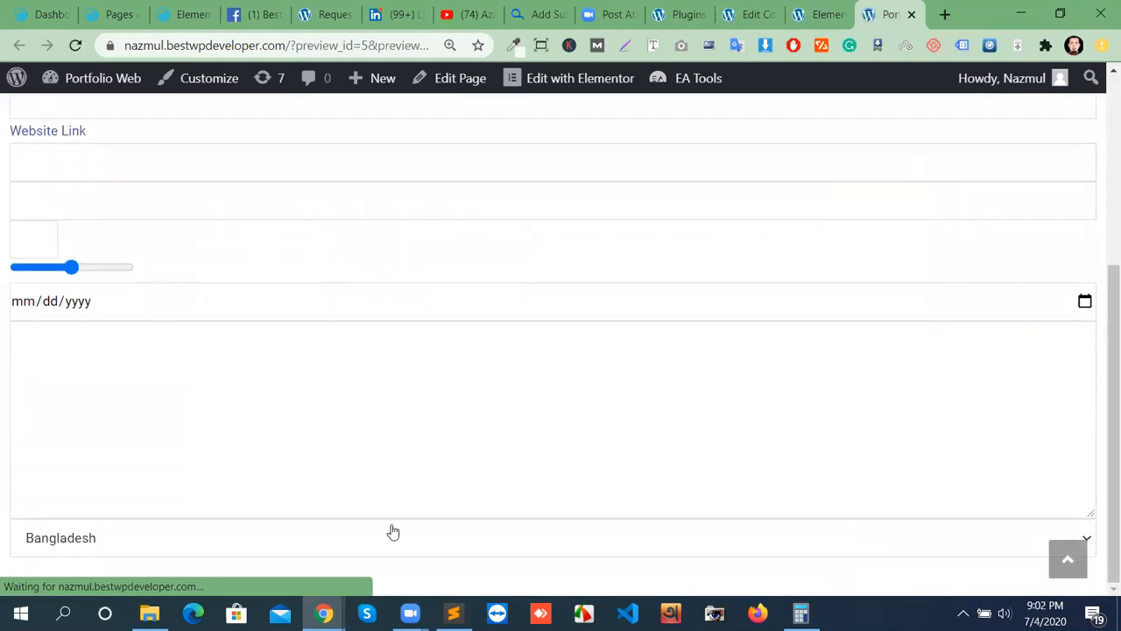
# Try the country drop-down on the preview, picking India and then Pakistan.
pyautogui.click(602, 546)
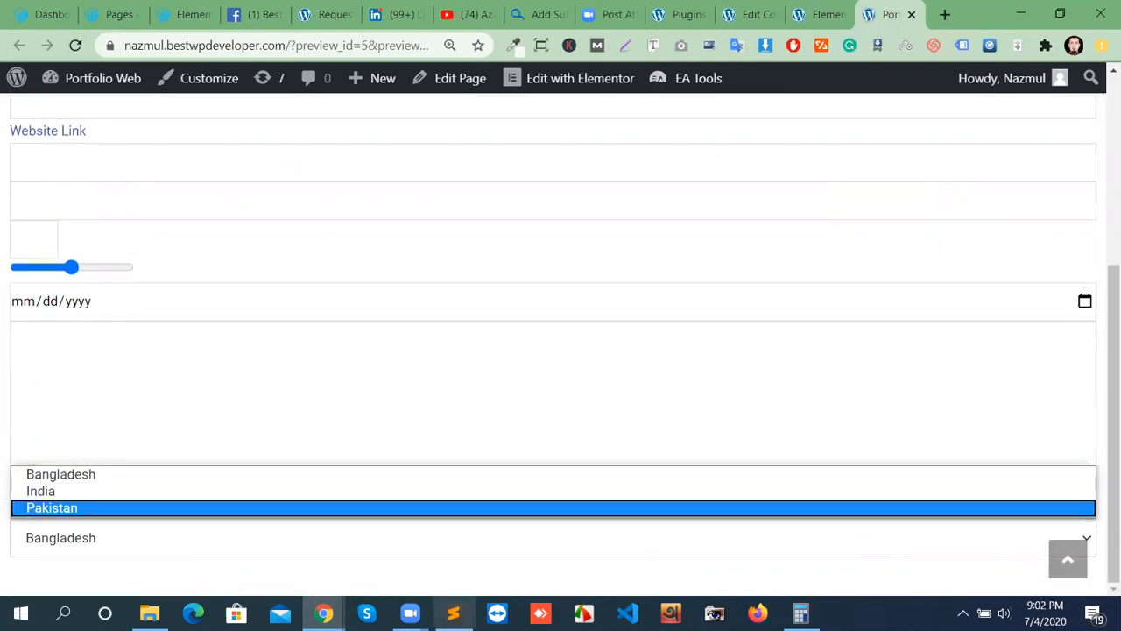
pyautogui.moveTo(453, 612)
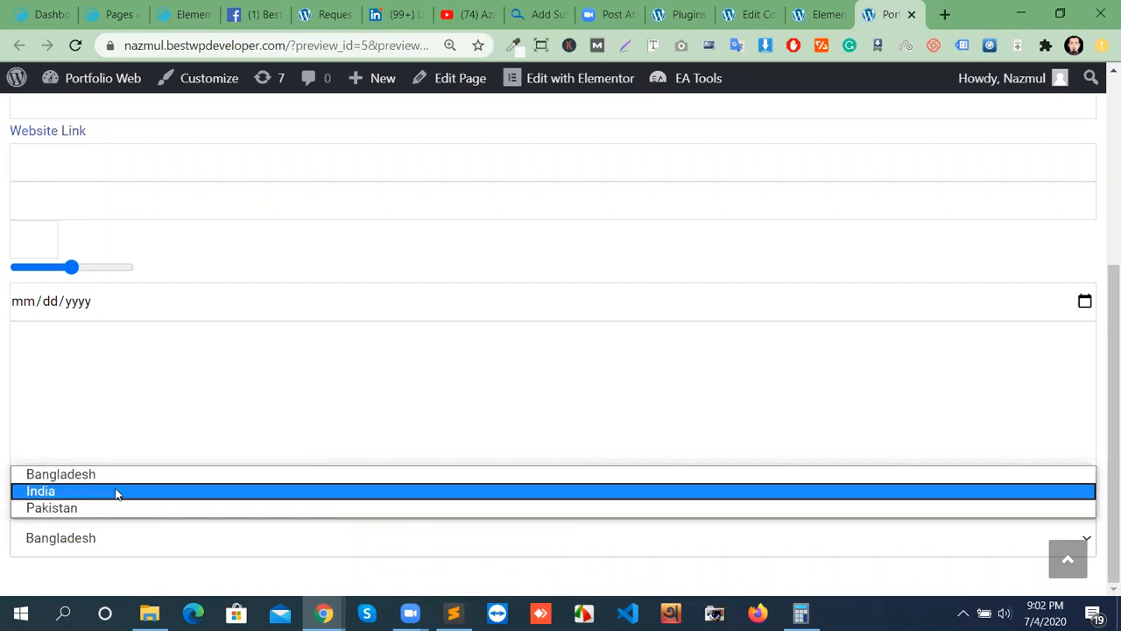
pyautogui.click(68, 490)
pyautogui.click(77, 527)
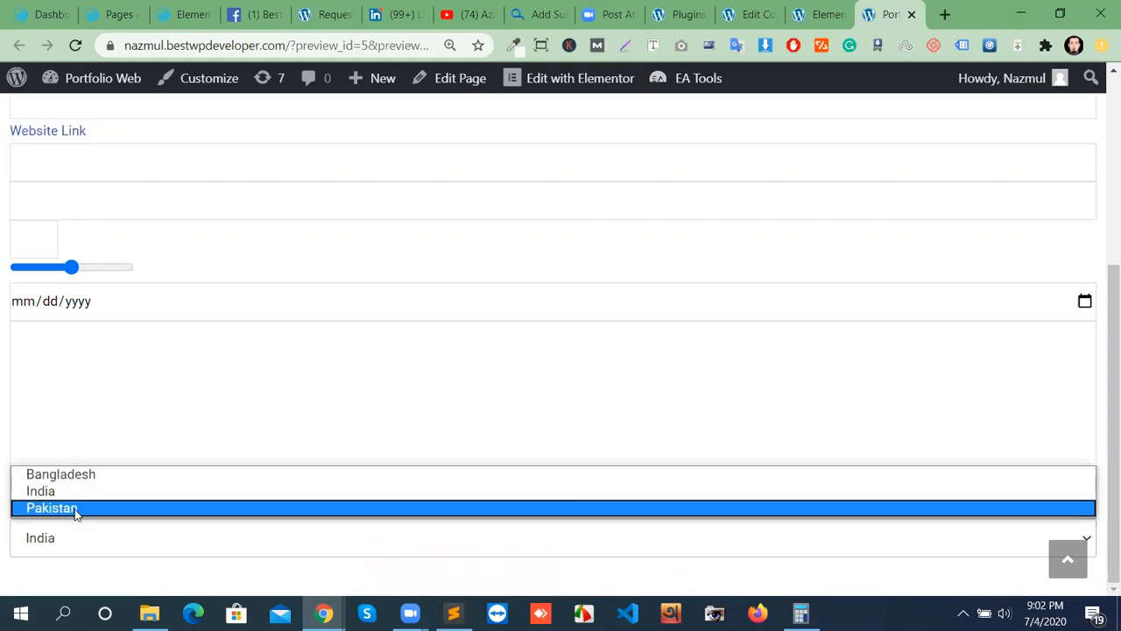
pyautogui.click(77, 508)
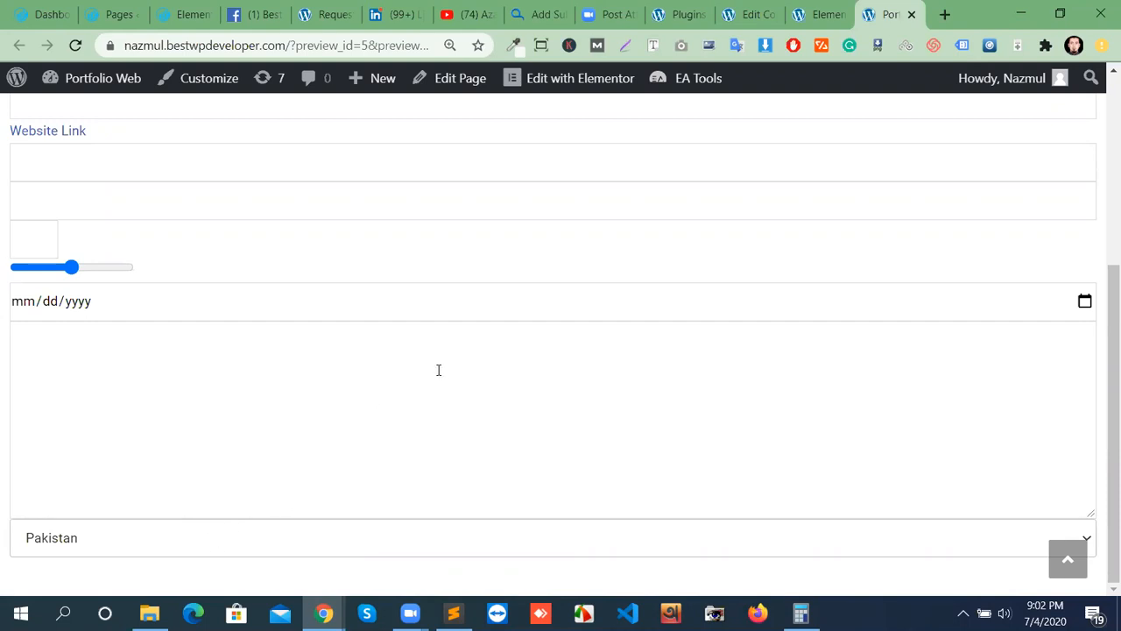
# Return to the form editor and open the checkboxes generator at the template's end.
pyautogui.click(751, 14)
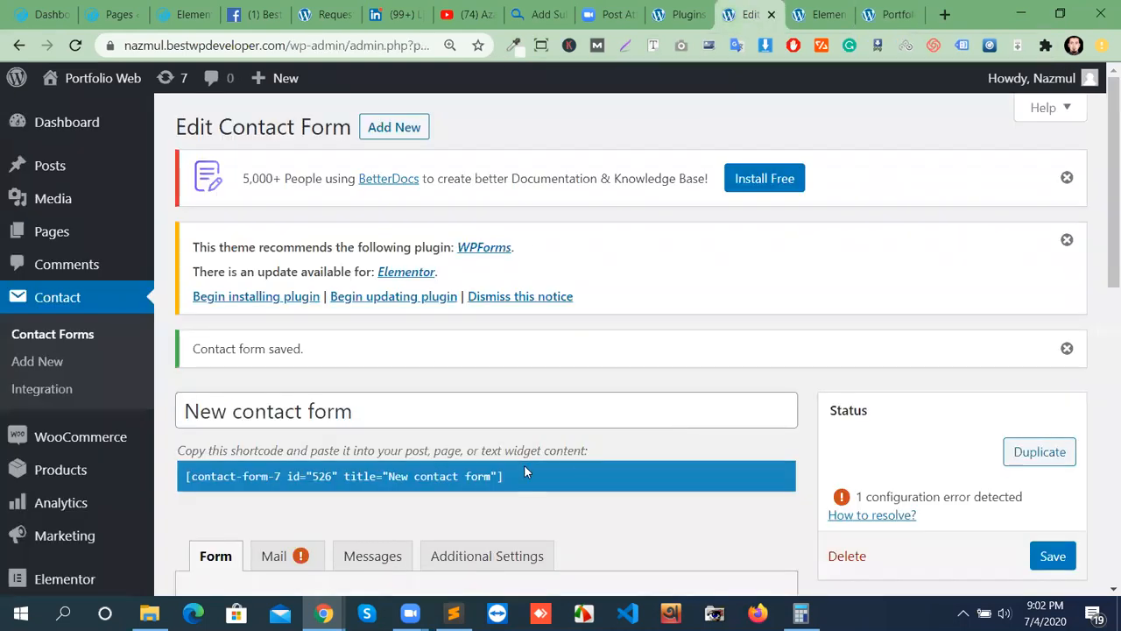
pyautogui.scroll(-5, 524, 464)
pyautogui.click(589, 508)
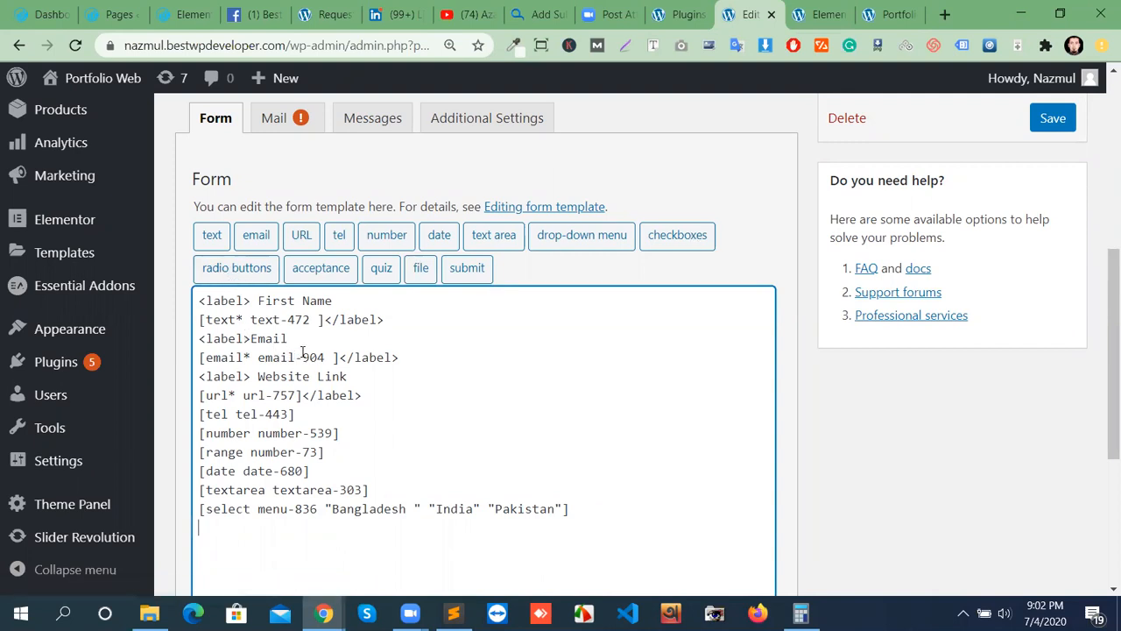
pyautogui.click(677, 242)
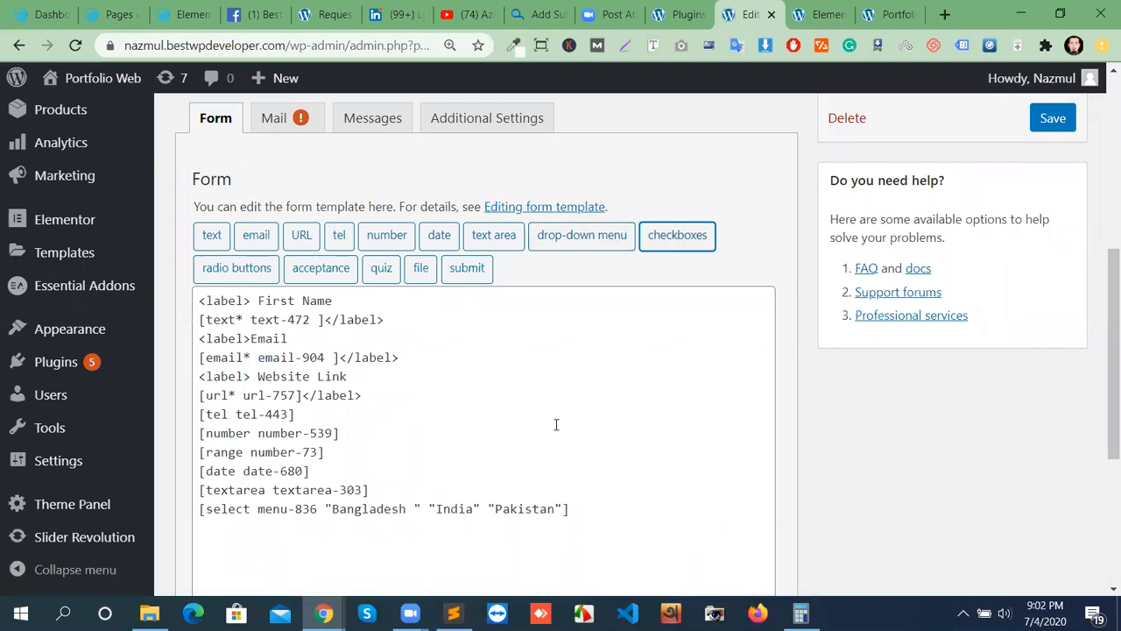
pyautogui.click(581, 523)
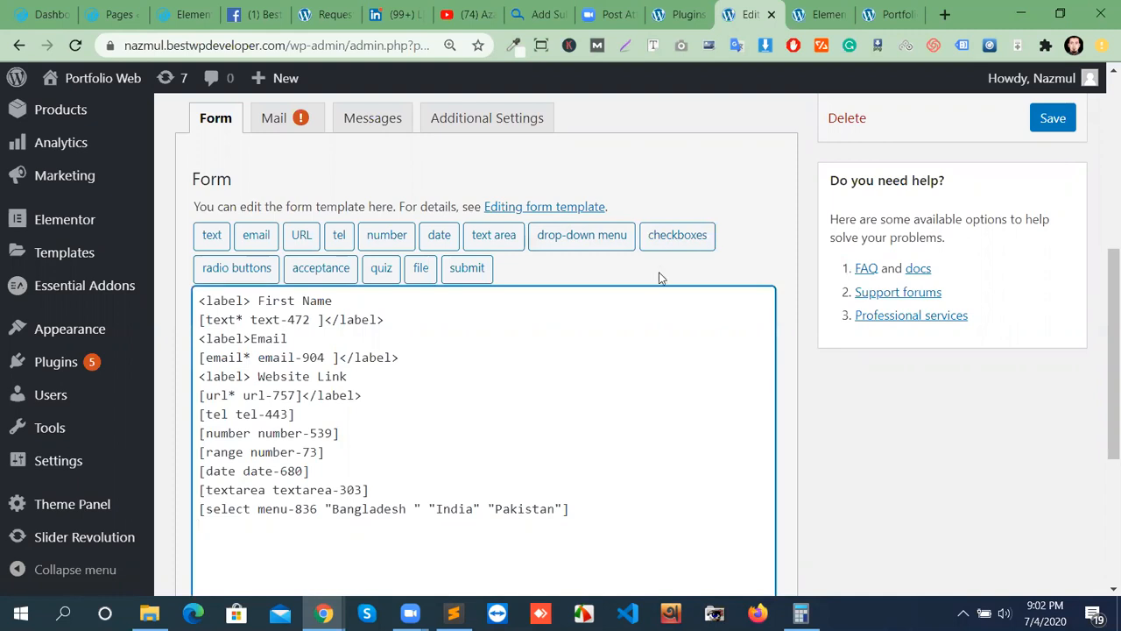
pyautogui.click(673, 243)
# Enter Mango, apple and banana as checkbox options and insert the checkbox-311 tag.
pyautogui.click(362, 282)
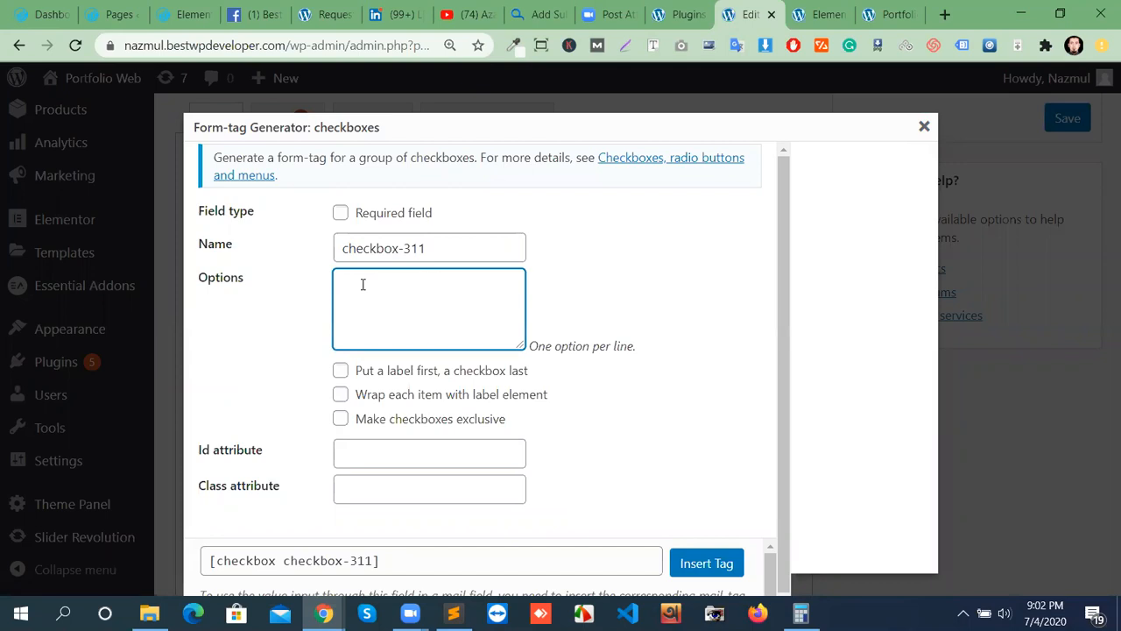
pyautogui.write('Mangg')
pyautogui.press('BackSpace')
pyautogui.press('BackSpace')
pyautogui.write('goapr')
pyautogui.press('BackSpace')
pyautogui.write('ple banaa')
pyautogui.press('BackSpace')
pyautogui.write('na')
pyautogui.click(706, 562)
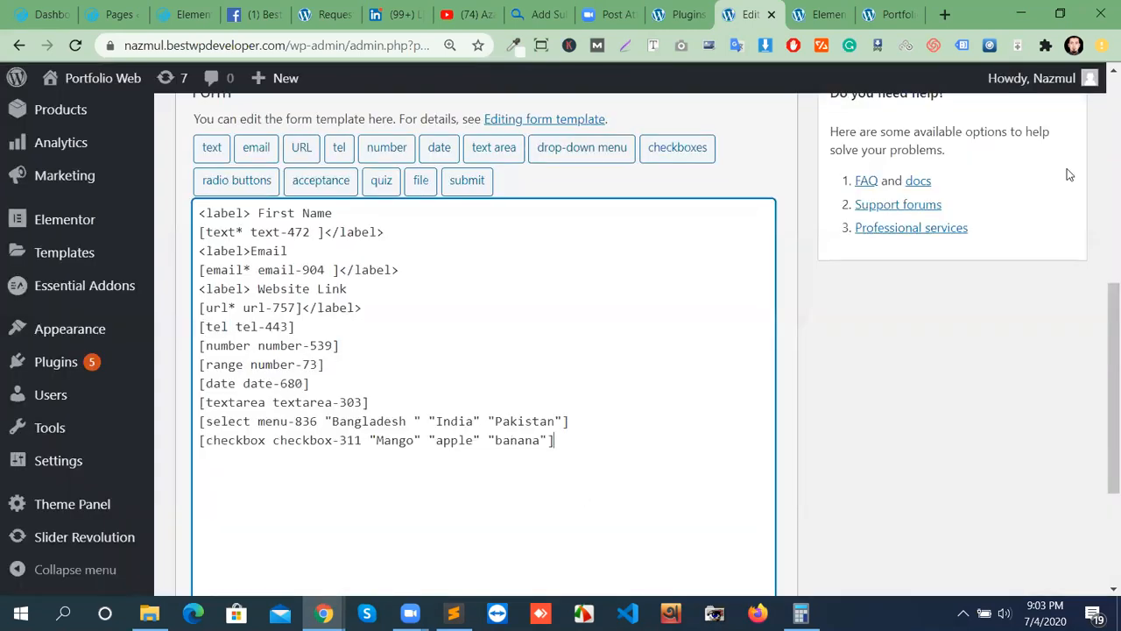
# Save the contact form and switch to the page preview.
pyautogui.scroll(1, 1069, 222)
pyautogui.scroll(3, 1069, 228)
pyautogui.click(1051, 293)
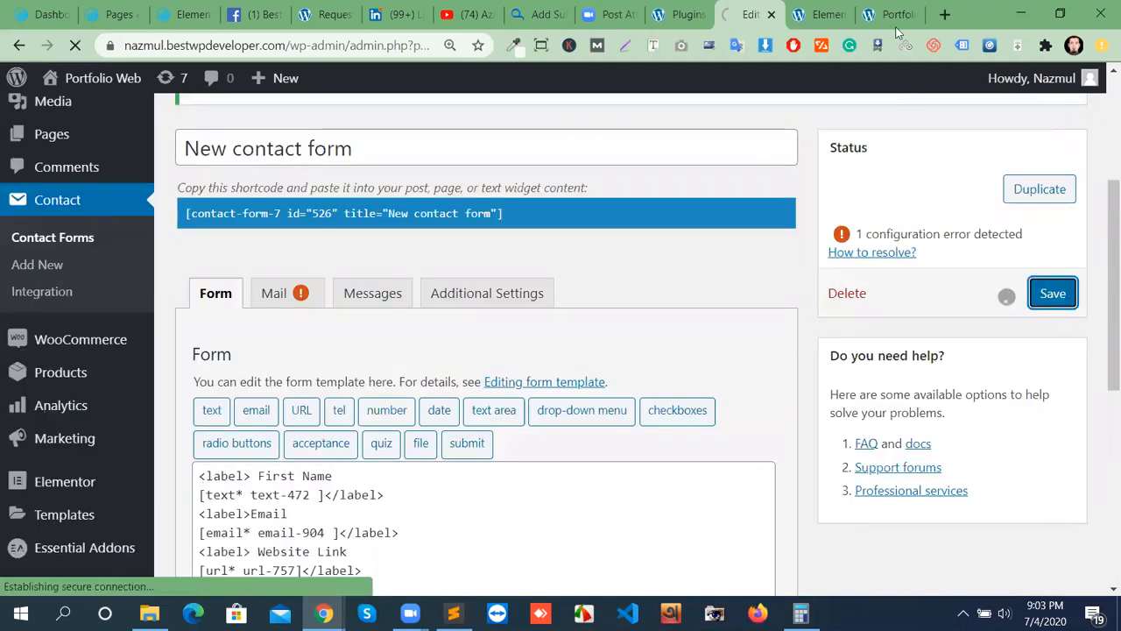
pyautogui.click(893, 14)
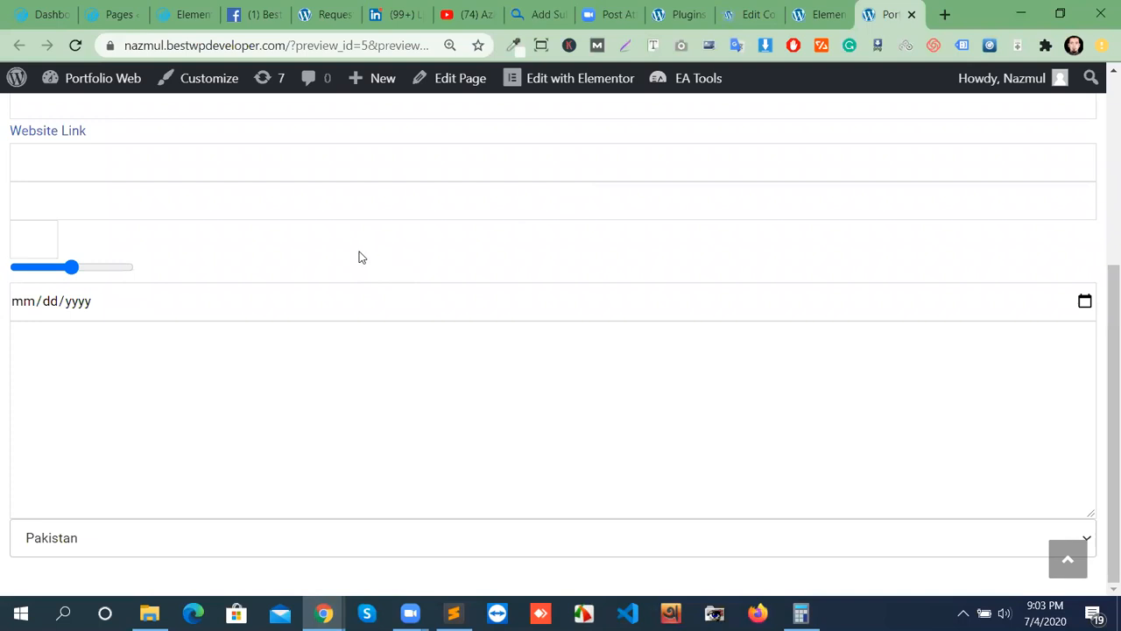
# Reload the preview and tick and untick the Mango, apple and banana checkboxes, leaving all ticked.
pyautogui.click(75, 45)
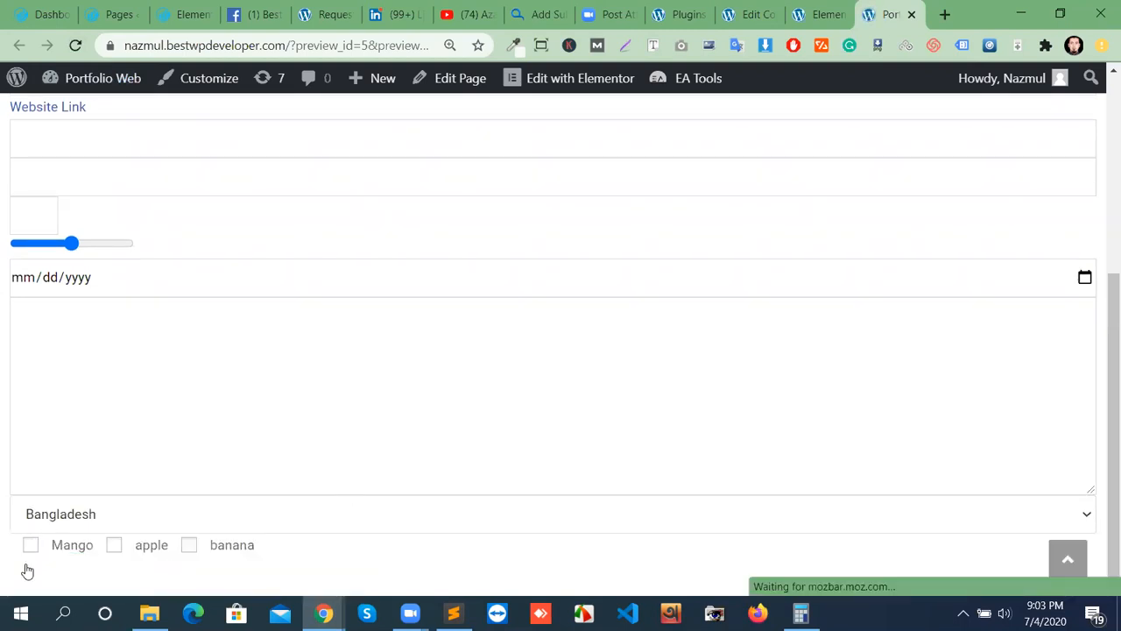
pyautogui.click(33, 547)
pyautogui.click(115, 546)
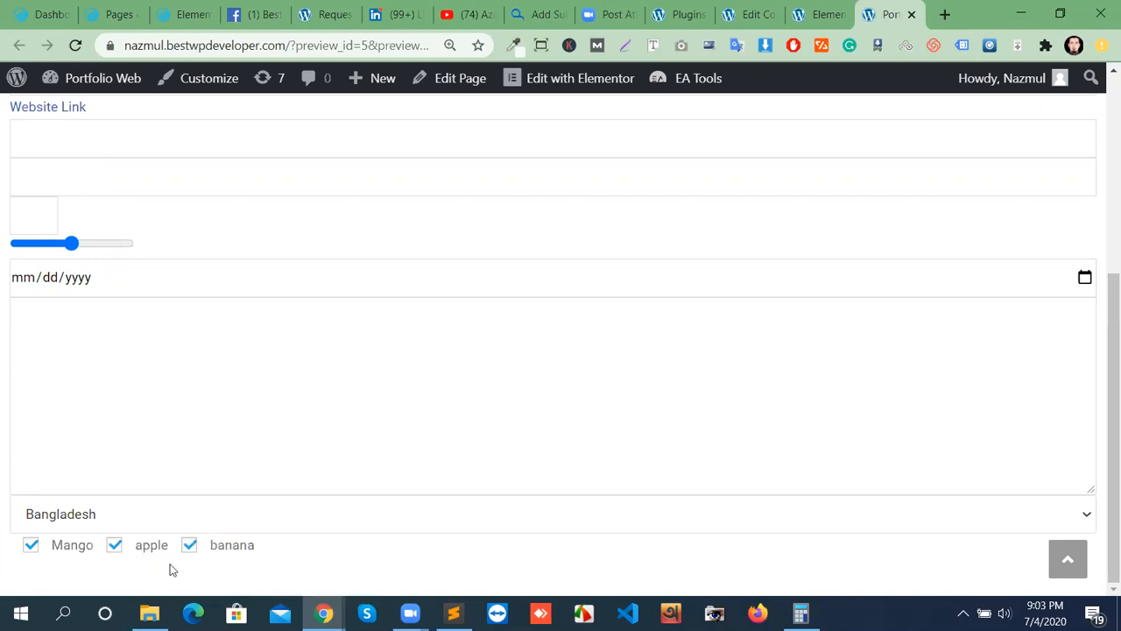
pyautogui.click(33, 548)
pyautogui.click(114, 546)
pyautogui.click(190, 546)
pyautogui.click(115, 547)
pyautogui.click(73, 547)
pyautogui.click(188, 545)
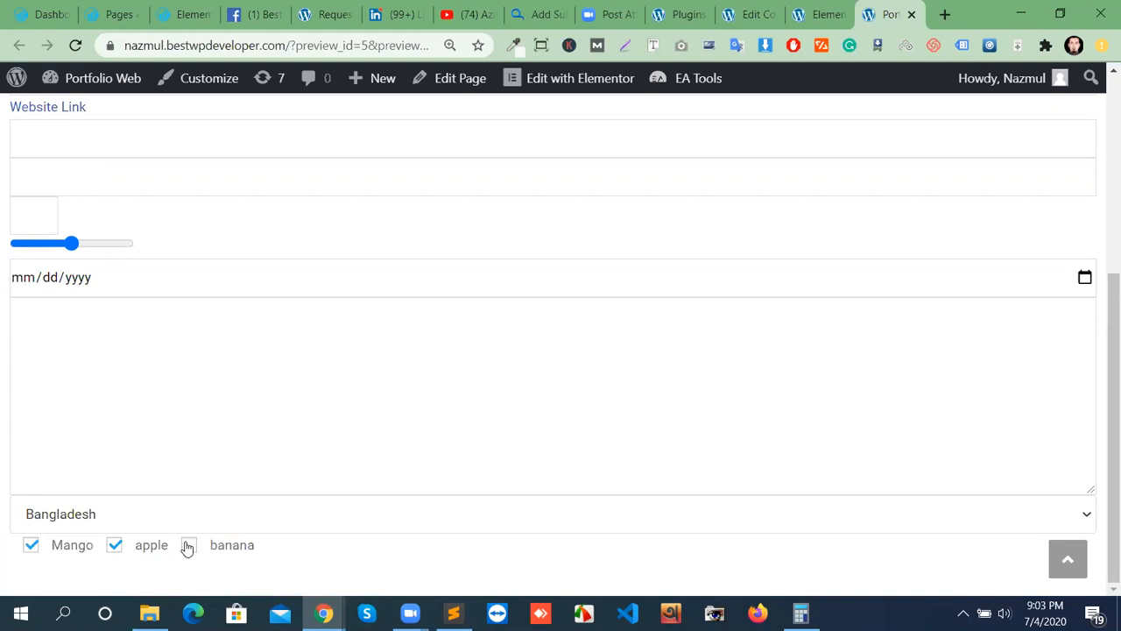
pyautogui.click(821, 14)
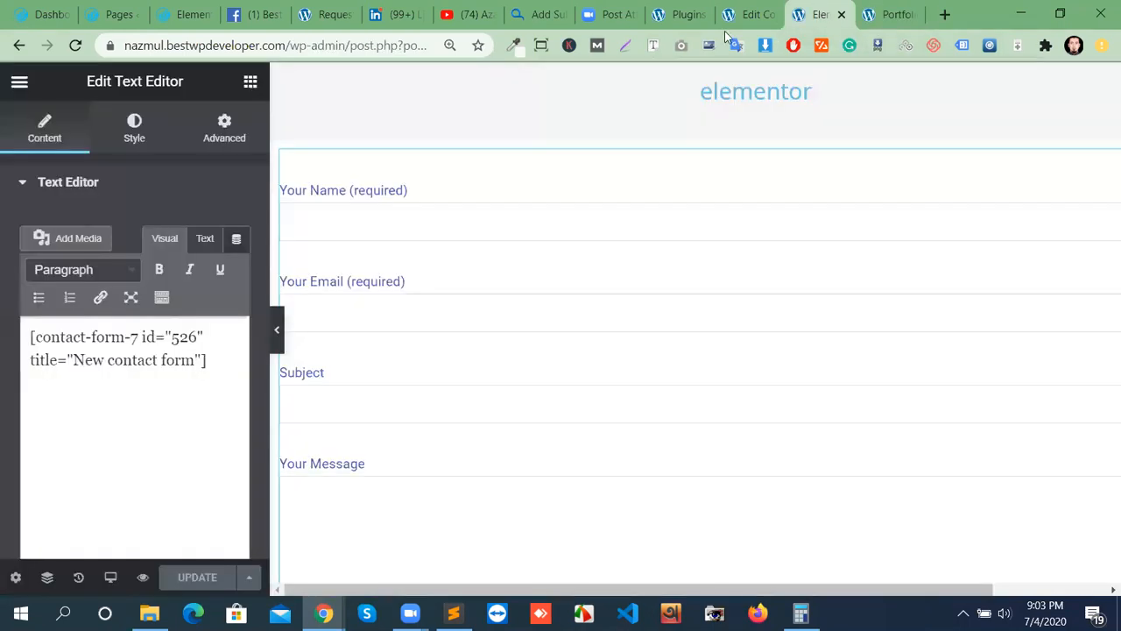
# Start a new line after the checkbox tag and open the radio buttons generator.
pyautogui.click(744, 16)
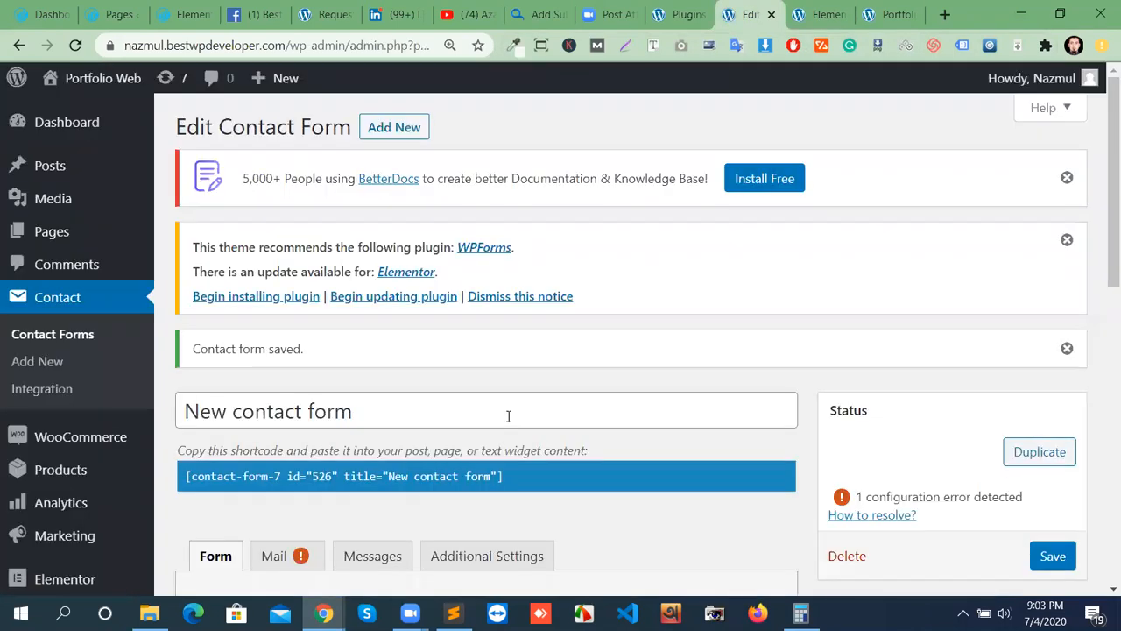
pyautogui.scroll(-5, 508, 416)
pyautogui.click(585, 449)
pyautogui.press('Return')
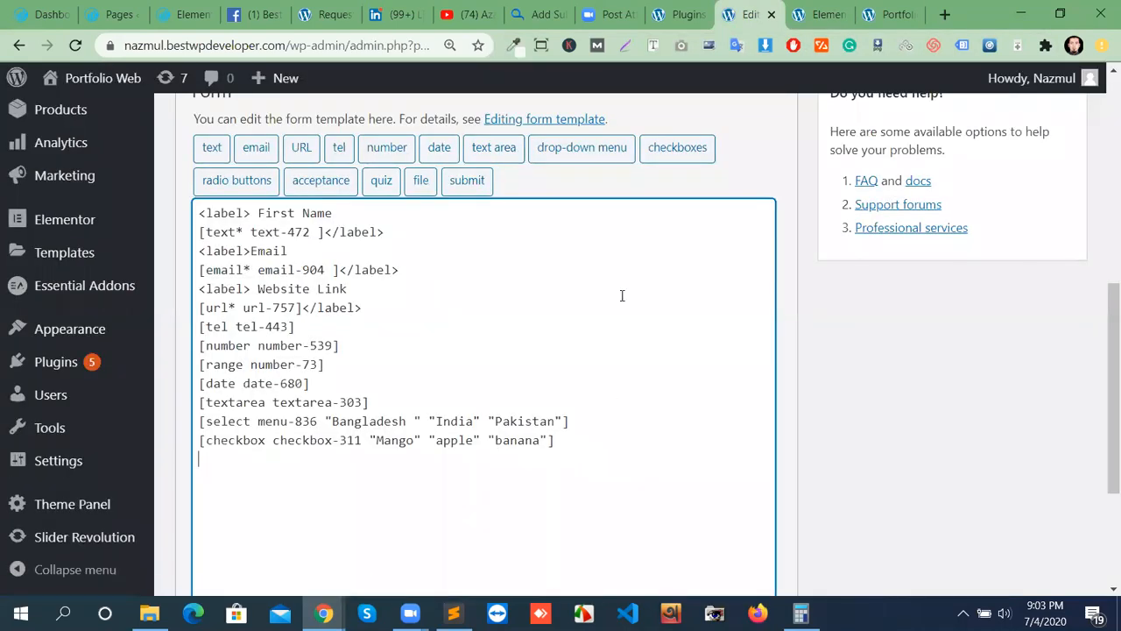
pyautogui.click(236, 183)
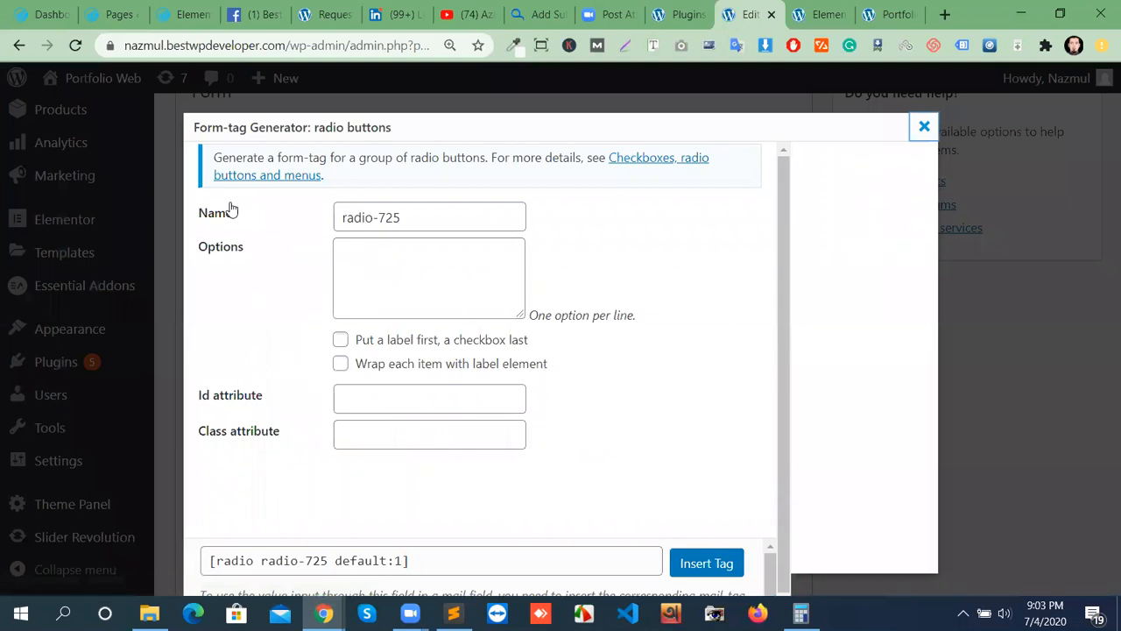
# Enter Grape, Orange and watermelon as radio options, insert the radio-725 tag and save.
pyautogui.click(370, 252)
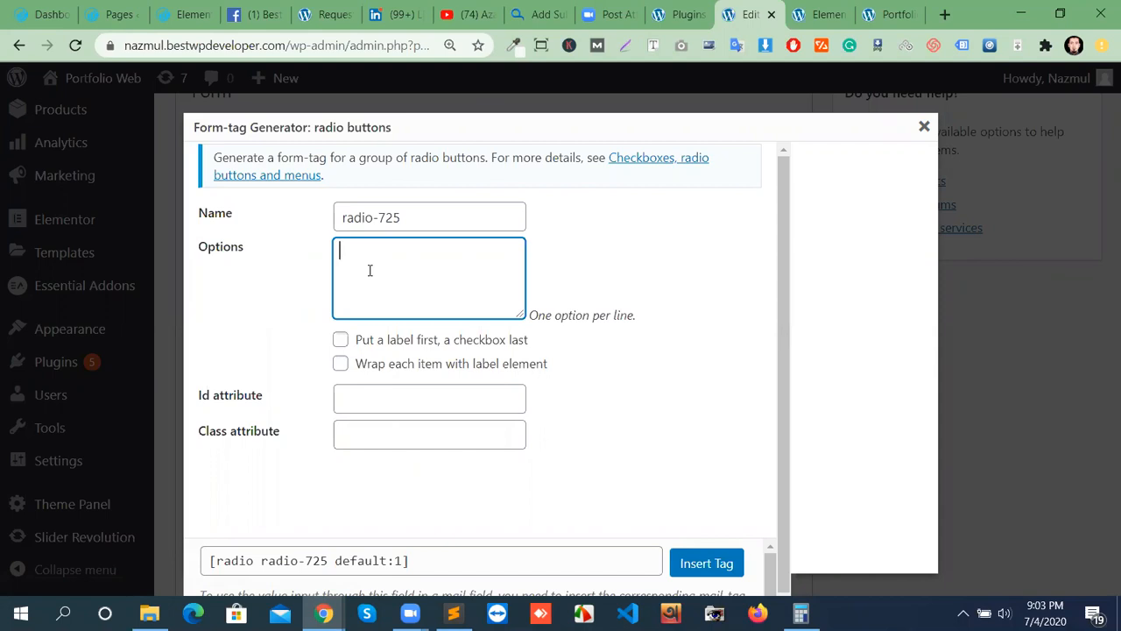
pyautogui.write('Grape Orange')
pyautogui.press('Return')
pyautogui.write('watermelon')
pyautogui.click(698, 562)
pyautogui.scroll(4, 1042, 380)
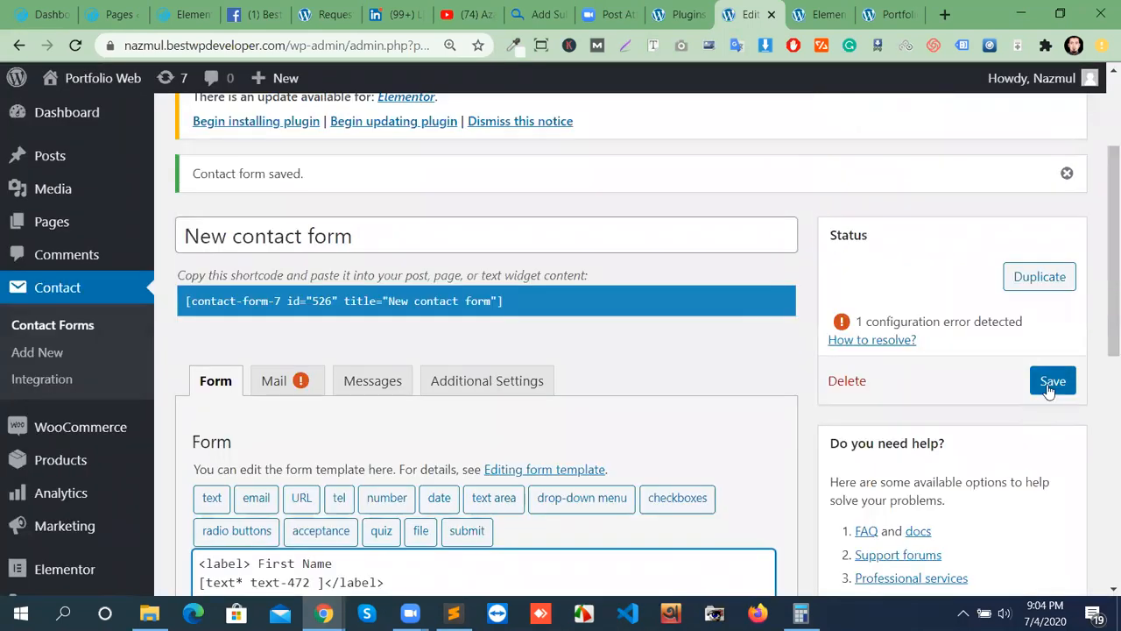
pyautogui.click(1049, 383)
# Switch to the page preview and reload it, retrying after a stalled load.
pyautogui.click(886, 14)
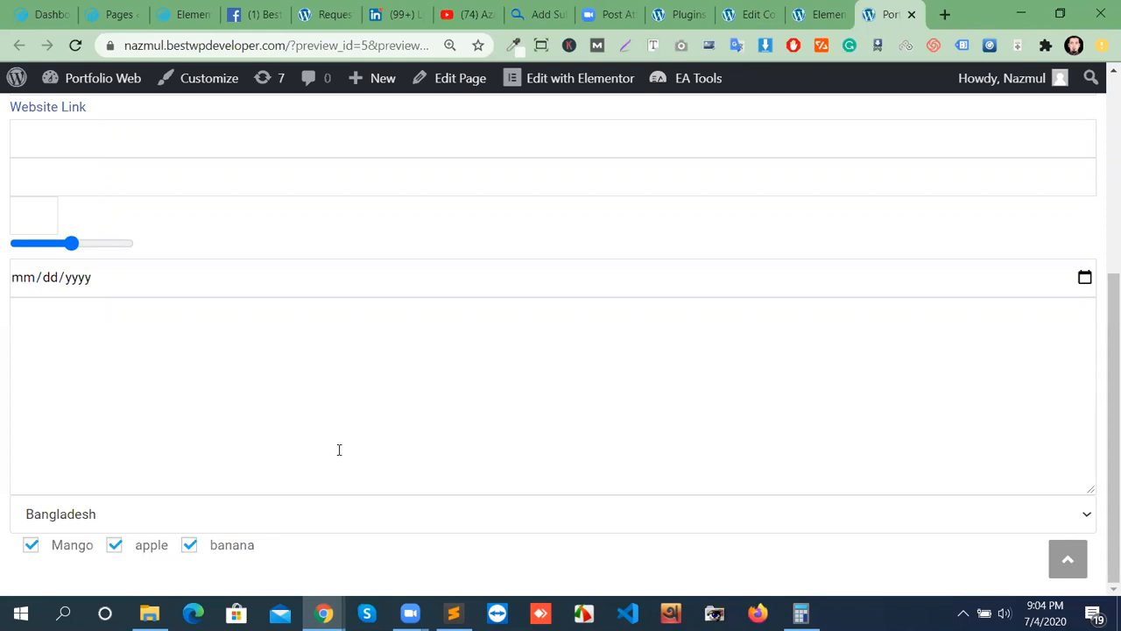
pyautogui.click(76, 45)
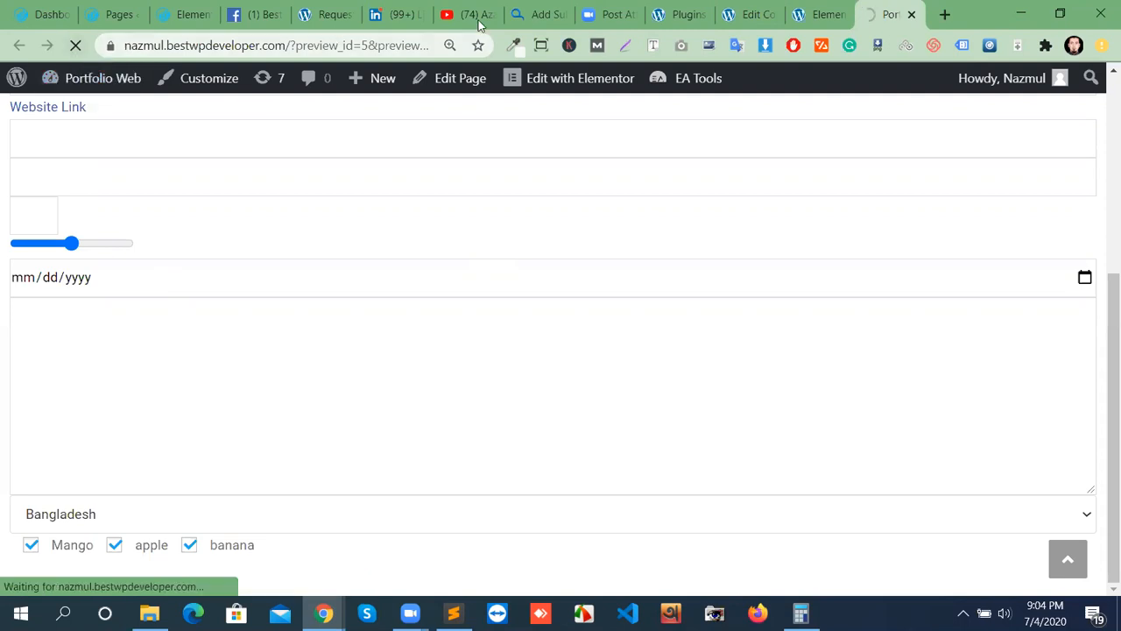
pyautogui.click(814, 15)
pyautogui.click(889, 15)
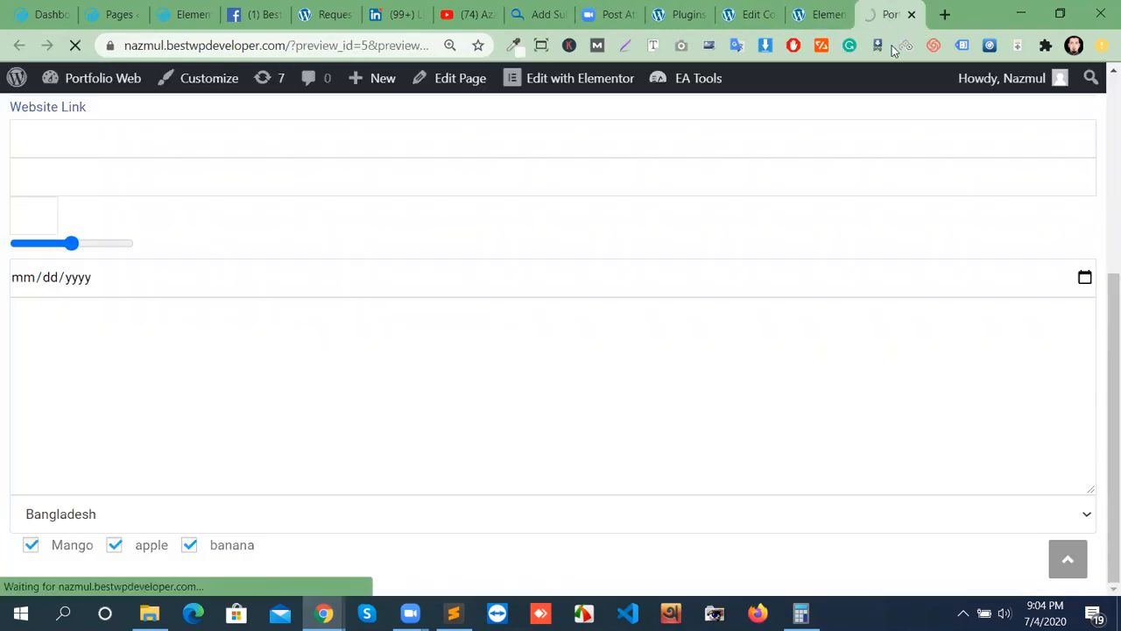
pyautogui.click(78, 45)
pyautogui.click(78, 45)
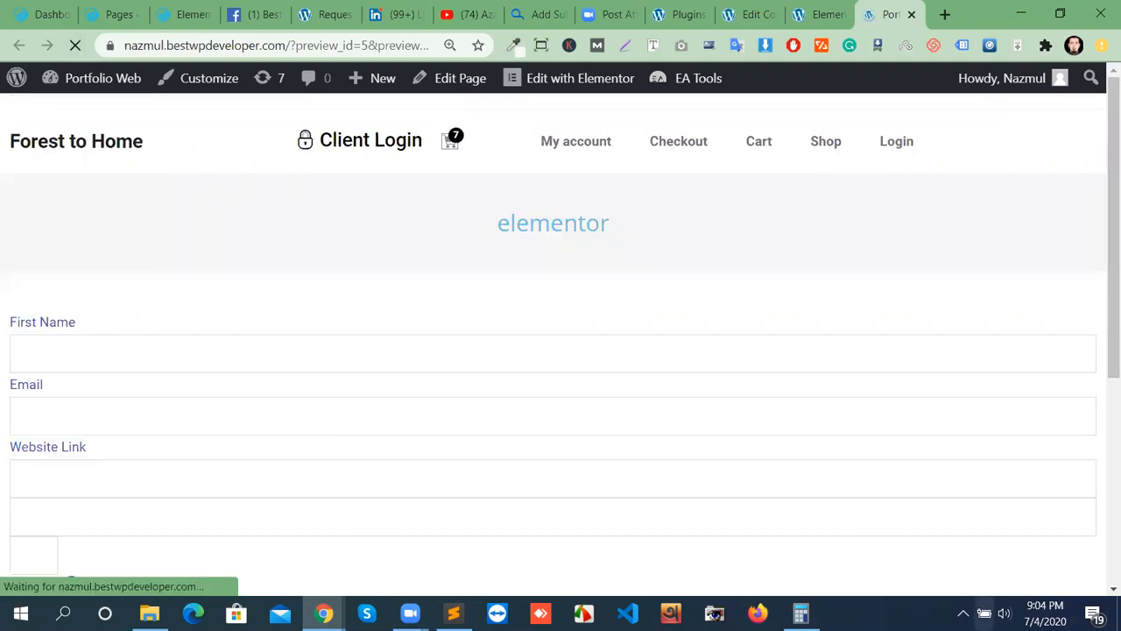
pyautogui.scroll(-4, 297, 493)
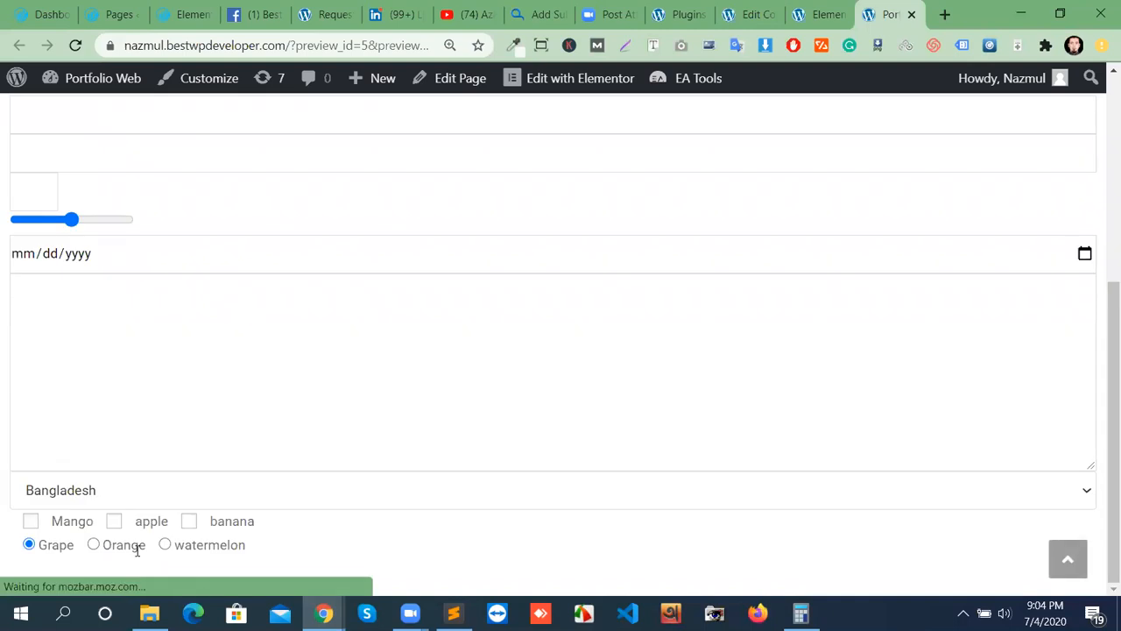
# Tick Mango, apple and banana, then choose Orange and finally watermelon.
pyautogui.click(32, 522)
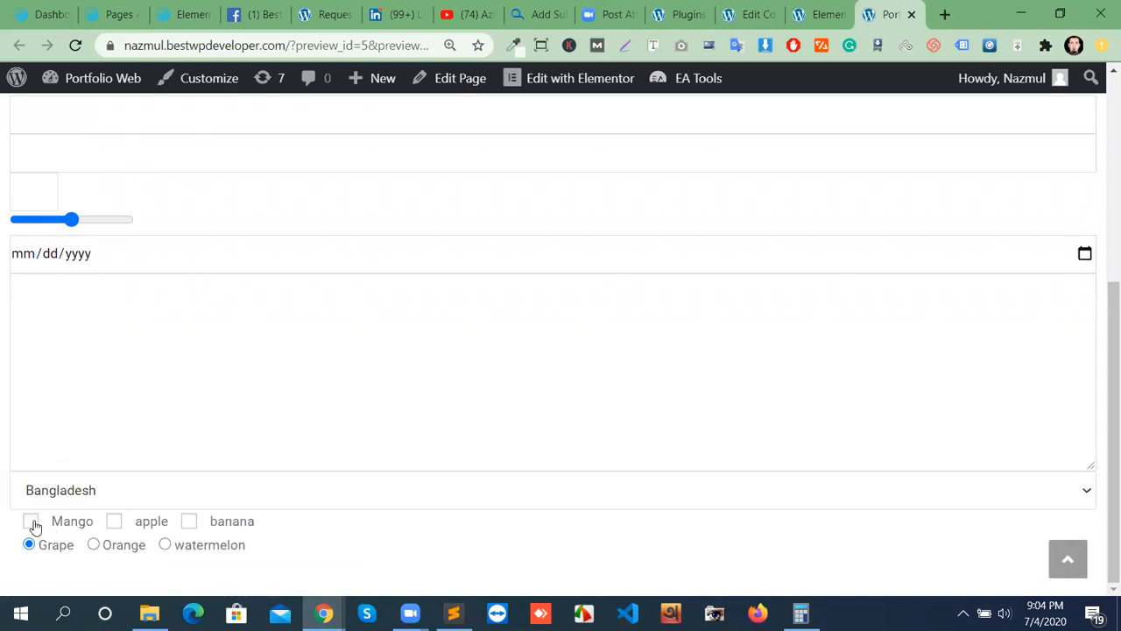
pyautogui.click(114, 523)
pyautogui.click(191, 525)
pyautogui.click(94, 546)
pyautogui.click(165, 544)
pyautogui.click(821, 24)
# Insert an optional acceptance tag from the acceptance generator.
pyautogui.click(752, 14)
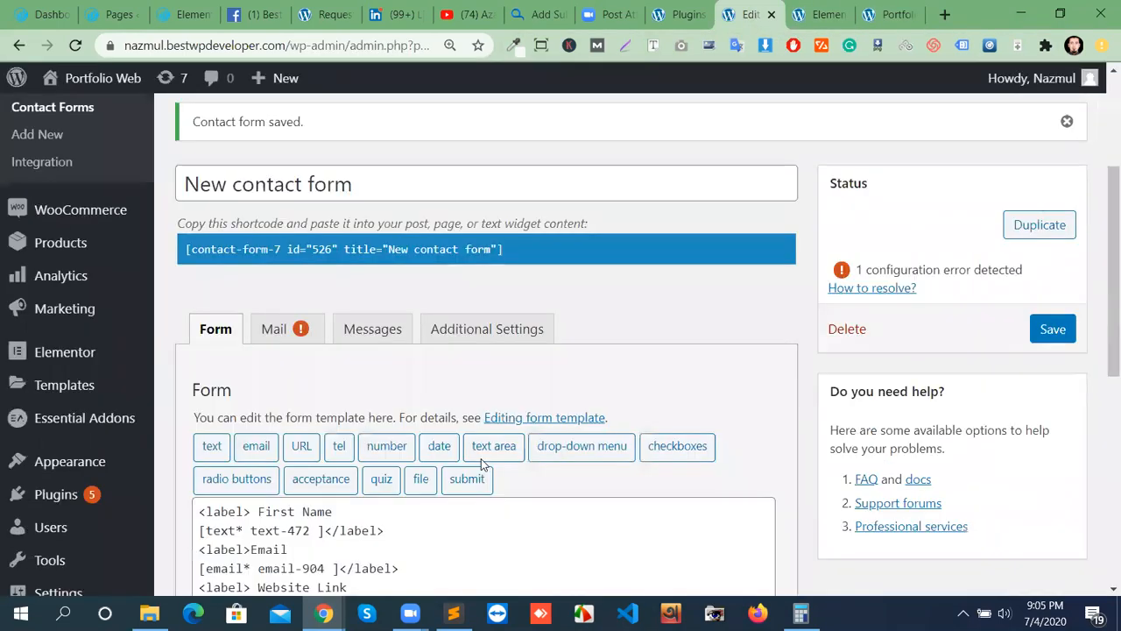
pyautogui.scroll(-5, 482, 460)
pyautogui.scroll(6, 508, 449)
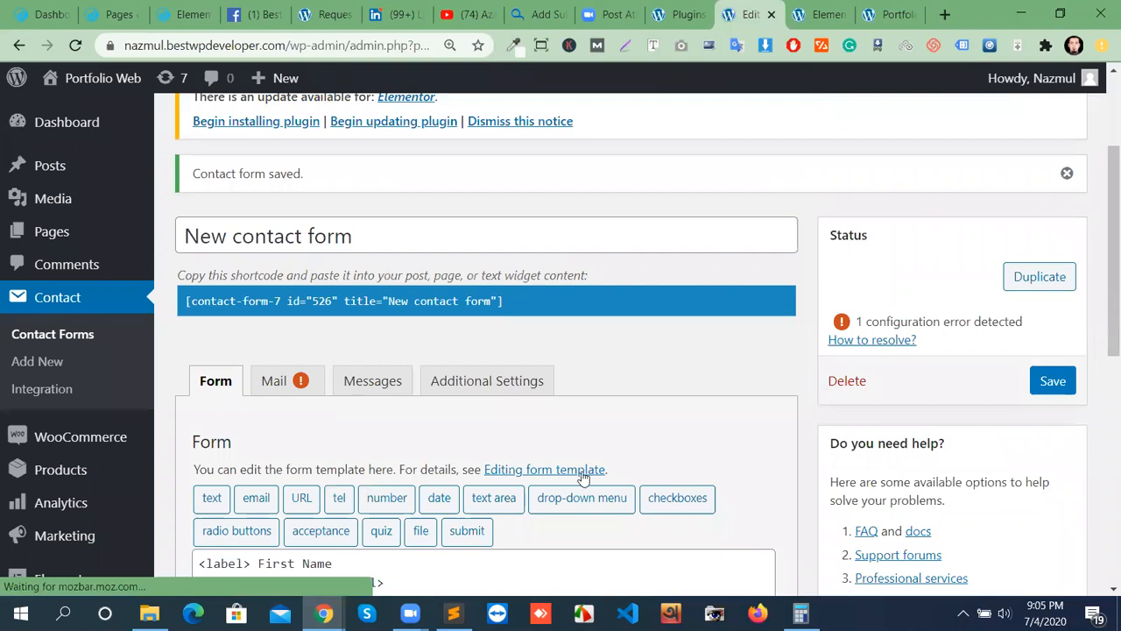
pyautogui.scroll(-1, 537, 513)
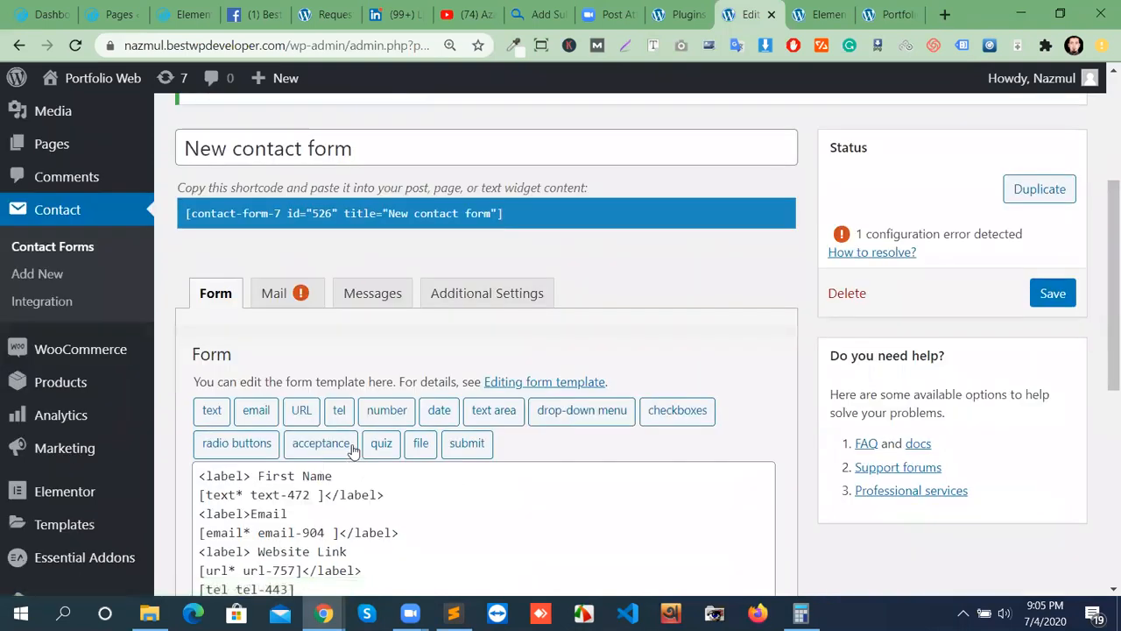
pyautogui.click(353, 450)
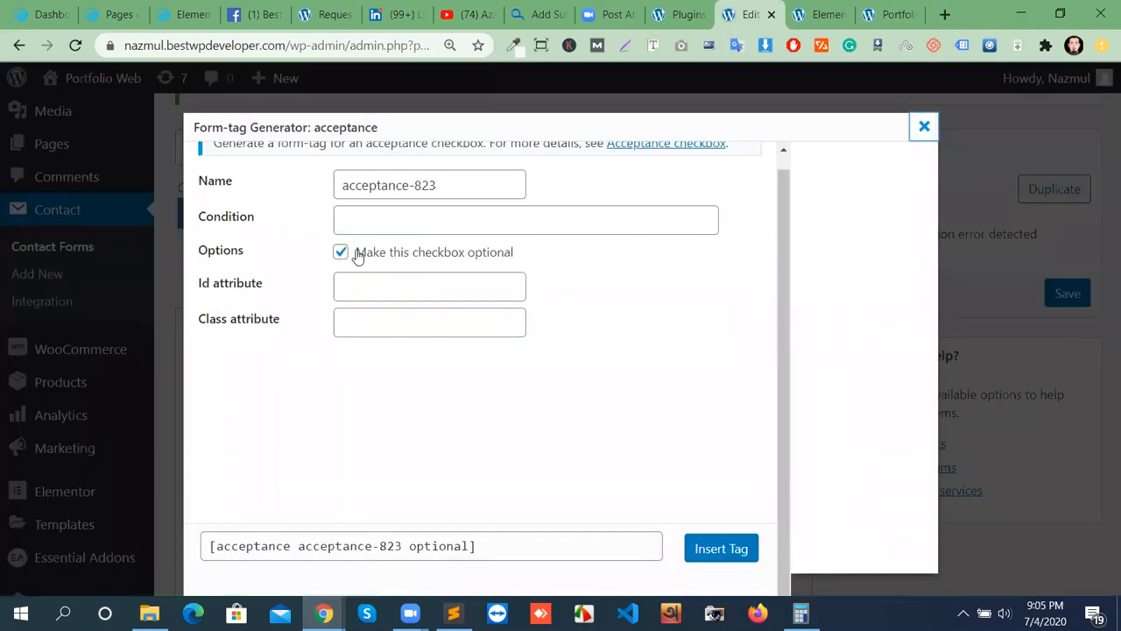
pyautogui.click(703, 544)
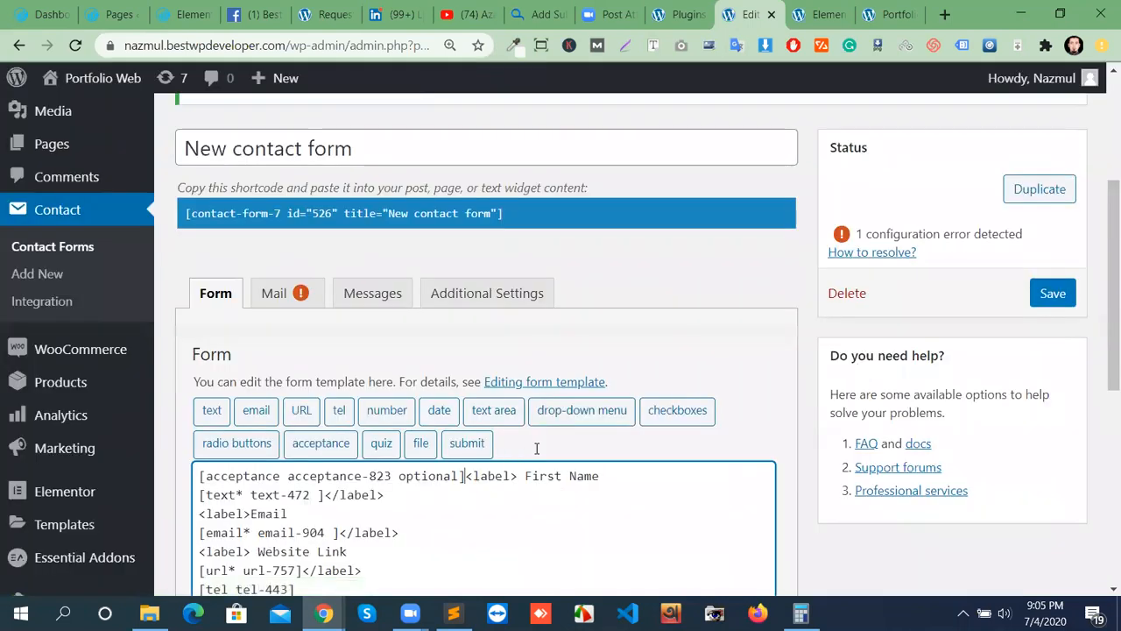
# Move the acceptance tag from the first line to after the radio line, then save.
pyautogui.scroll(-3, 456, 459)
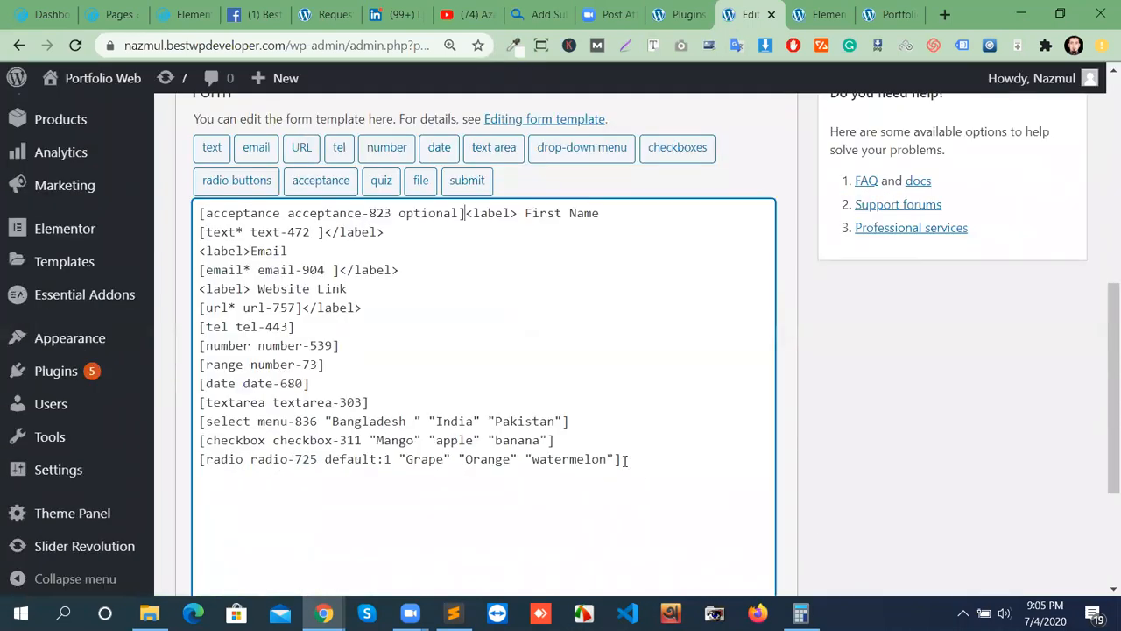
pyautogui.moveTo(466, 212); pyautogui.dragTo(200, 213)
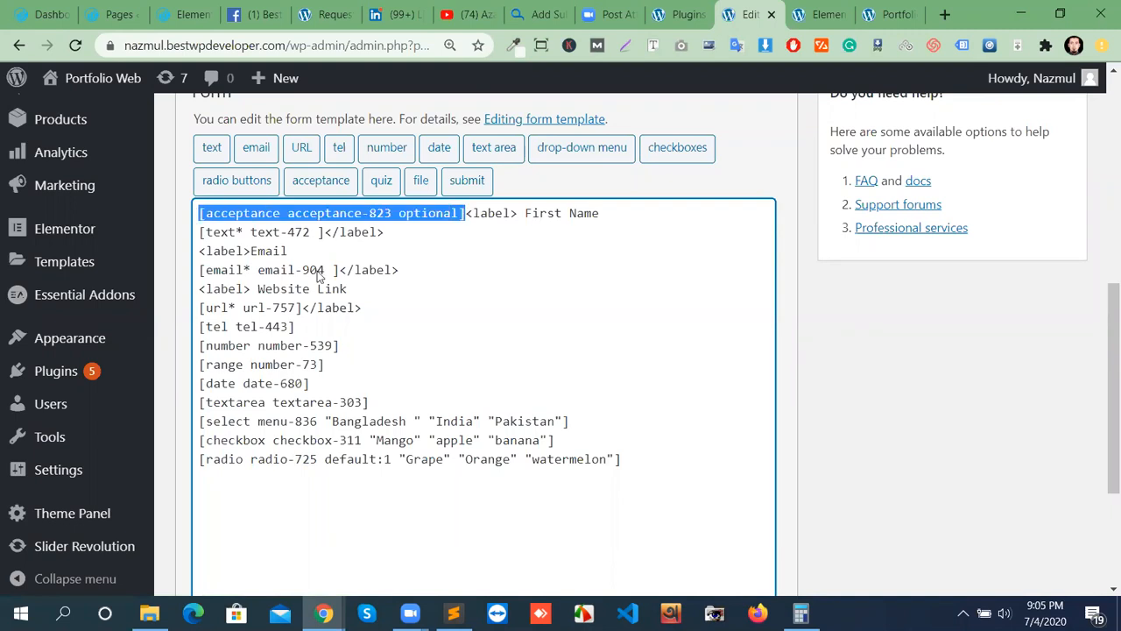
pyautogui.rightClick(208, 210)
pyautogui.click(267, 253)
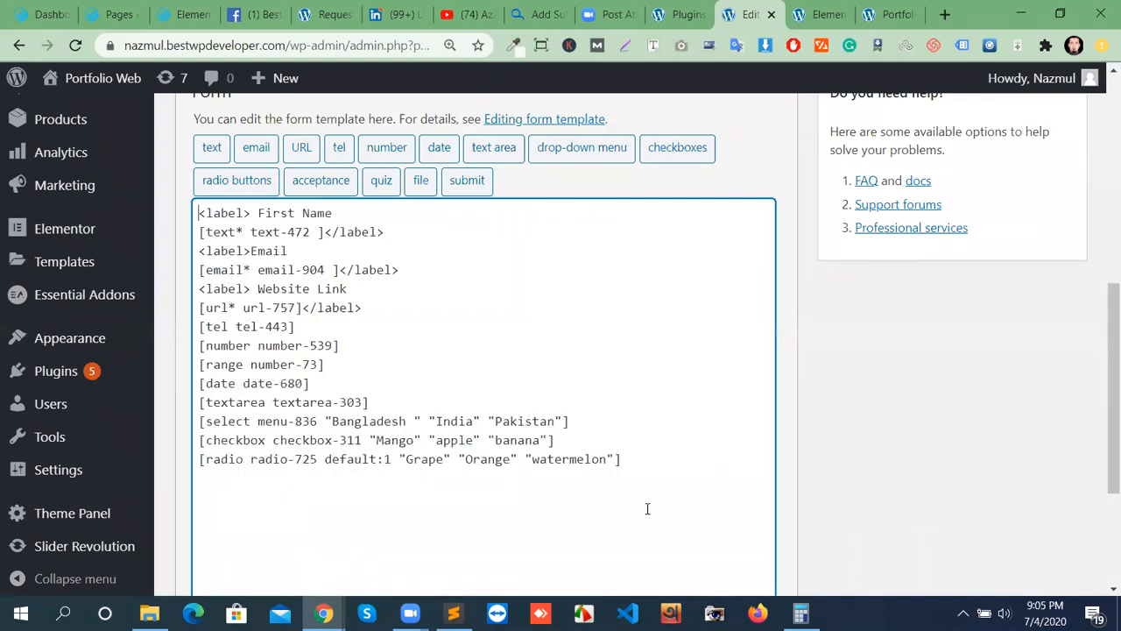
pyautogui.click(649, 451)
pyautogui.hotkey('ctrl', 'v')
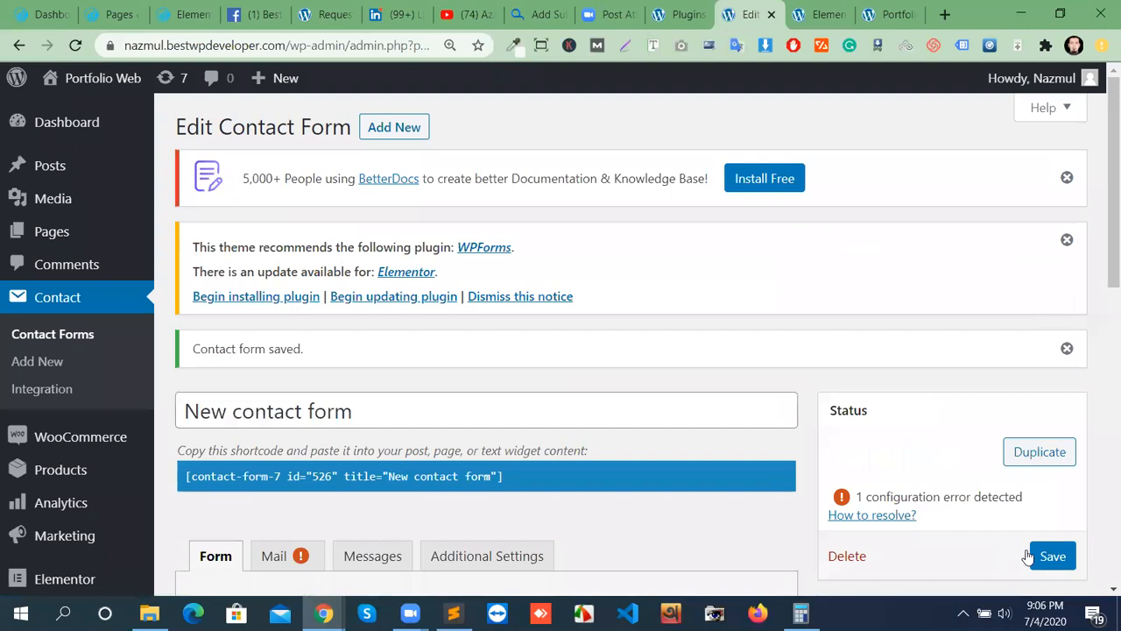
pyautogui.click(1051, 555)
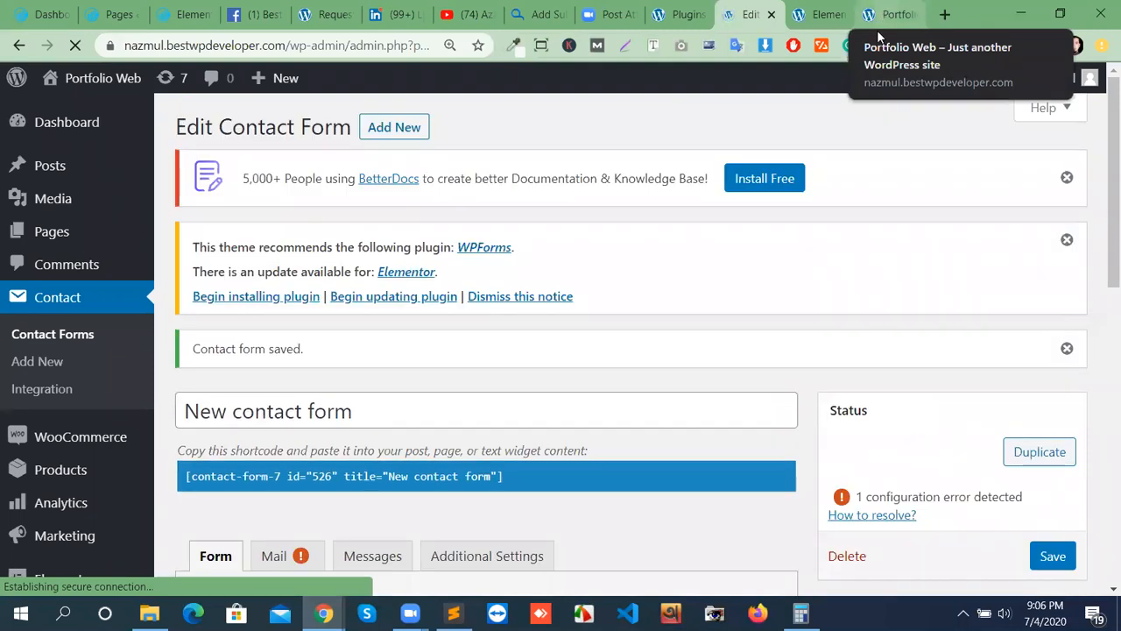
# Reload the page preview and tick then untick the new acceptance checkbox twice.
pyautogui.click(879, 26)
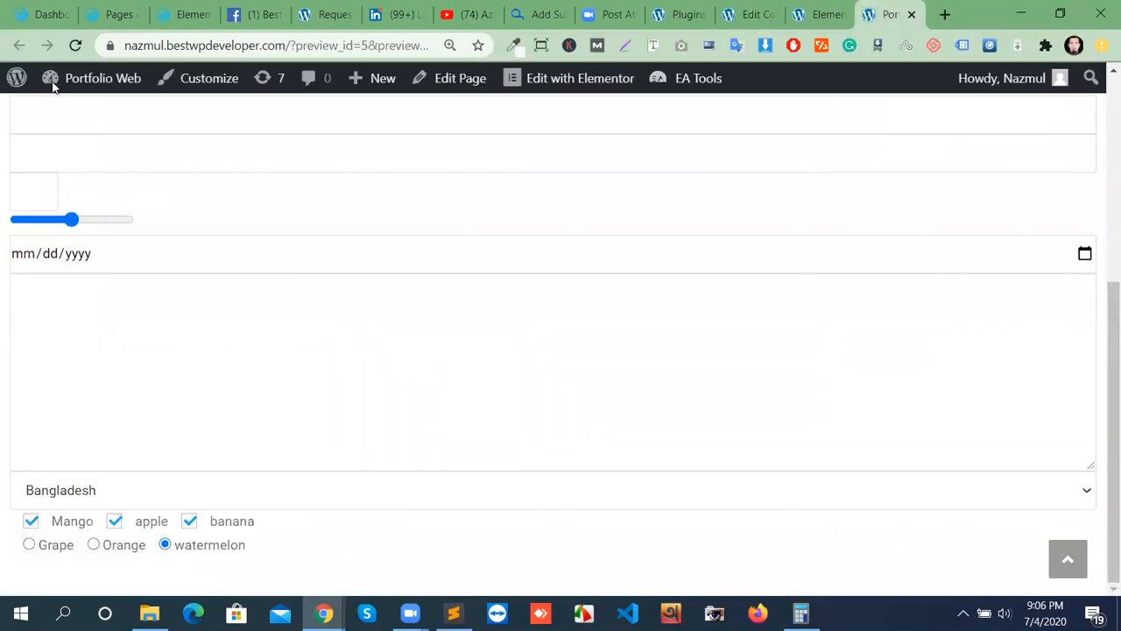
pyautogui.click(76, 46)
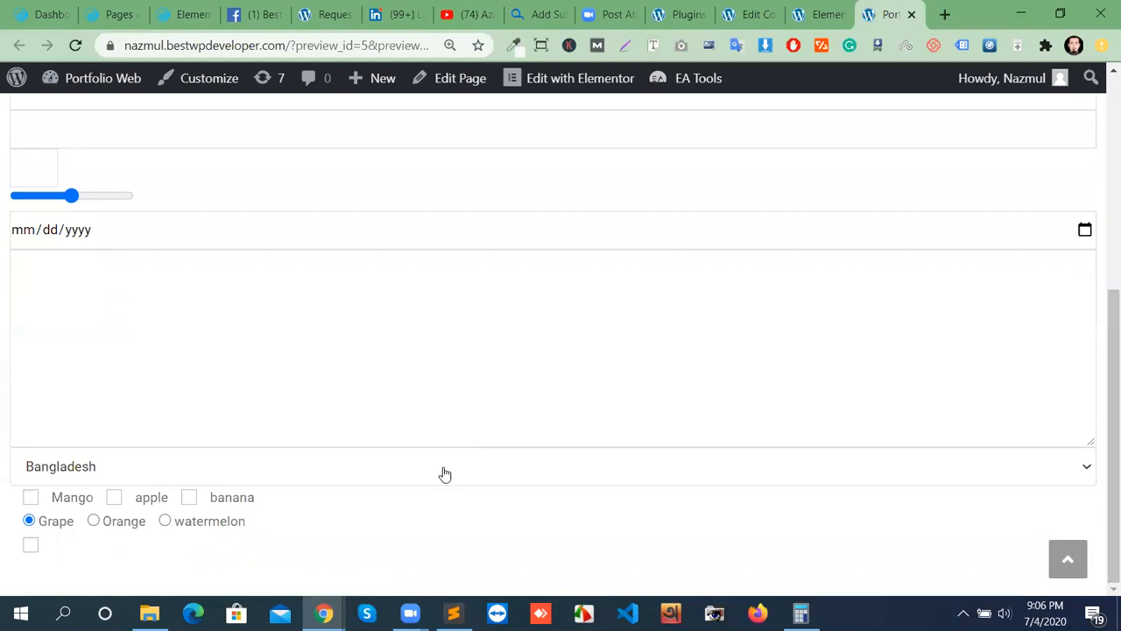
pyautogui.click(29, 546)
pyautogui.click(33, 548)
pyautogui.click(32, 549)
pyautogui.click(32, 546)
pyautogui.scroll(5, 193, 340)
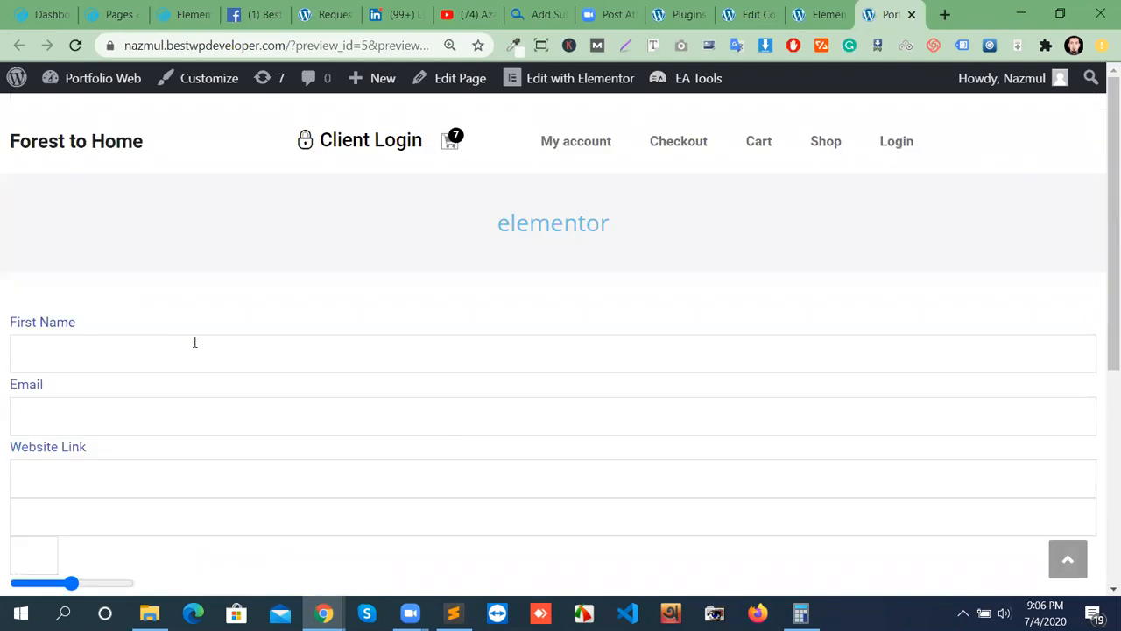
pyautogui.scroll(-5, 109, 581)
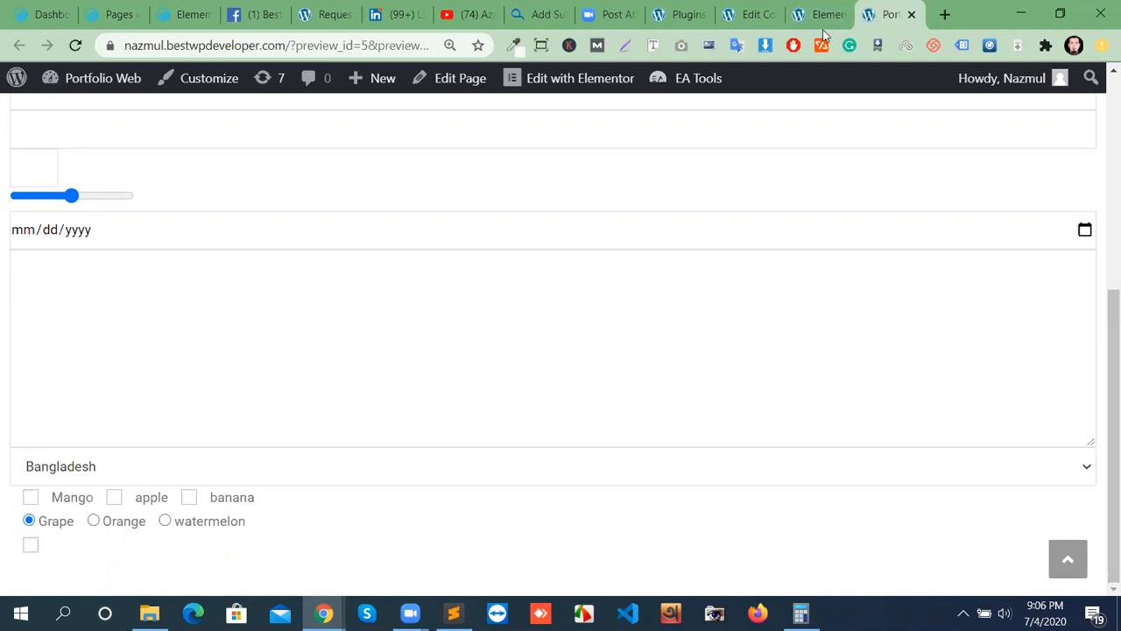
# Return to the form editor and open the file upload generator proposing [file file-931].
pyautogui.click(751, 14)
pyautogui.scroll(-6, 625, 428)
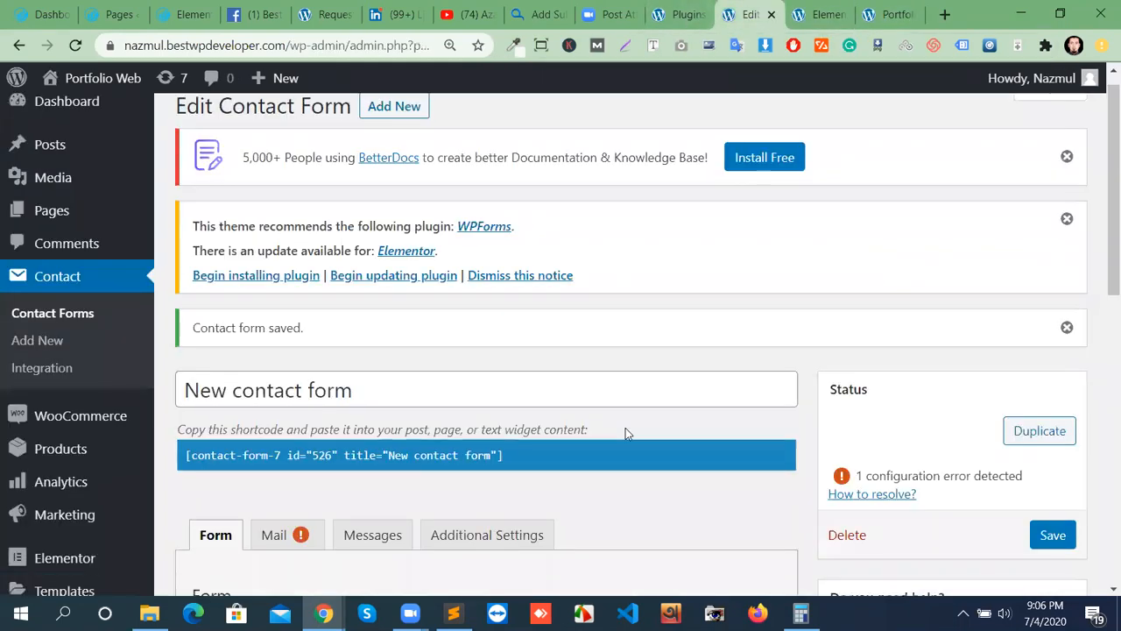
pyautogui.scroll(4, 701, 511)
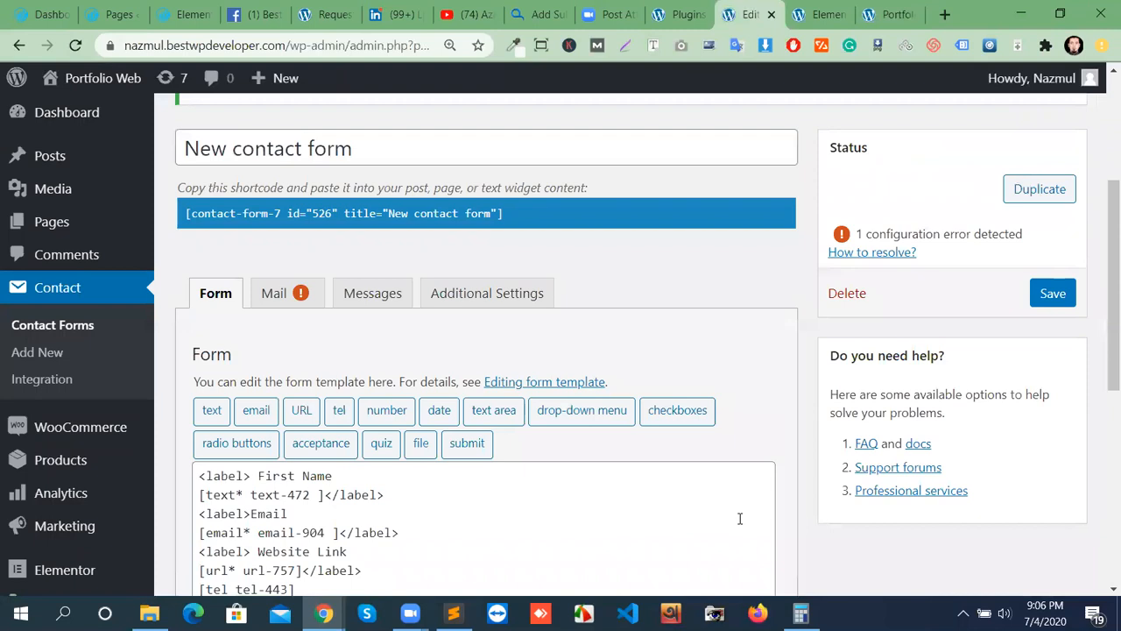
pyautogui.click(419, 444)
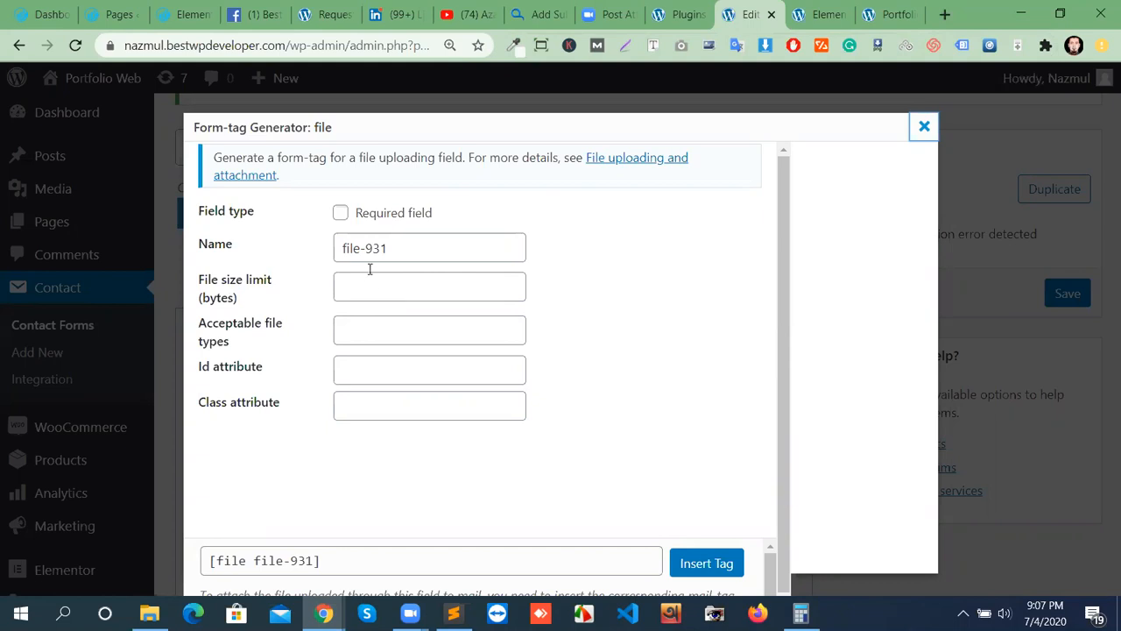
# Search Google for an MB to bytes conversion and try 10 MB in its converter.
pyautogui.click(943, 15)
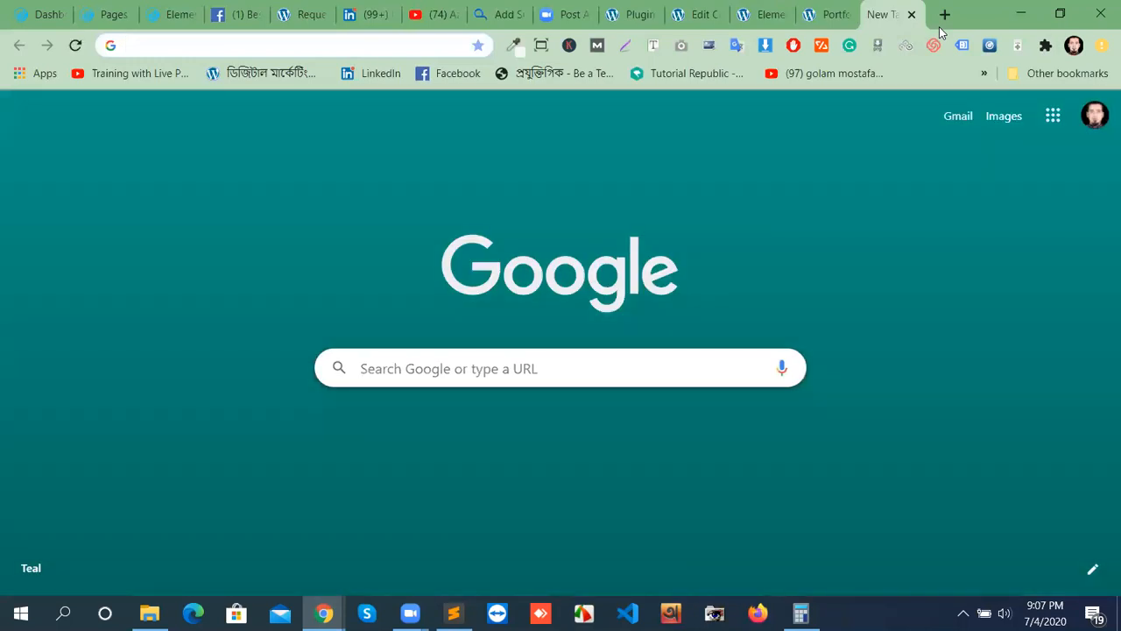
pyautogui.write('mb to')
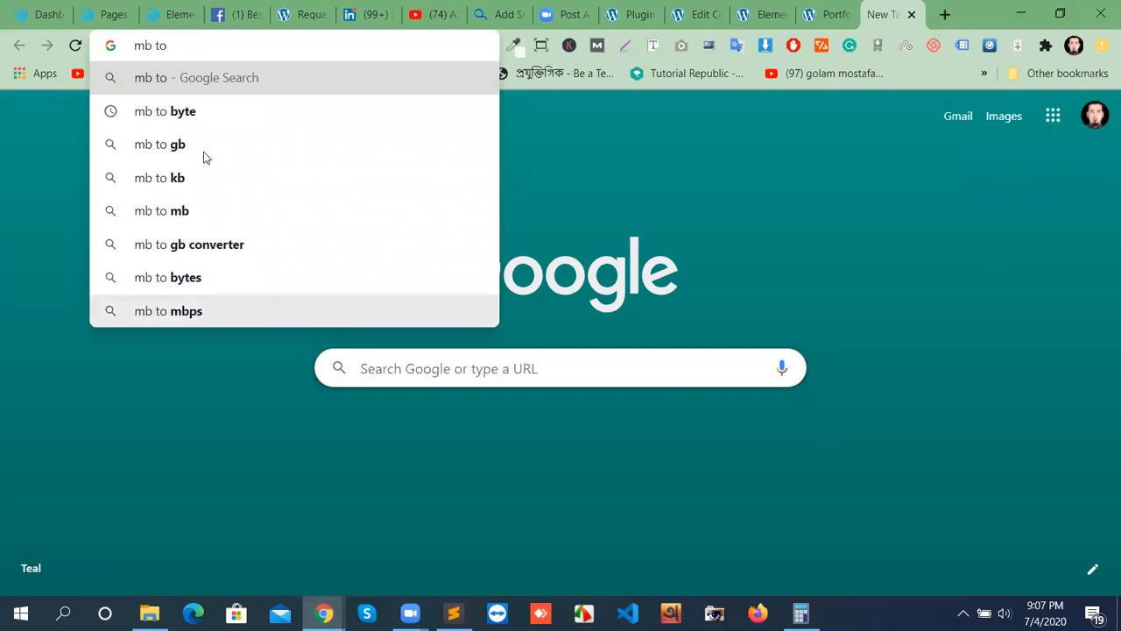
pyautogui.click(166, 119)
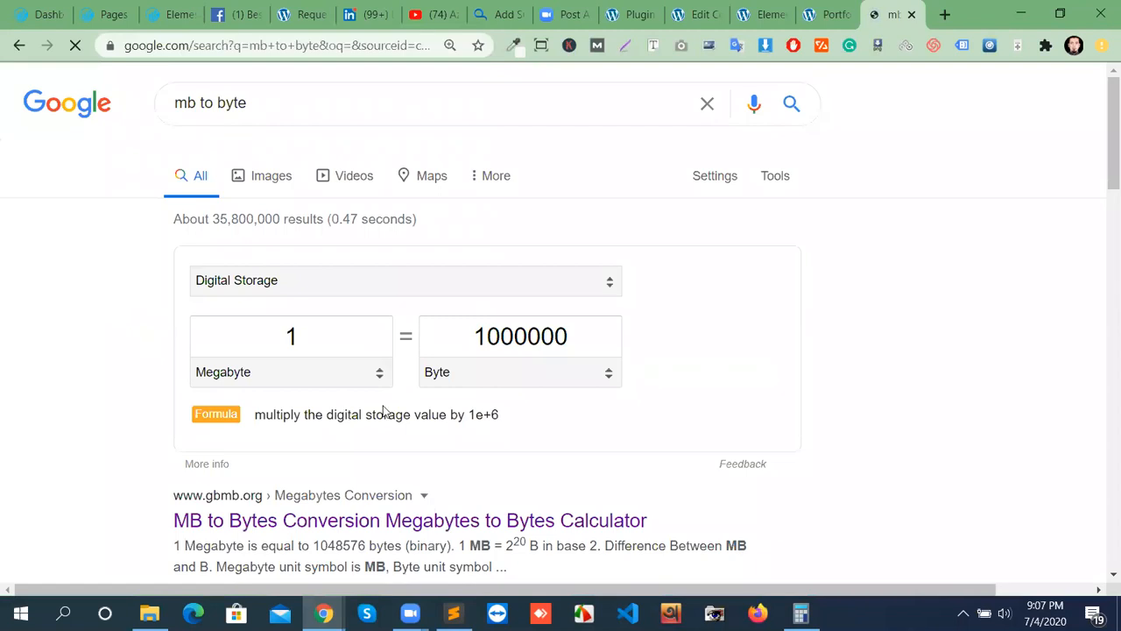
pyautogui.click(308, 340)
pyautogui.click(330, 345)
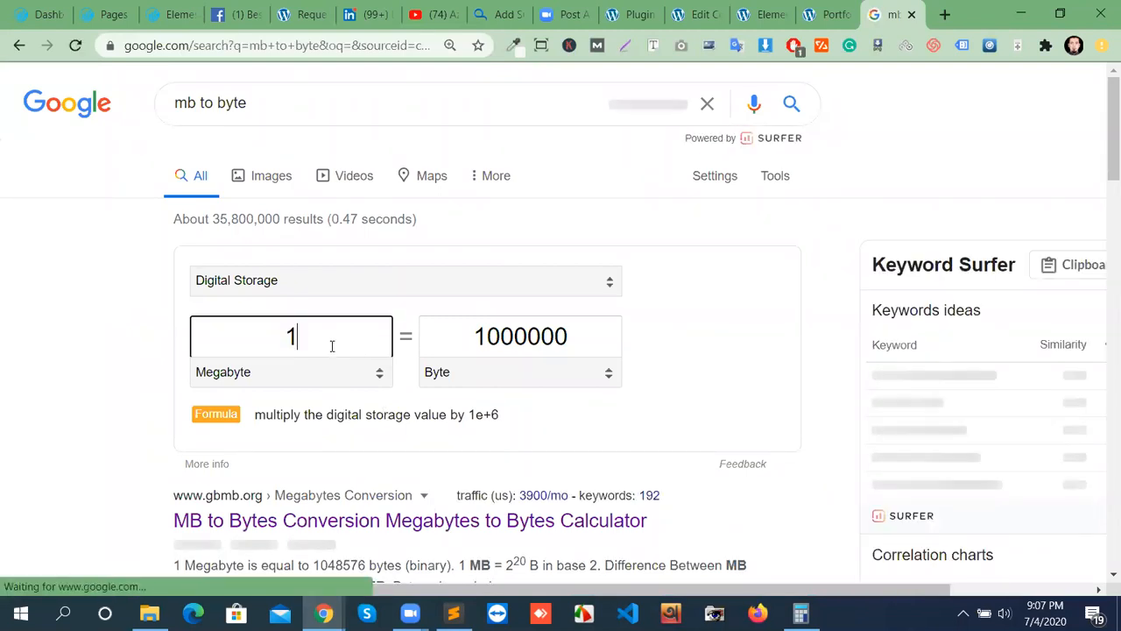
pyautogui.write('0')
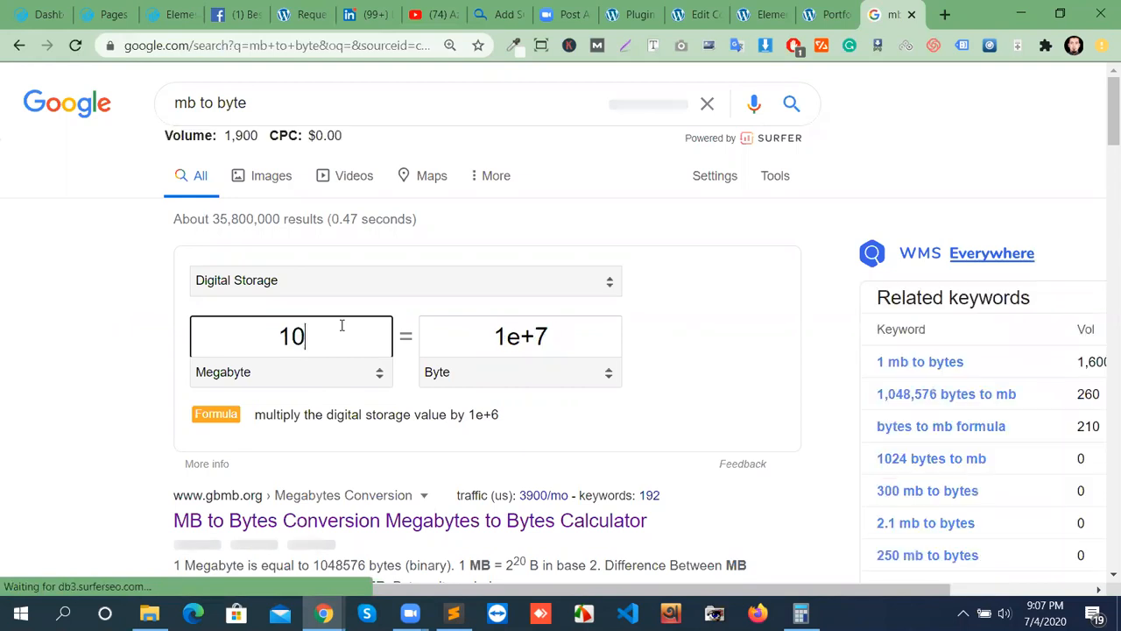
pyautogui.click(588, 380)
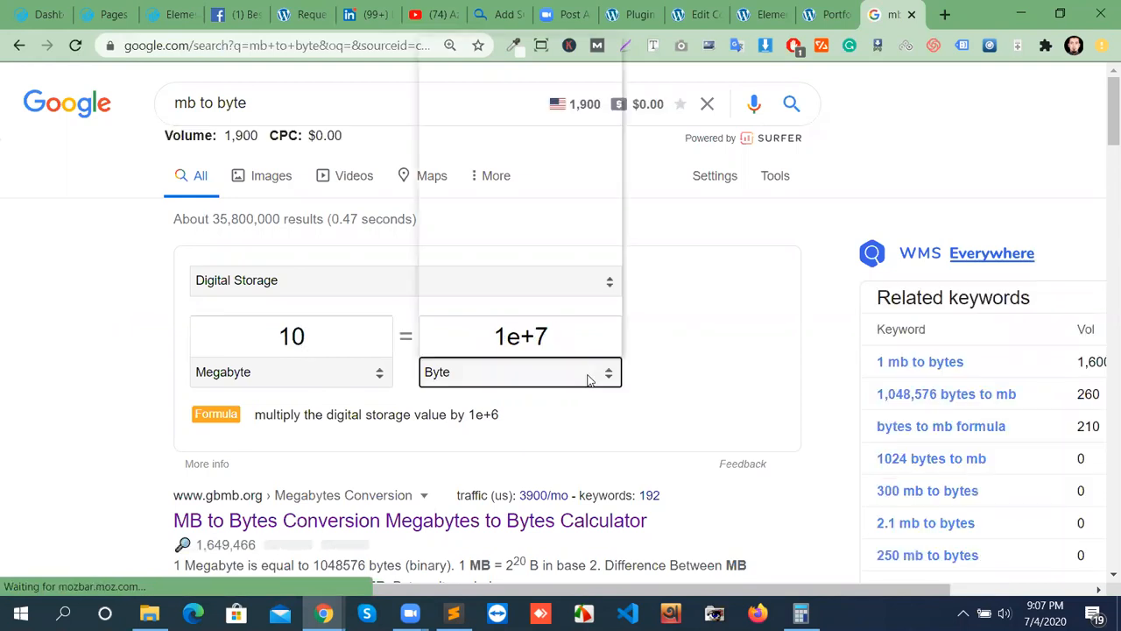
pyautogui.scroll(-1, 522, 292)
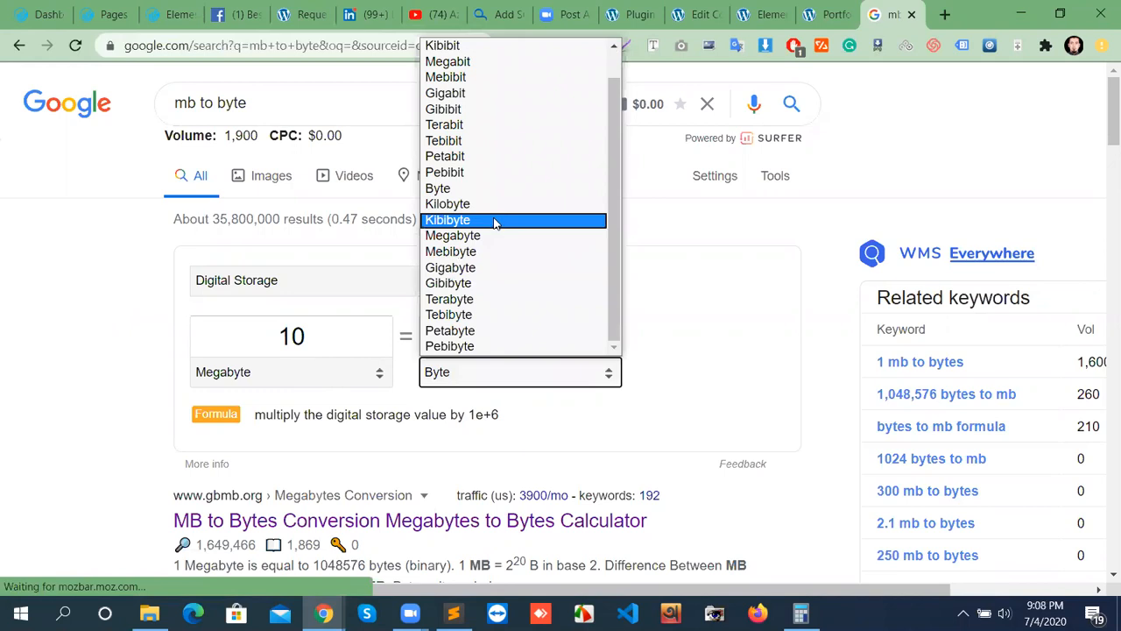
pyautogui.click(706, 356)
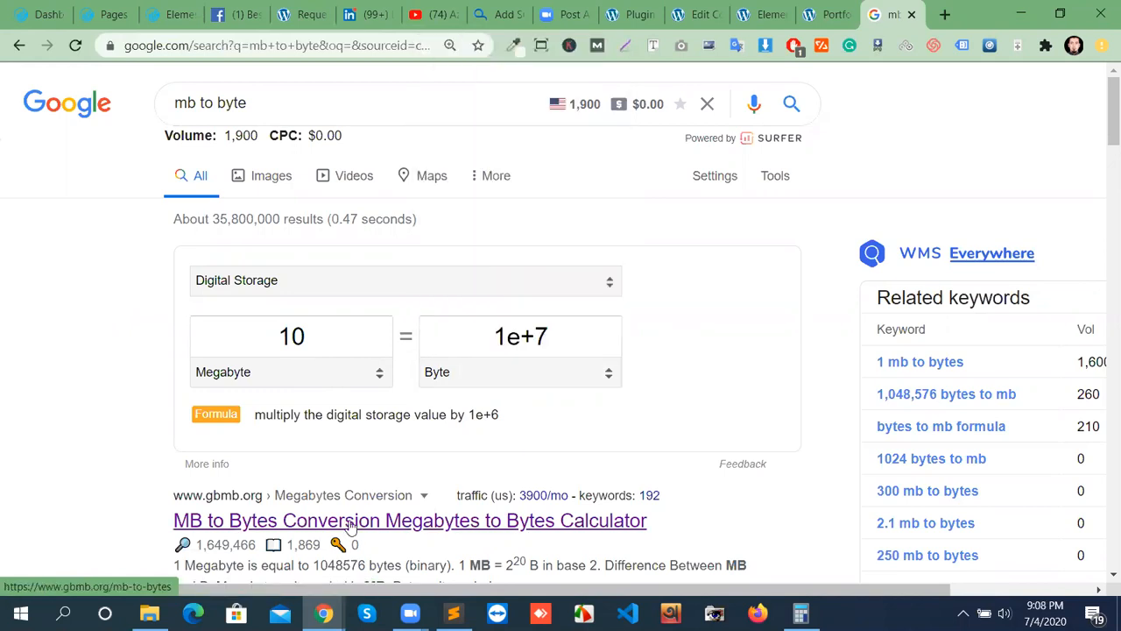
# On gbmb.org's MB to Bytes page, enter 10 MB and copy the binary result 10485760.
pyautogui.click(407, 522)
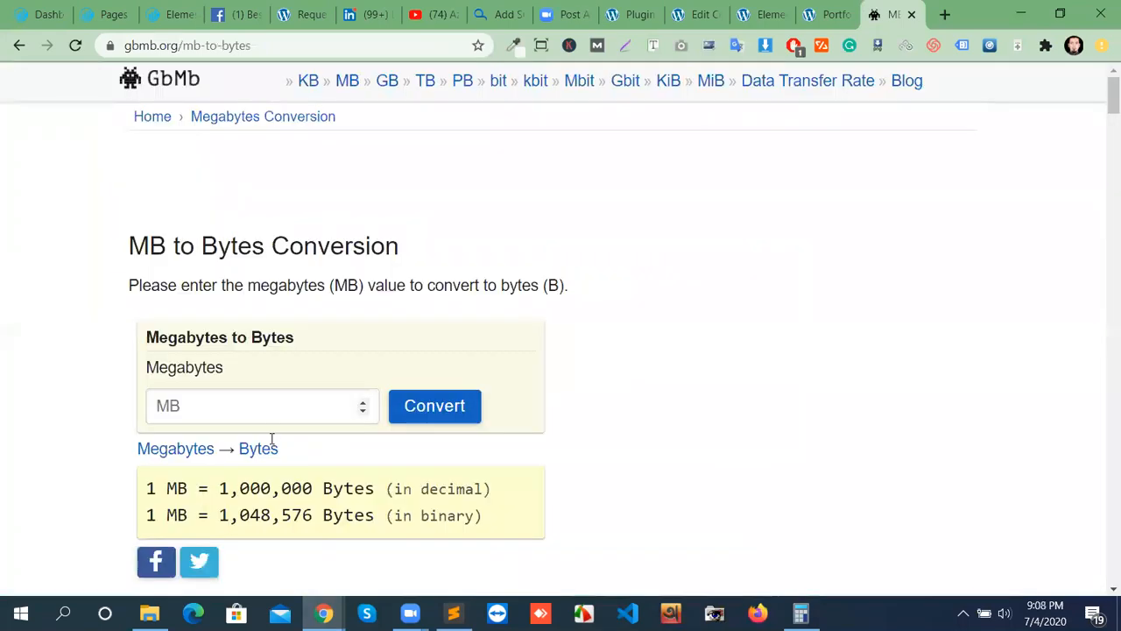
pyautogui.click(261, 410)
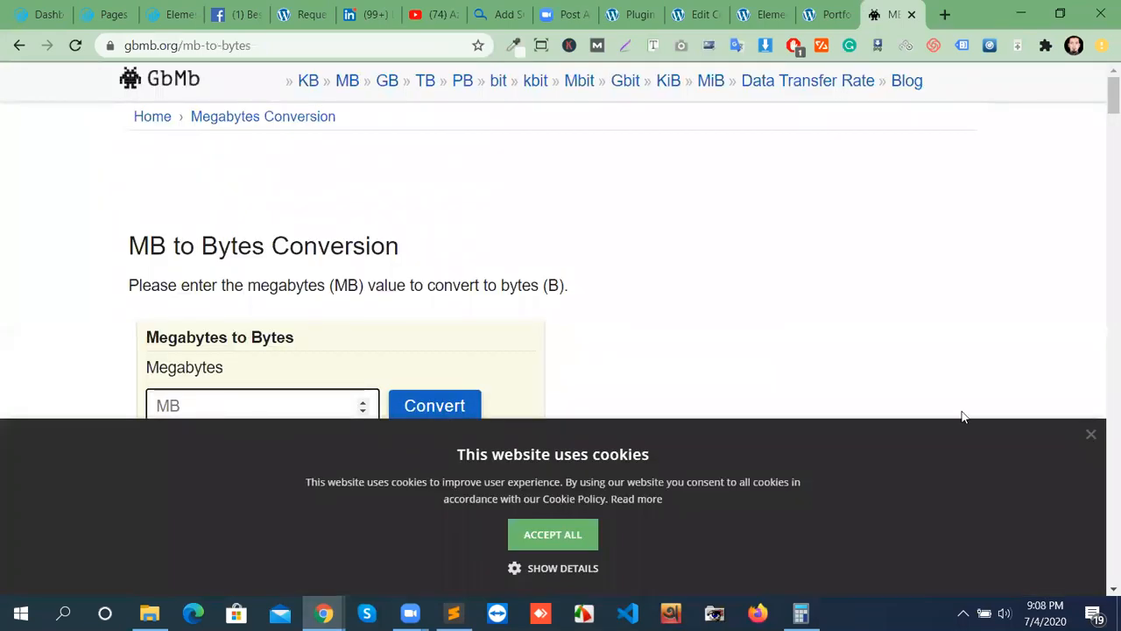
pyautogui.click(1089, 434)
pyautogui.click(263, 401)
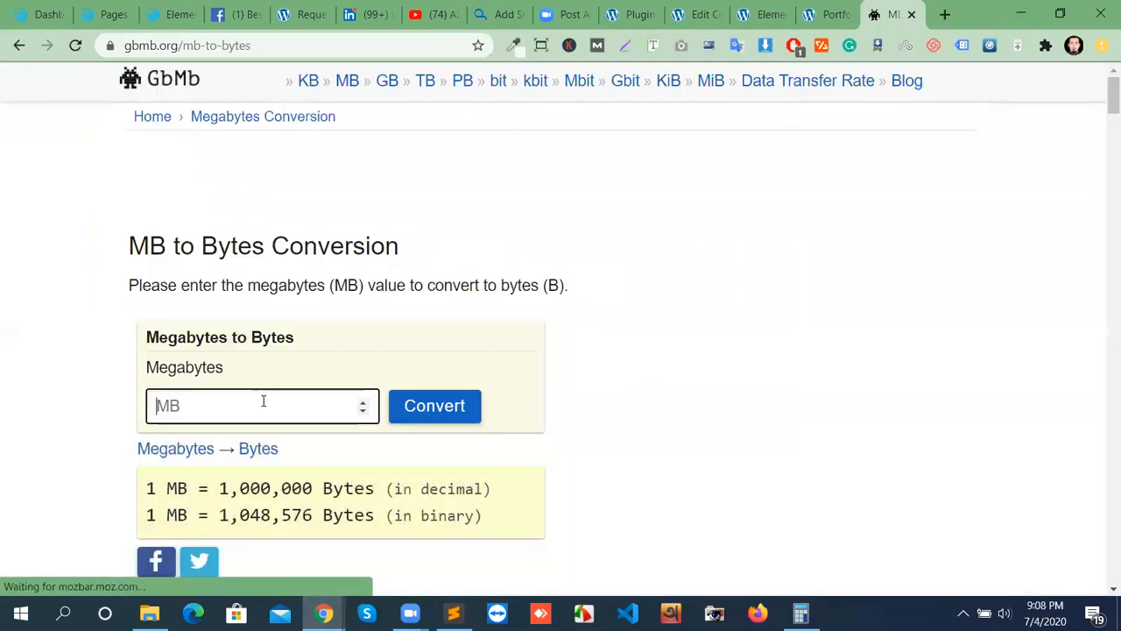
pyautogui.write('1')
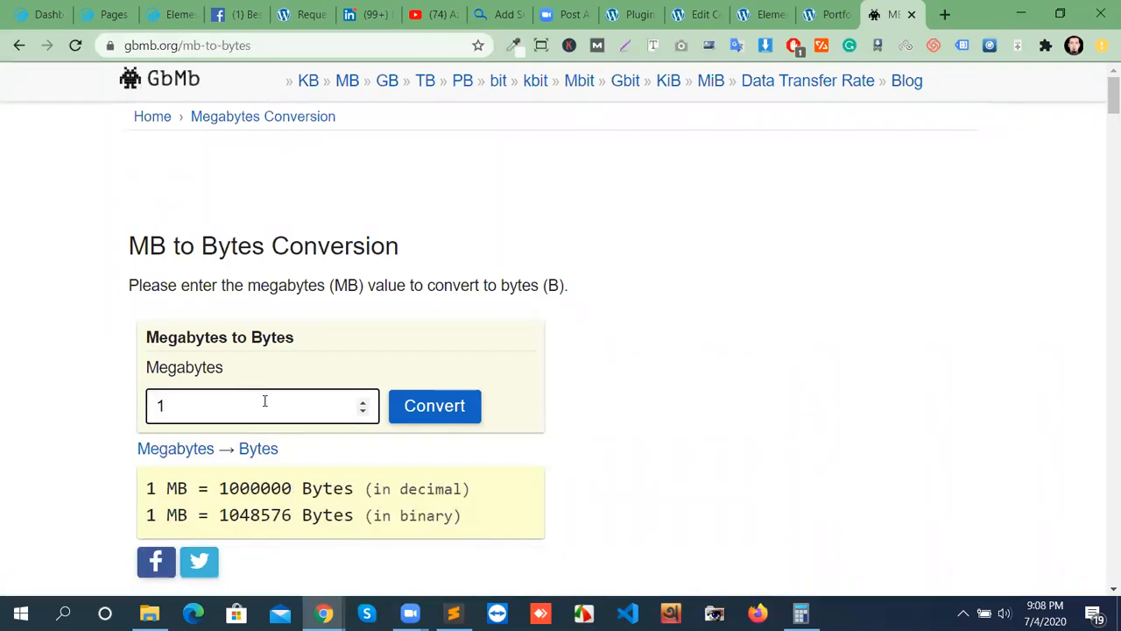
pyautogui.write('0-')
pyautogui.press('BackSpace')
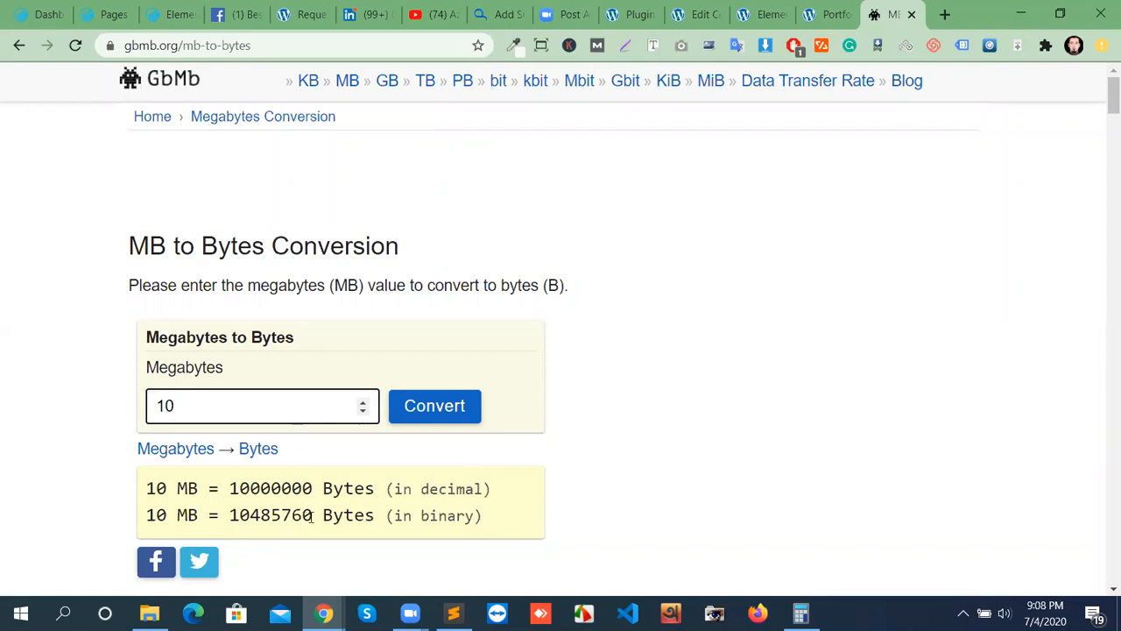
pyautogui.moveTo(313, 516); pyautogui.dragTo(229, 515)
pyautogui.rightClick(250, 515)
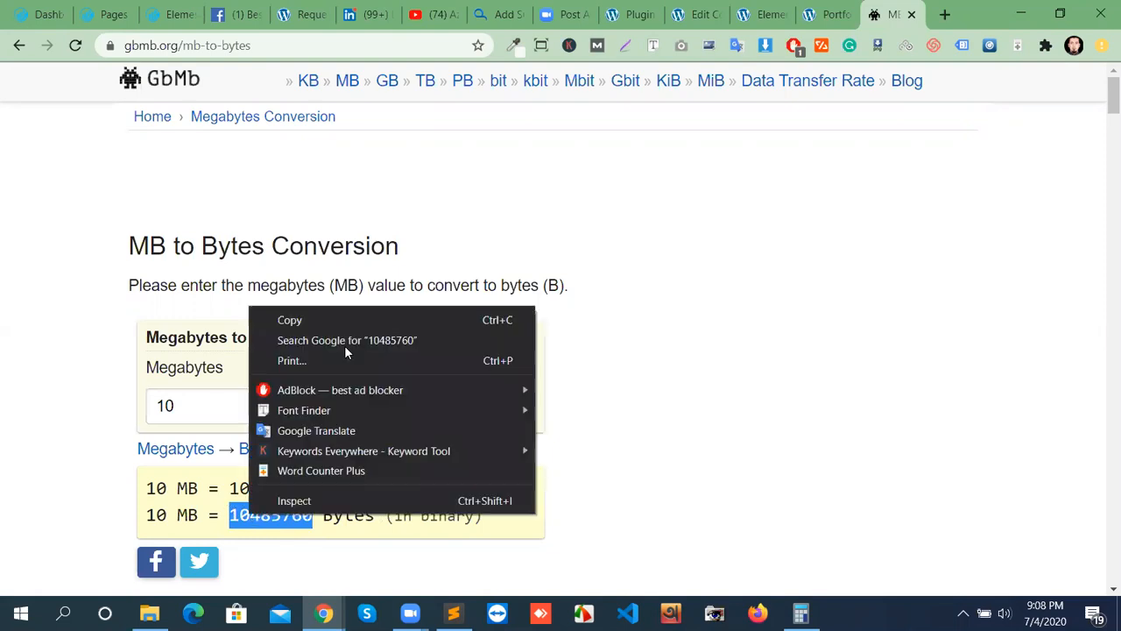
pyautogui.click(335, 319)
# Insert a file tag with limit 10485760 and file types jpg|png|svg|mpeg|pdf|docs|mp4, correcting 'pdg' to 'pdf'.
pyautogui.click(770, 12)
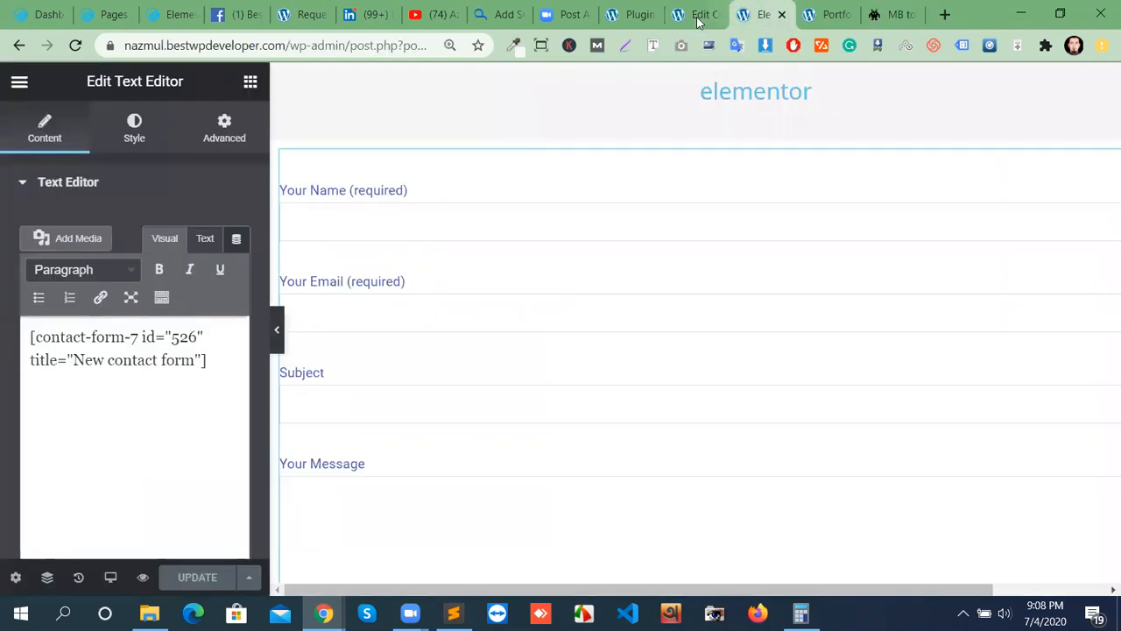
pyautogui.hotkey('ctrl', 'shift', 'Tab')
pyautogui.rightClick(362, 286)
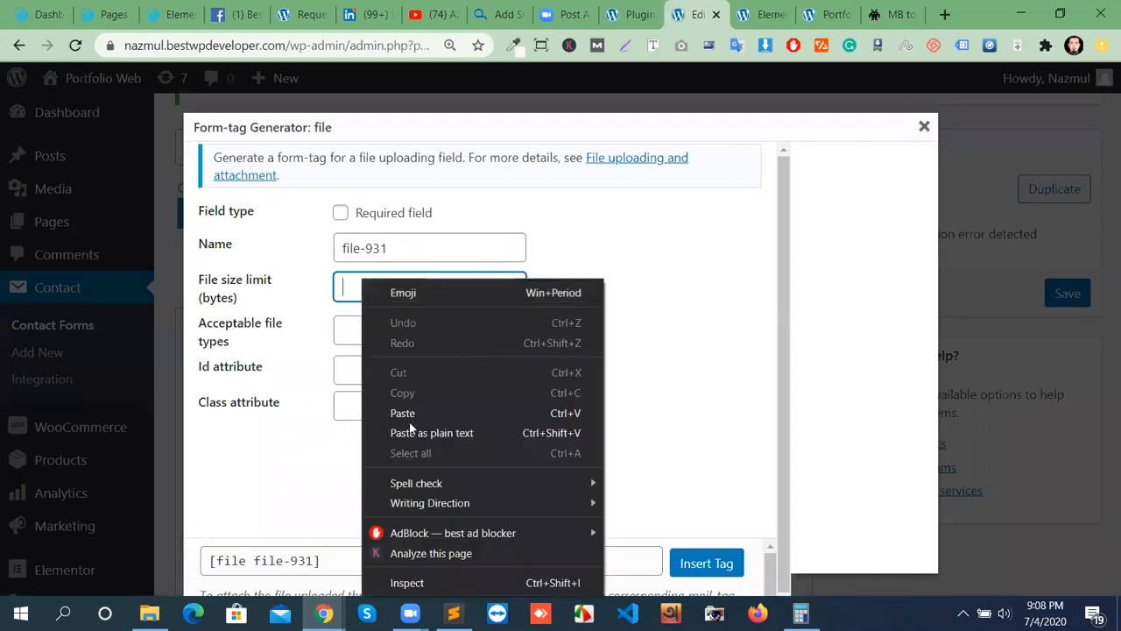
pyautogui.click(422, 411)
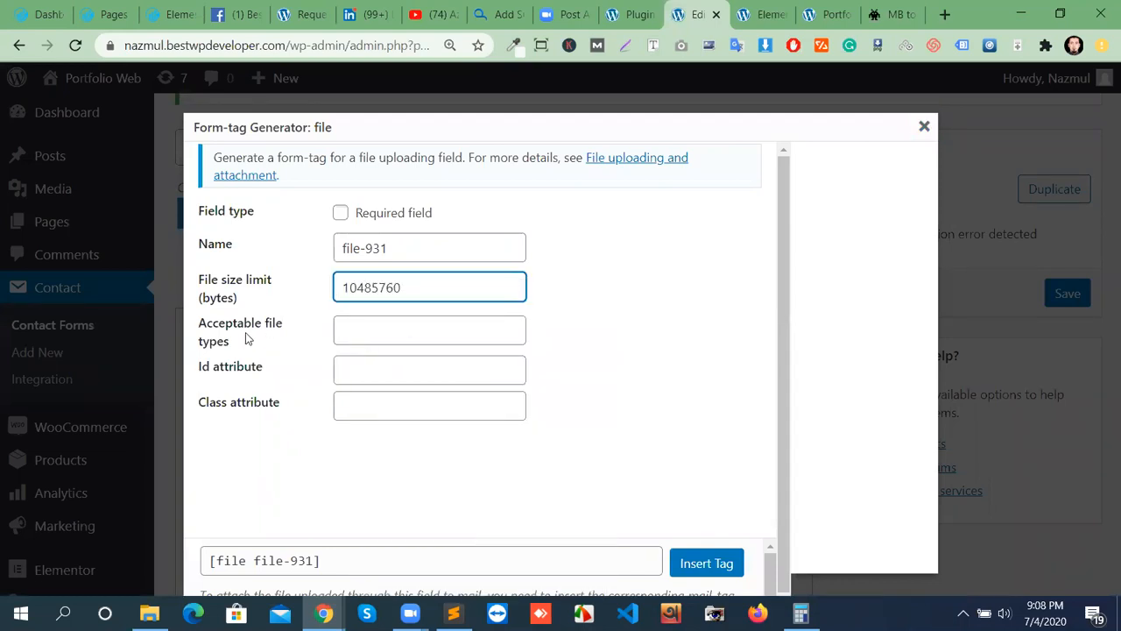
pyautogui.click(397, 321)
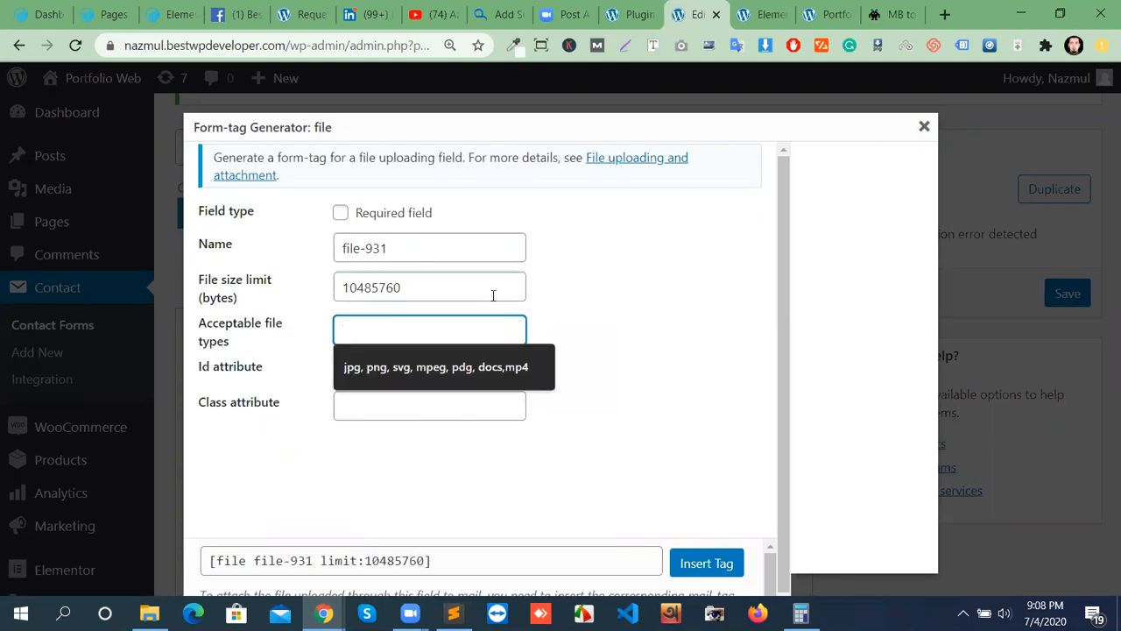
pyautogui.hotkey('ctrl', 'v')
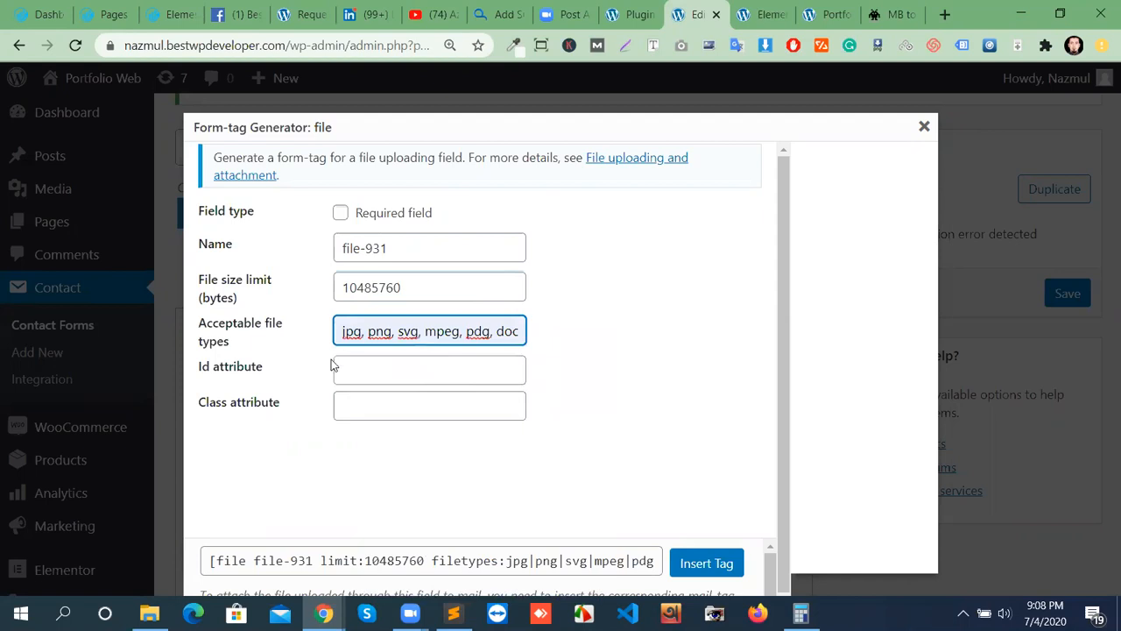
pyautogui.click(492, 331)
pyautogui.press('BackSpace')
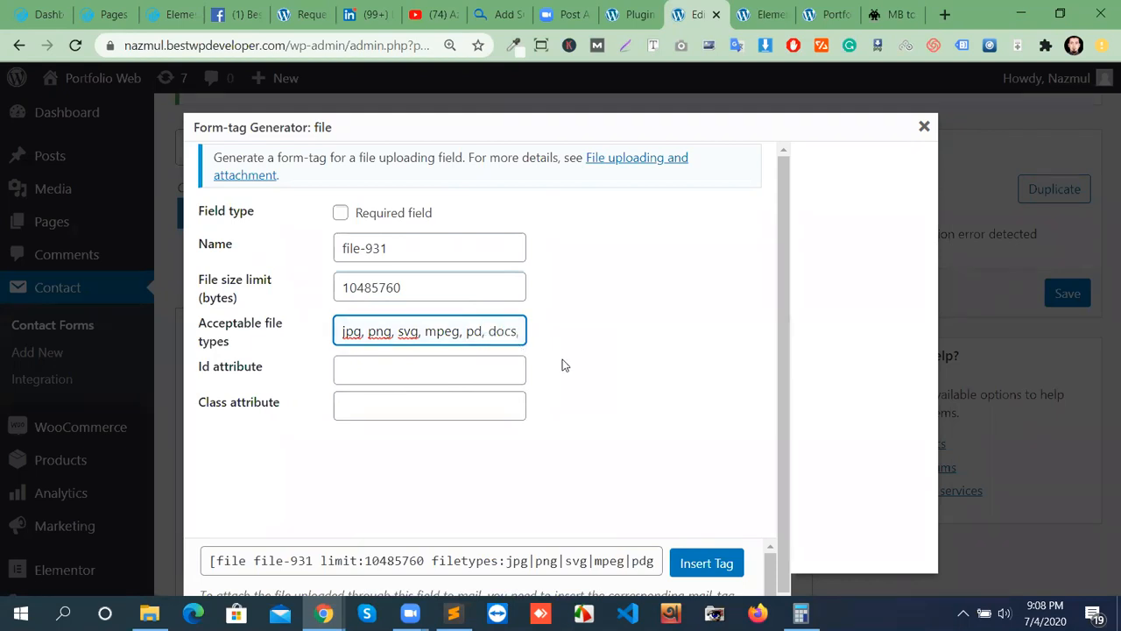
pyautogui.write('f')
pyautogui.click(713, 565)
# Cut the [file file-931 …] line from the top of the form template.
pyautogui.scroll(-4, 317, 464)
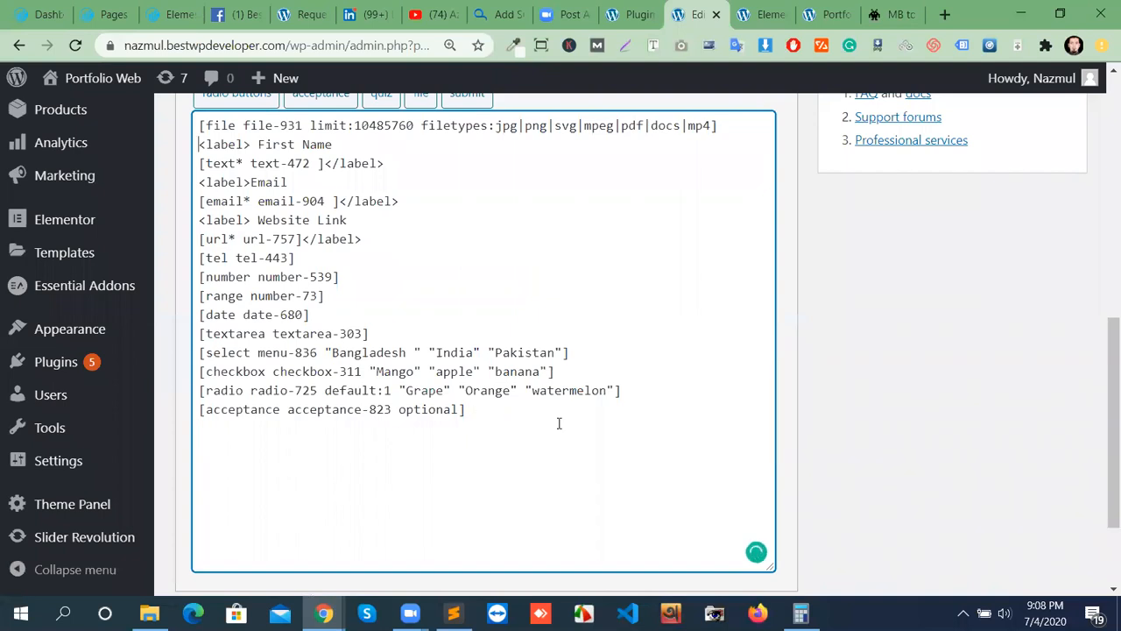
pyautogui.scroll(2, 571, 409)
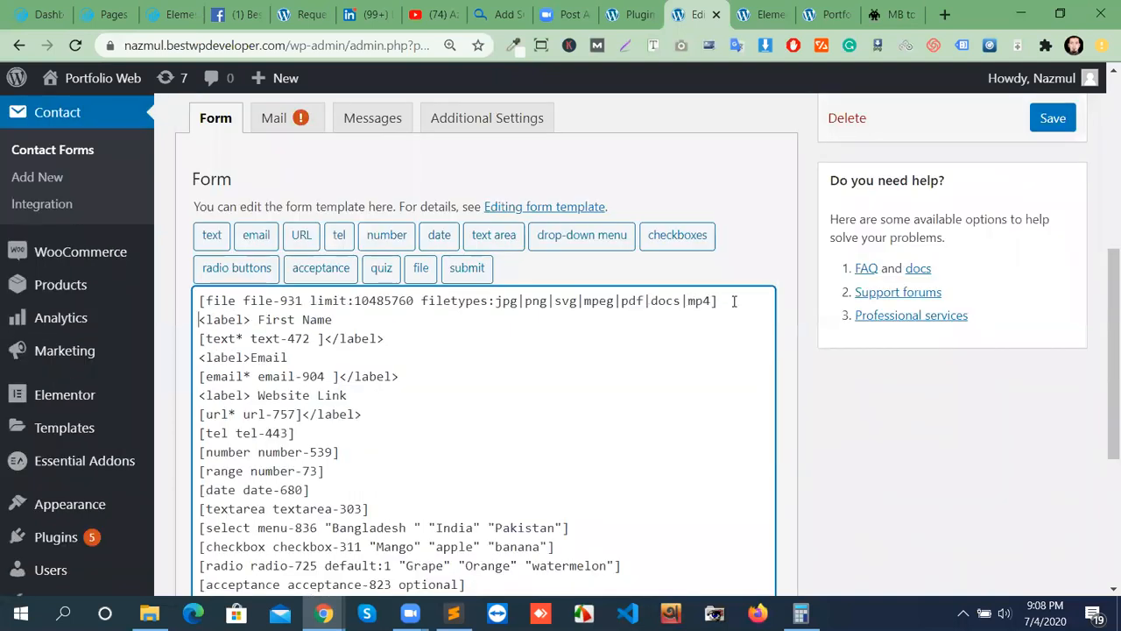
pyautogui.moveTo(610, 317); pyautogui.dragTo(200, 319)
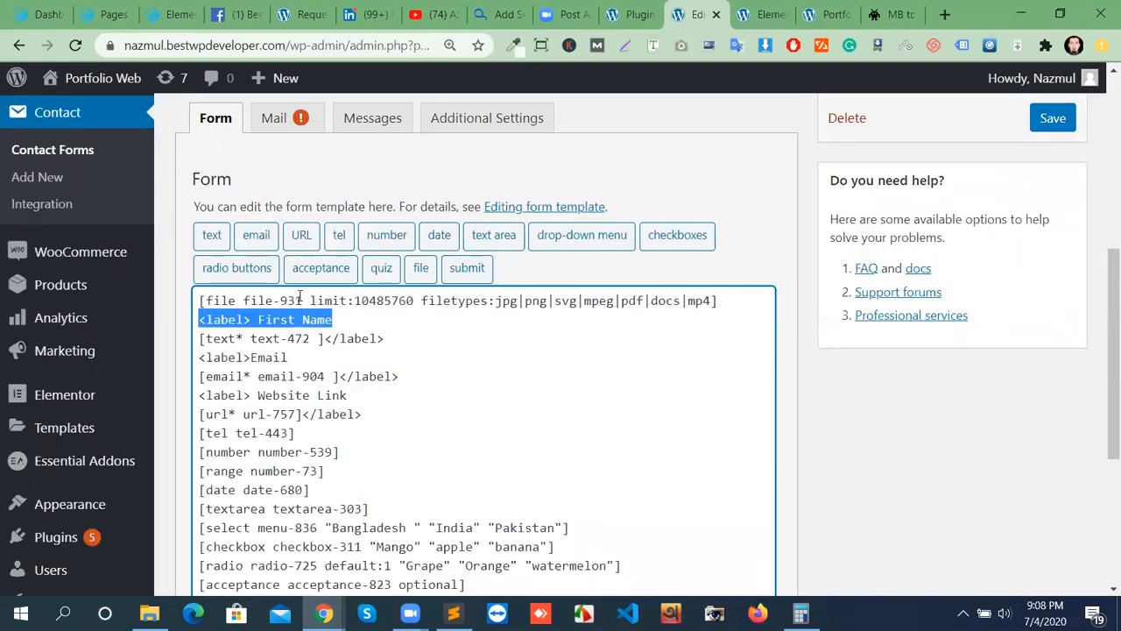
pyautogui.tripleClick(219, 300)
pyautogui.rightClick(241, 301)
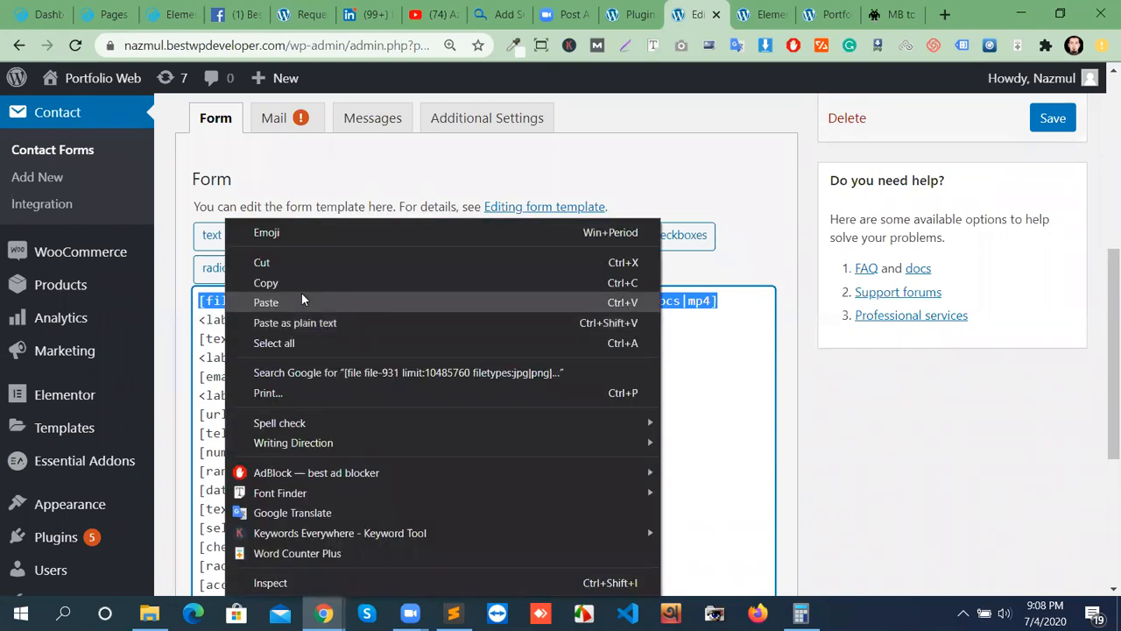
pyautogui.click(272, 258)
# Paste the file tag after the acceptance line at the bottom and save the form.
pyautogui.scroll(-2, 390, 416)
pyautogui.click(550, 426)
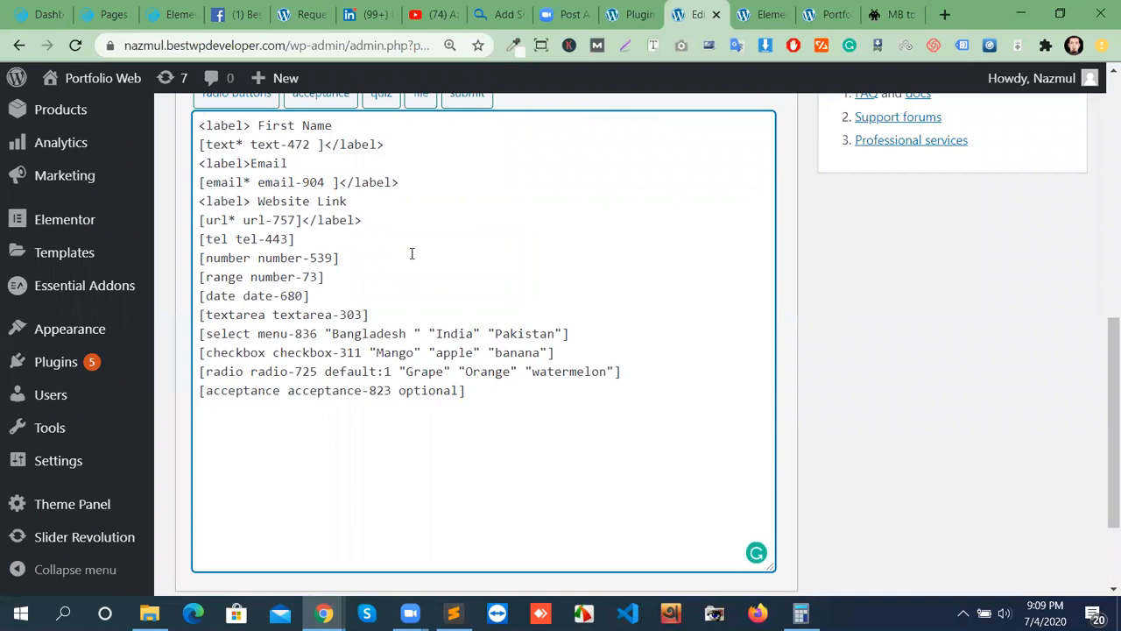
pyautogui.rightClick(238, 422)
pyautogui.click(325, 237)
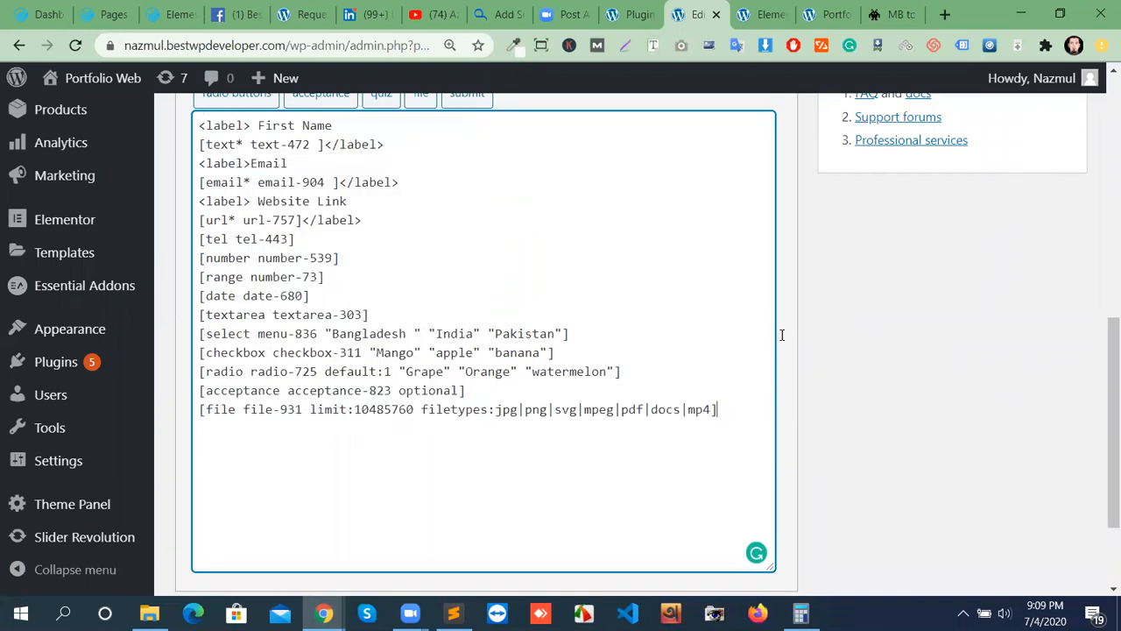
pyautogui.click(1053, 314)
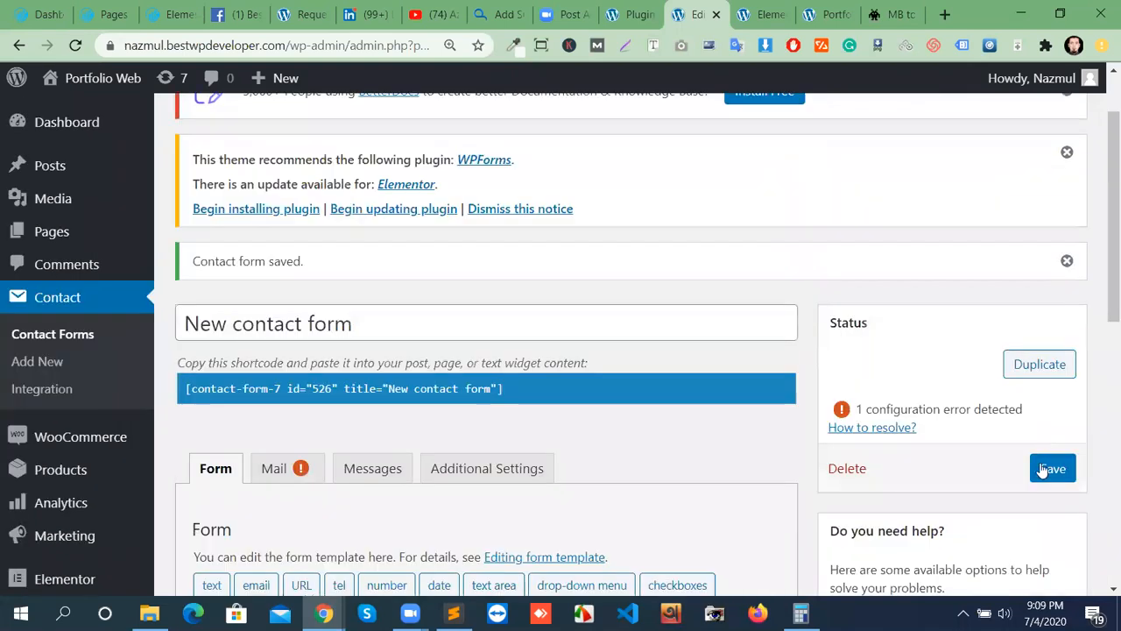
pyautogui.click(1042, 470)
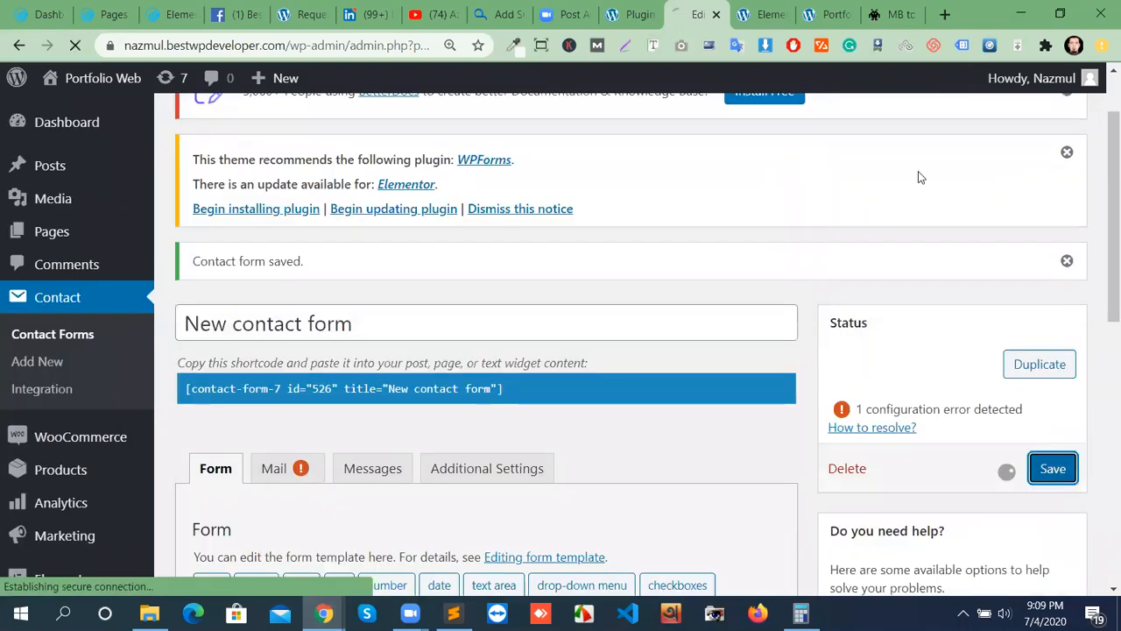
# Reload the page preview, try the new file upload field, then go back to Edit Contact Form.
pyautogui.click(843, 18)
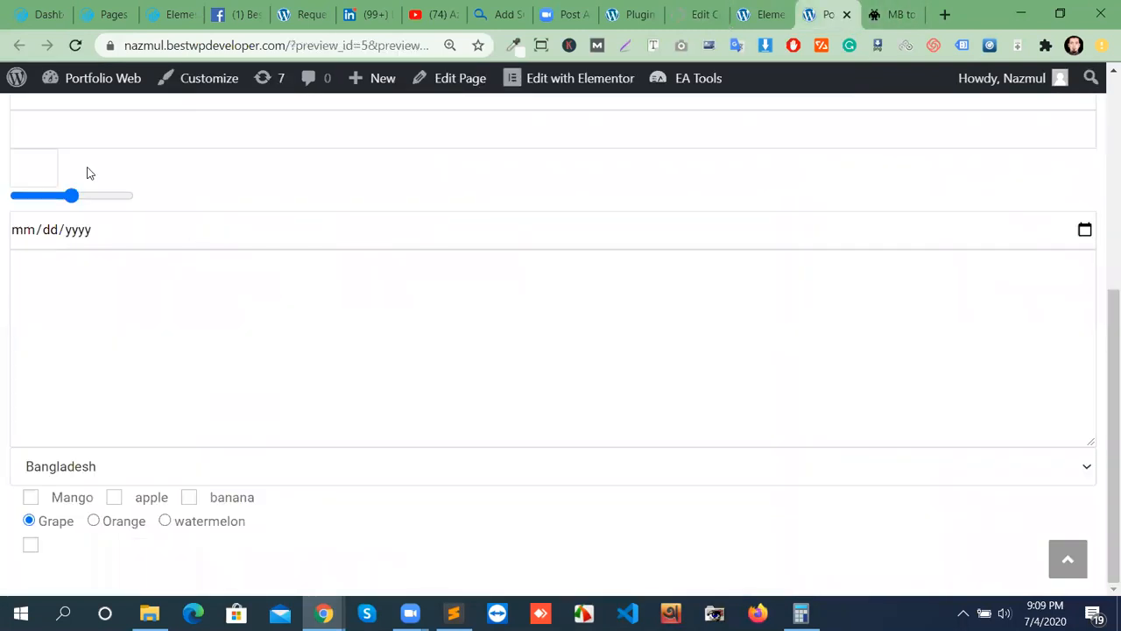
pyautogui.click(77, 48)
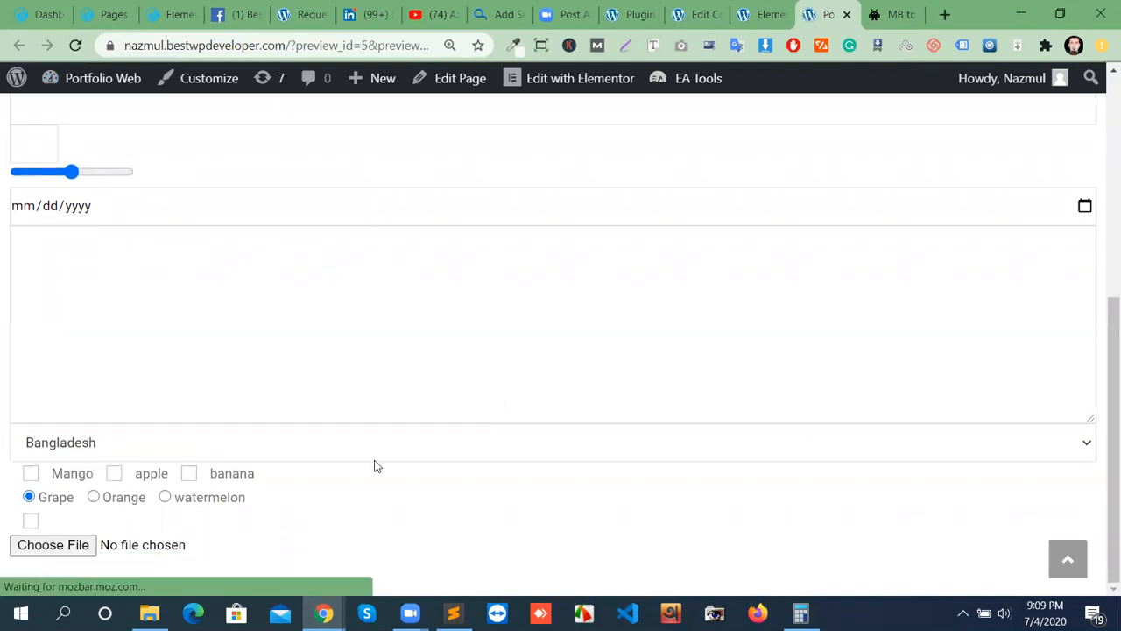
pyautogui.click(42, 550)
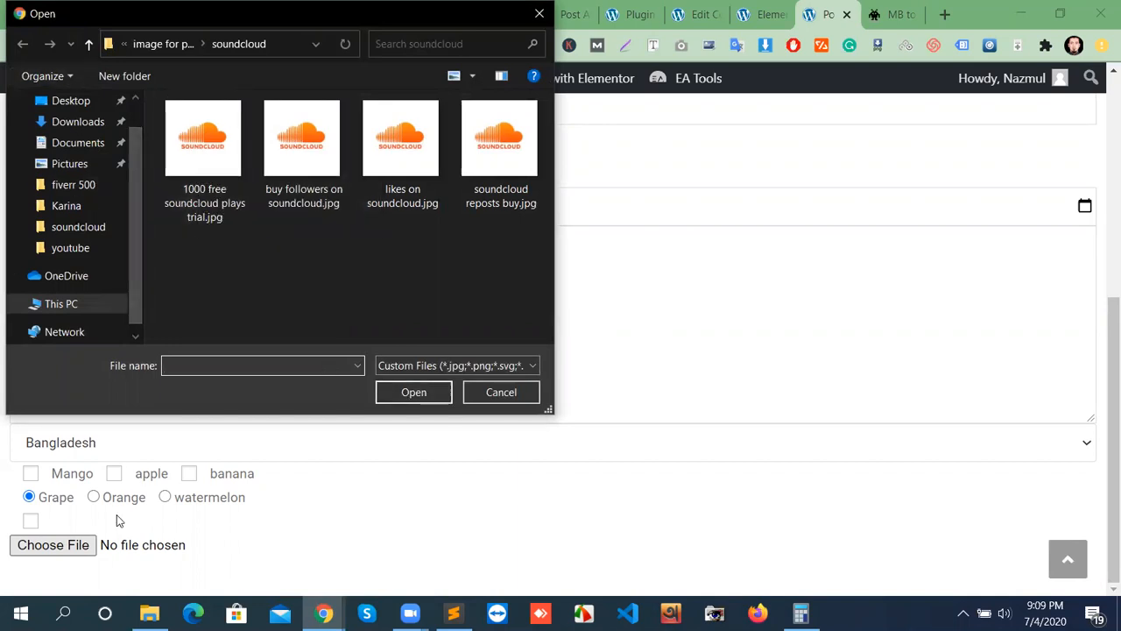
pyautogui.click(538, 13)
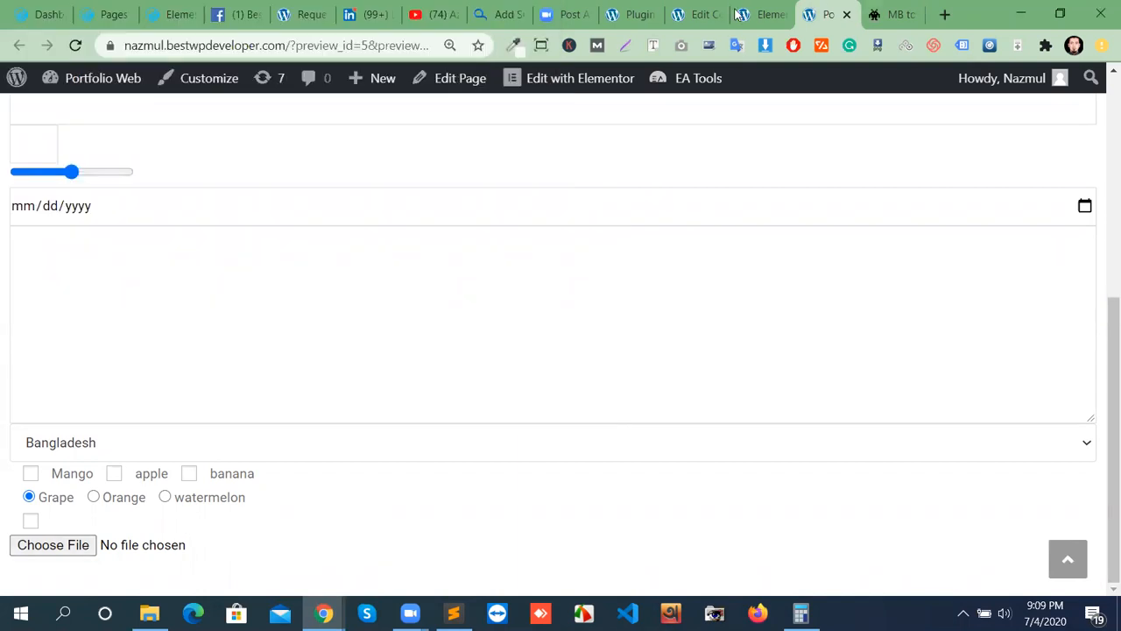
pyautogui.click(718, 23)
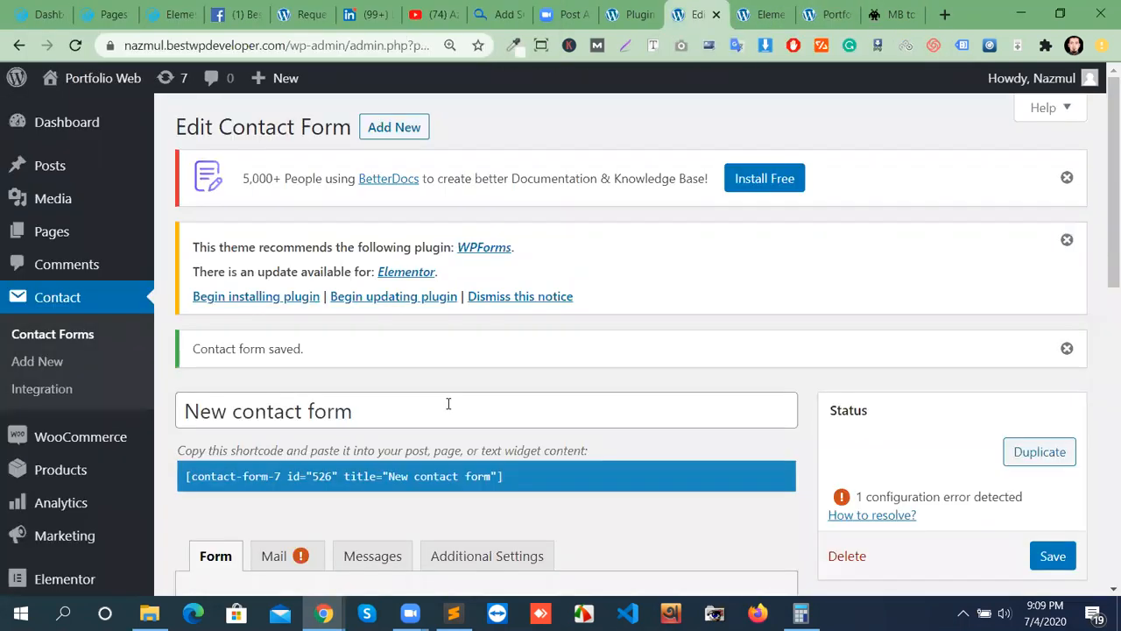
# Append a [submit "send"] button tag below the file upload line in the template.
pyautogui.scroll(-5, 447, 403)
pyautogui.scroll(-4, 510, 383)
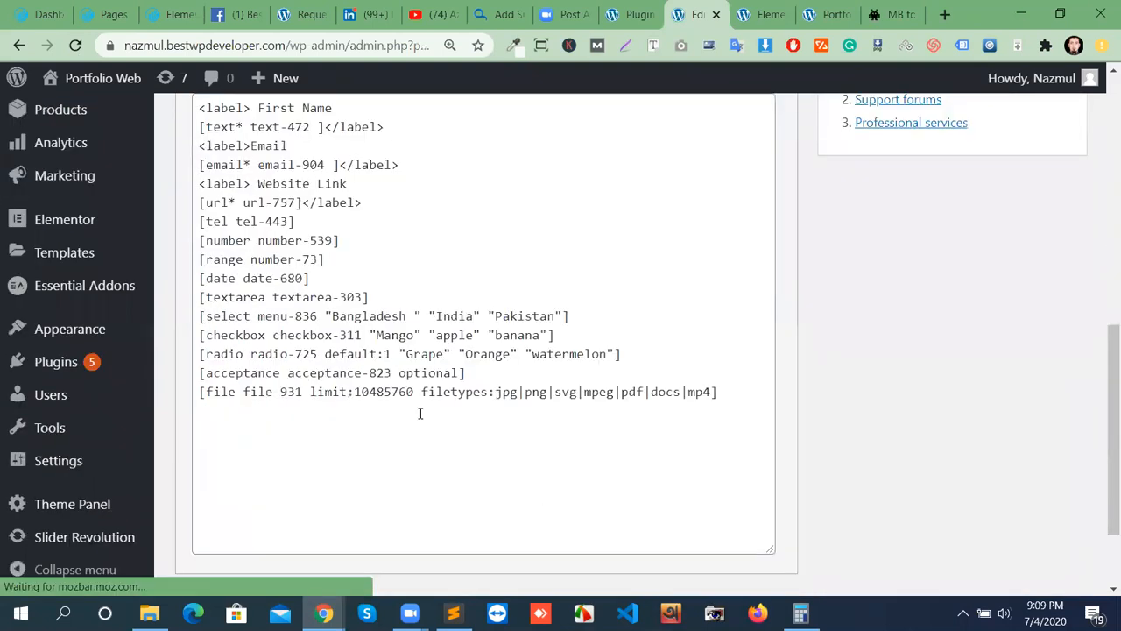
pyautogui.click(732, 271)
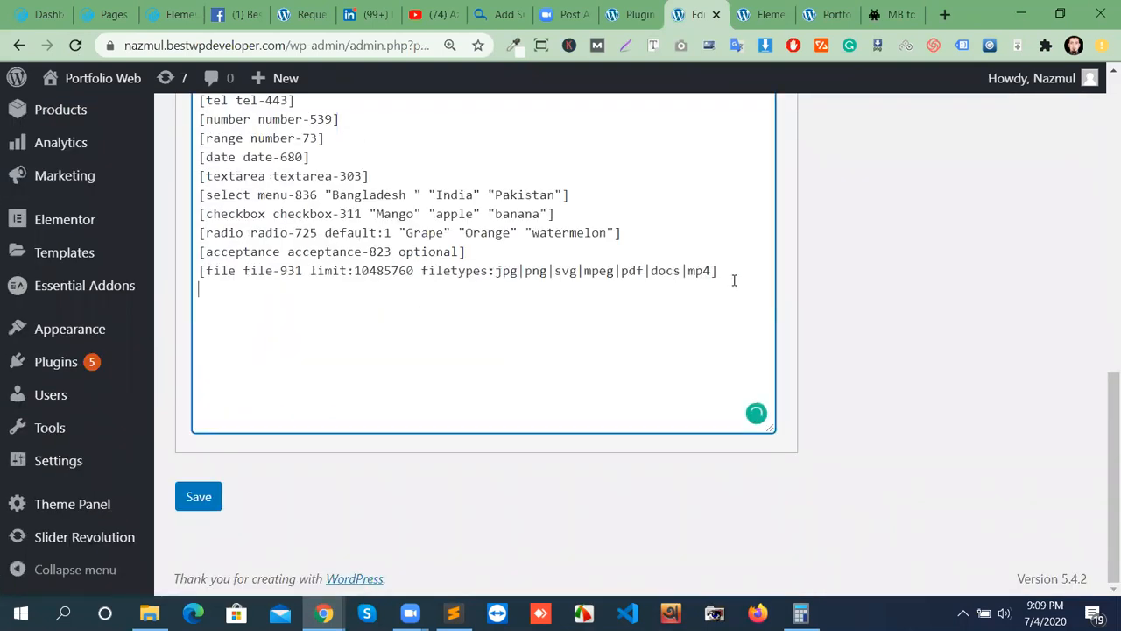
pyautogui.scroll(5, 560, 377)
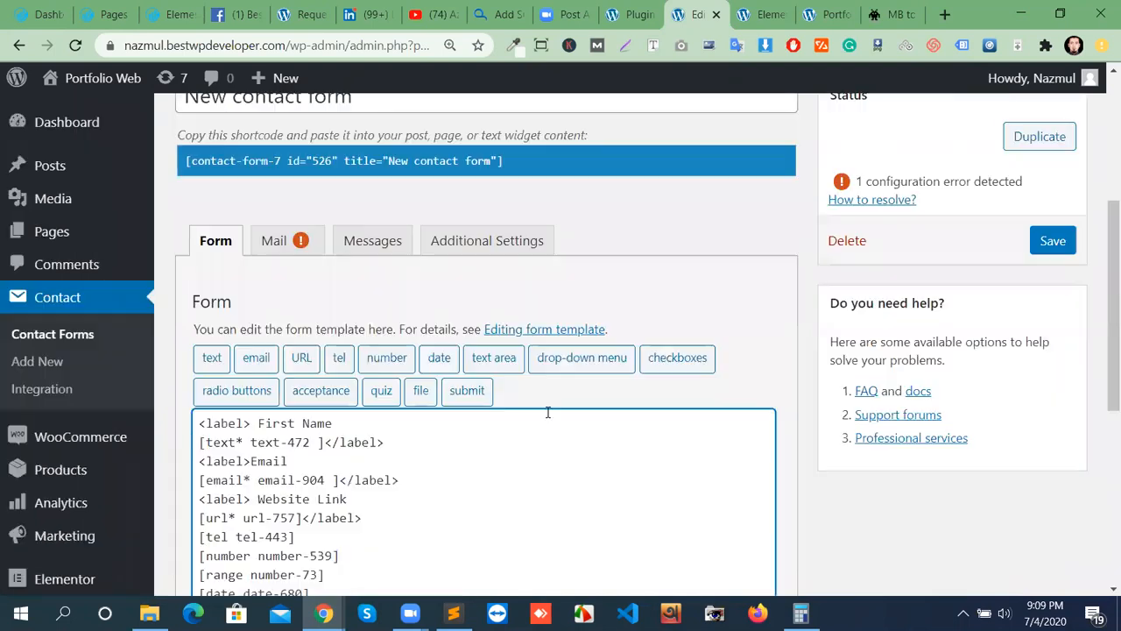
pyautogui.click(471, 398)
pyautogui.scroll(-5, 534, 402)
pyautogui.scroll(5, 532, 326)
pyautogui.click(474, 394)
pyautogui.click(473, 394)
pyautogui.click(391, 197)
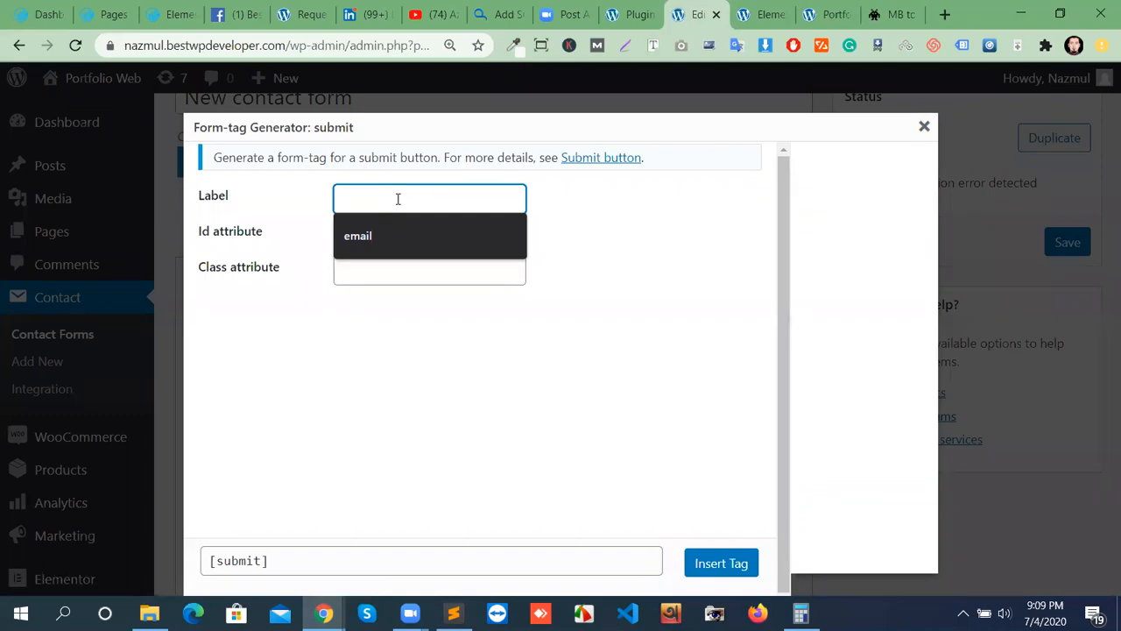
pyautogui.write('send')
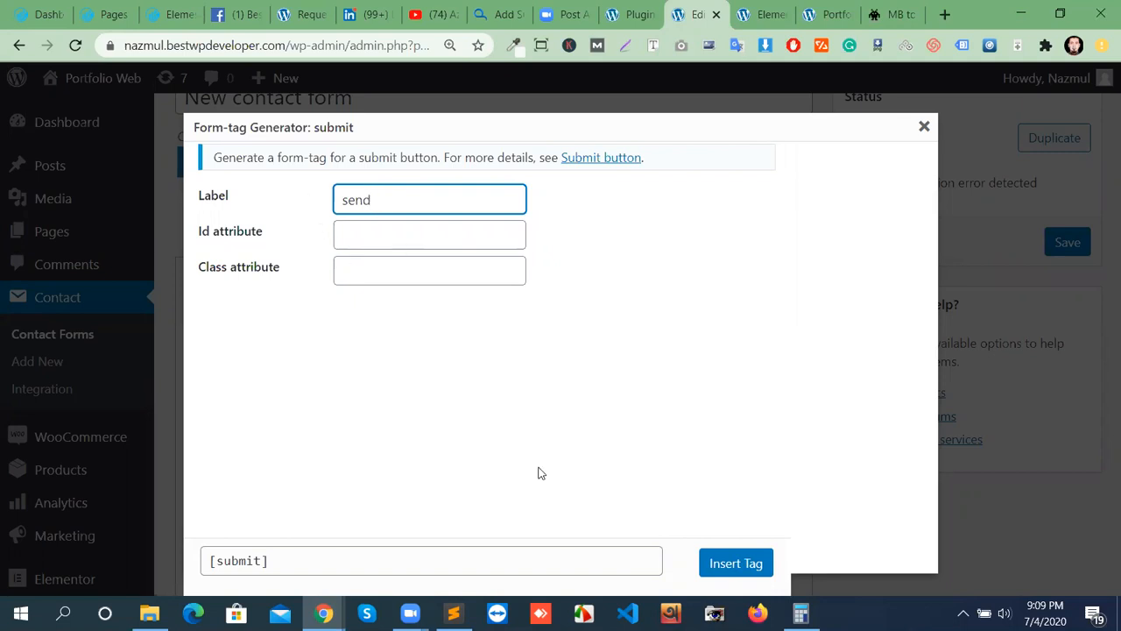
pyautogui.click(714, 565)
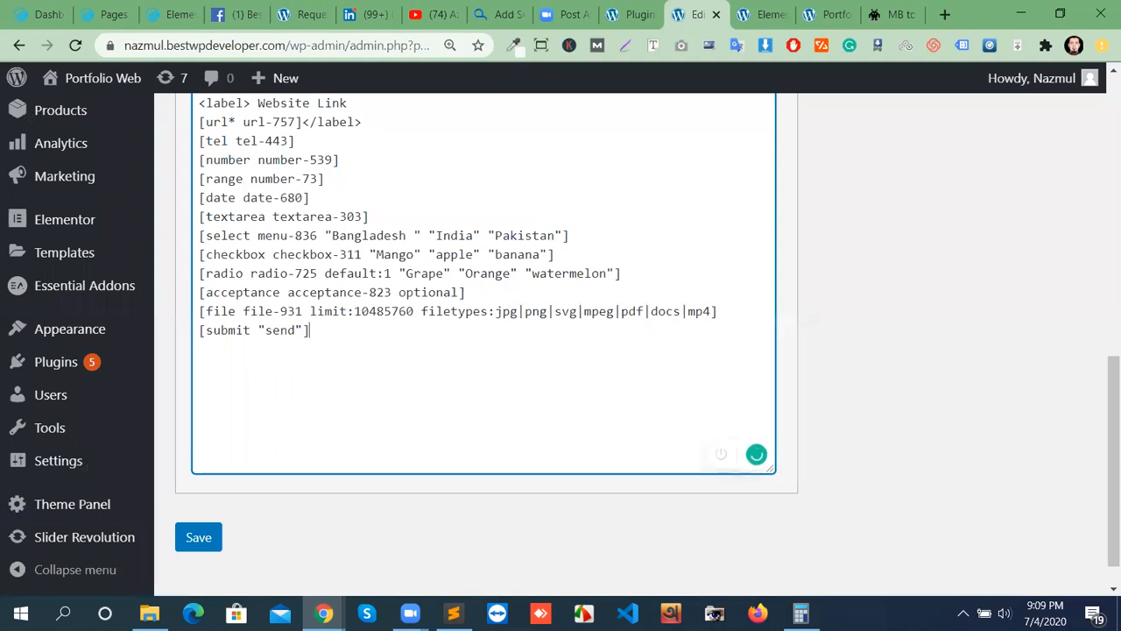
pyautogui.scroll(4, 1007, 263)
# Save the contact form and reload the page preview.
pyautogui.click(1051, 198)
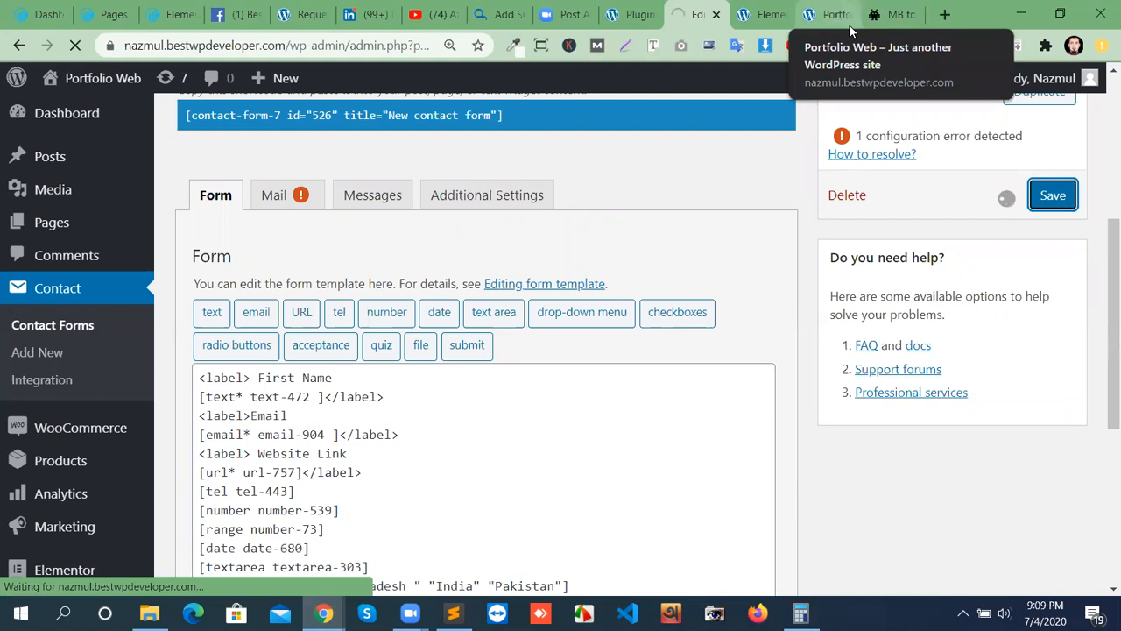
pyautogui.click(839, 21)
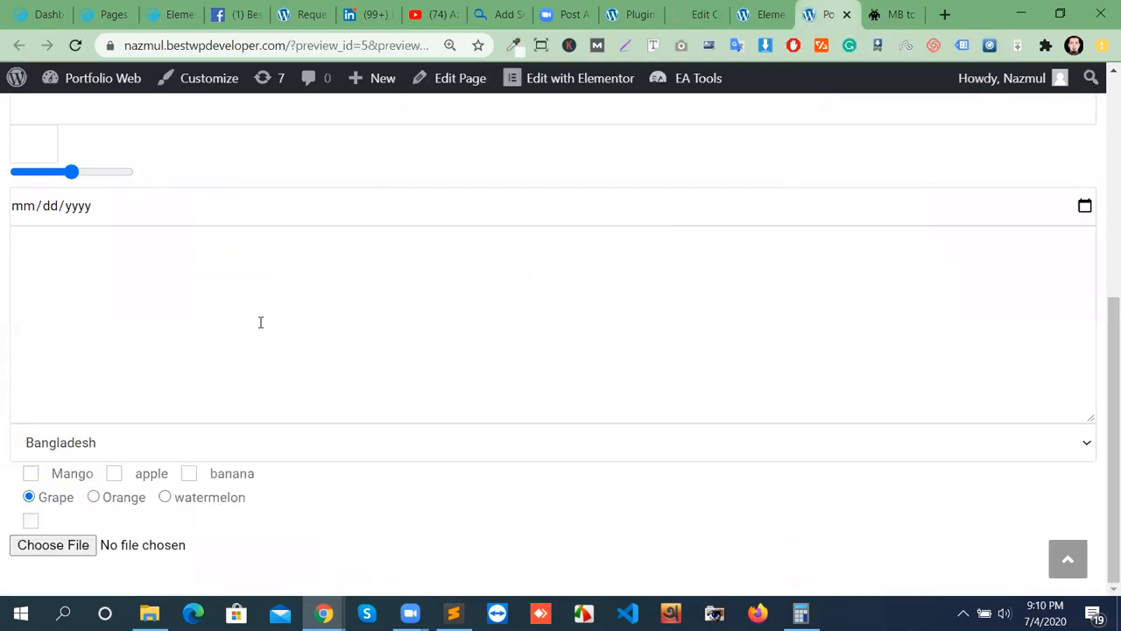
pyautogui.scroll(5, 479, 403)
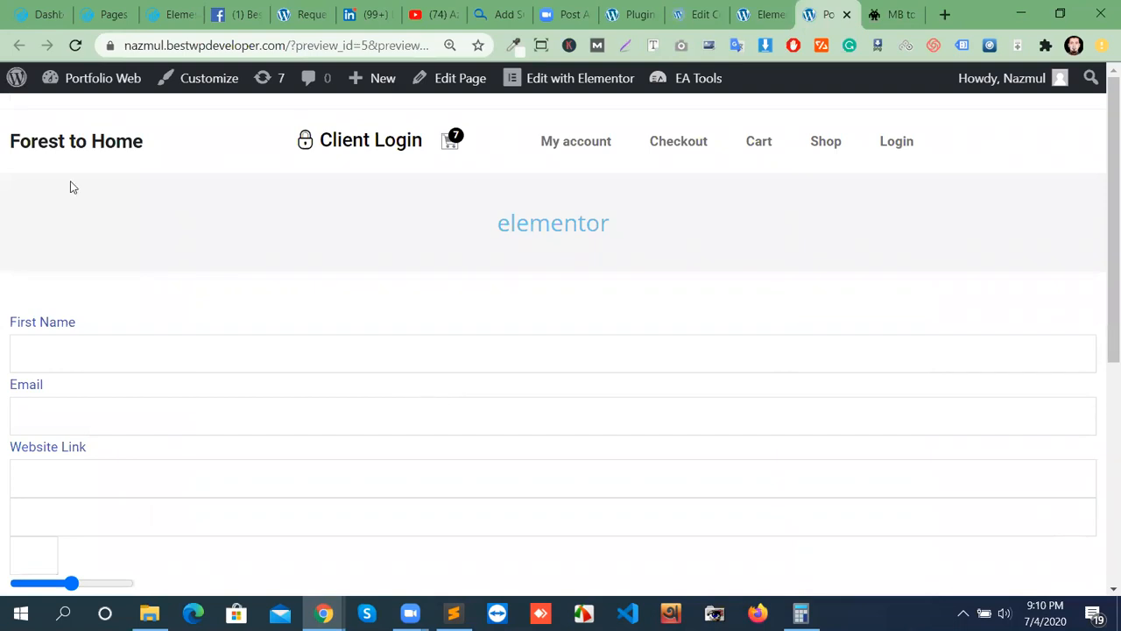
pyautogui.click(76, 46)
# Check that the preview now ends with a SEND button beneath the file upload field.
pyautogui.scroll(-5, 605, 418)
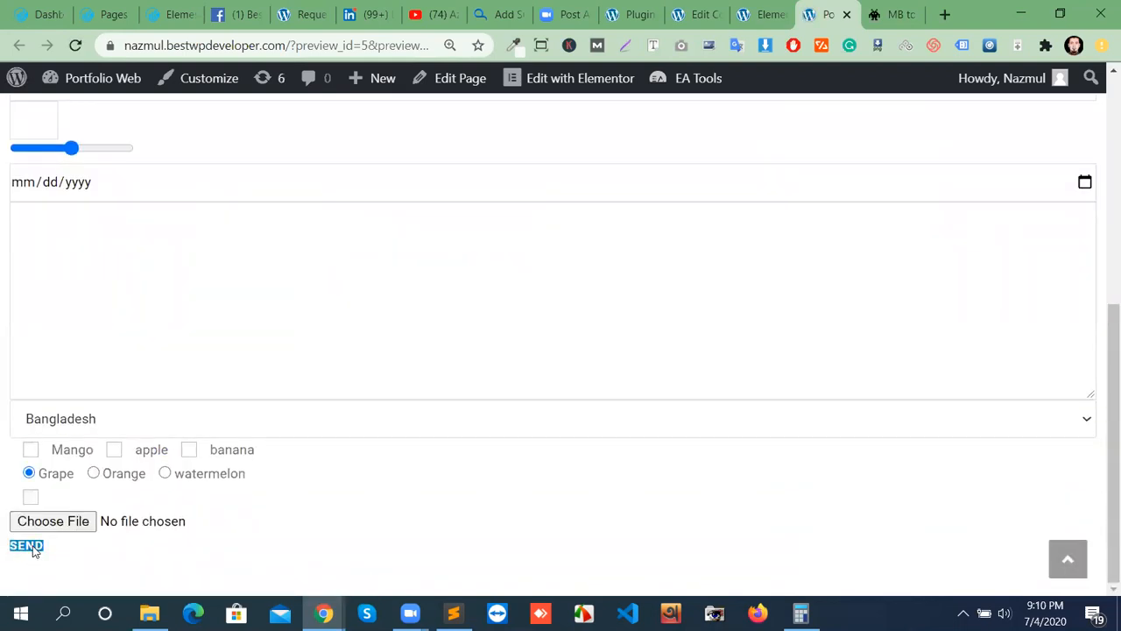
pyautogui.scroll(5, 795, 429)
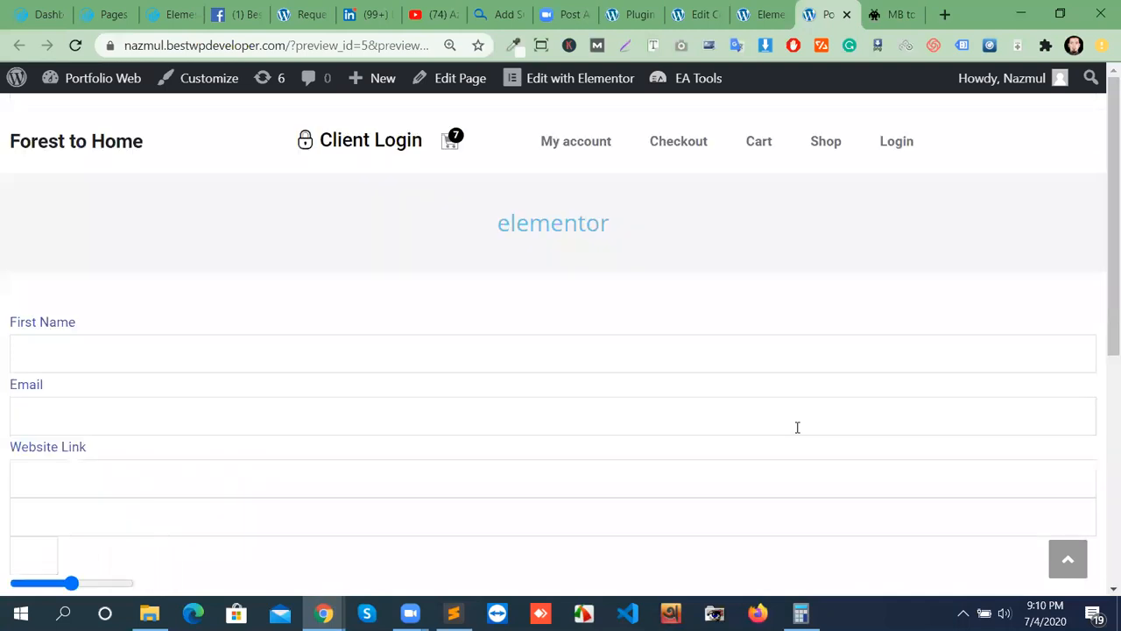
pyautogui.scroll(-5, 442, 387)
pyautogui.scroll(5, 353, 391)
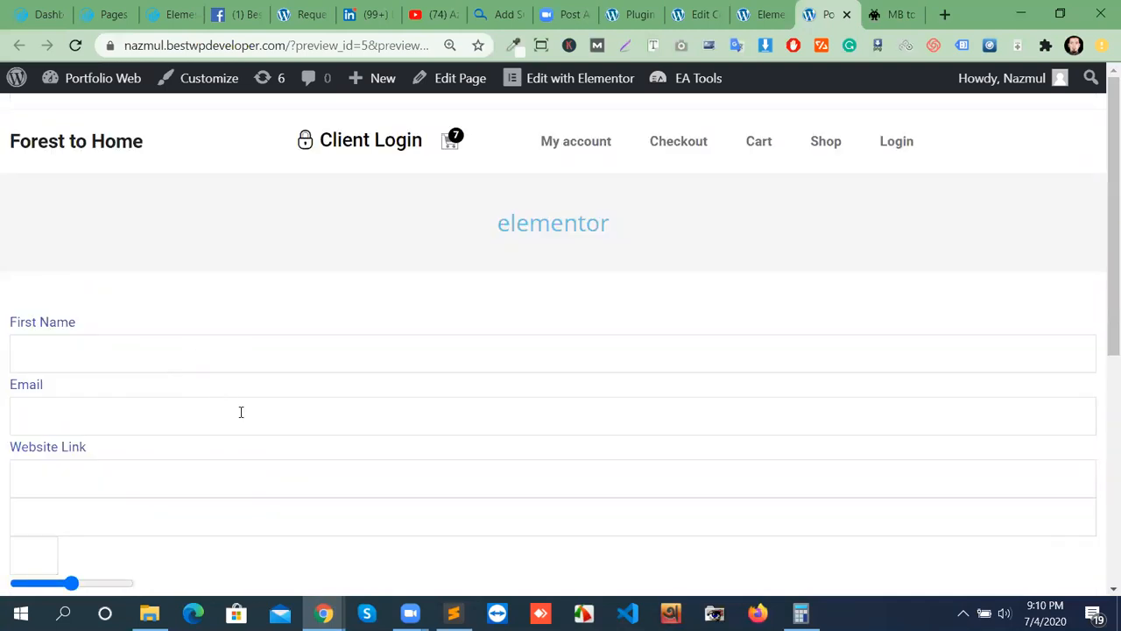
pyautogui.scroll(-2, 330, 482)
pyautogui.scroll(-3, 331, 482)
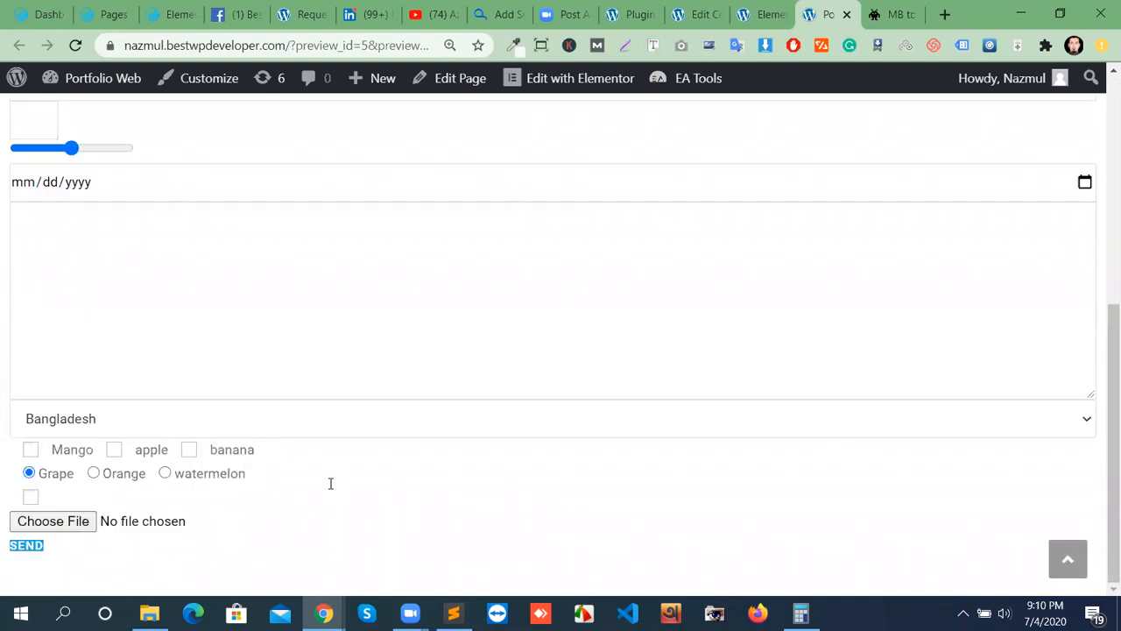
pyautogui.scroll(5, 330, 483)
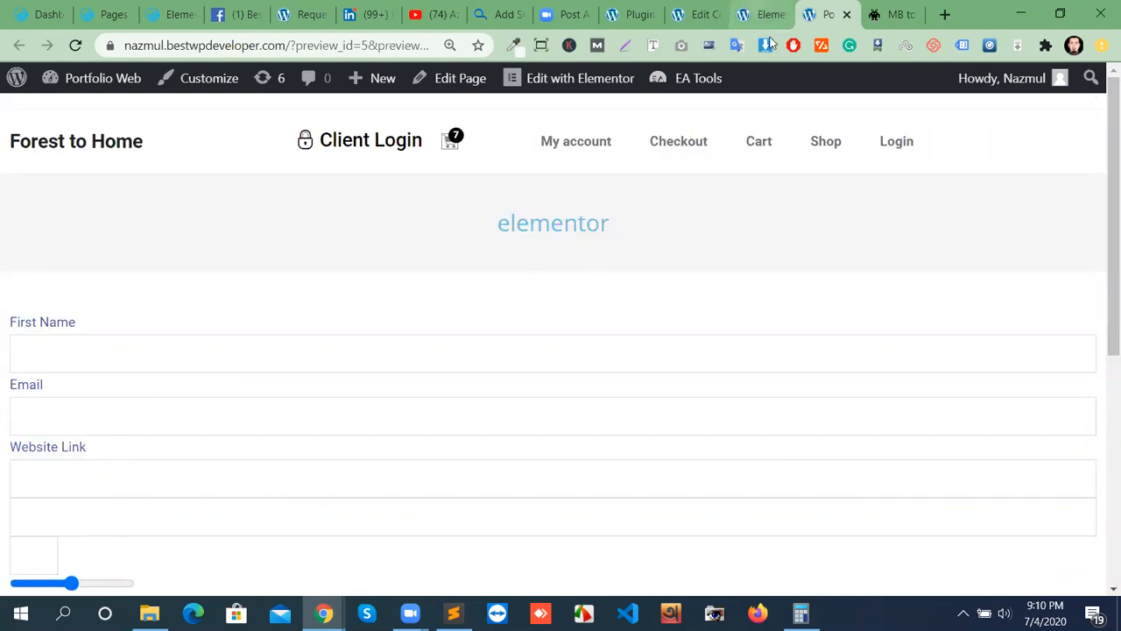
pyautogui.click(750, 10)
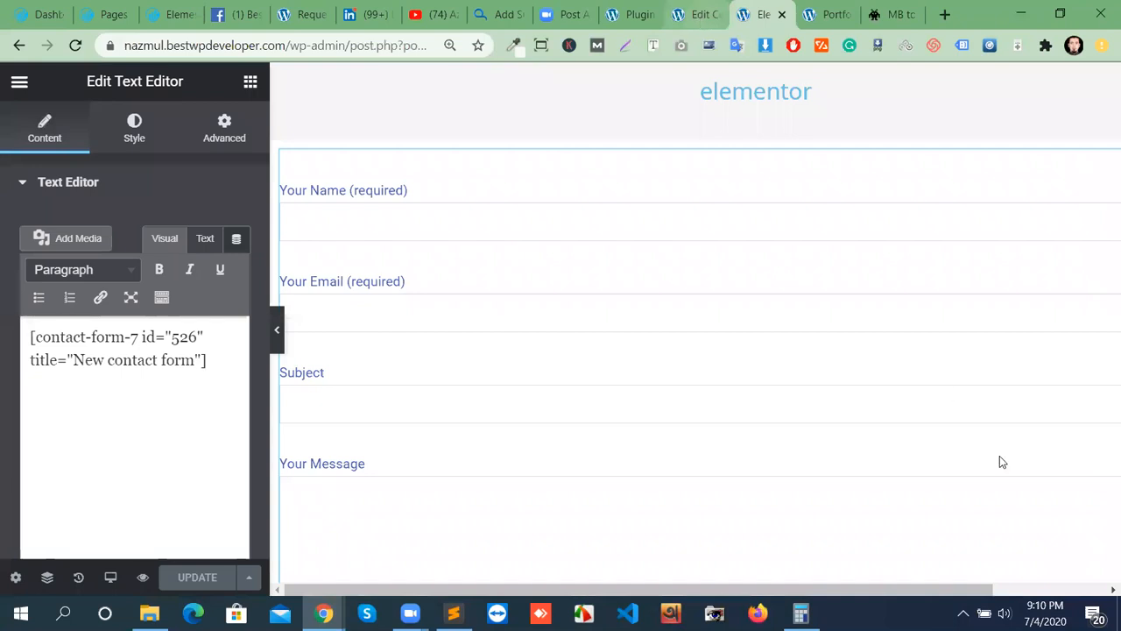
# Open the contact form's Mail tab and dismiss the new-message notification.
pyautogui.click(697, 14)
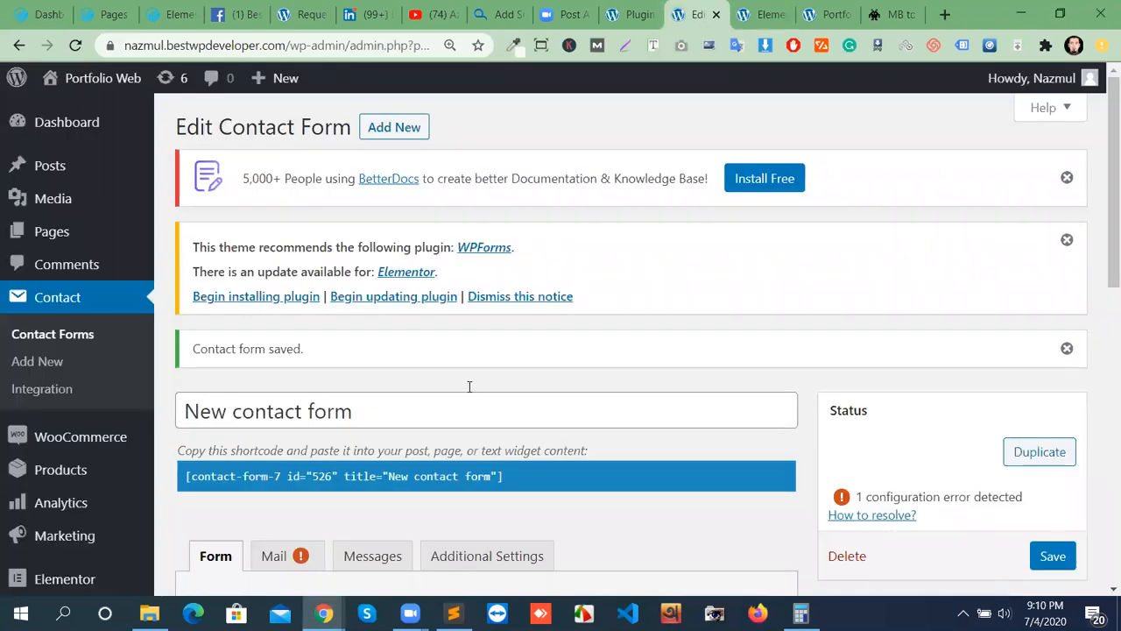
pyautogui.scroll(-3, 471, 393)
pyautogui.scroll(-3, 470, 396)
pyautogui.scroll(4, 405, 330)
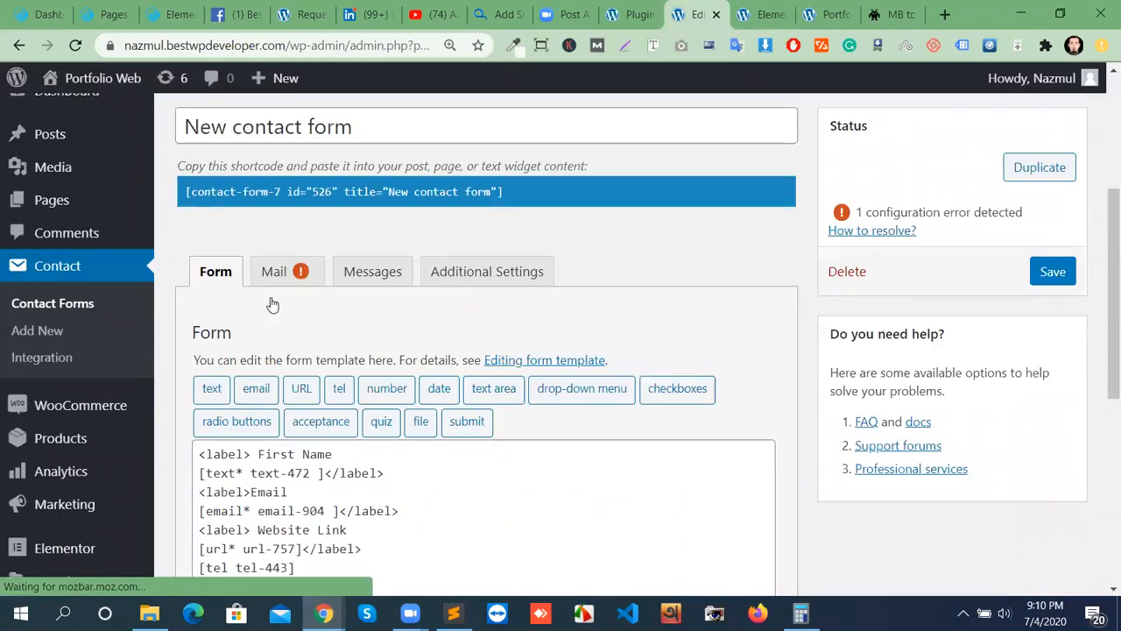
pyautogui.click(275, 297)
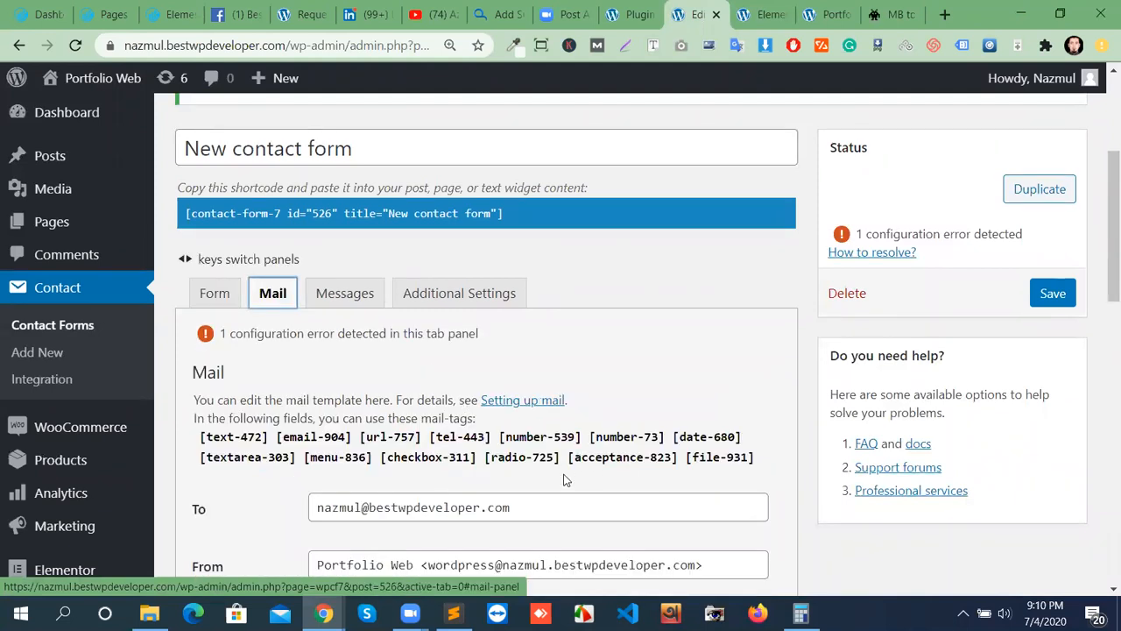
pyautogui.scroll(-1, 543, 465)
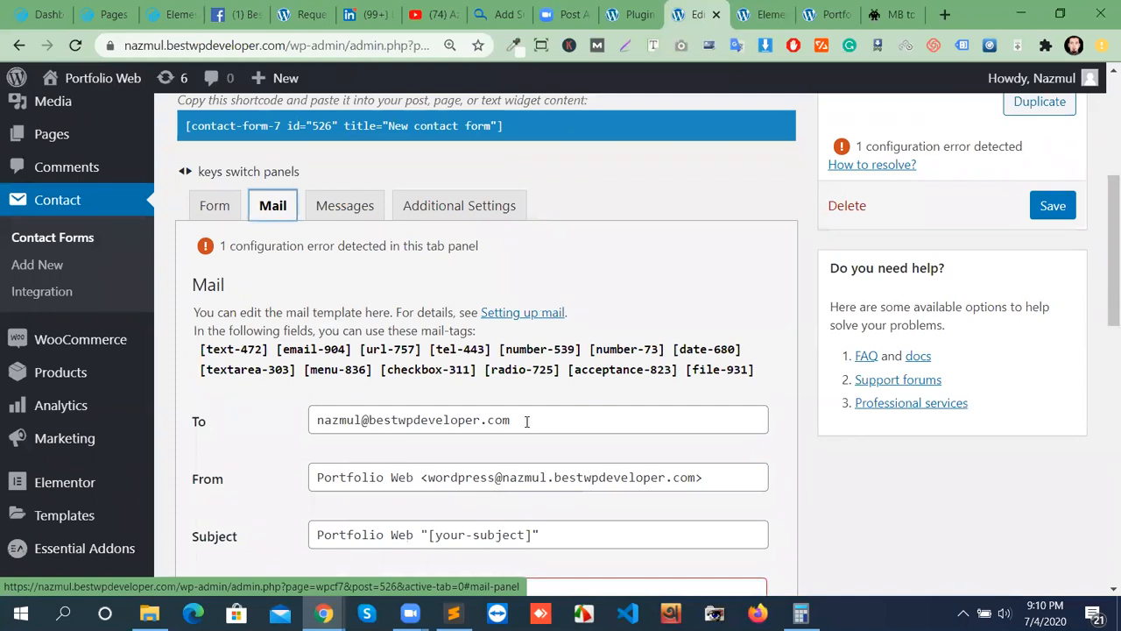
pyautogui.click(1093, 491)
# Review the To, From, Subject and Additional headers fields, including the flagged Reply-To: [your-email] header.
pyautogui.scroll(-1, 502, 476)
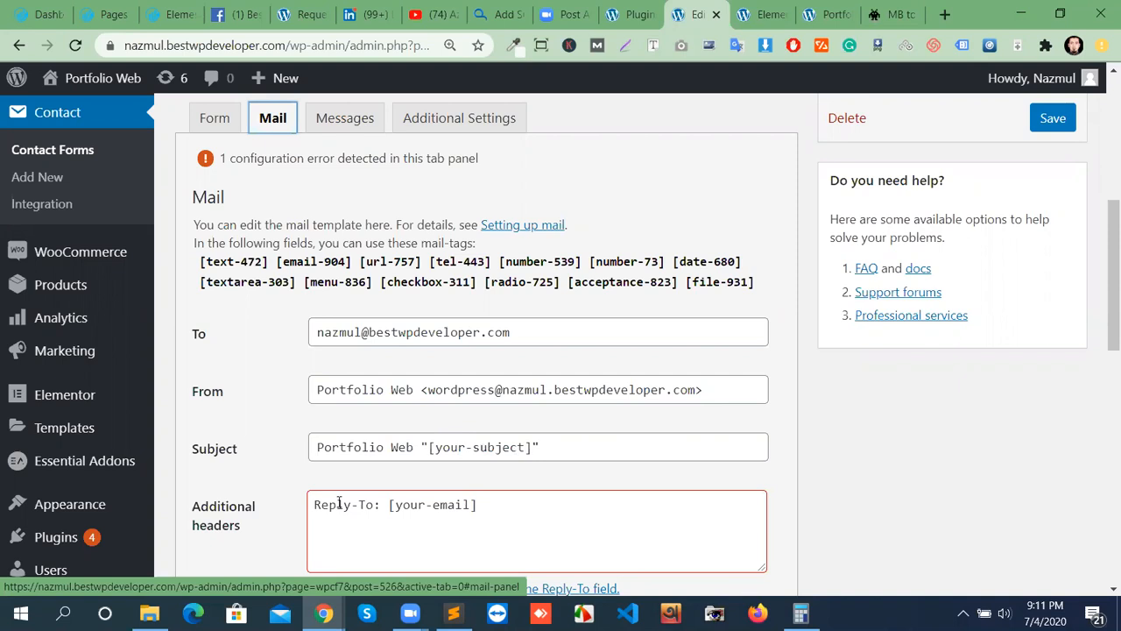
pyautogui.scroll(-1, 362, 528)
pyautogui.click(451, 429)
pyautogui.scroll(-2, 545, 473)
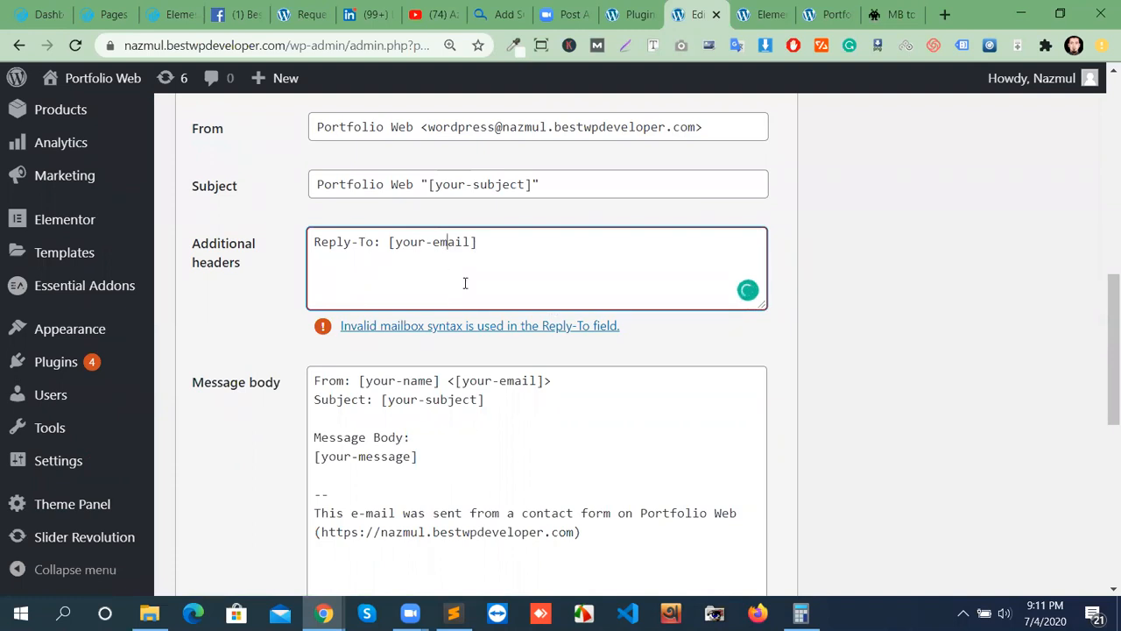
pyautogui.scroll(2, 508, 234)
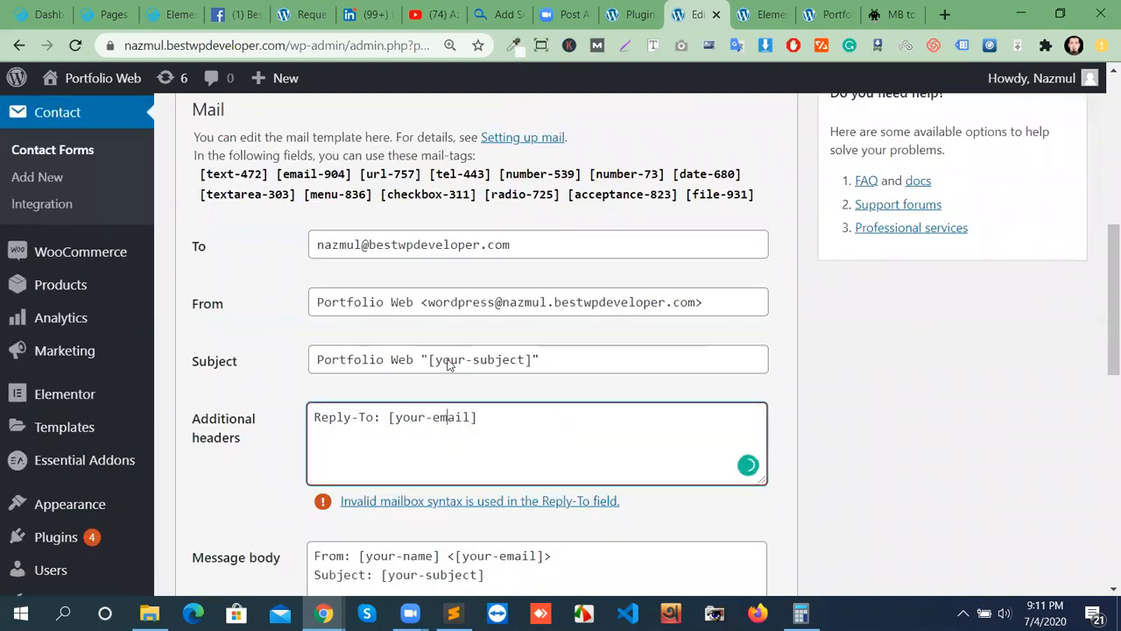
pyautogui.scroll(-1, 400, 455)
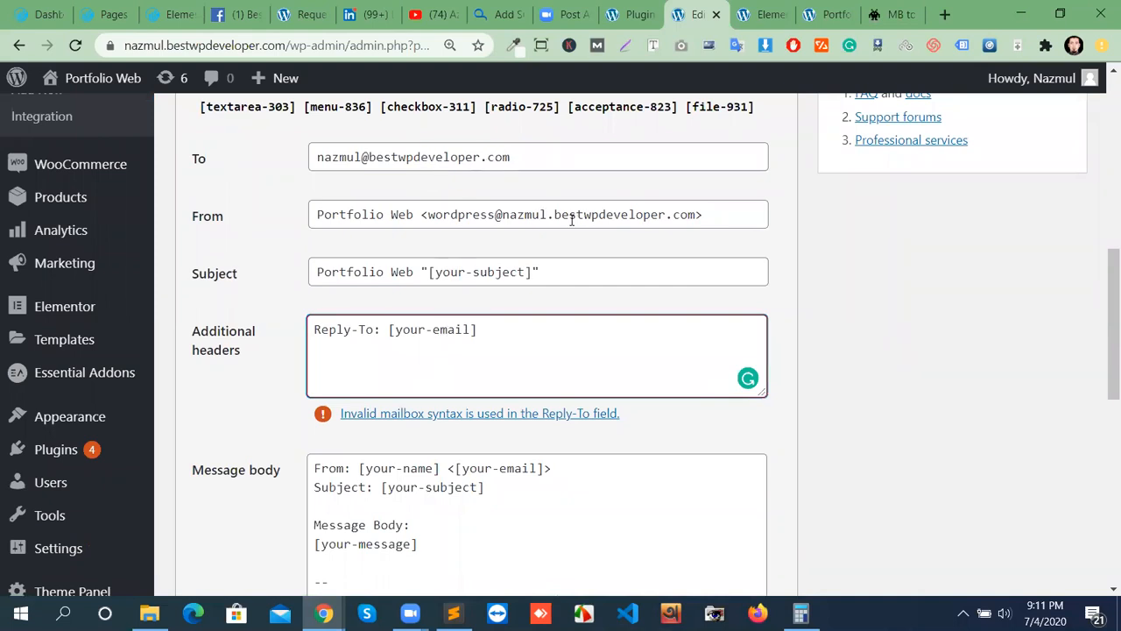
pyautogui.scroll(-1, 351, 412)
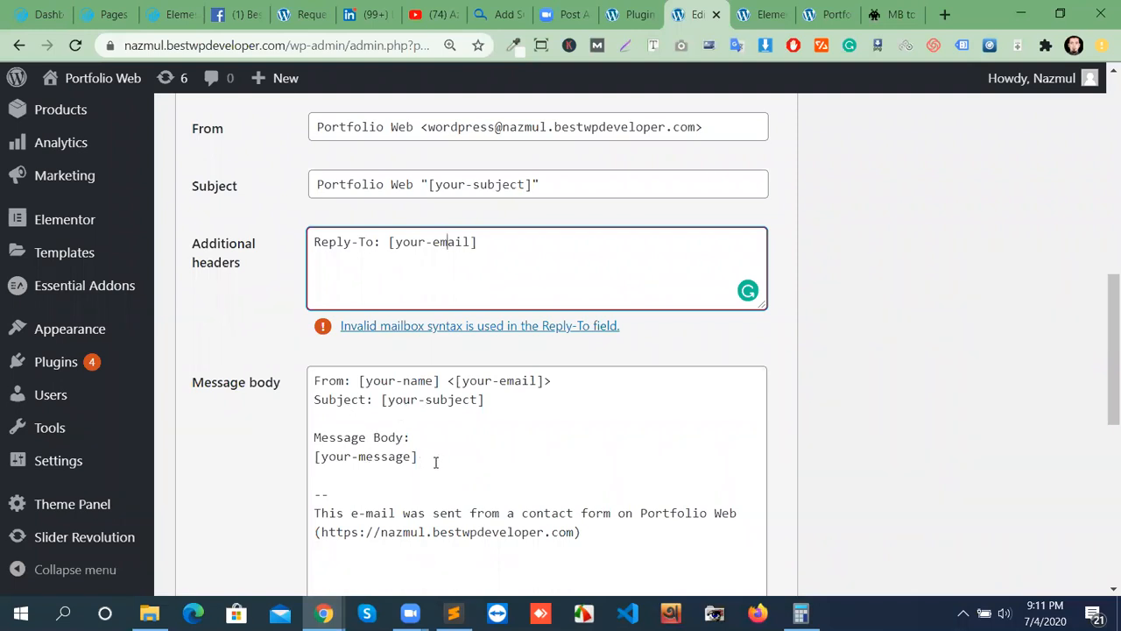
pyautogui.scroll(3, 435, 462)
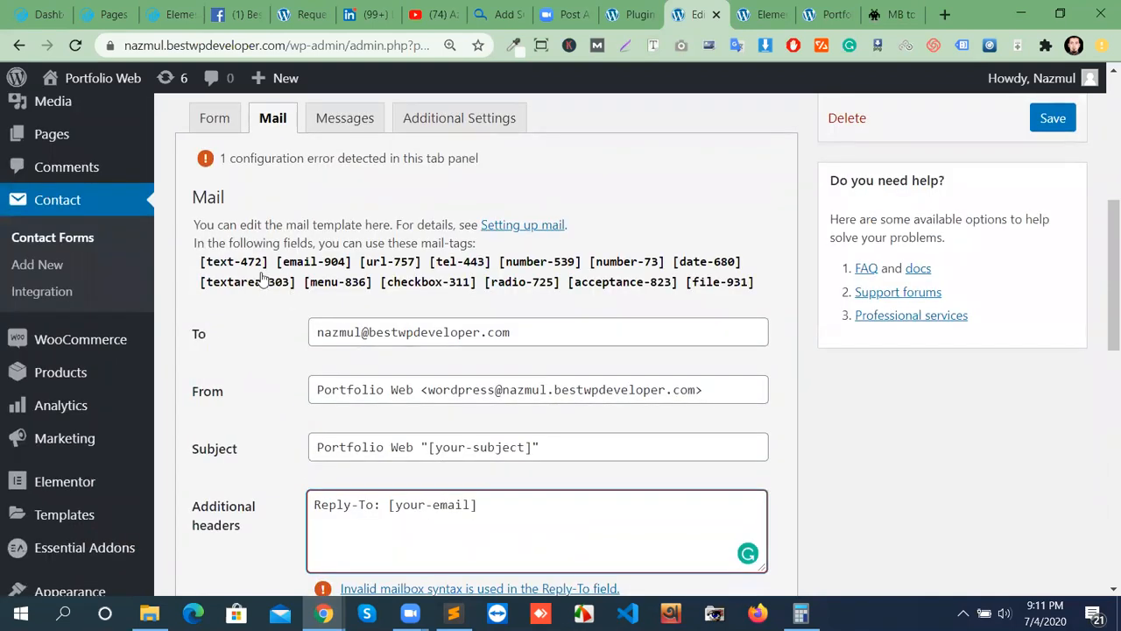
# Copy the [text-472] mail-tag and paste it on a new line below [your-message] in Message body.
pyautogui.click(251, 267)
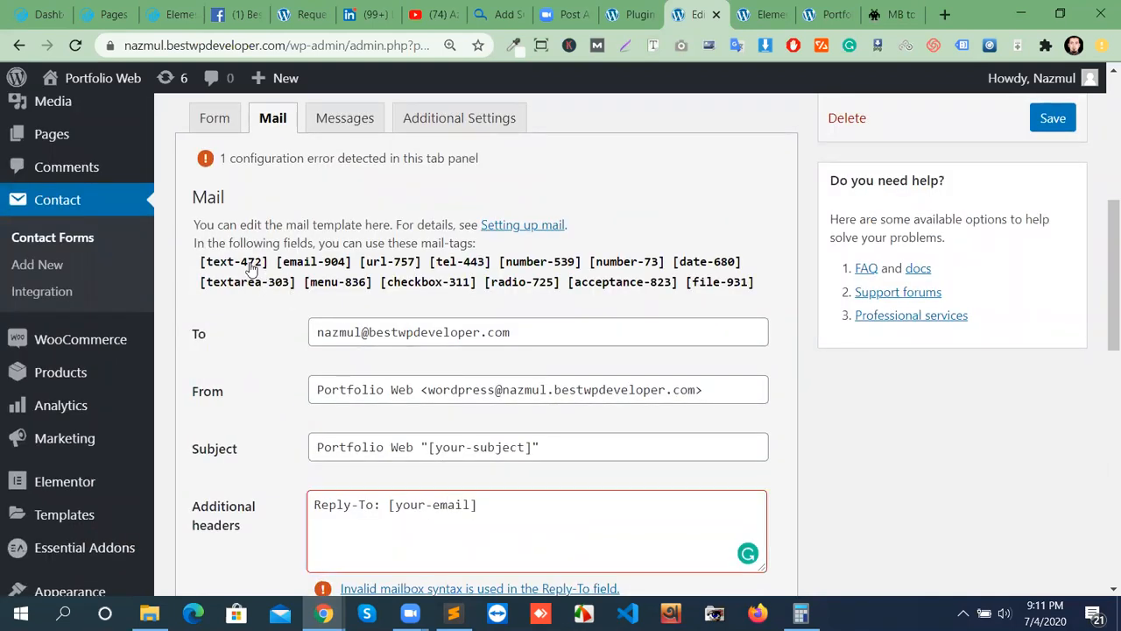
pyautogui.moveTo(267, 262); pyautogui.dragTo(200, 265)
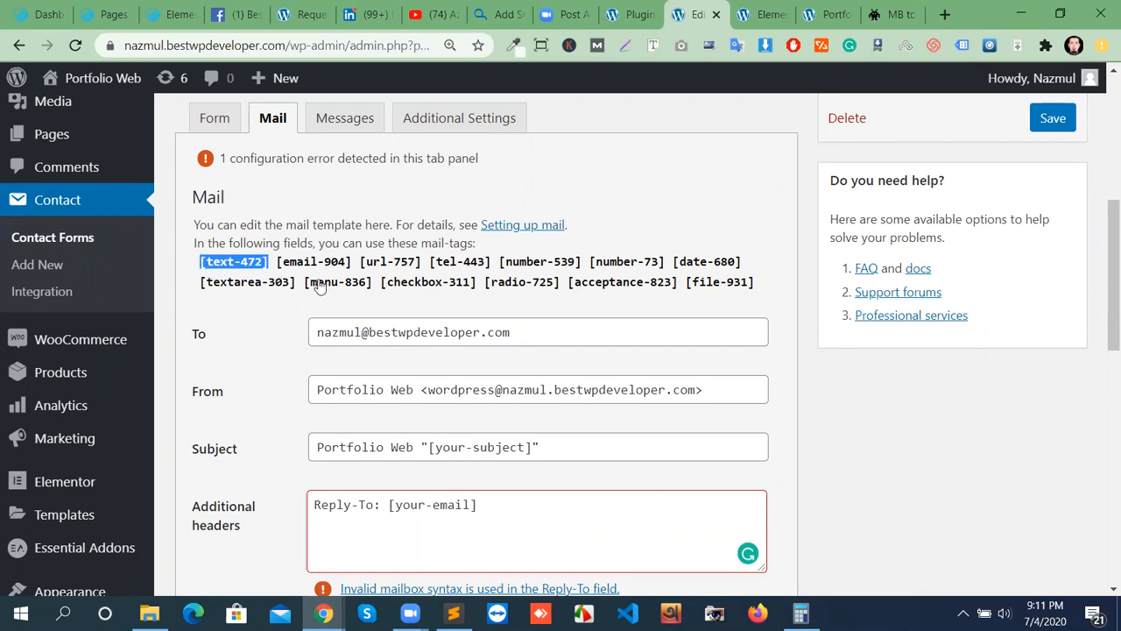
pyautogui.rightClick(243, 265)
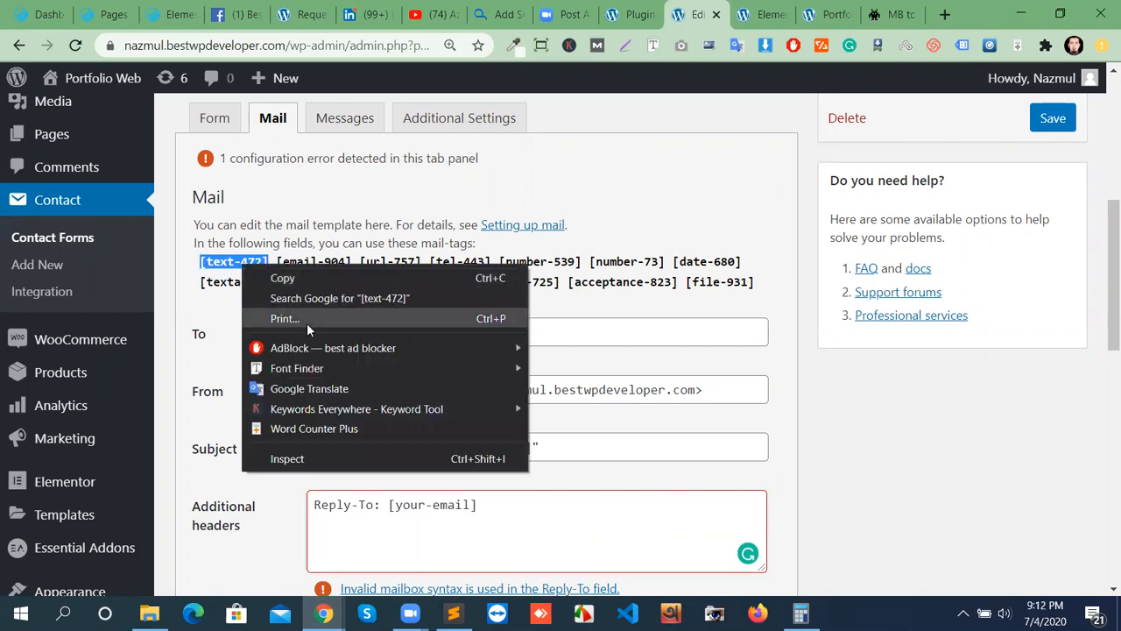
pyautogui.click(287, 280)
pyautogui.scroll(-4, 420, 412)
pyautogui.click(419, 368)
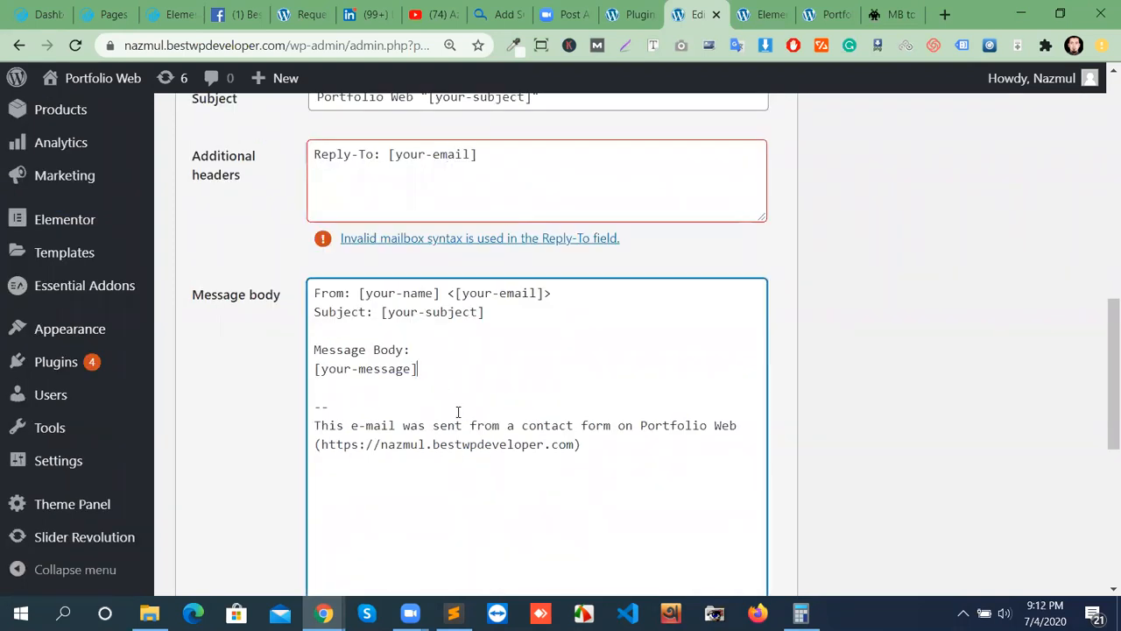
pyautogui.press('Return')
pyautogui.hotkey('ctrl', 'v')
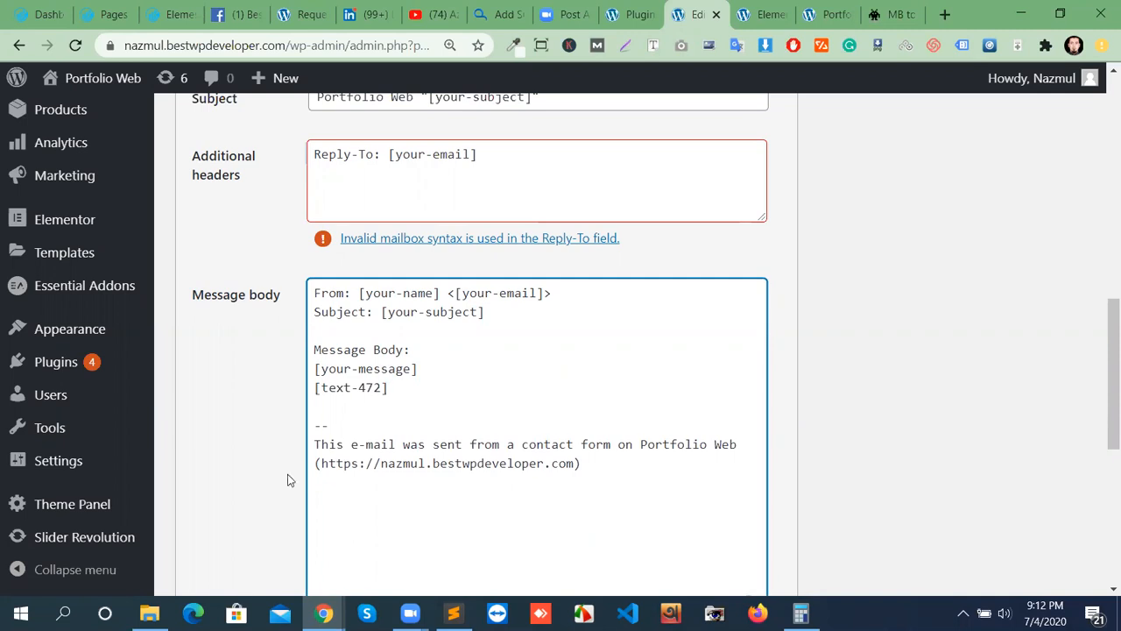
pyautogui.scroll(5, 268, 422)
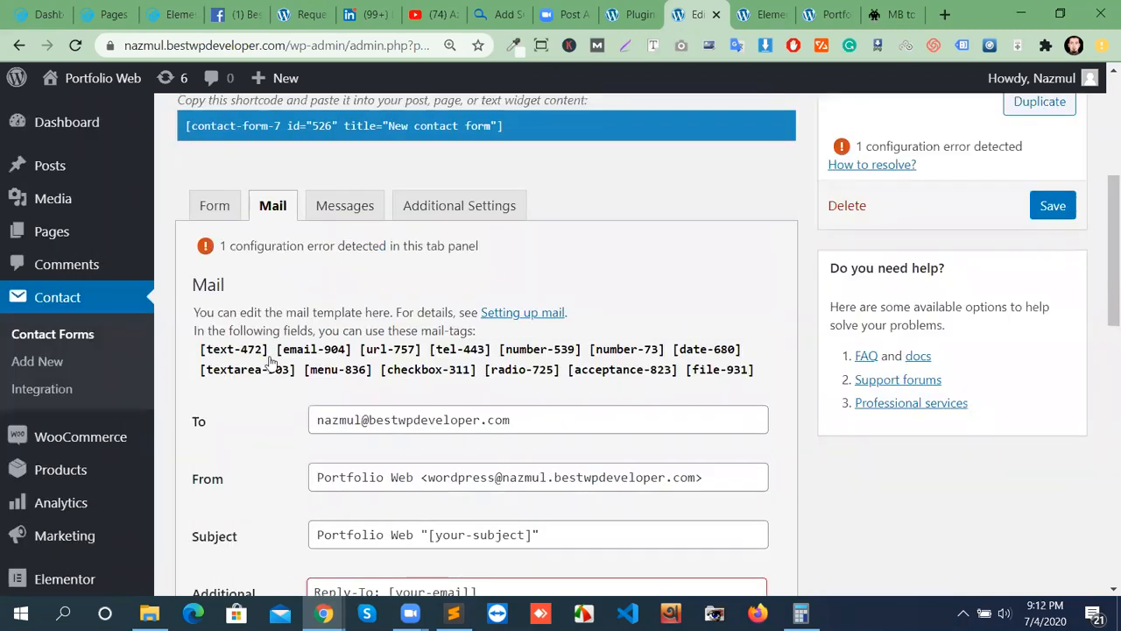
pyautogui.click(230, 219)
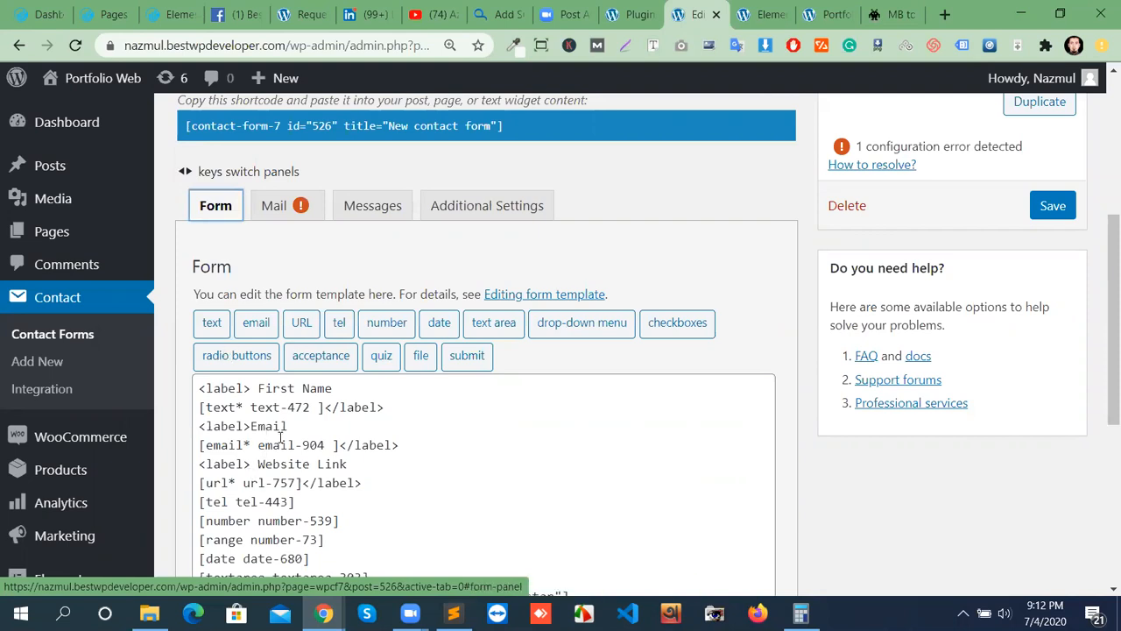
pyautogui.click(284, 218)
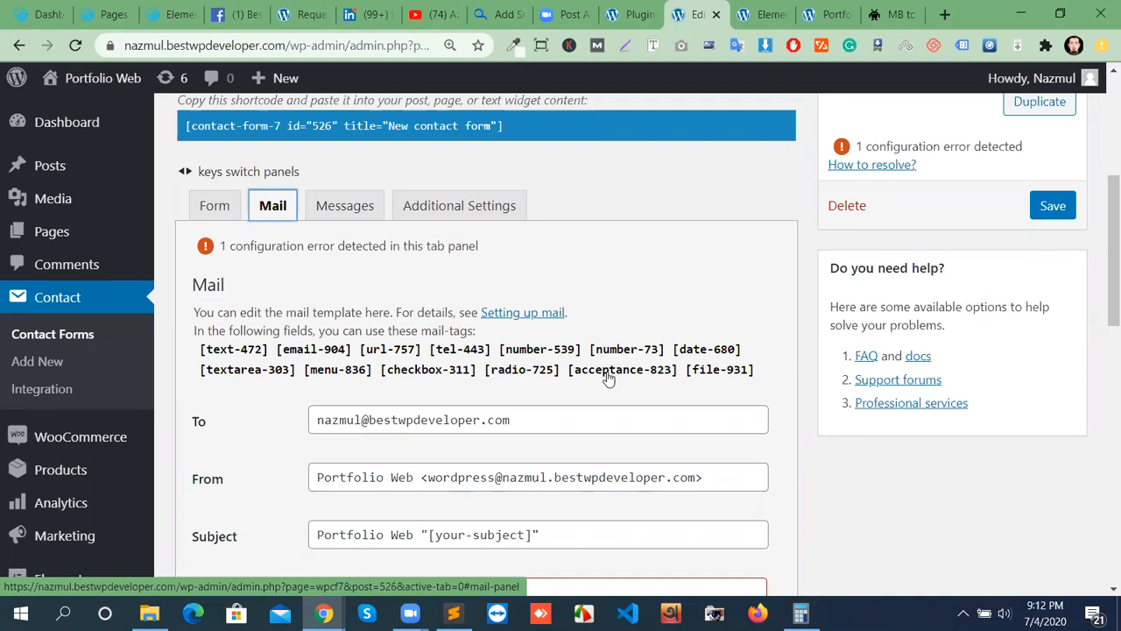
pyautogui.scroll(-1, 604, 376)
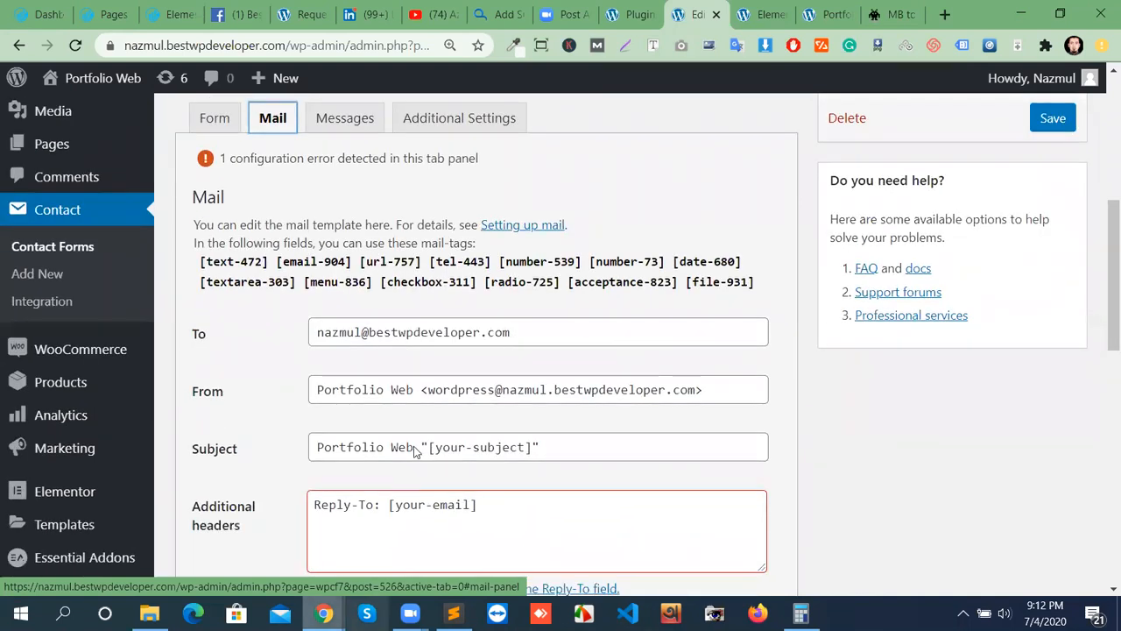
pyautogui.scroll(-3, 412, 444)
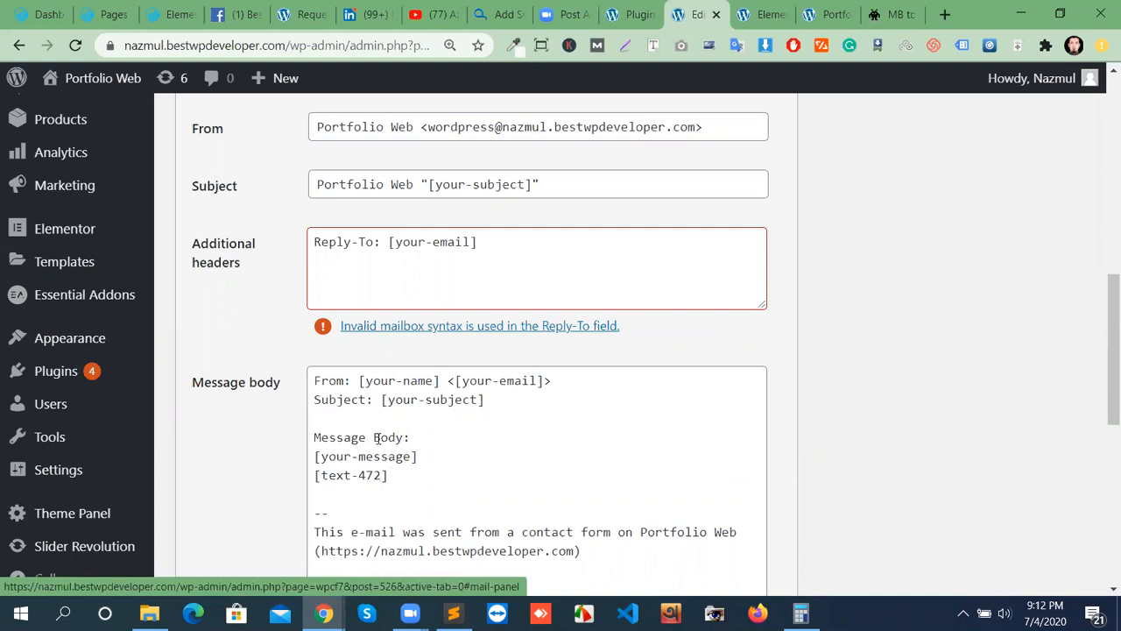
pyautogui.scroll(3, 380, 283)
pyautogui.scroll(-4, 335, 307)
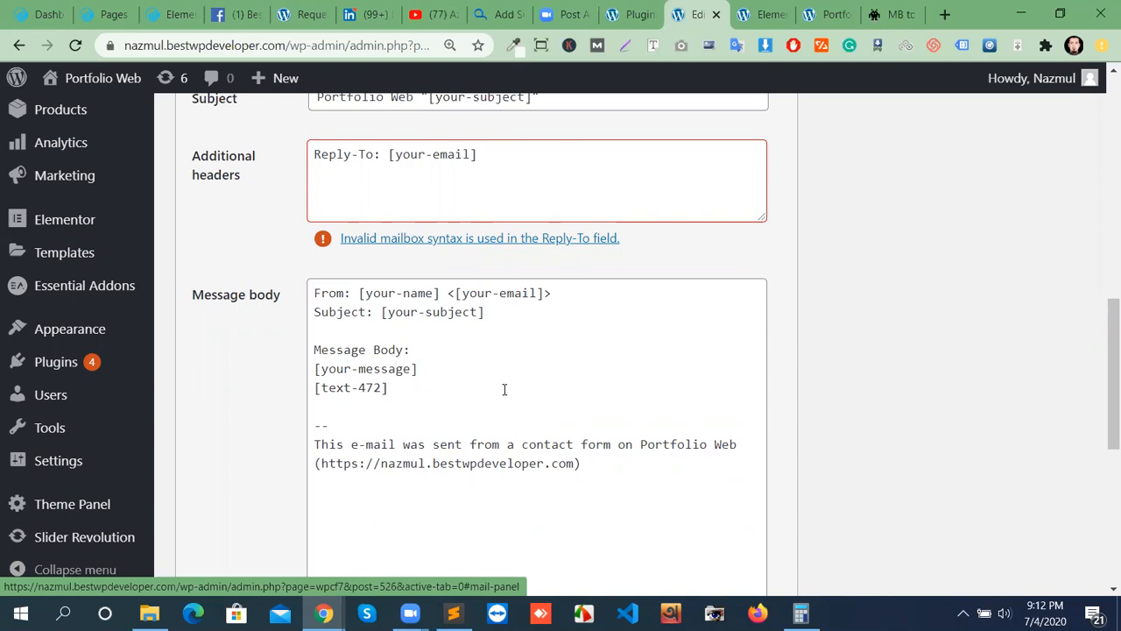
pyautogui.scroll(6, 520, 398)
pyautogui.scroll(-5, 563, 430)
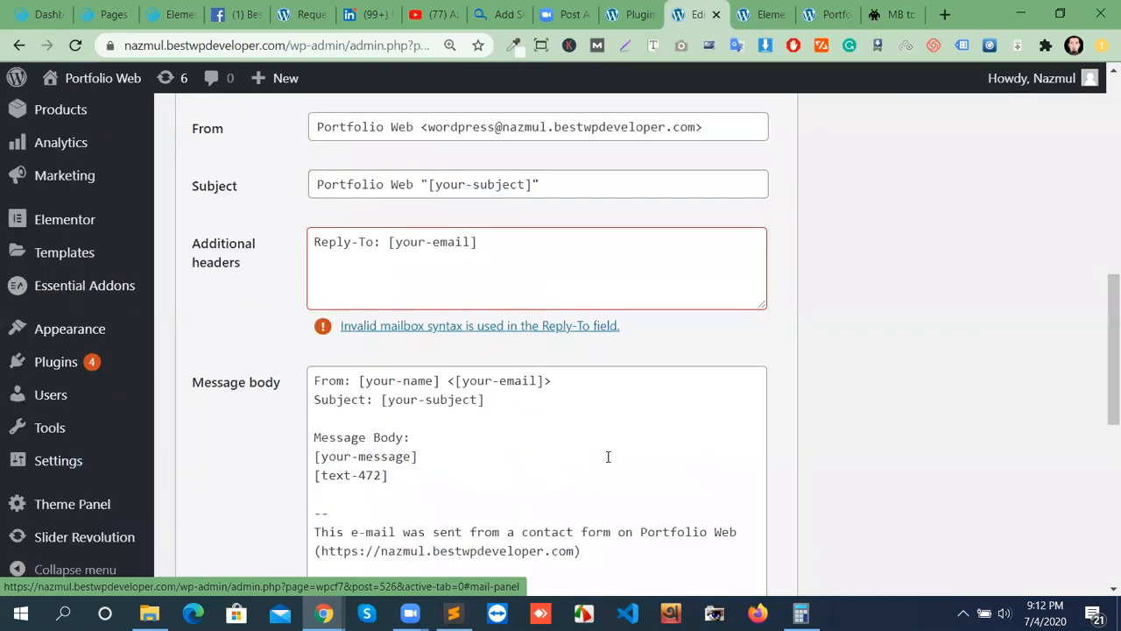
pyautogui.scroll(-5, 607, 456)
pyautogui.scroll(15, 563, 425)
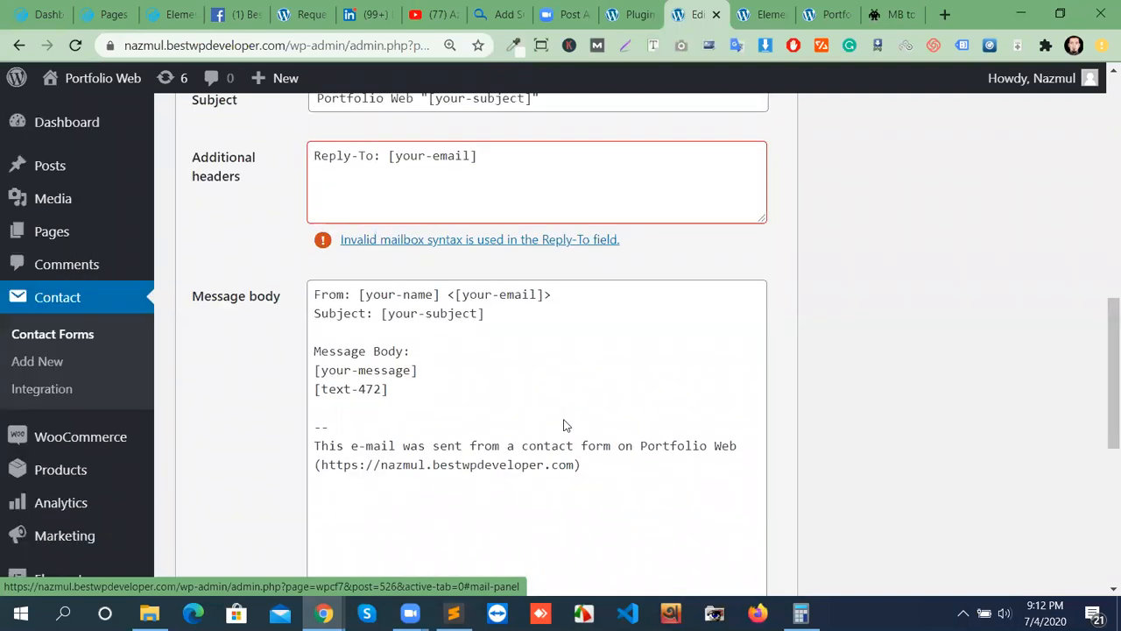
pyautogui.scroll(-3, 564, 426)
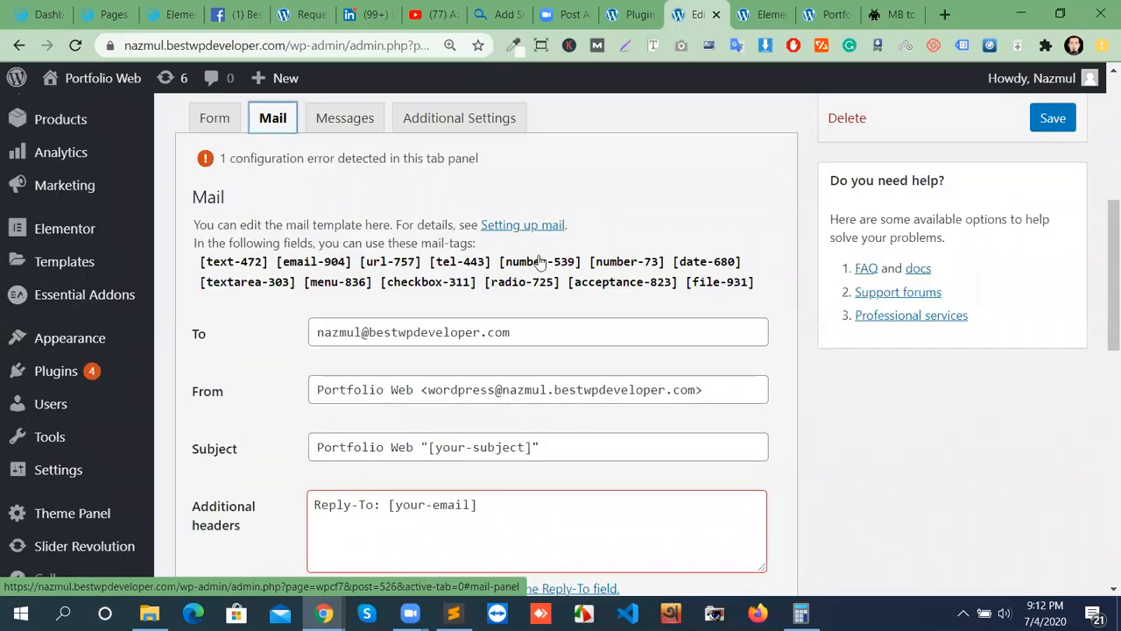
# Open the Messages tab and read through notices like "Thank you for your message. It has been sent.".
pyautogui.click(348, 125)
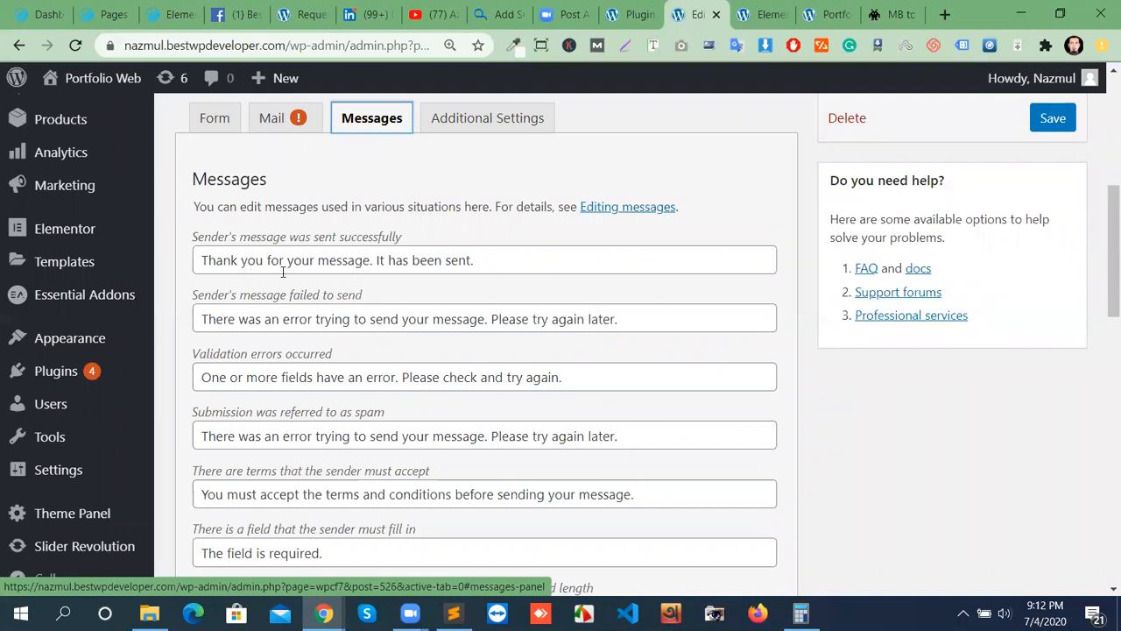
pyautogui.scroll(-8, 282, 418)
pyautogui.scroll(-2, 311, 468)
pyautogui.scroll(10, 319, 455)
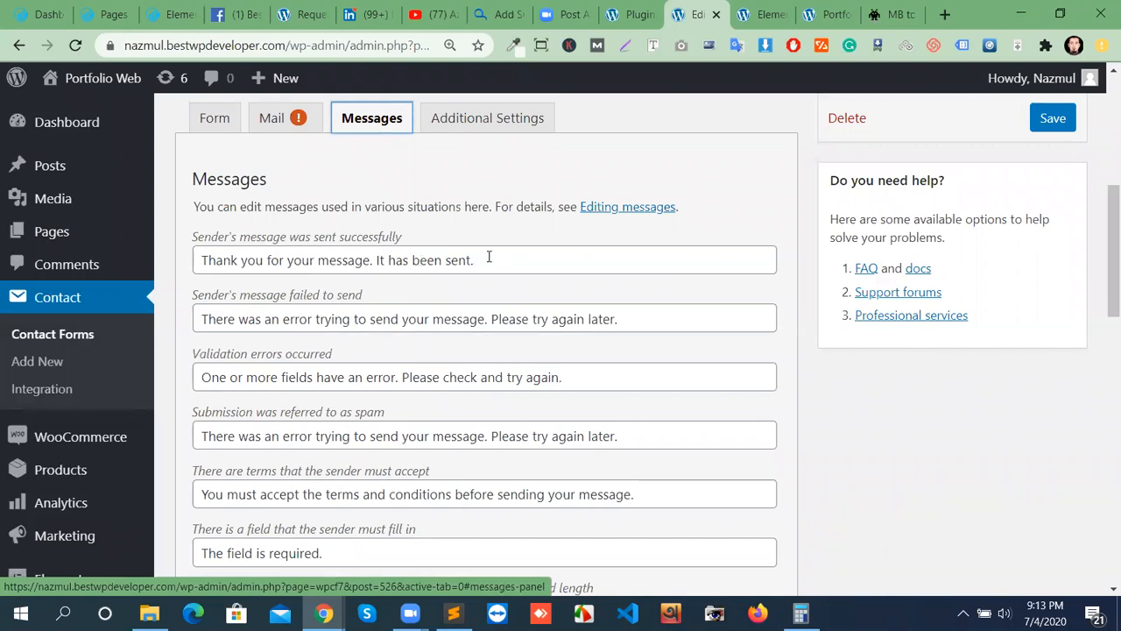
pyautogui.moveTo(503, 264); pyautogui.dragTo(202, 269)
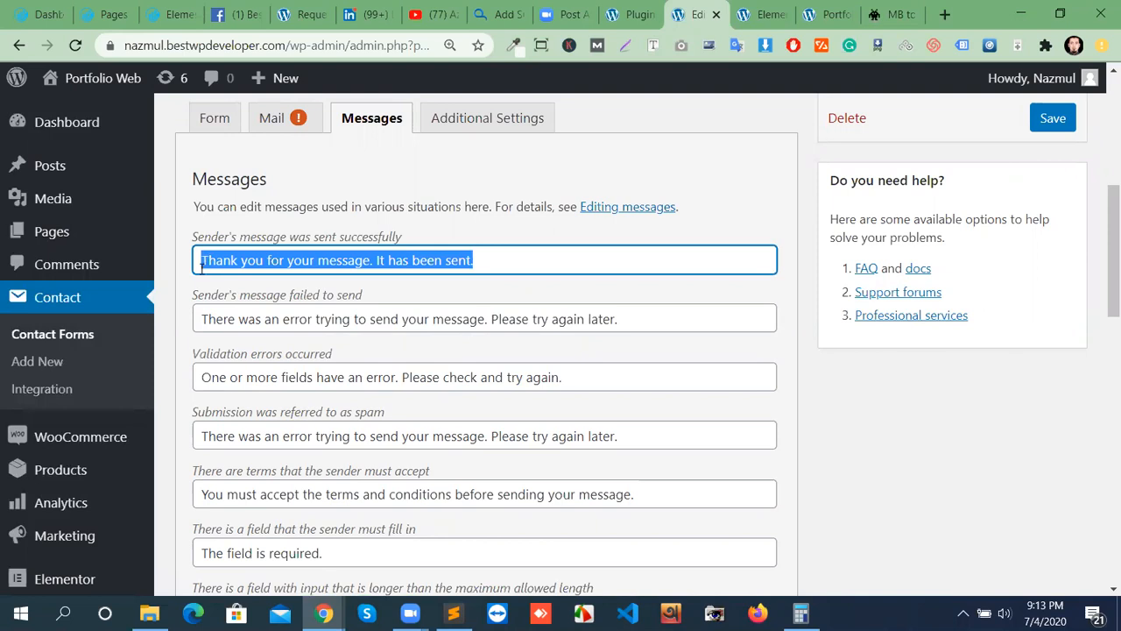
pyautogui.click(497, 259)
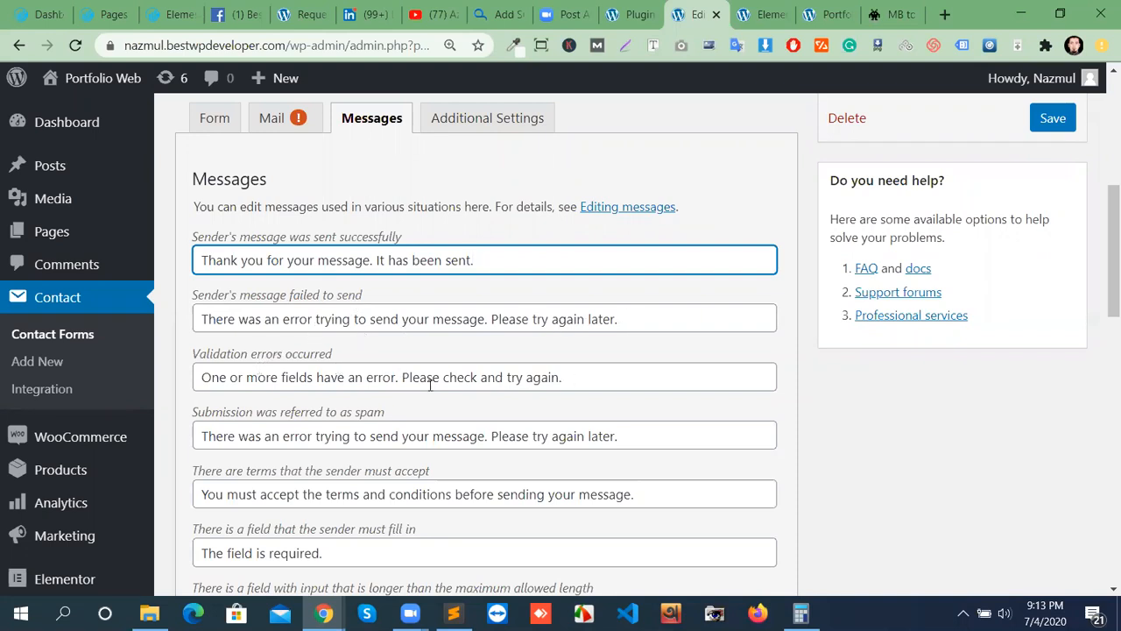
pyautogui.scroll(-1, 281, 453)
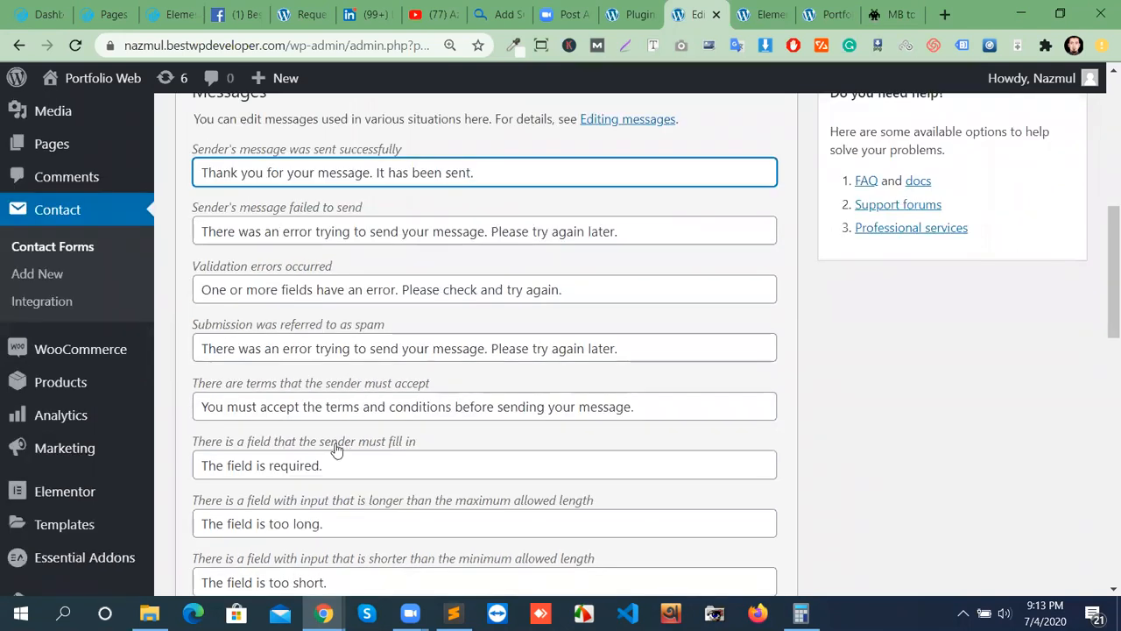
pyautogui.scroll(-3, 373, 465)
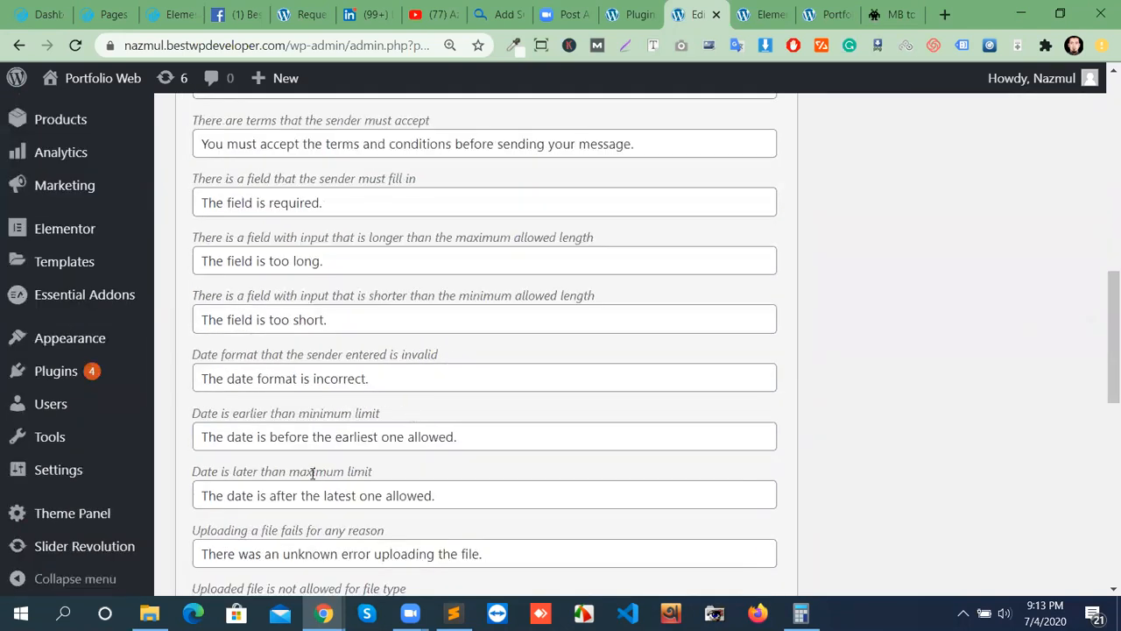
pyautogui.scroll(-8, 383, 483)
pyautogui.scroll(12, 568, 501)
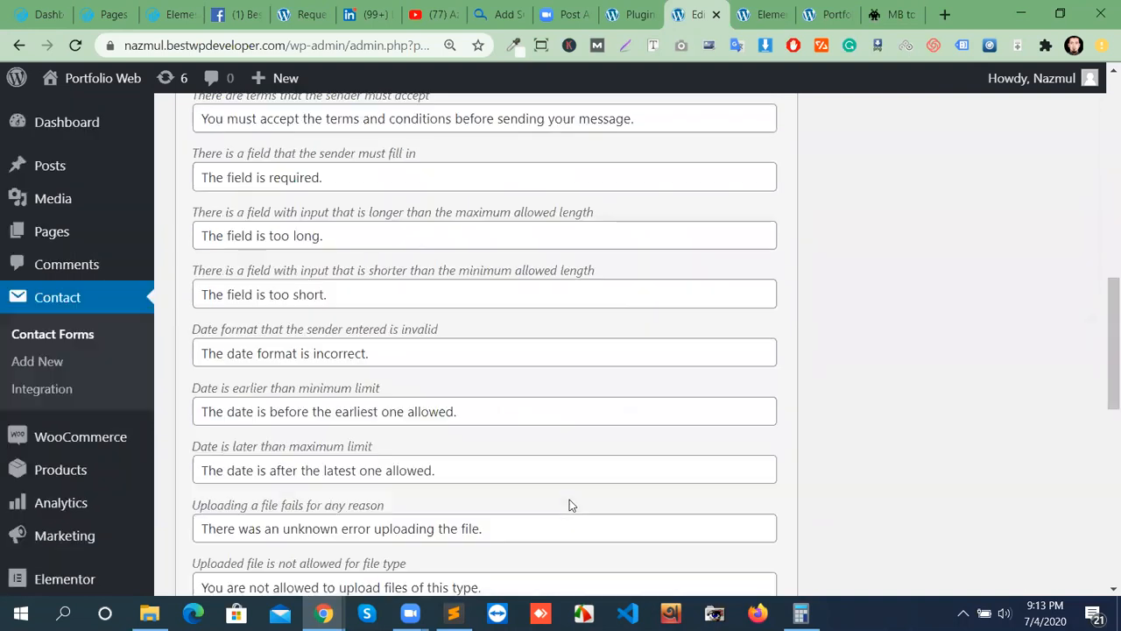
# Glance at Additional Settings, return to the Form tab and save the contact form.
pyautogui.click(497, 359)
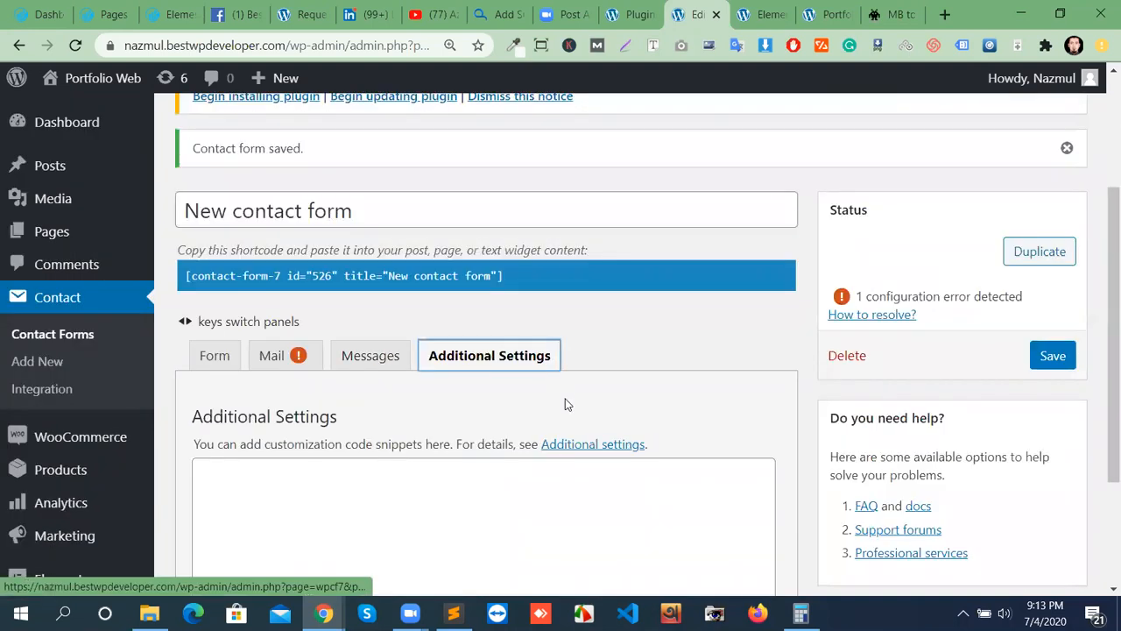
pyautogui.scroll(-2, 566, 409)
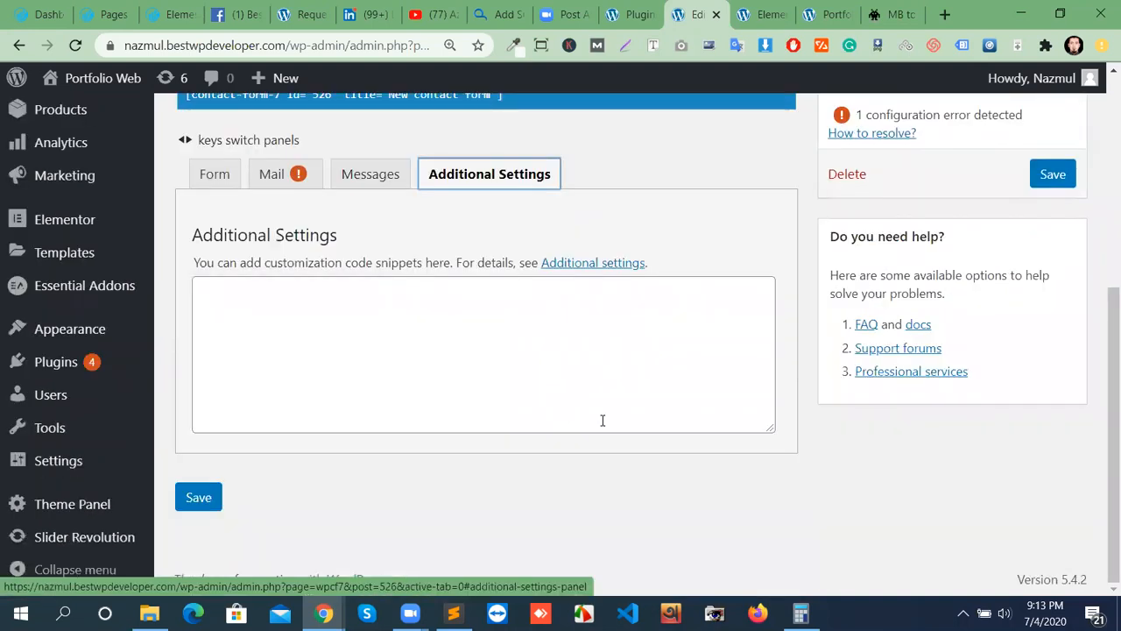
pyautogui.scroll(4, 316, 453)
pyautogui.click(216, 555)
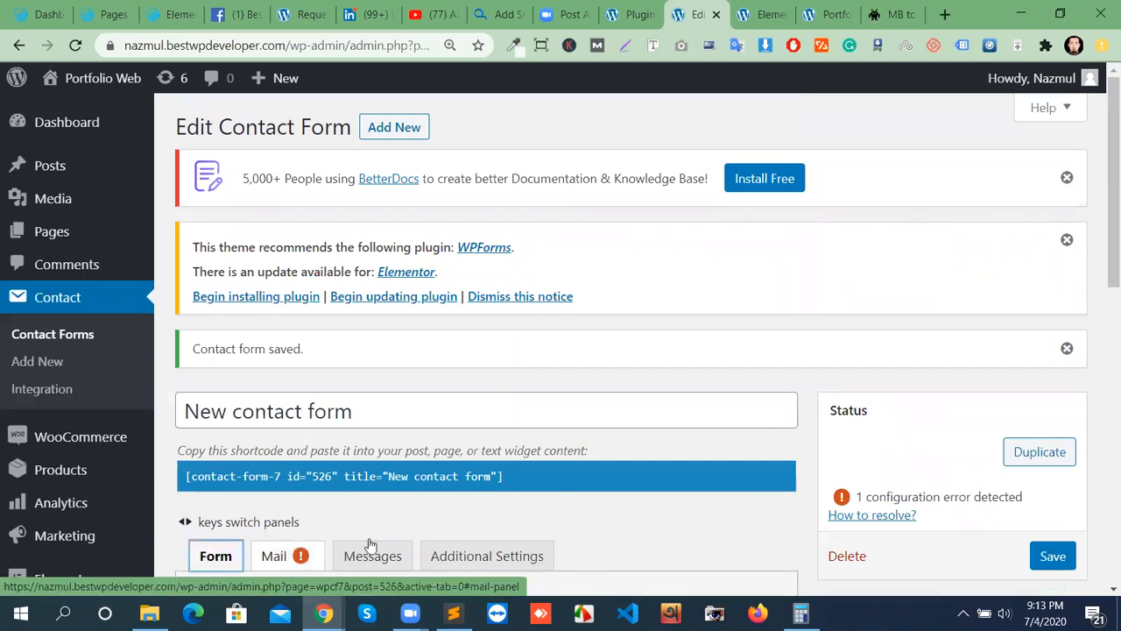
pyautogui.scroll(-2, 350, 478)
pyautogui.scroll(-3, 325, 441)
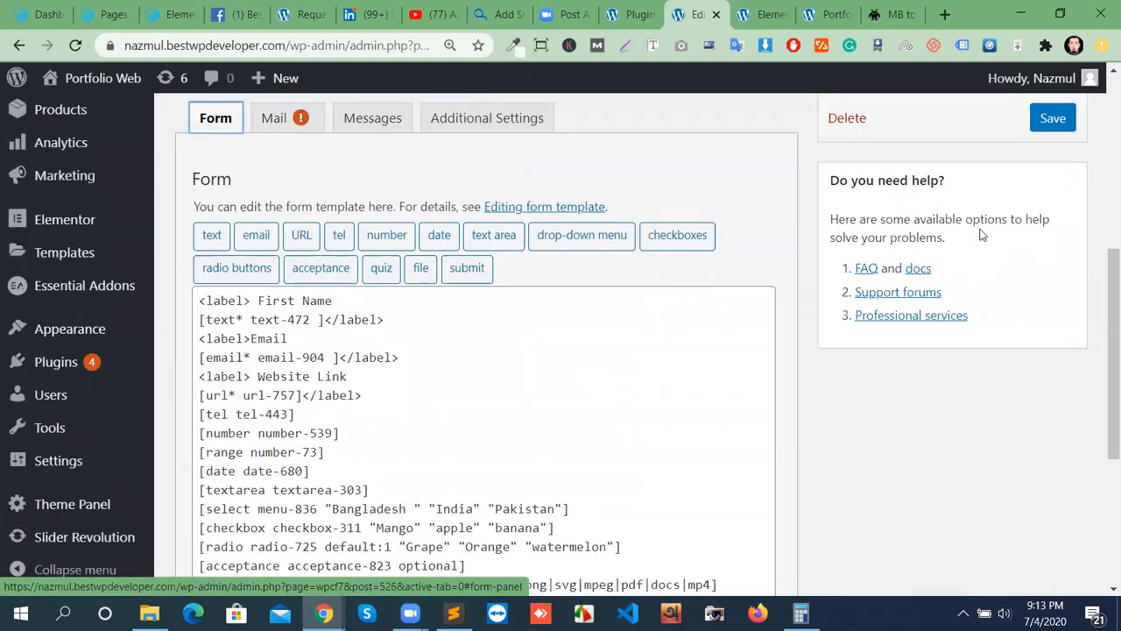
pyautogui.click(1058, 117)
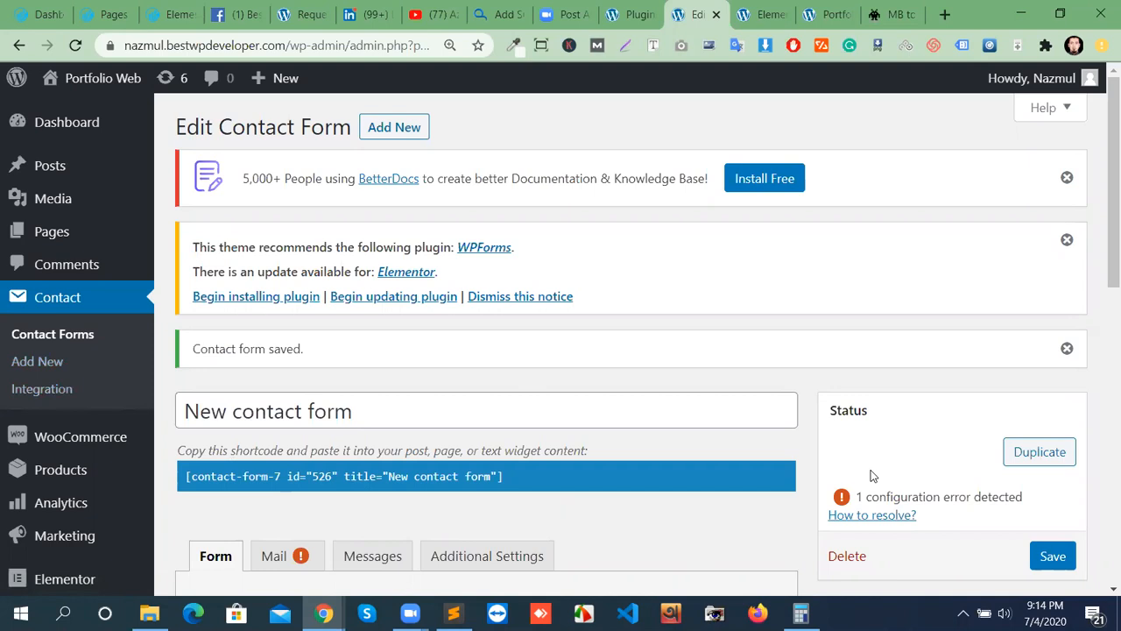
pyautogui.scroll(-2, 645, 493)
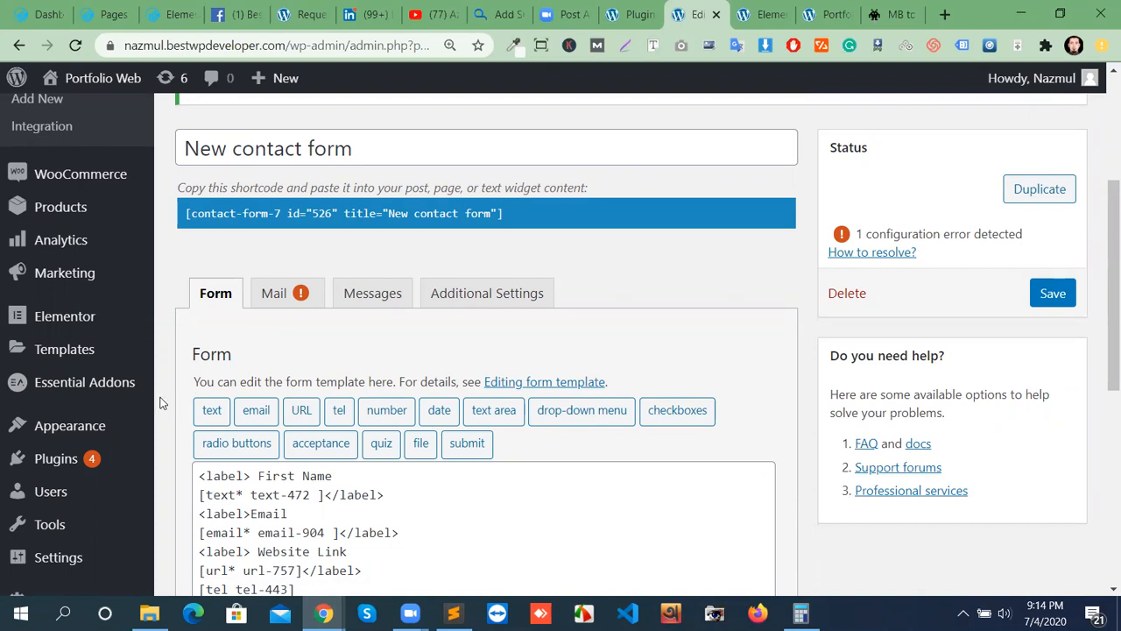
pyautogui.scroll(-2, 350, 431)
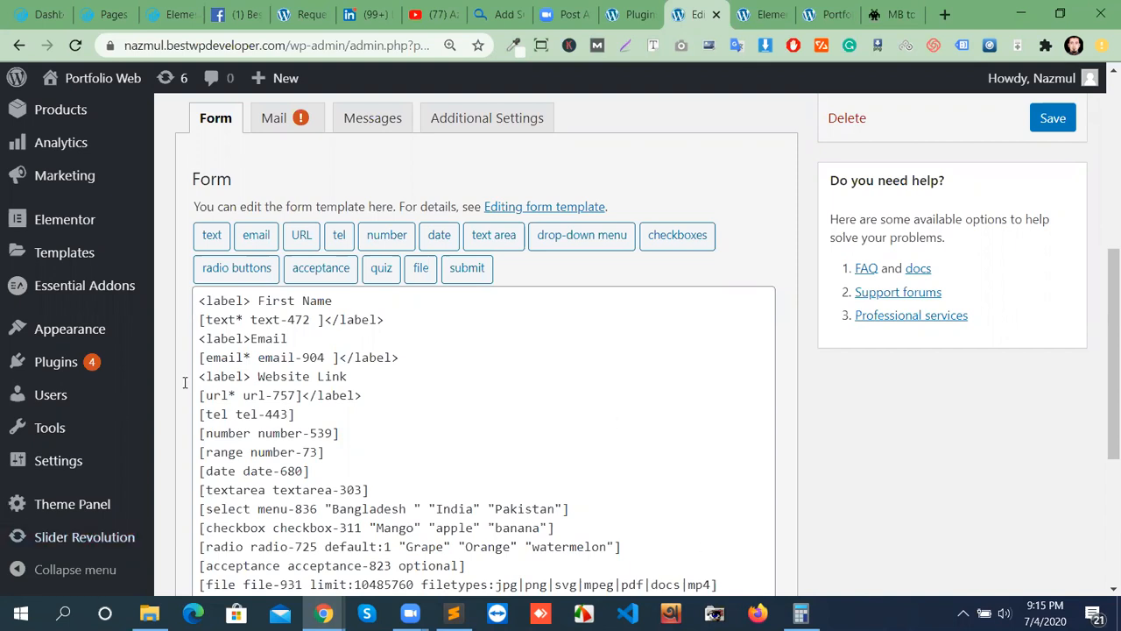
pyautogui.scroll(-5, 457, 519)
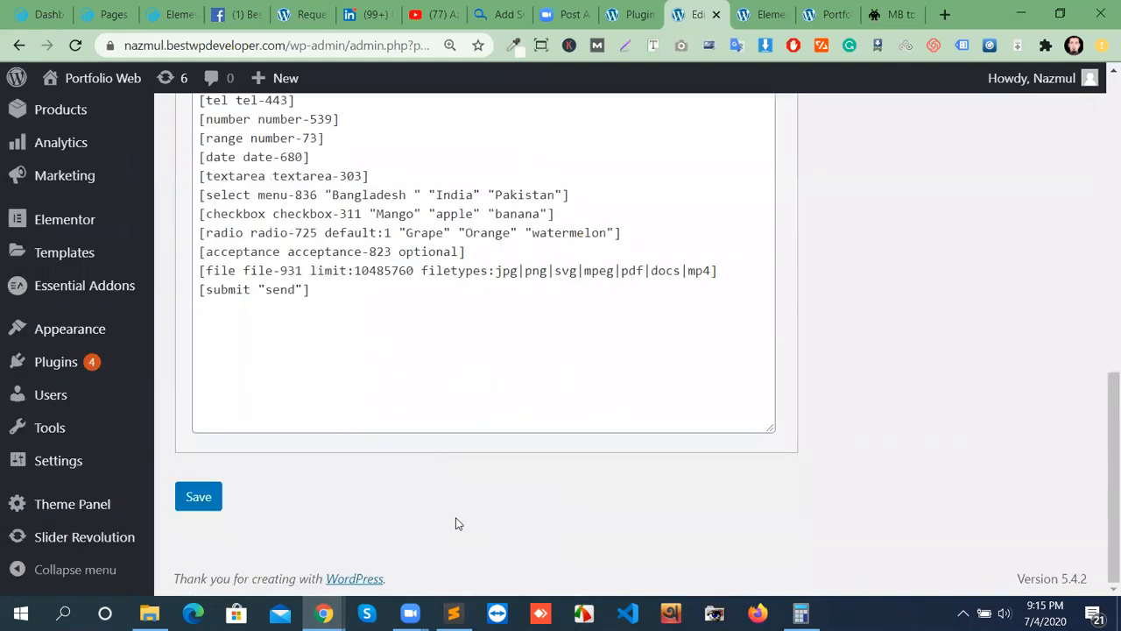